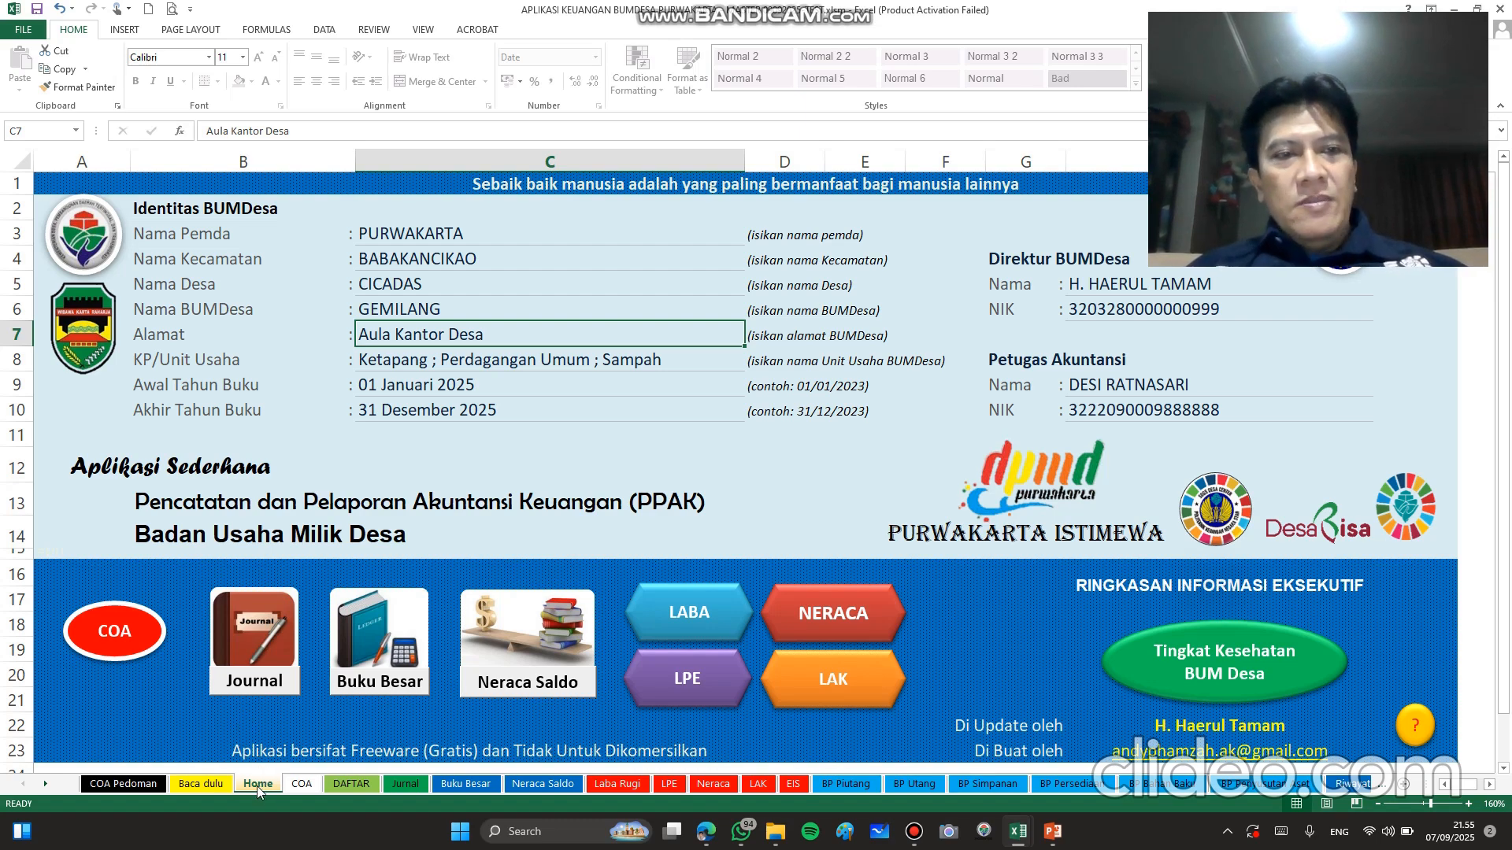
Step: Enter 1/1 as the start and 31/12 as the end of the fiscal year on the Home sheet
{"action": "left_click", "coordinate": [219, 784]}
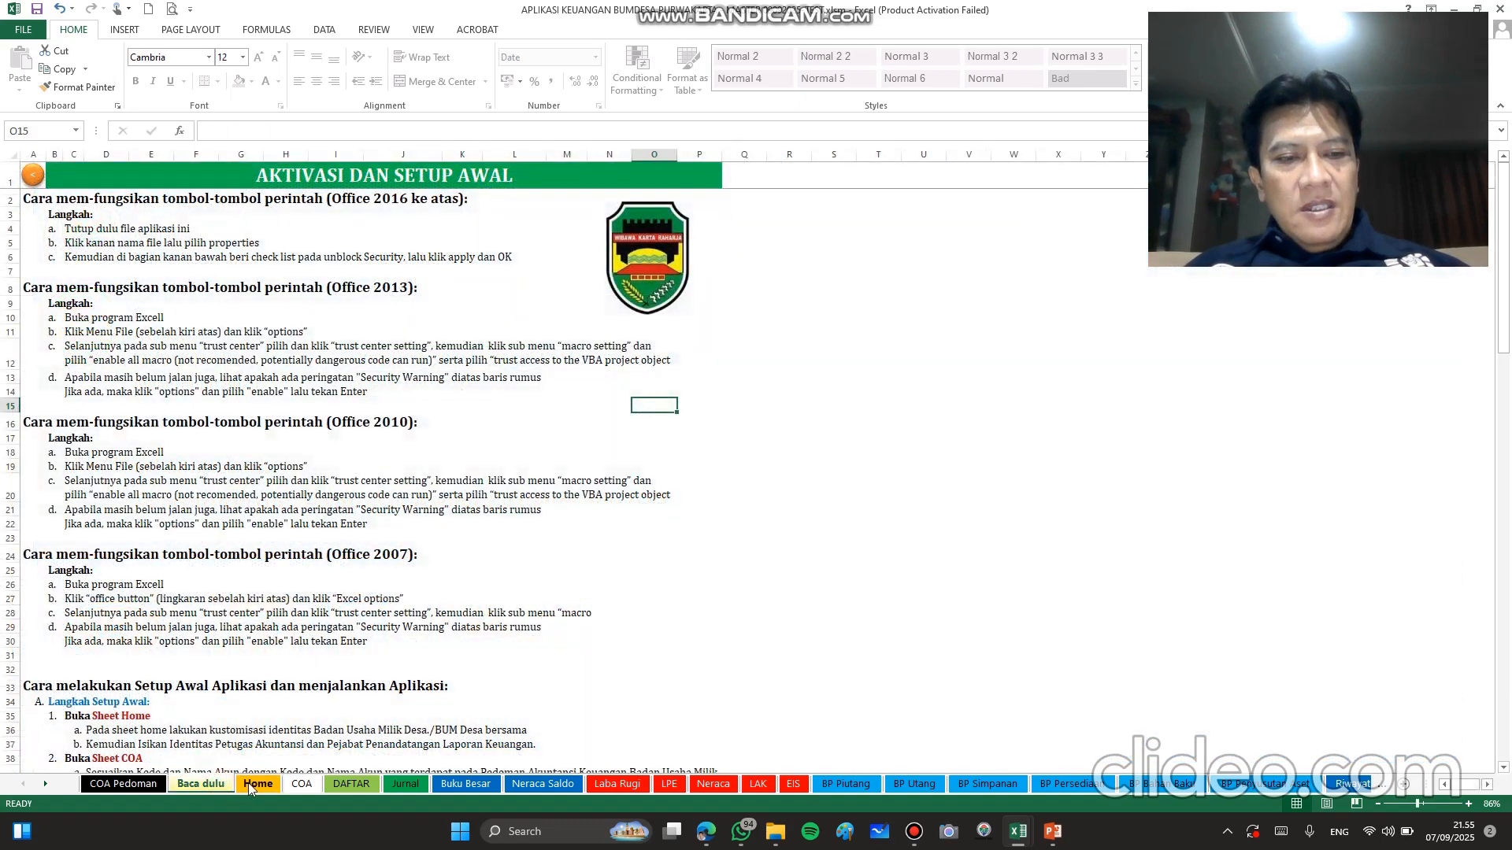
{"action": "left_click", "coordinate": [248, 782]}
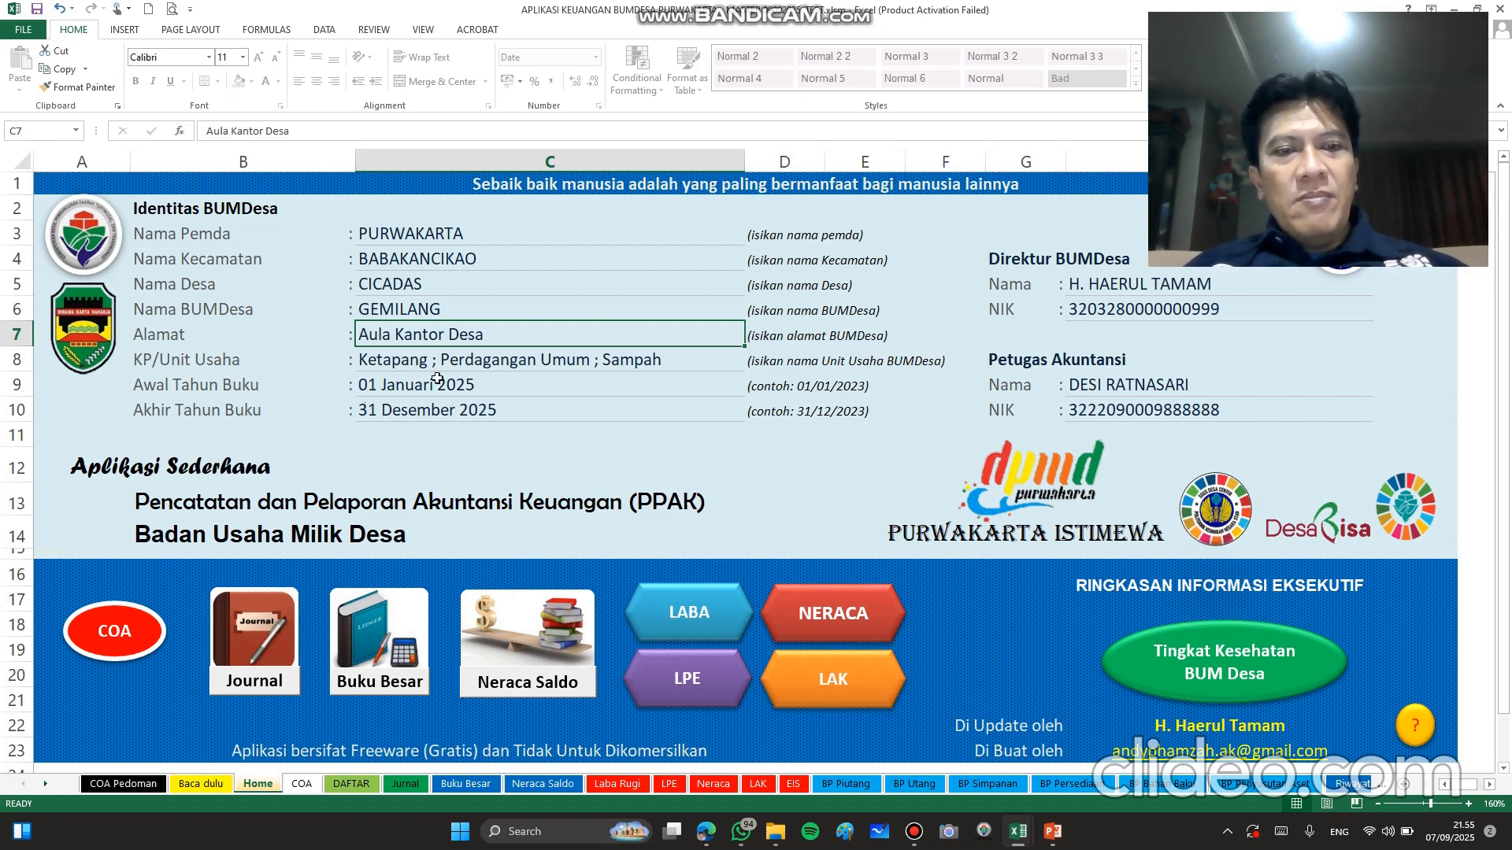
{"action": "left_click", "coordinate": [391, 388]}
{"action": "type", "text": "1/1"}
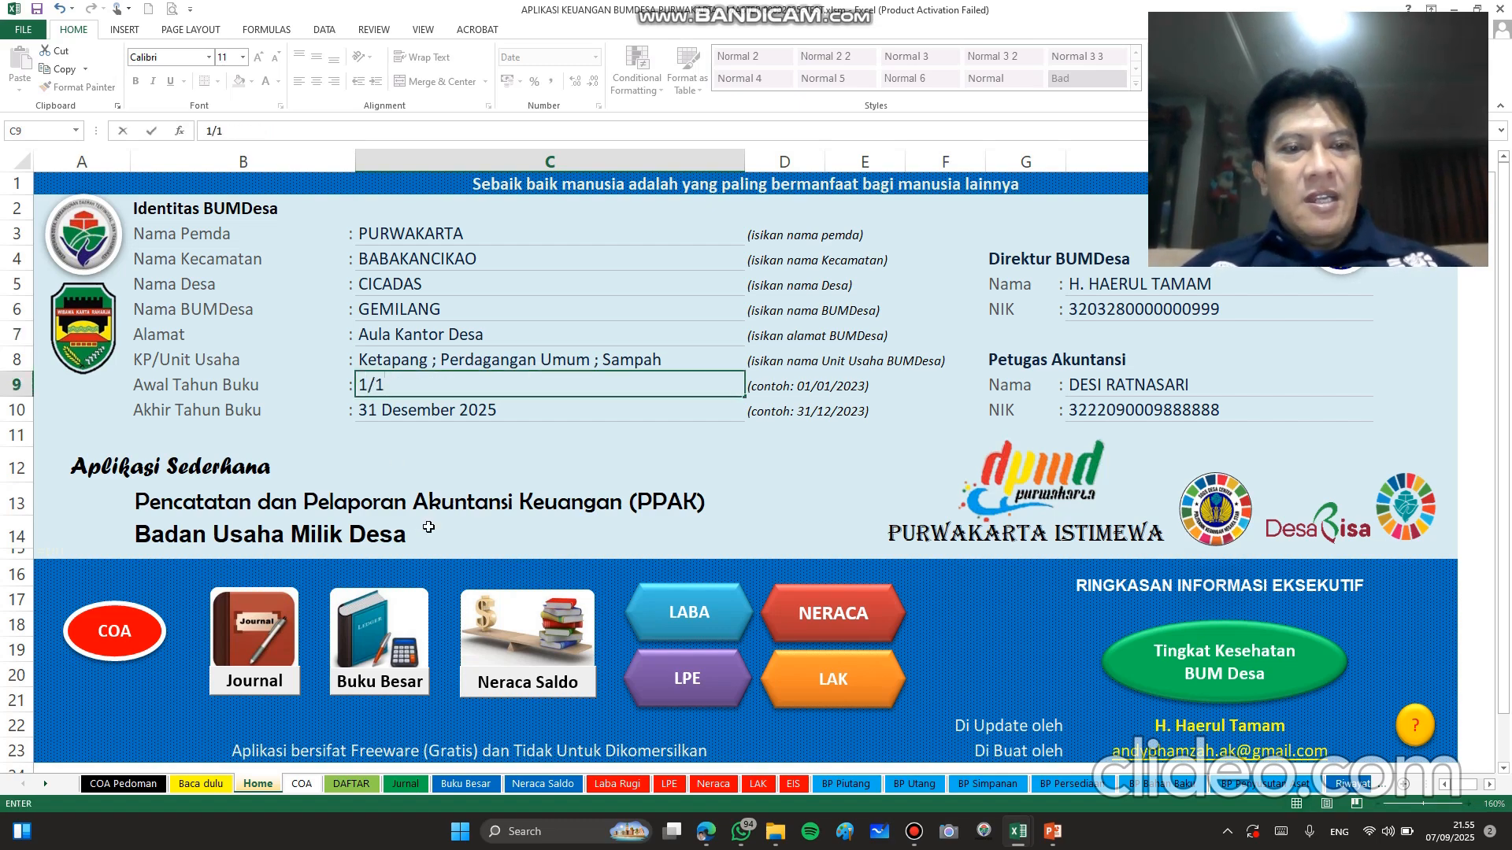
{"action": "key", "text": "Return"}
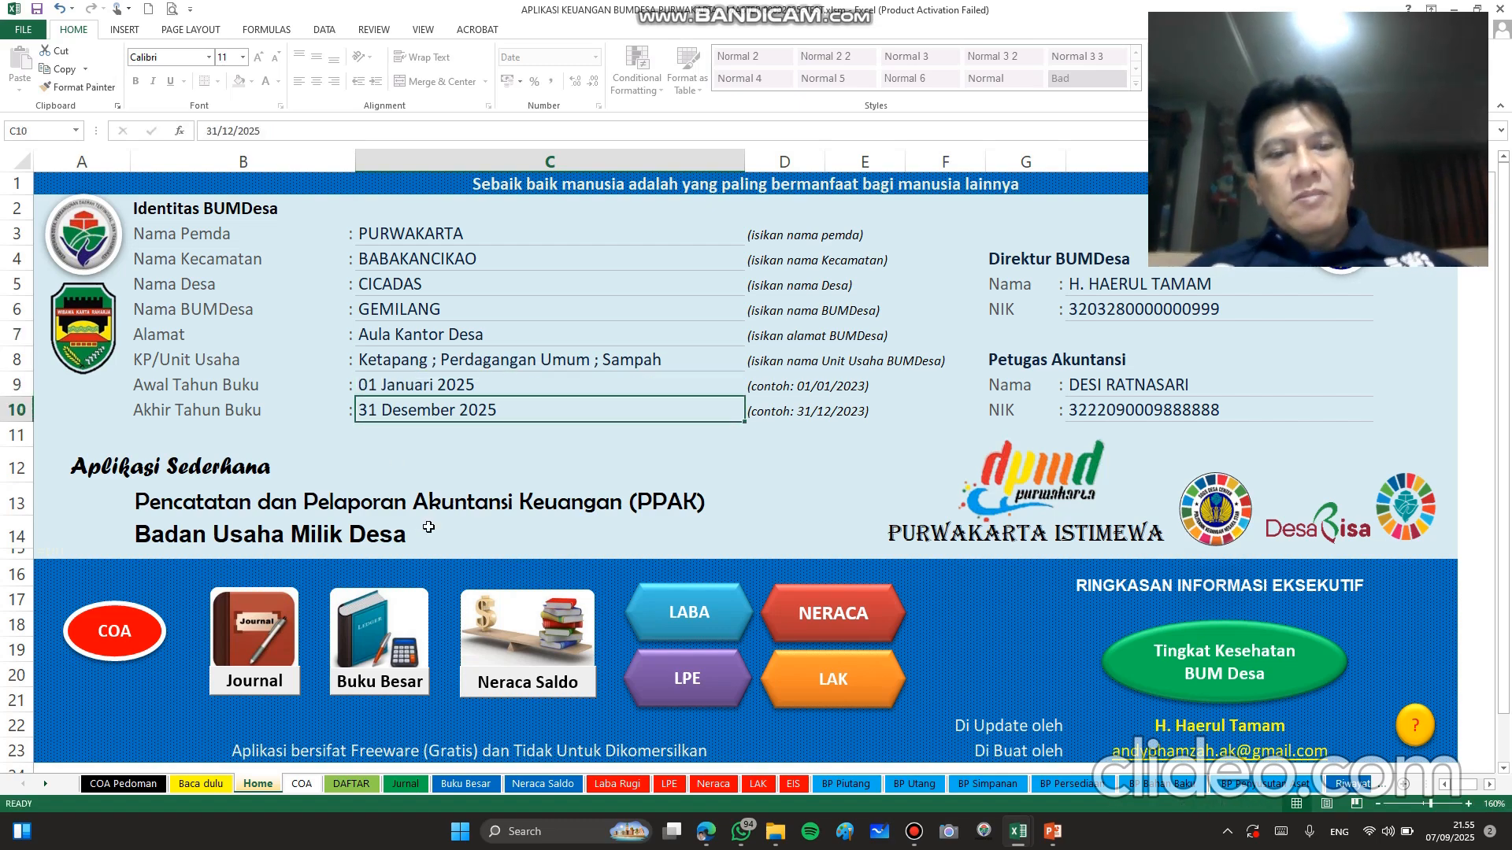
{"action": "type", "text": "31/12"}
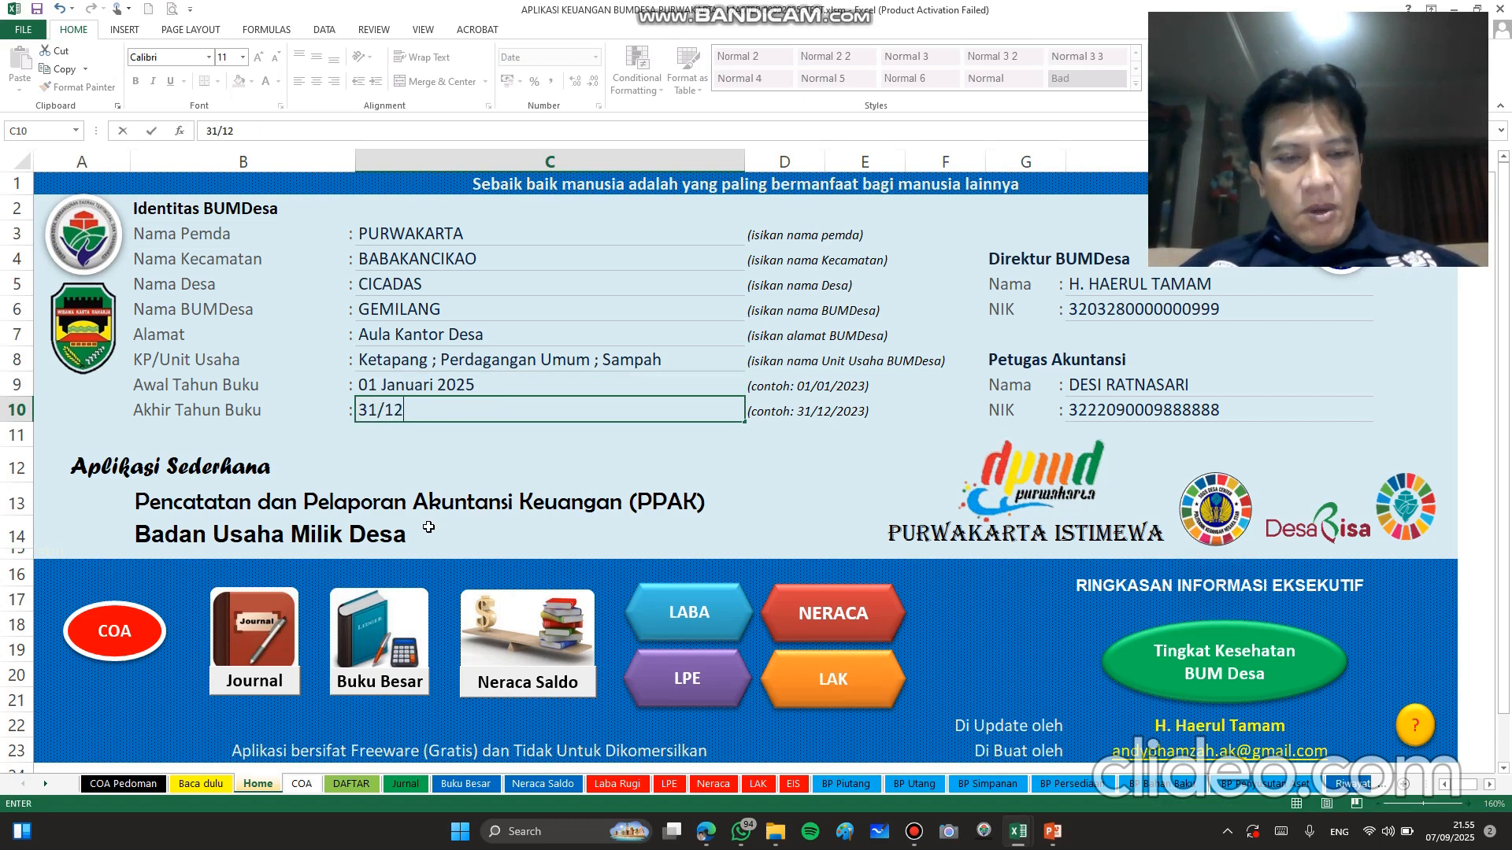
{"action": "key", "text": "Return"}
Step: Edit the BUMDesa address so it drops the word Aula and ends with the subdistrict's name
{"action": "key", "text": "Up"}
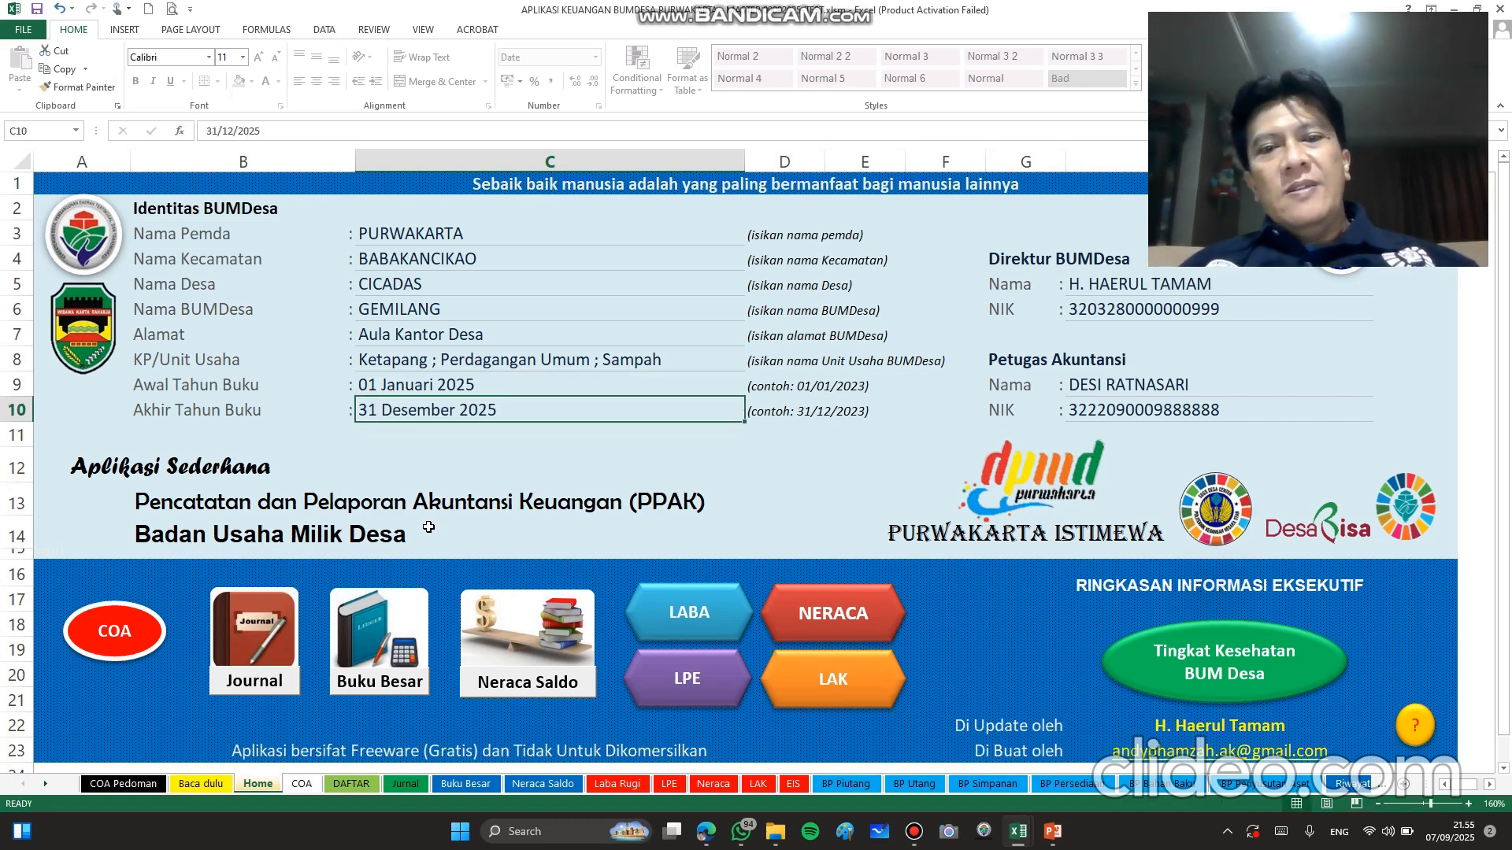
{"action": "key", "text": "Up"}
{"action": "key", "text": "Up"}
{"action": "key", "text": "Up"}
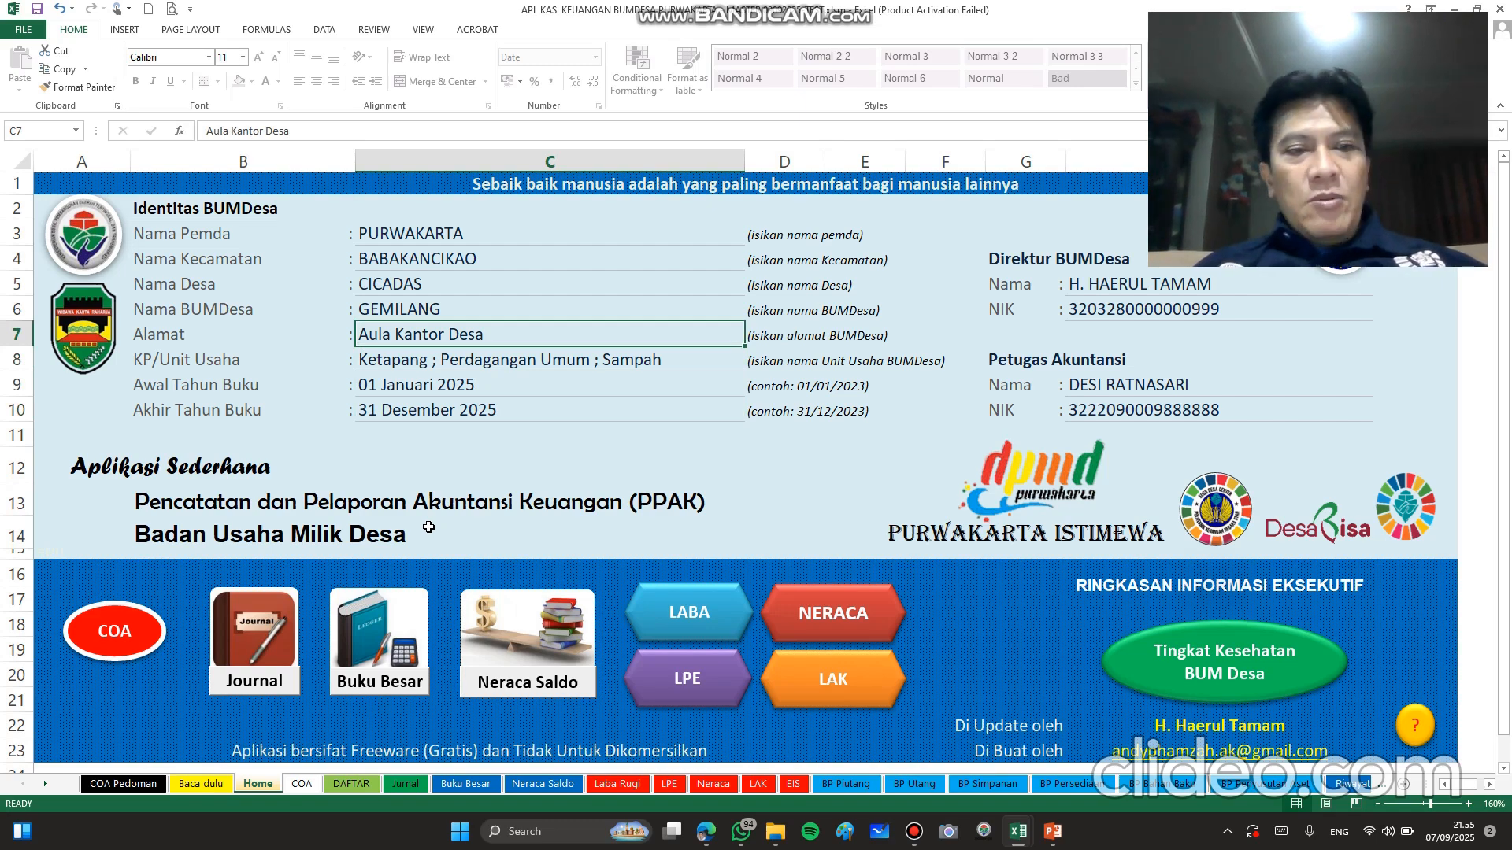
{"action": "key", "text": "F2"}
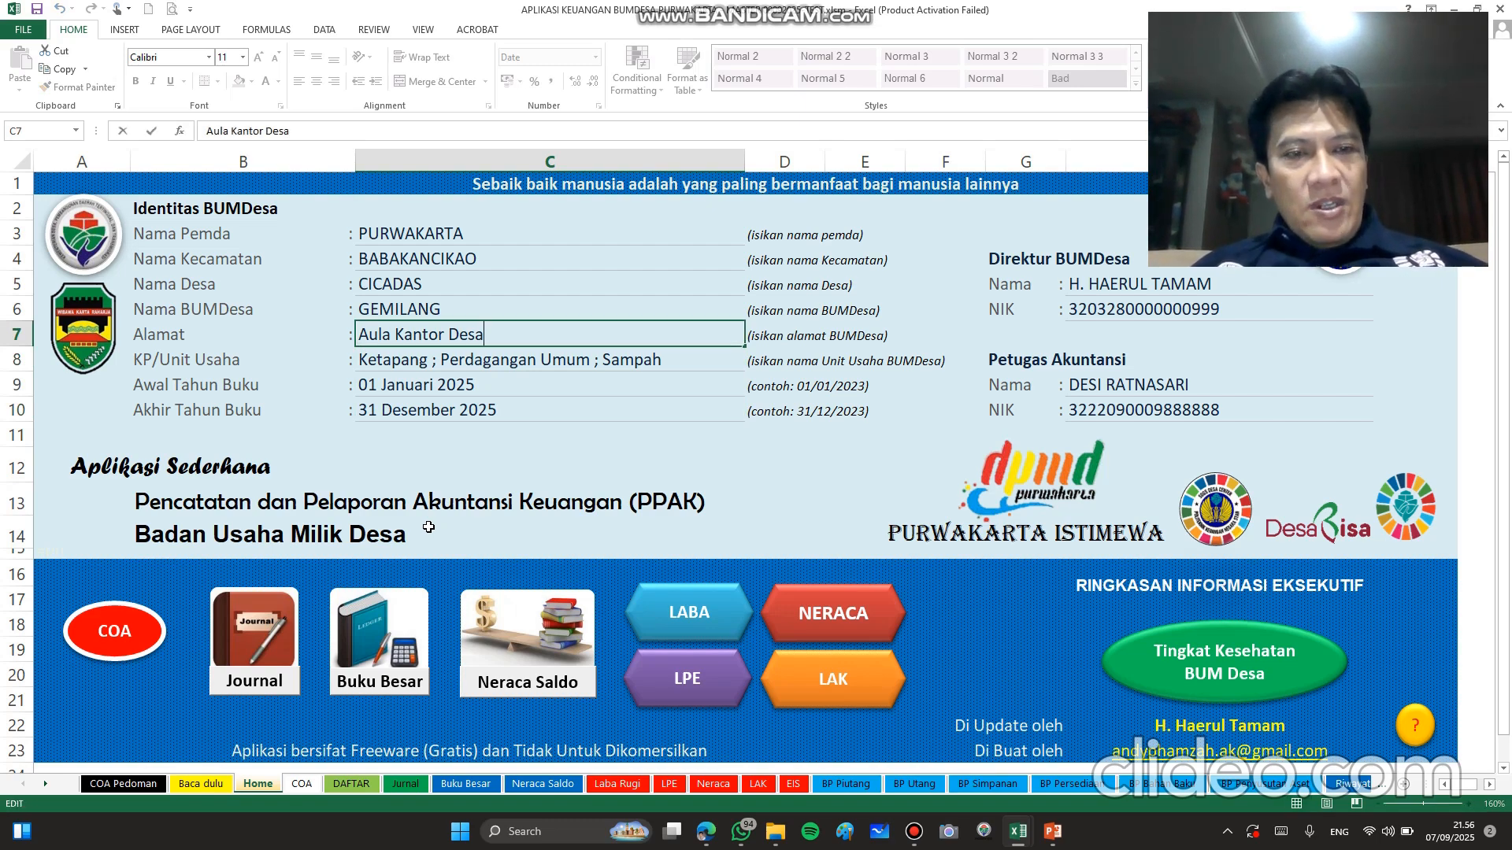
{"action": "key", "text": "ctrl+Left"}
{"action": "key", "text": "shift+Home"}
{"action": "key", "text": "BackSpace"}
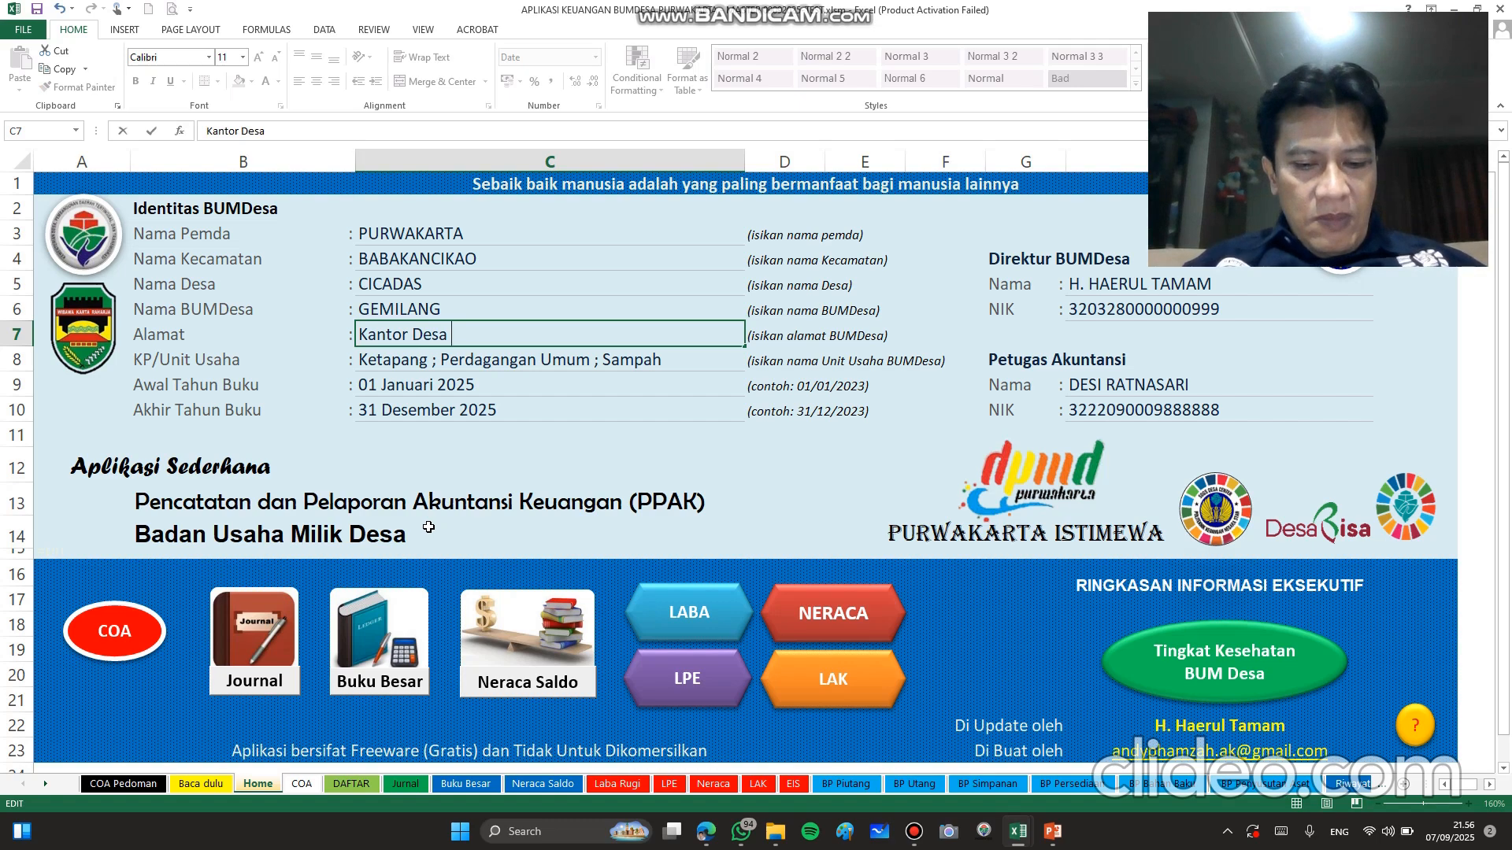
{"action": "type", "text": "Babakanci"}
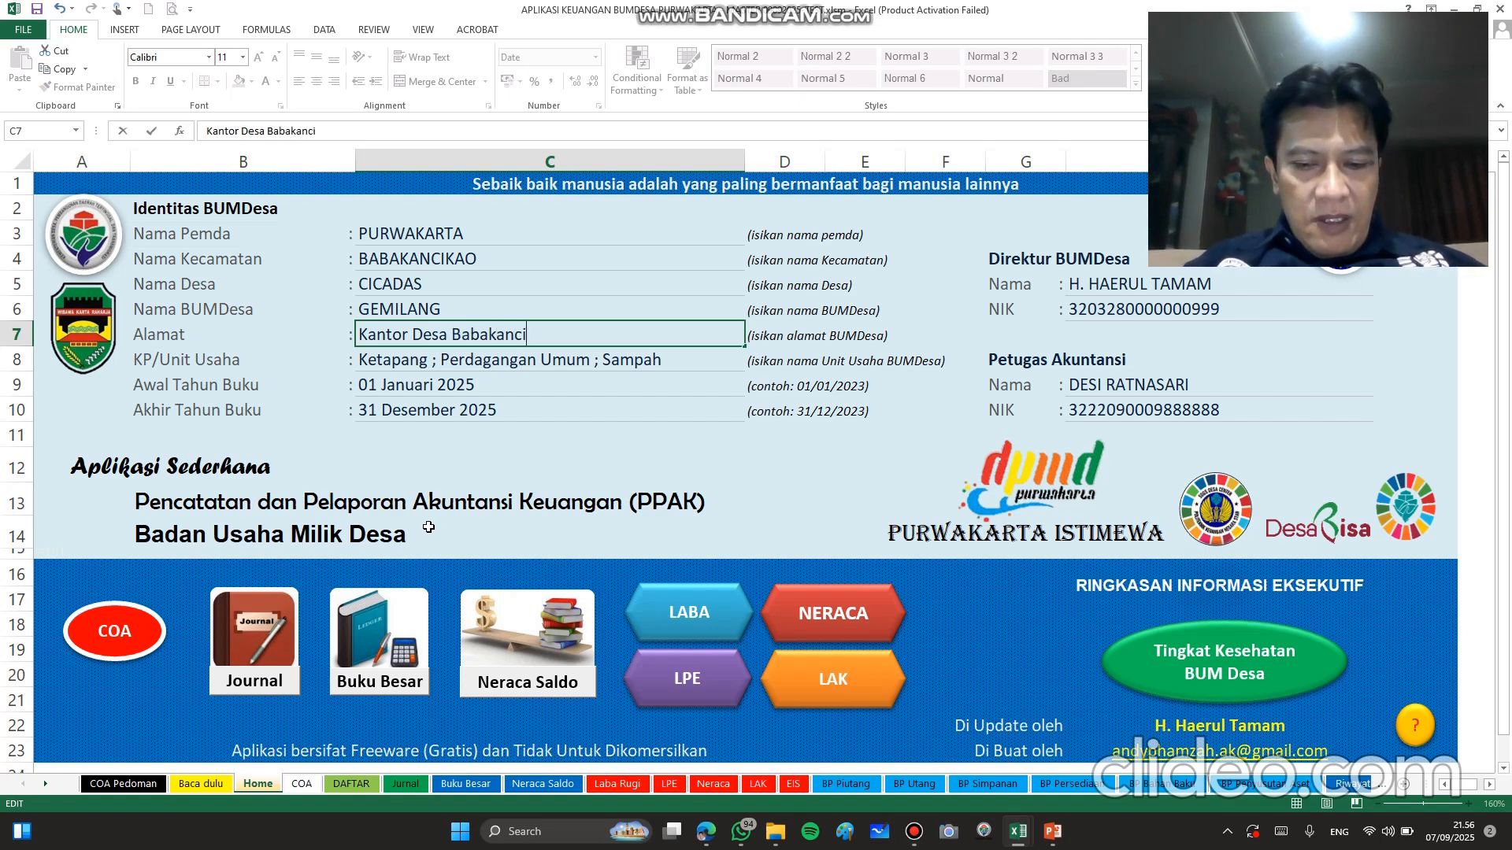
{"action": "type", "text": "kao"}
{"action": "key", "text": "Return"}
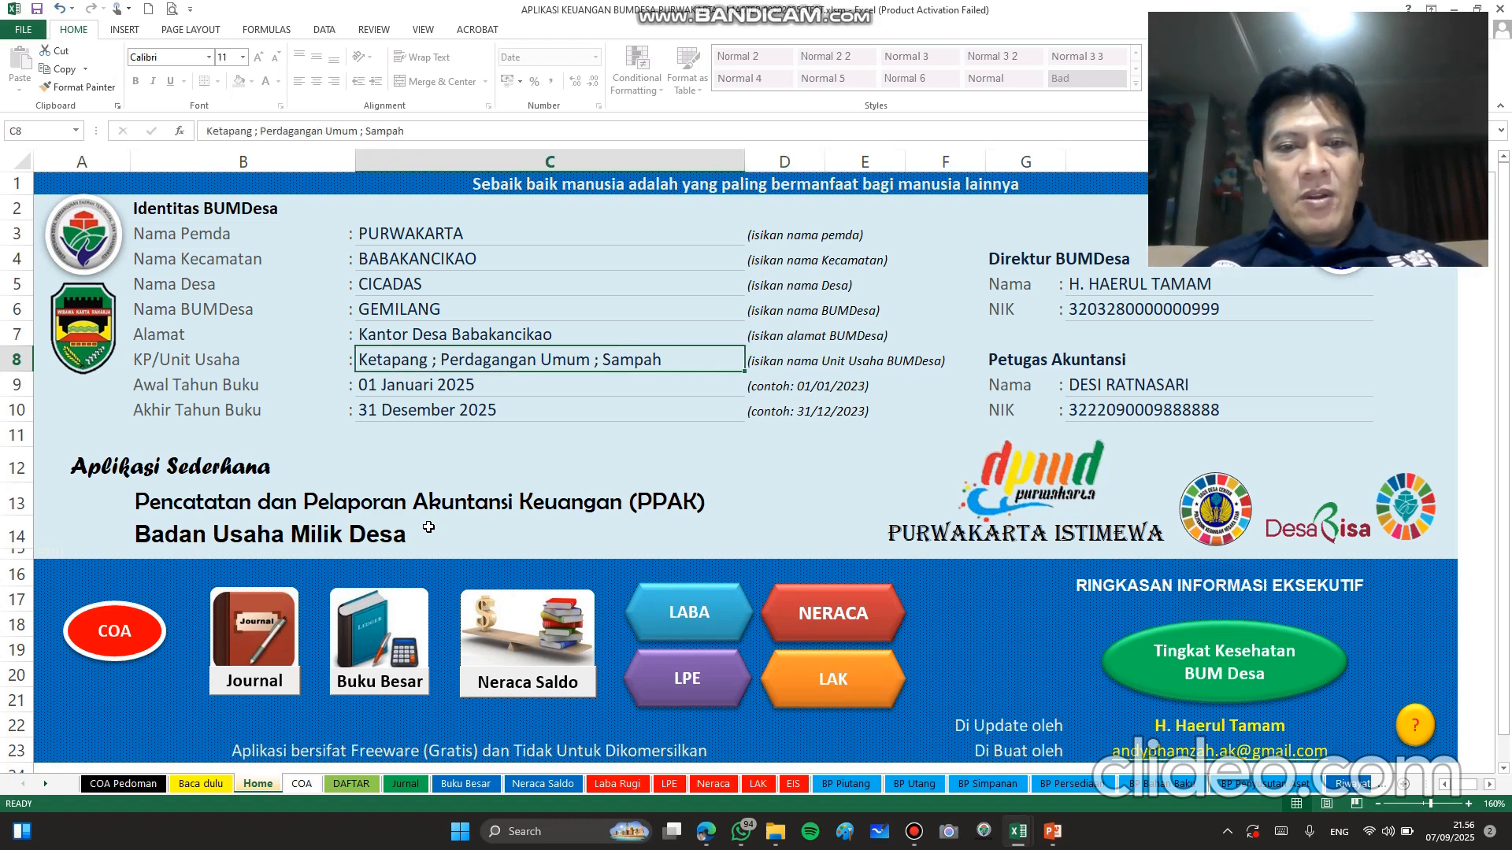
Step: Look over the director and accounting officer identity fields on the Home sheet
{"action": "key", "text": "Right"}
{"action": "key", "text": "Right"}
{"action": "key", "text": "Right"}
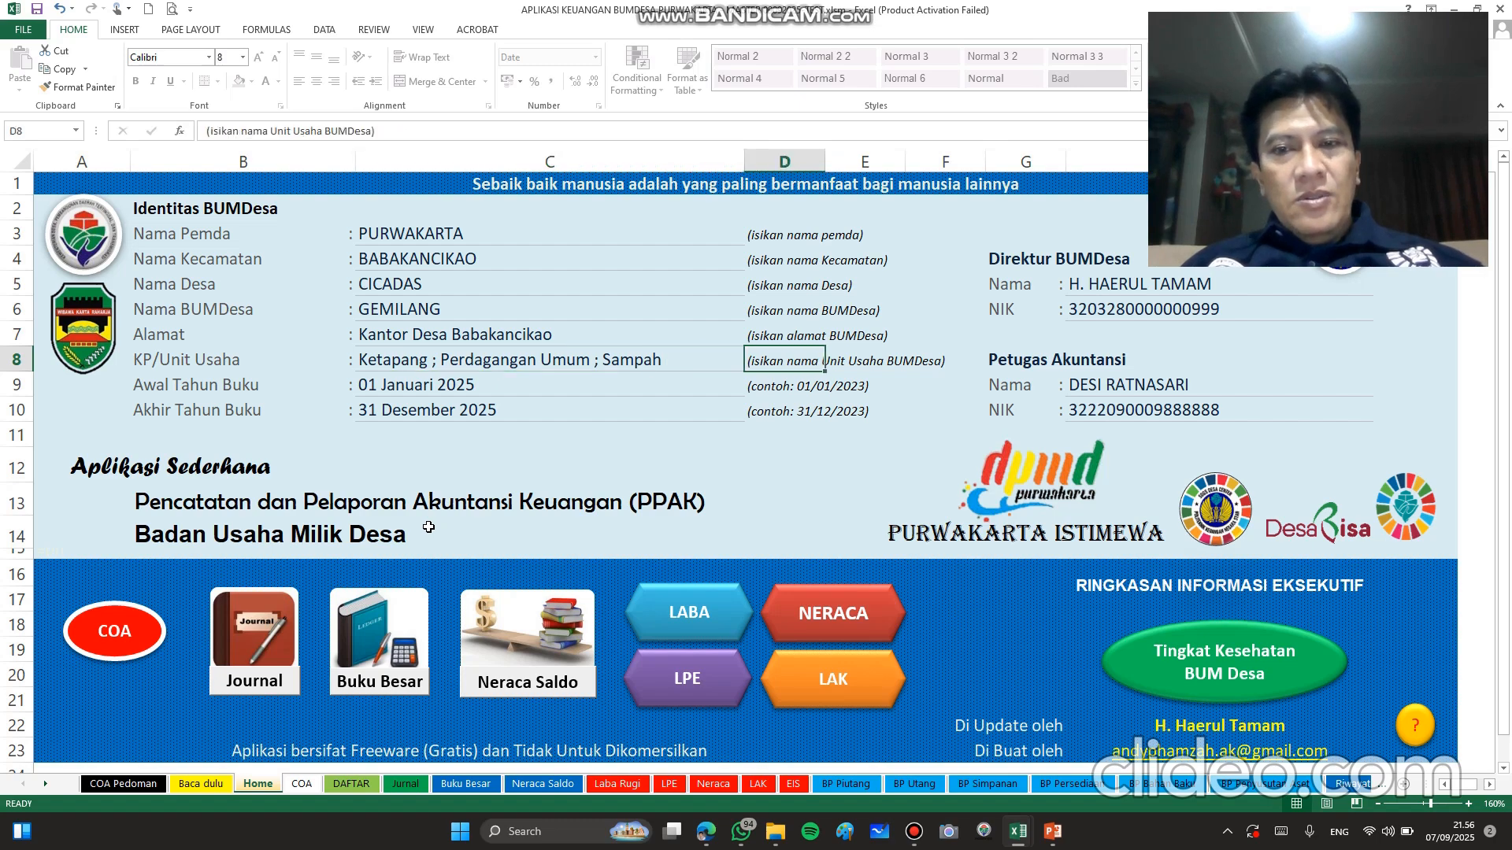
{"action": "key", "text": "Up"}
{"action": "key", "text": "Up"}
{"action": "key", "text": "Right"}
{"action": "key", "text": "Down"}
{"action": "key", "text": "Down"}
{"action": "key", "text": "Down"}
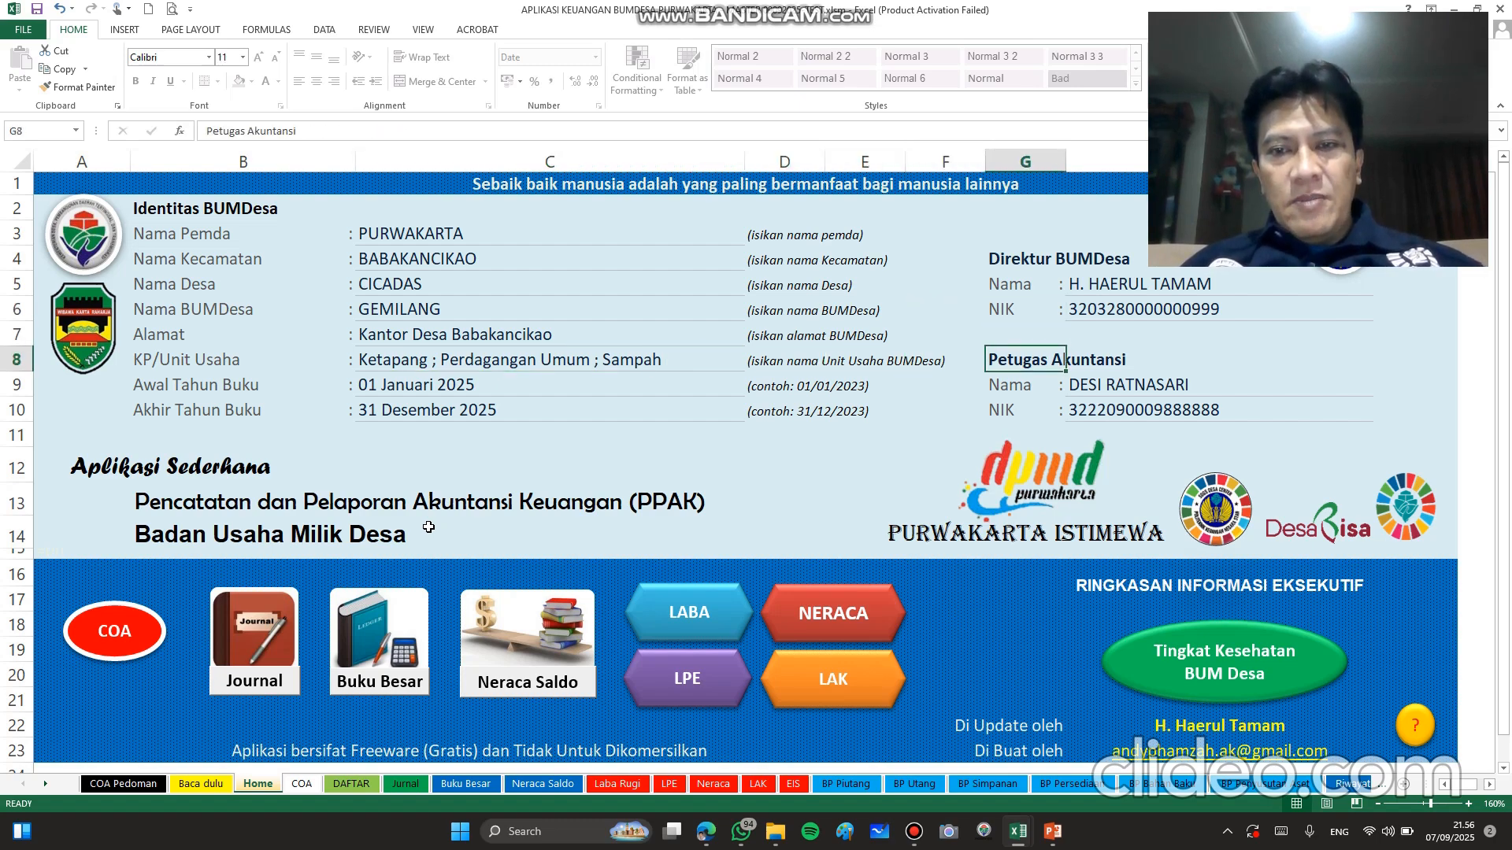
{"action": "key", "text": "Left"}
{"action": "key", "text": "Left"}
{"action": "key", "text": "Left"}
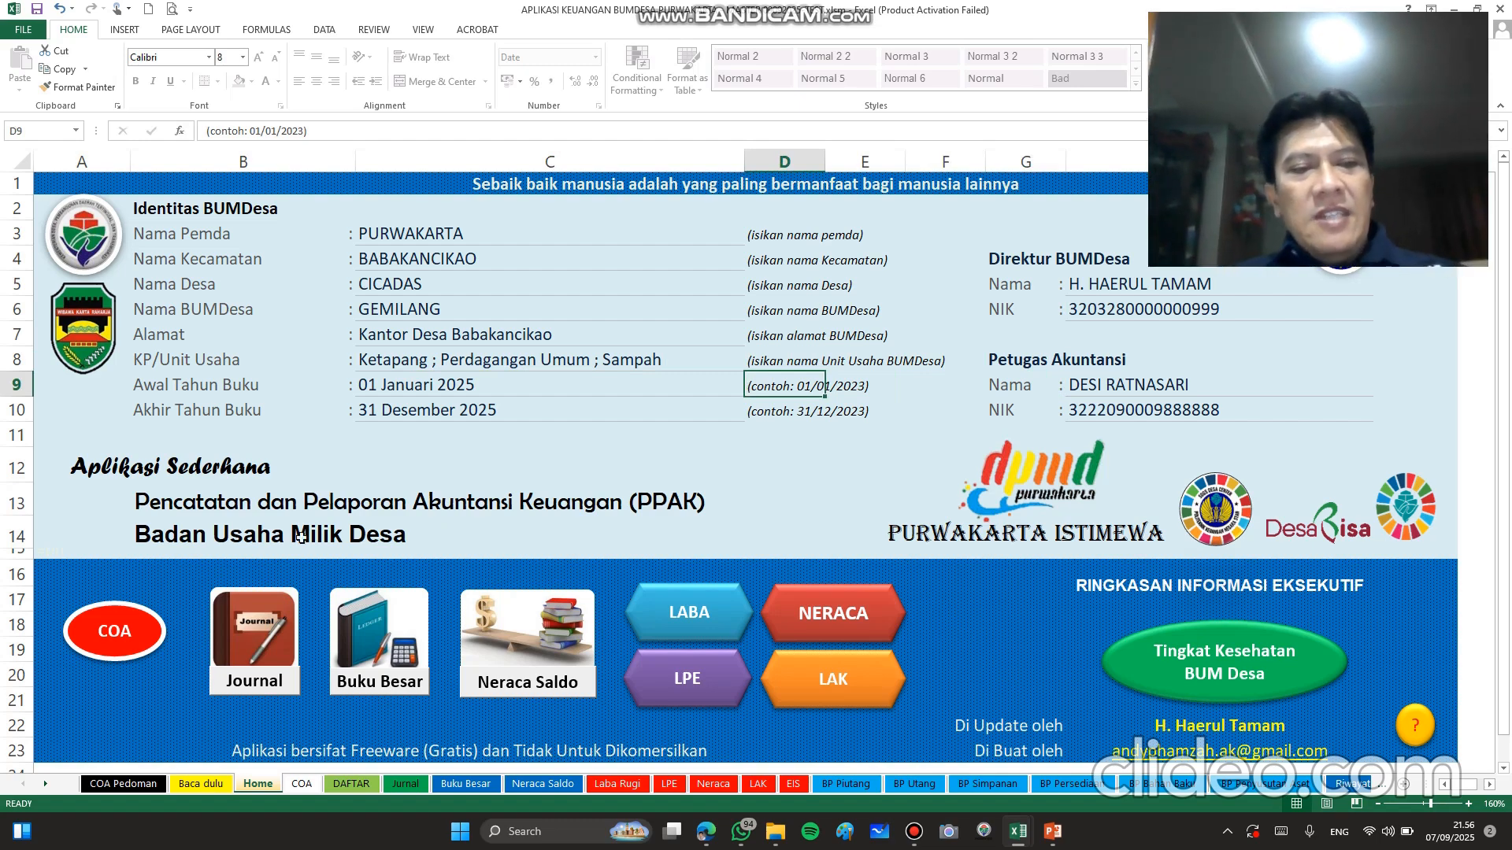
Step: View the COA and Neraca sheets through the Home sheet's shortcuts, returning to Home after each
{"action": "left_click", "coordinate": [122, 644]}
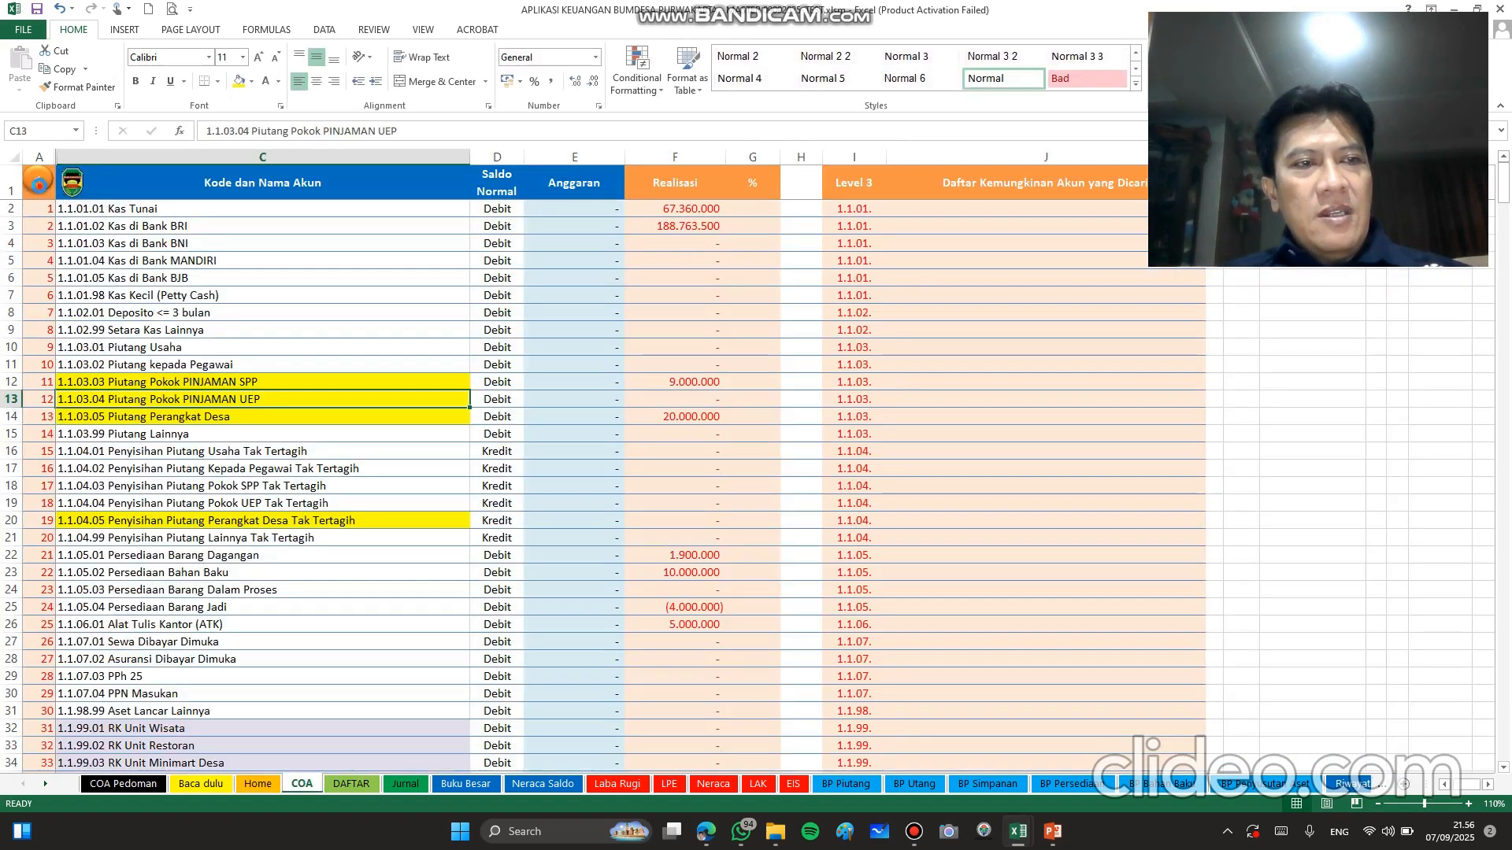
{"action": "left_click", "coordinate": [41, 183]}
{"action": "left_click", "coordinate": [261, 622]}
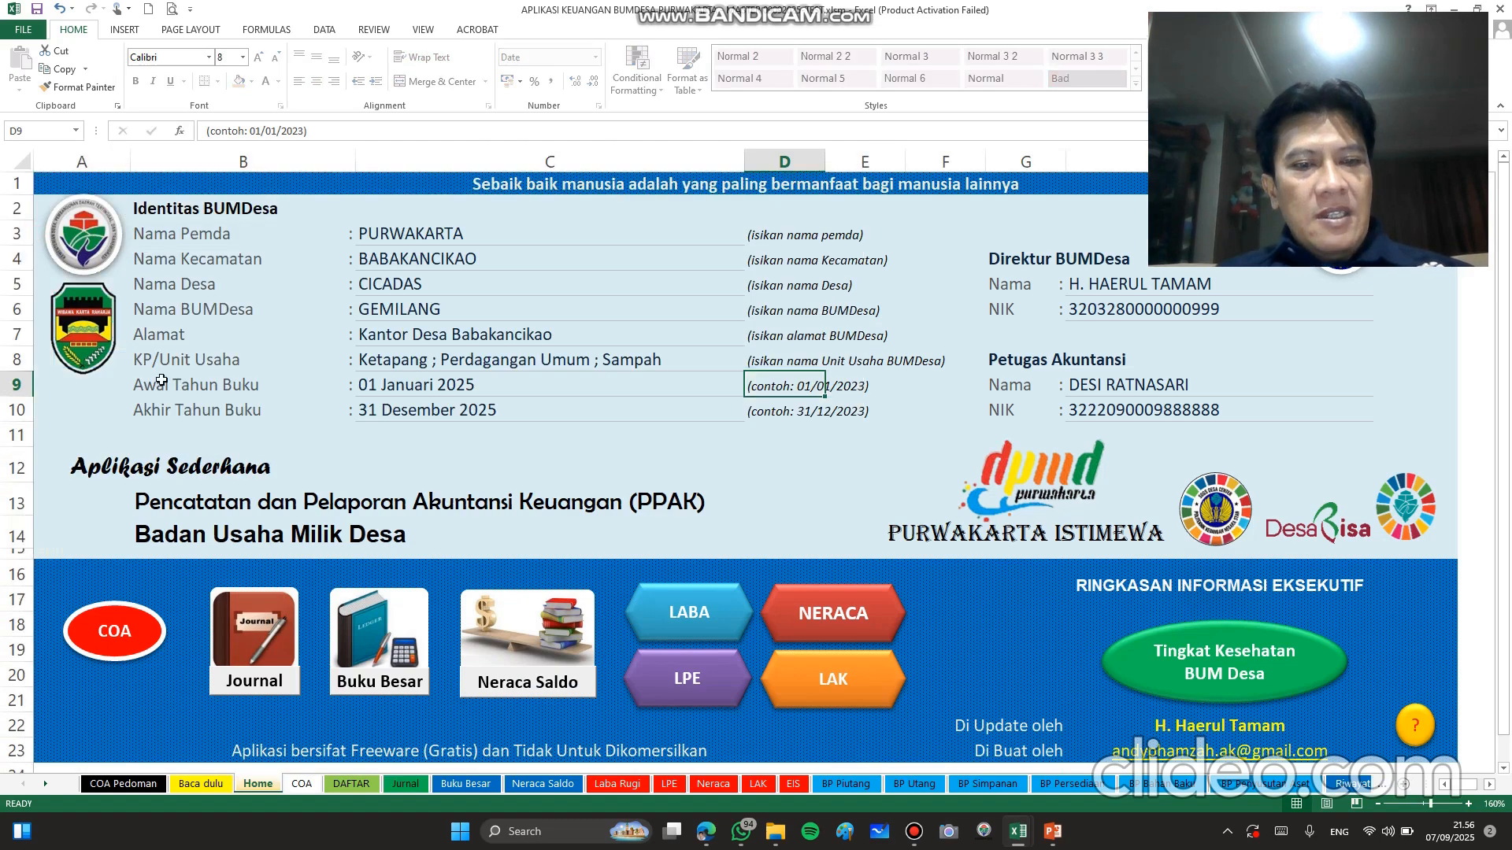
{"action": "left_click", "coordinate": [813, 615]}
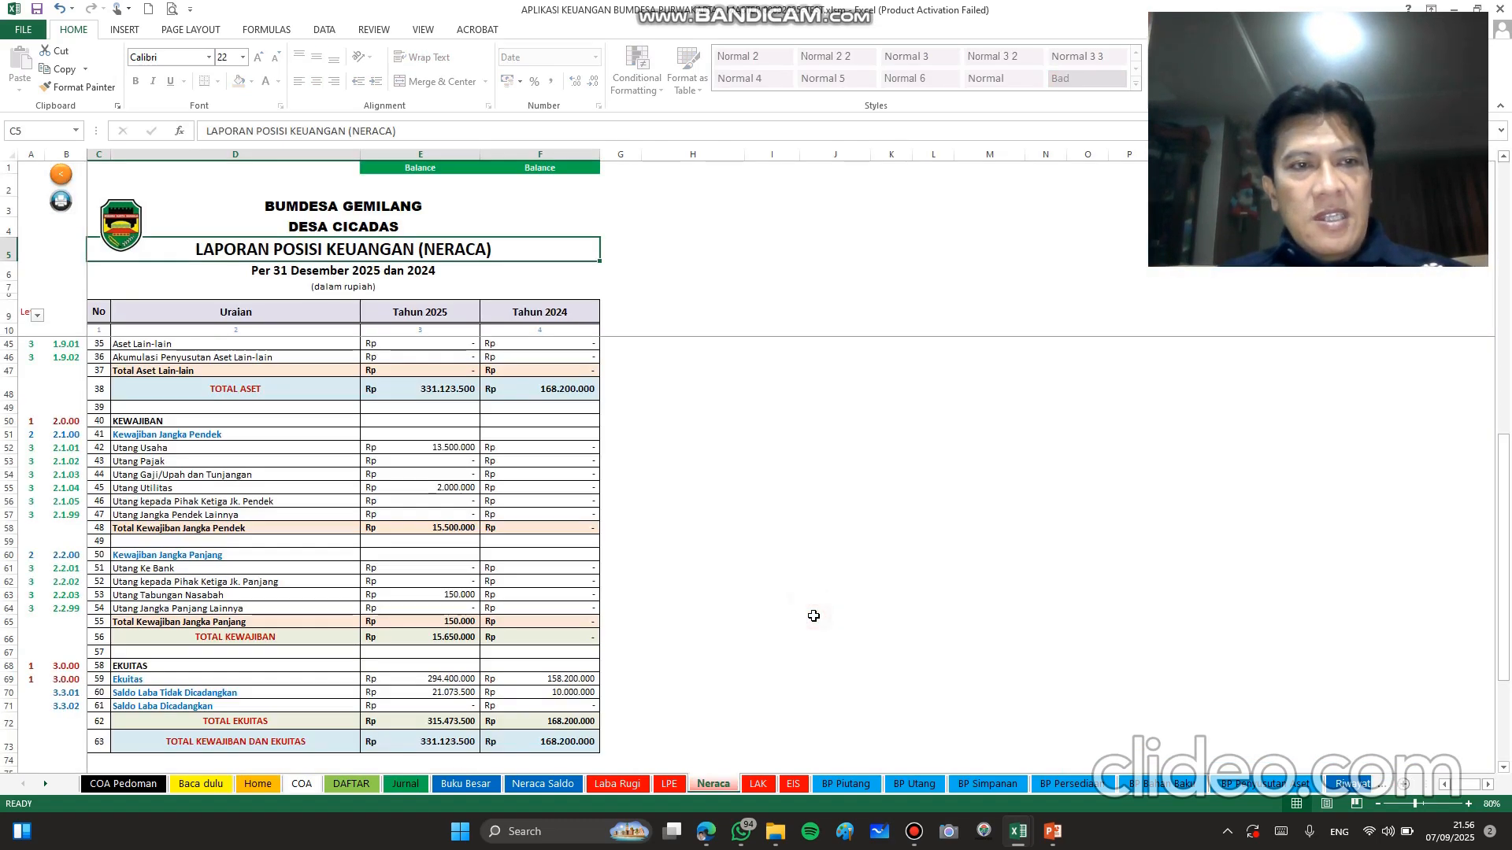
{"action": "left_click", "coordinate": [61, 189]}
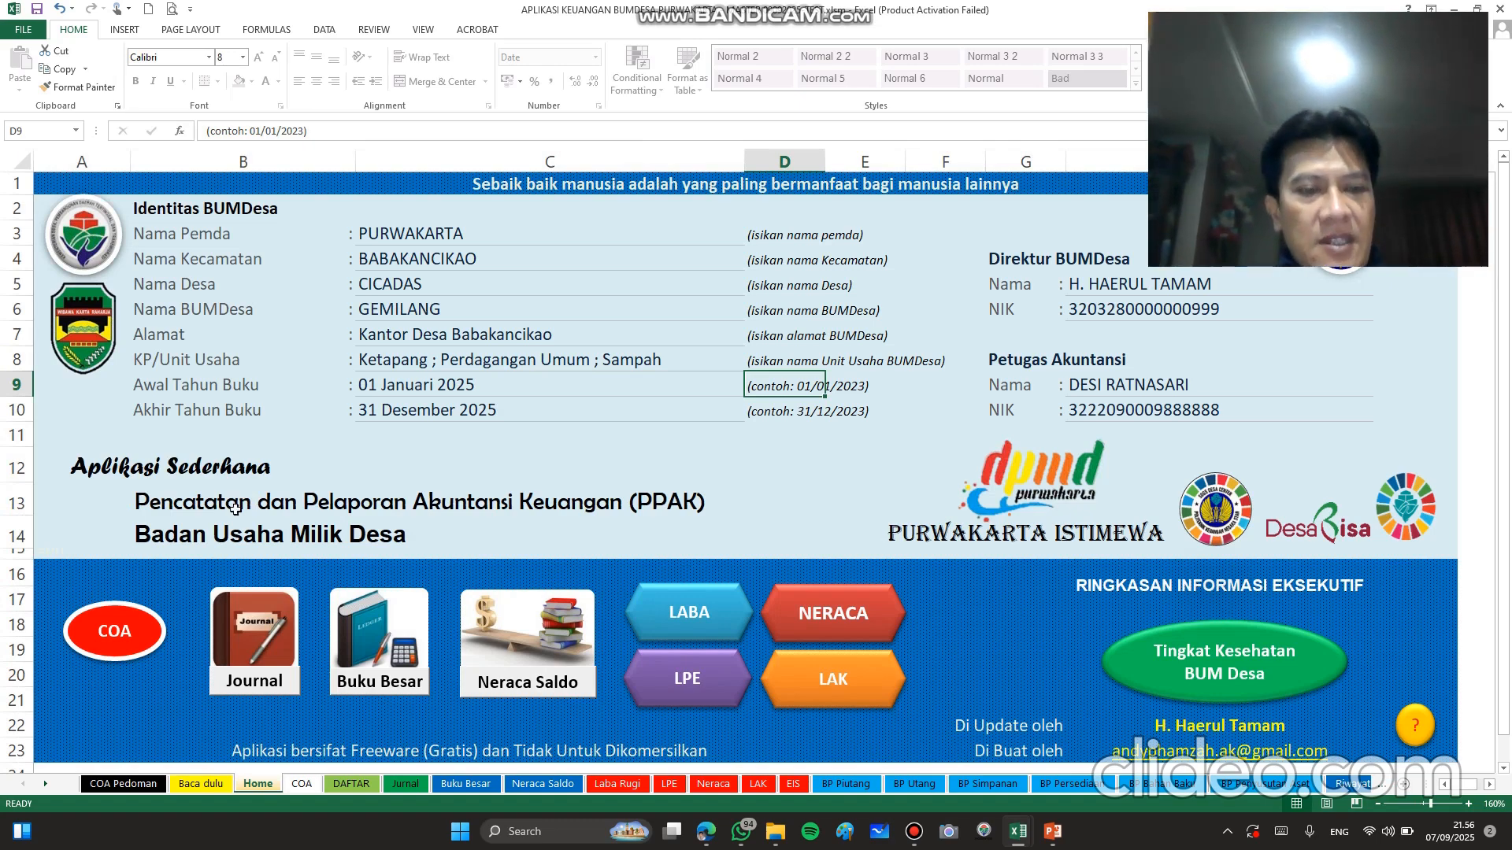
Step: Examine the first entry's columns on the Jurnal sheet, from the voucher number to the transaction description
{"action": "left_click", "coordinate": [403, 778]}
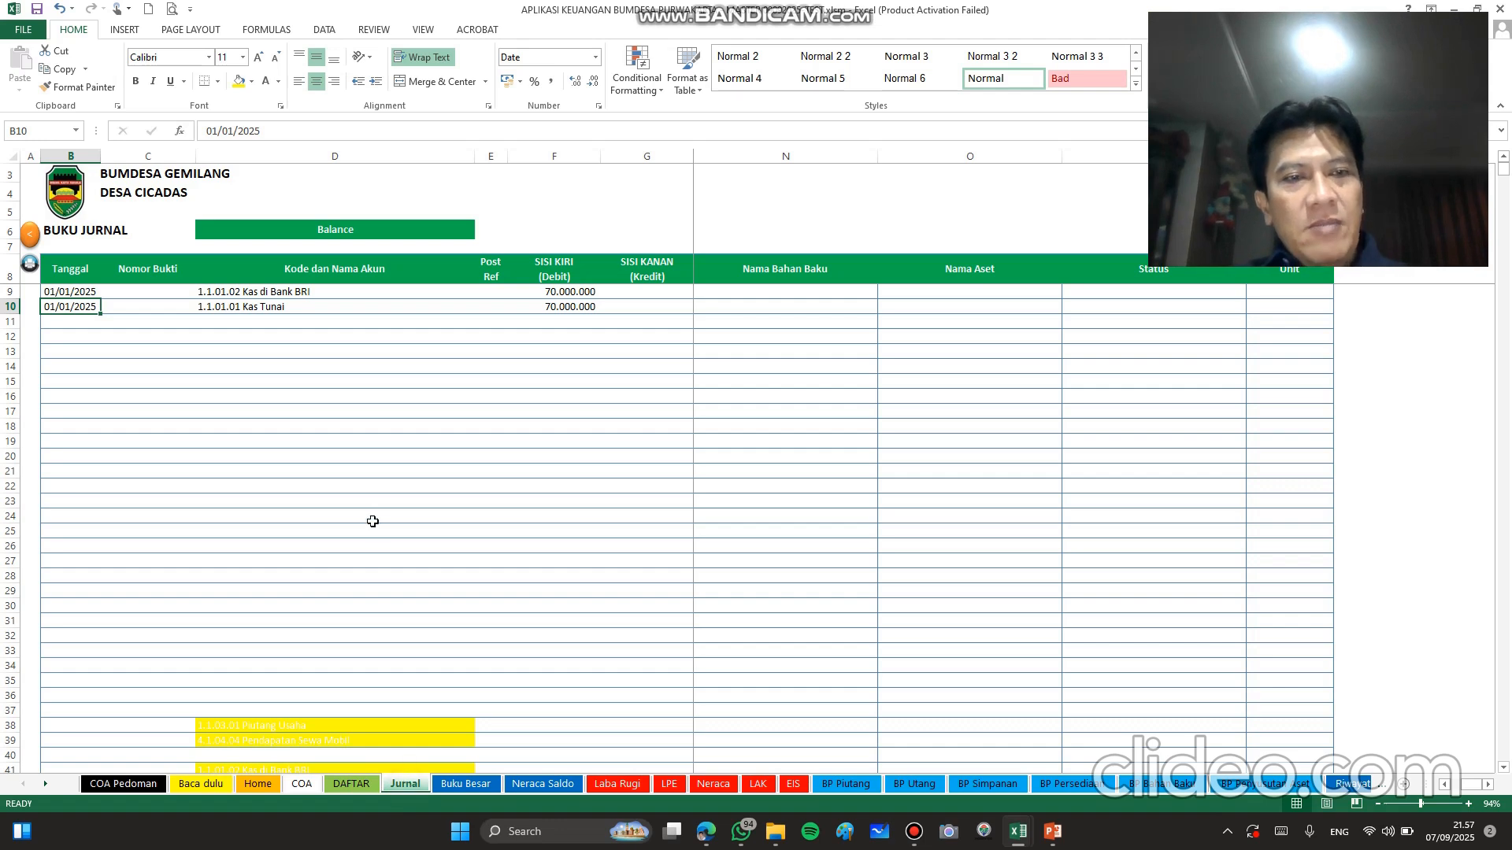
{"action": "left_click", "coordinate": [140, 294]}
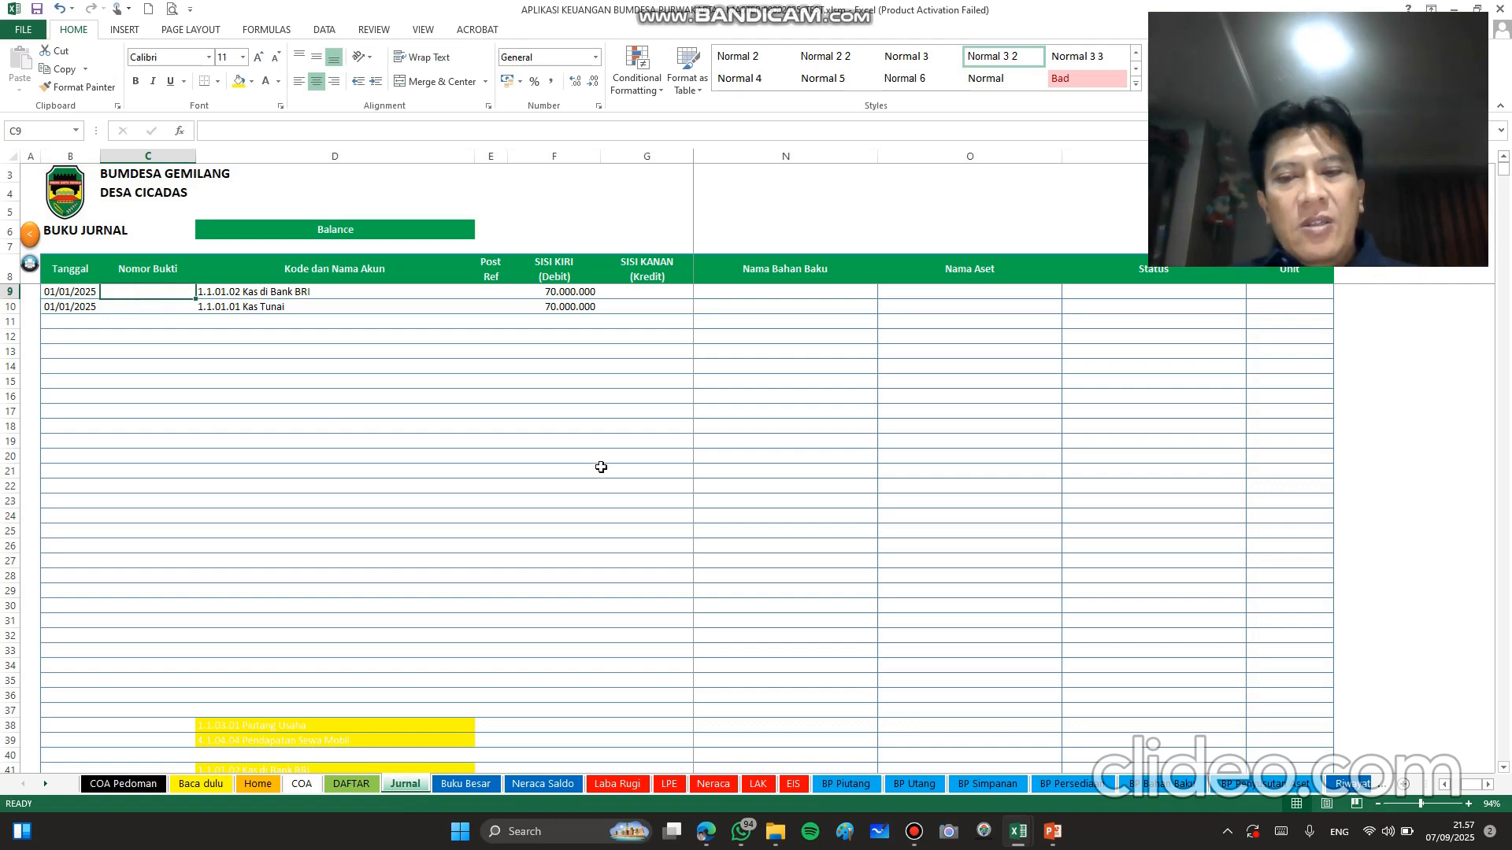
{"action": "mouse_move", "coordinate": [1052, 834]}
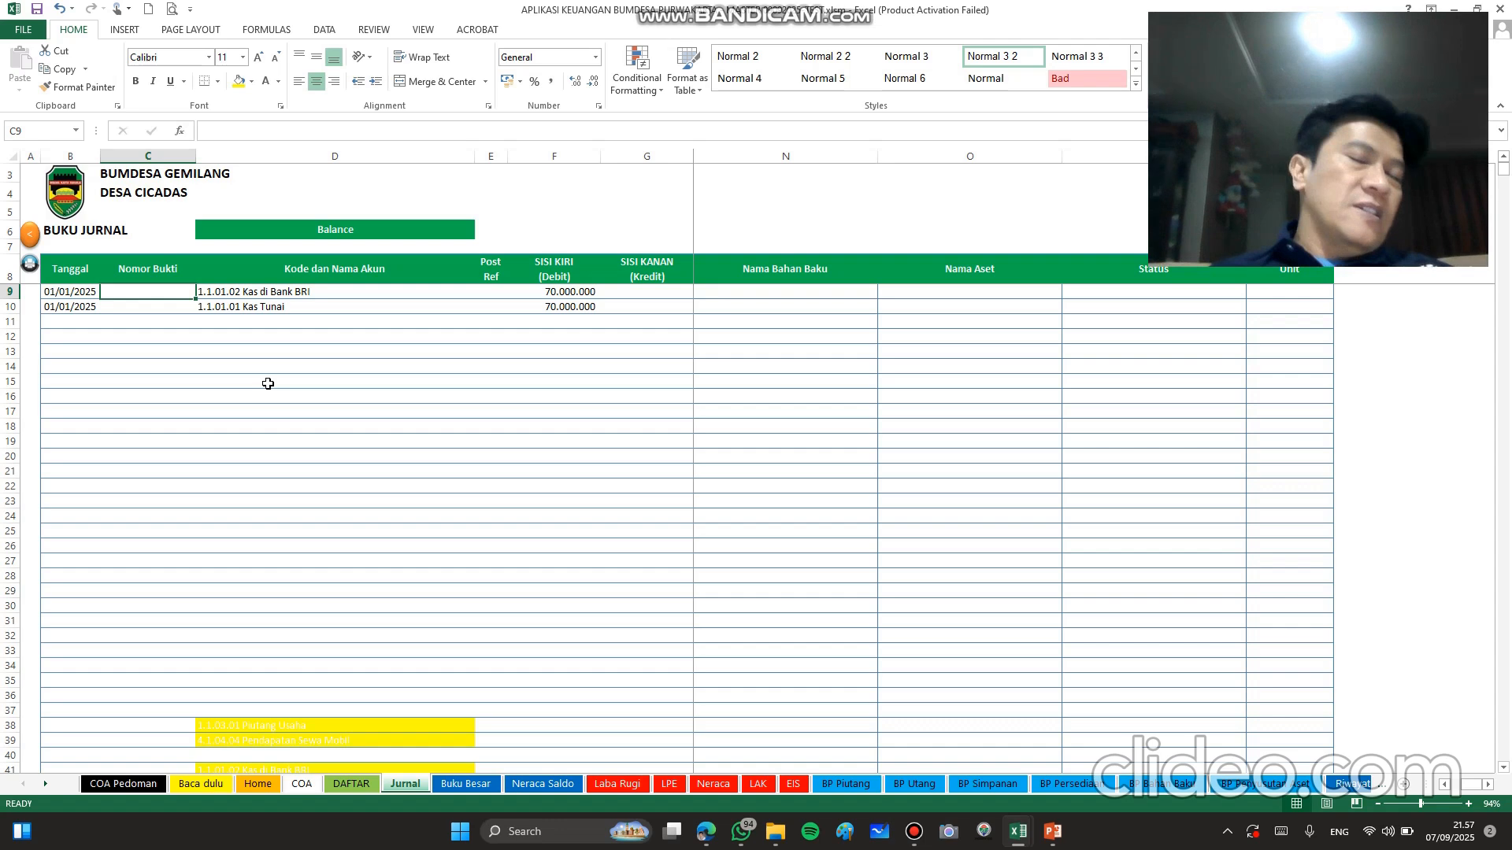
{"action": "key", "text": "Right"}
{"action": "key", "text": "Left"}
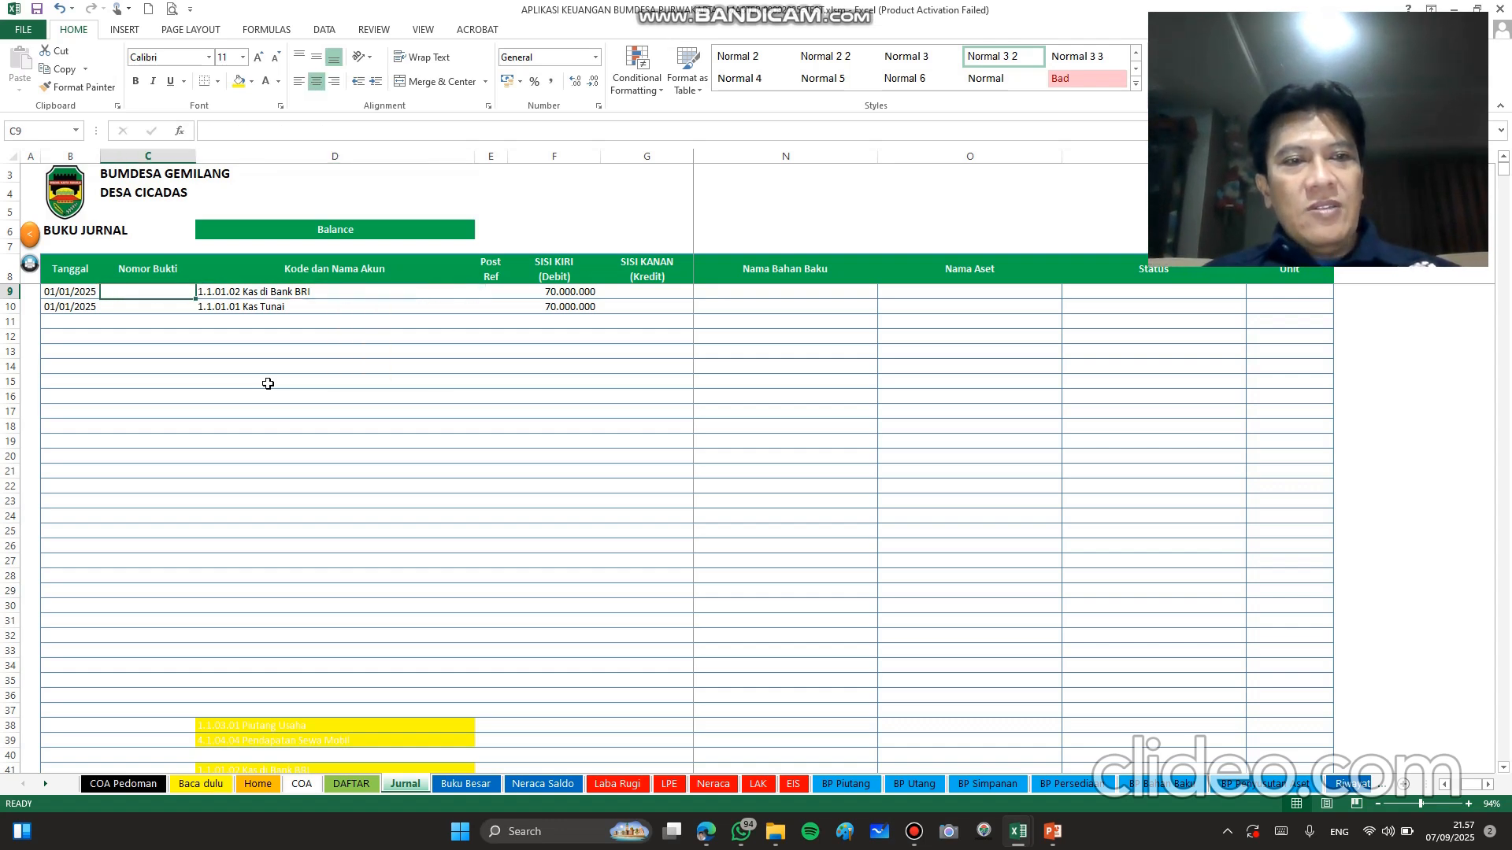
{"action": "key", "text": "Left"}
{"action": "key", "text": "Right"}
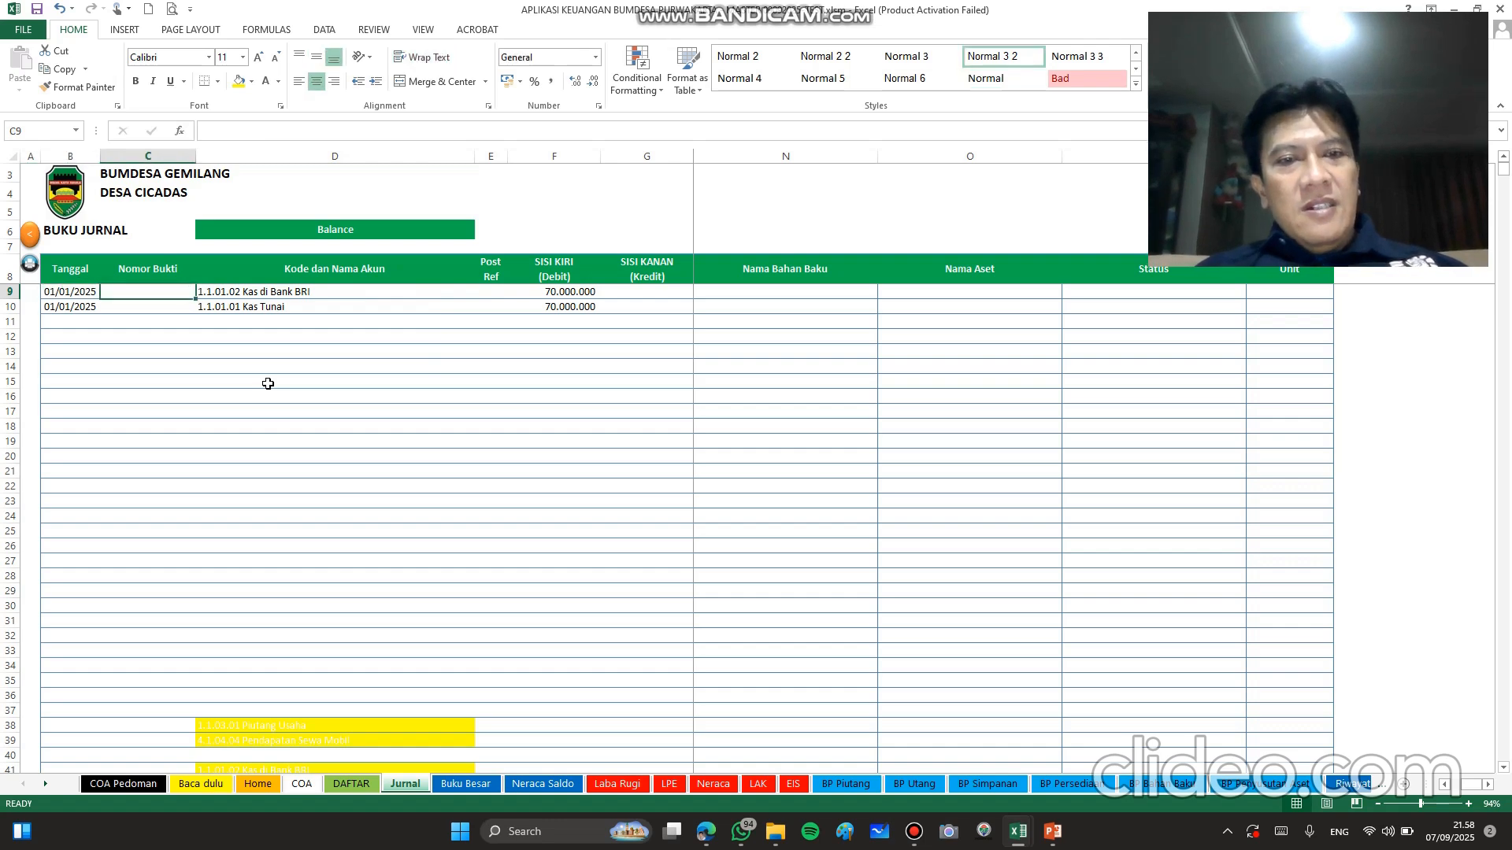
{"action": "key", "text": "Right"}
{"action": "key", "text": "Right"}
{"action": "key", "text": "Right"}
{"action": "key", "text": "Right"}
{"action": "key", "text": "Right"}
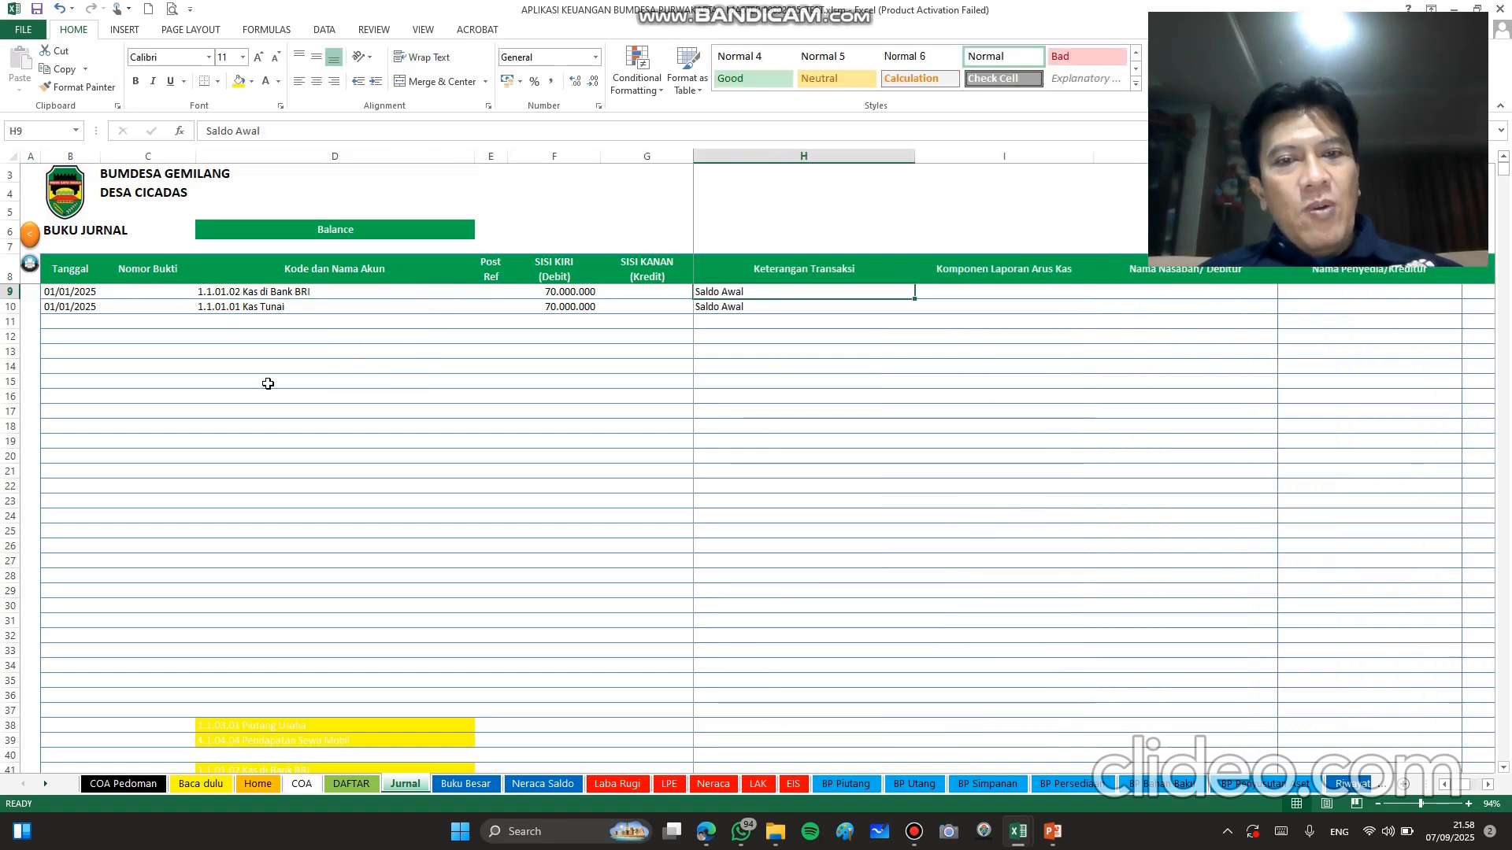
{"action": "key", "text": "Left"}
{"action": "key", "text": "Left"}
{"action": "key", "text": "Left"}
{"action": "key", "text": "Left"}
{"action": "key", "text": "Left"}
{"action": "key", "text": "Right"}
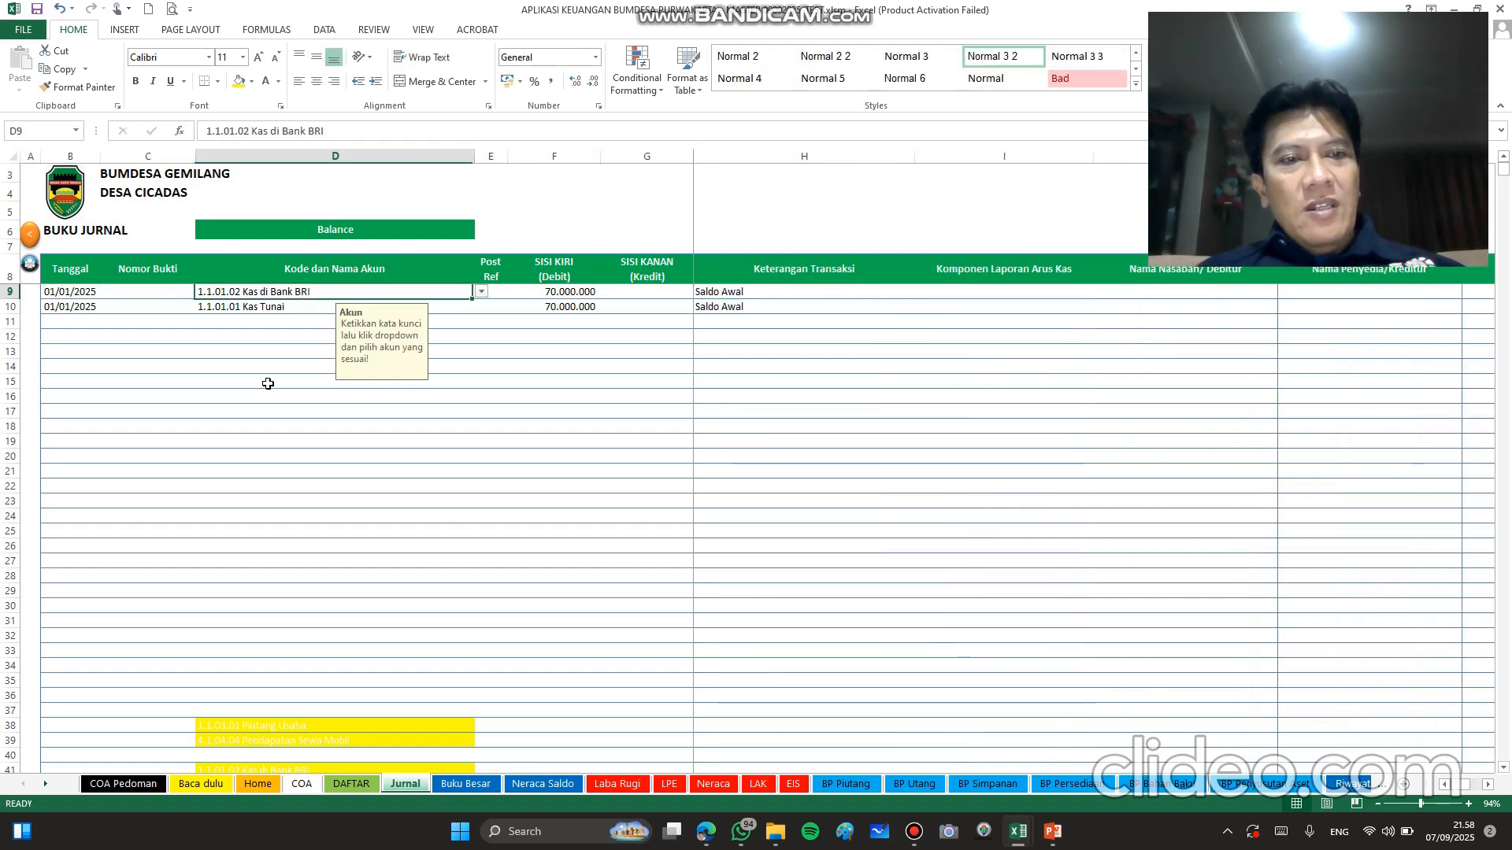
{"action": "key", "text": "Left"}
{"action": "key", "text": "Right"}
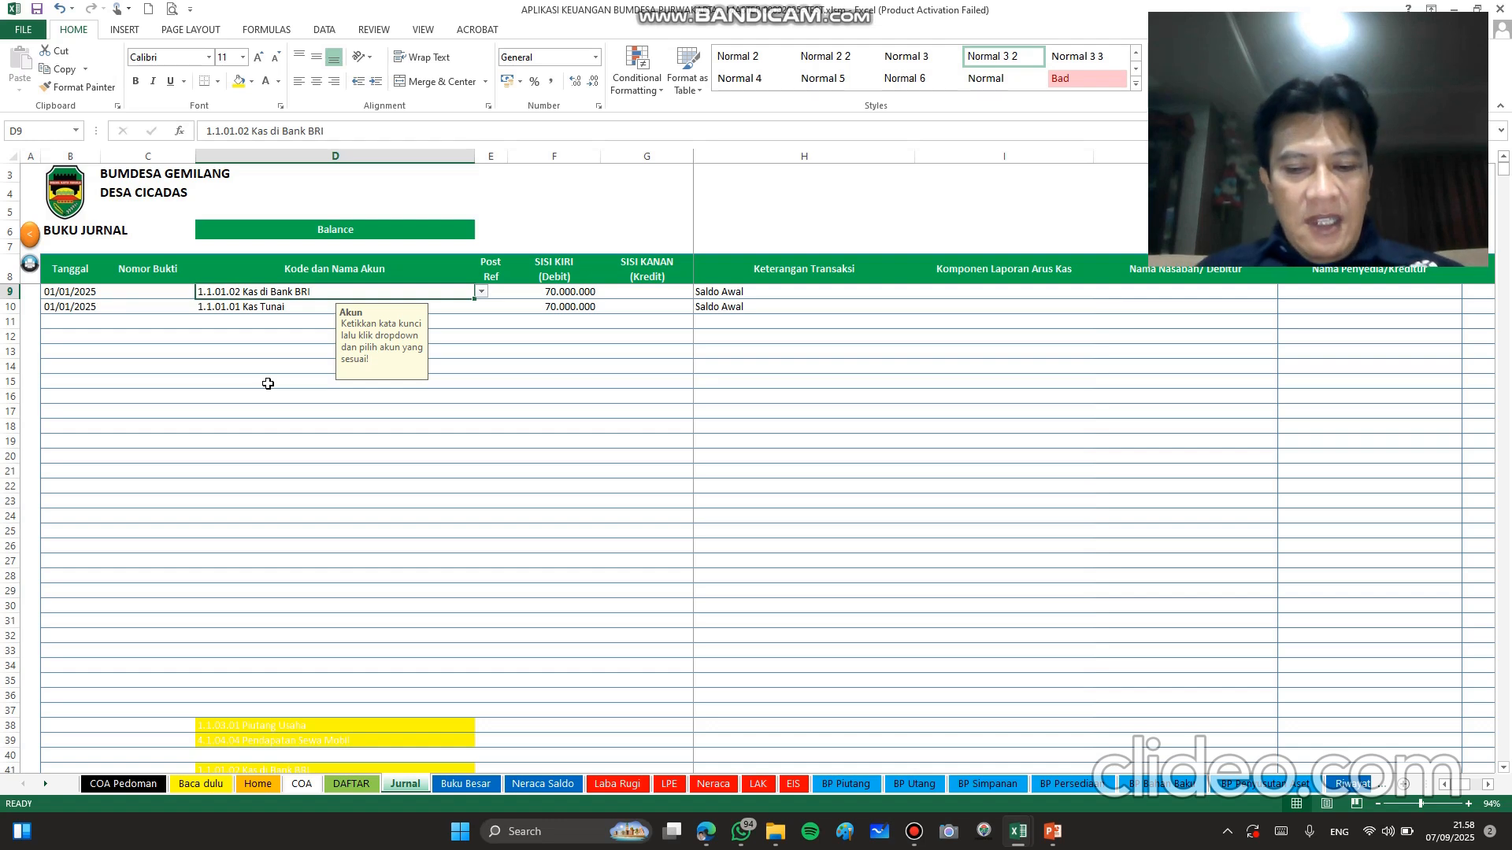
Step: Enter 1/1 as the date of the first journal entry in row 9
{"action": "key", "text": "Left"}
{"action": "key", "text": "Left"}
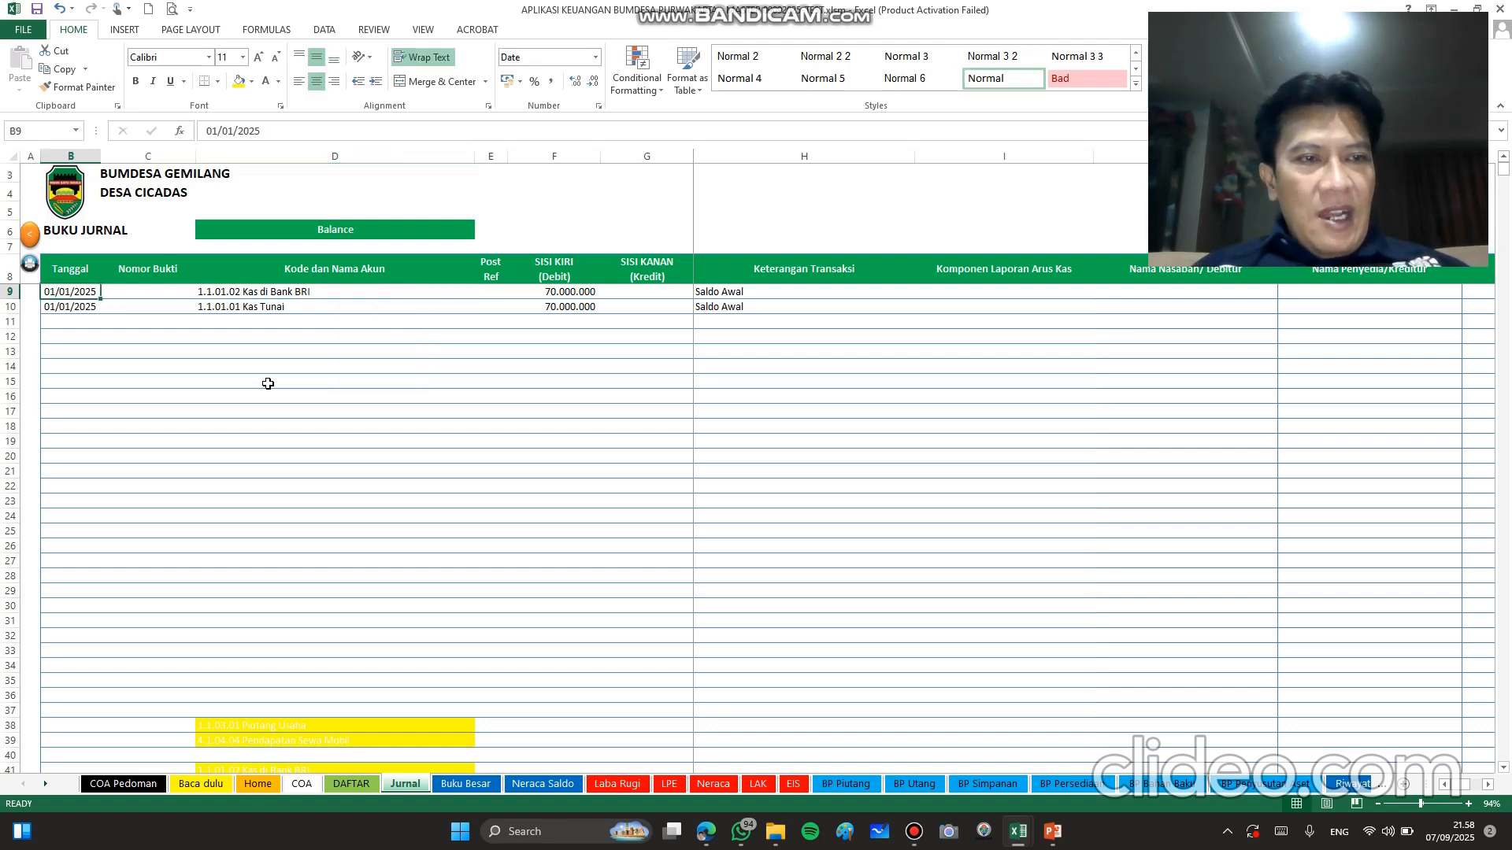
{"action": "type", "text": "1/1"}
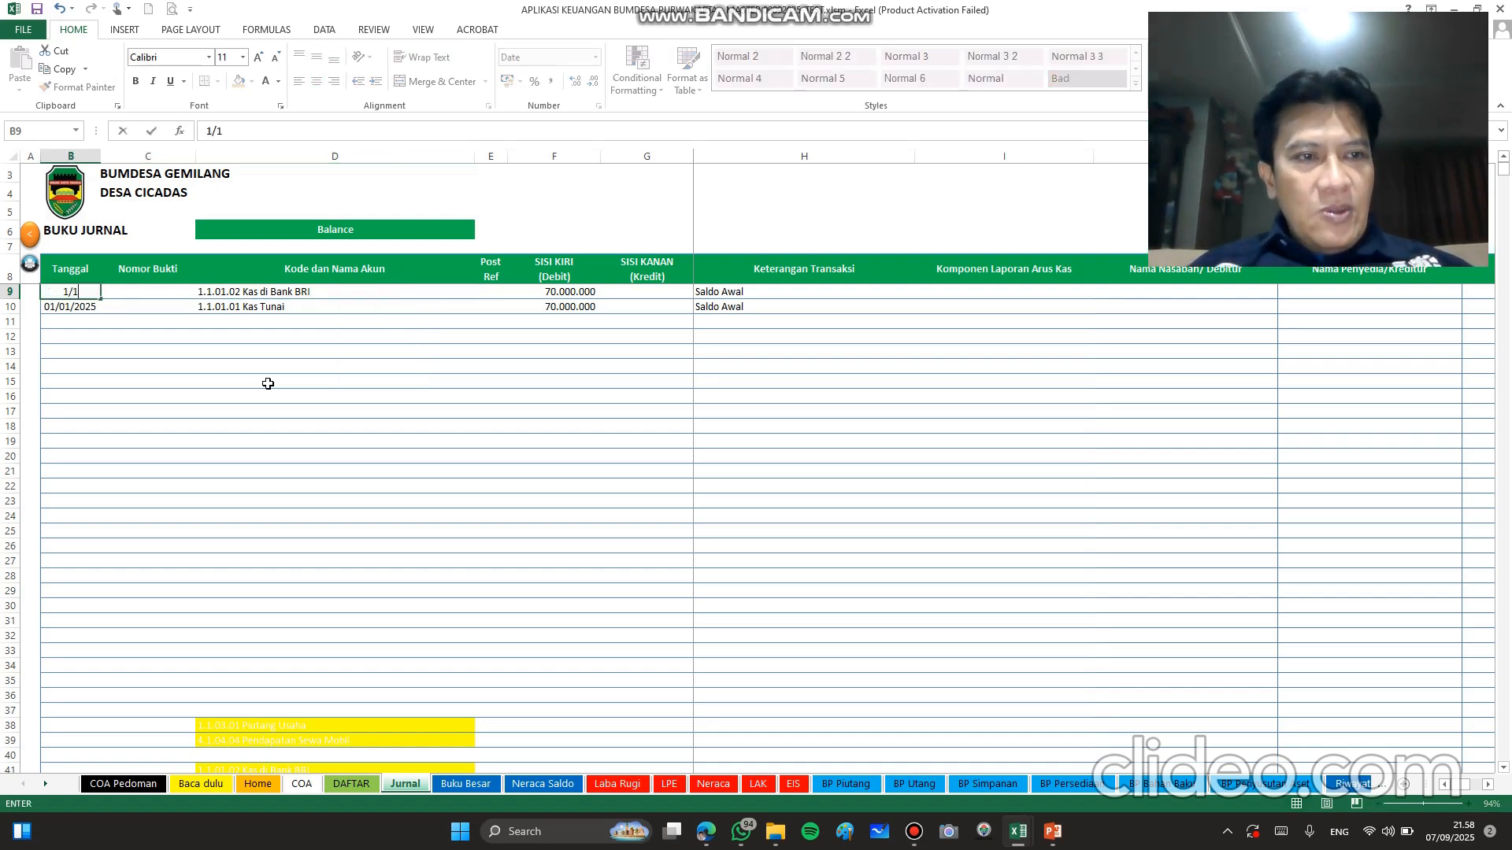
{"action": "key", "text": "Return"}
{"action": "key", "text": "Up"}
{"action": "key", "text": "Right"}
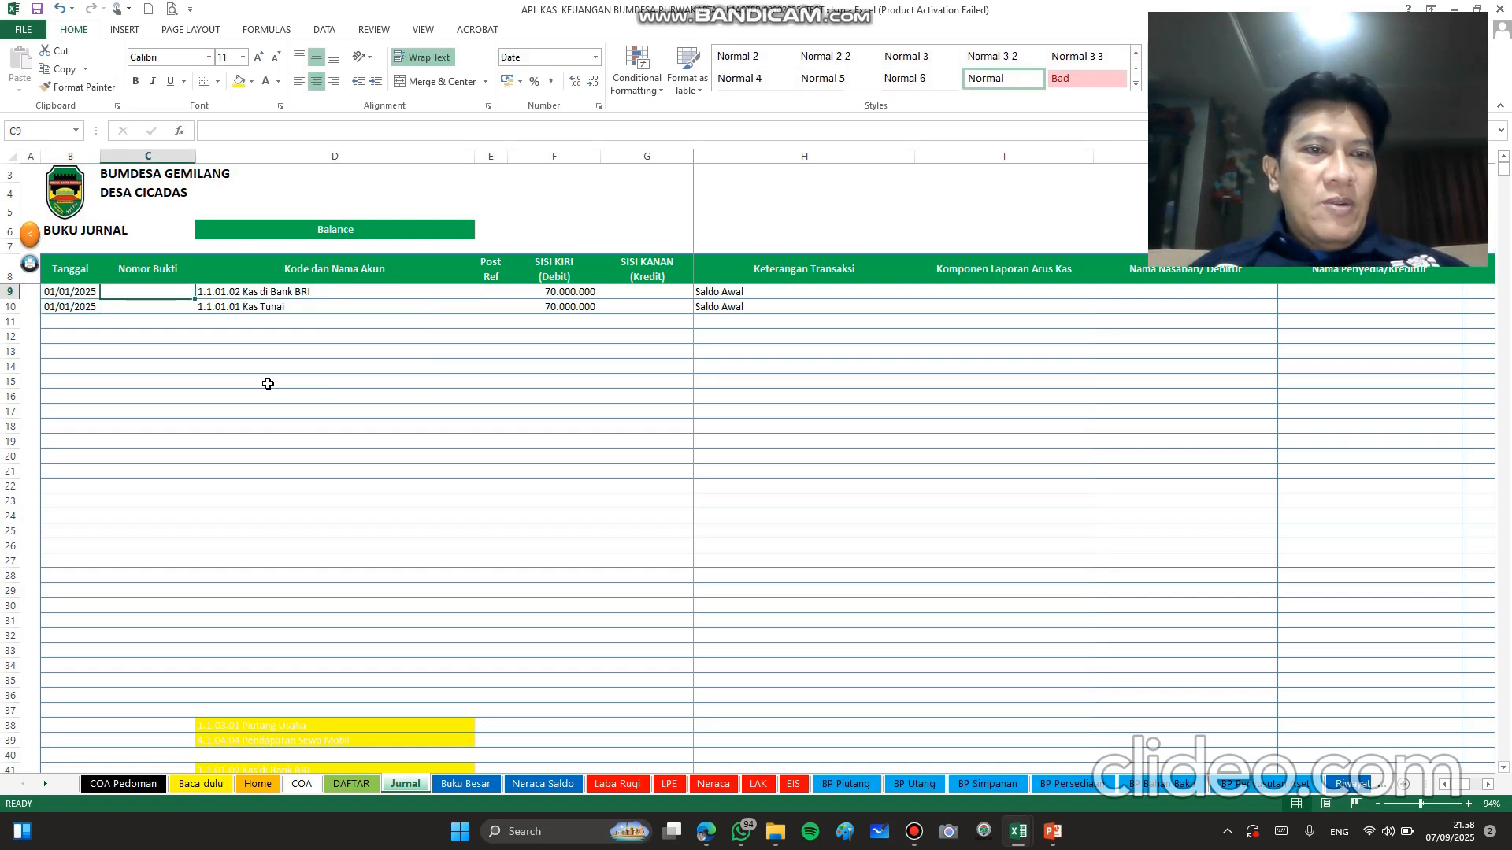
Step: Filter the accounts with the keyword kas and assign 1.1.01.01 Kas Tunai to the first journal entry
{"action": "key", "text": "Right"}
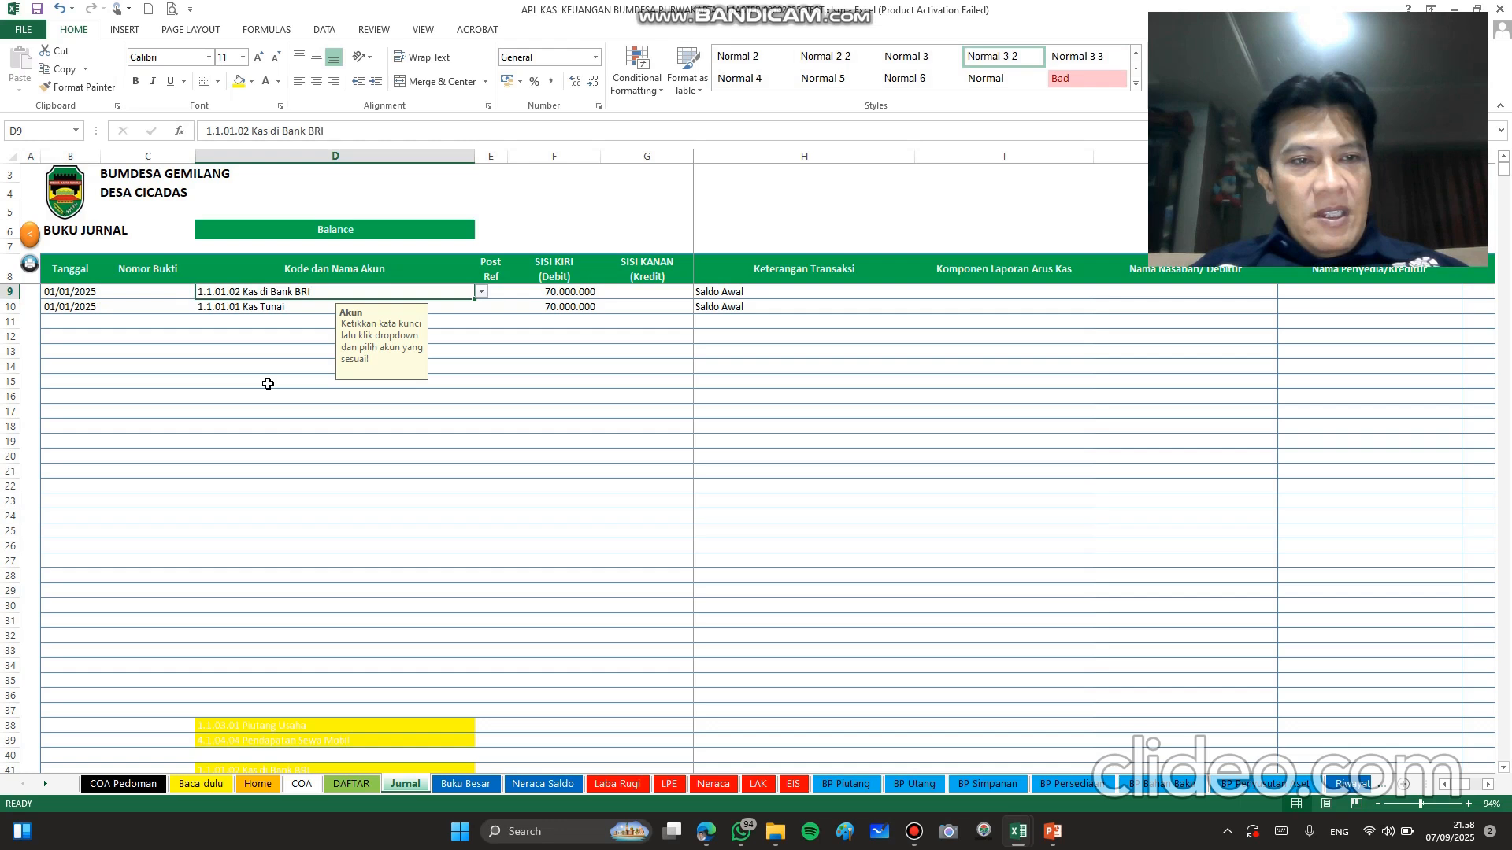
{"action": "type", "text": "kas"}
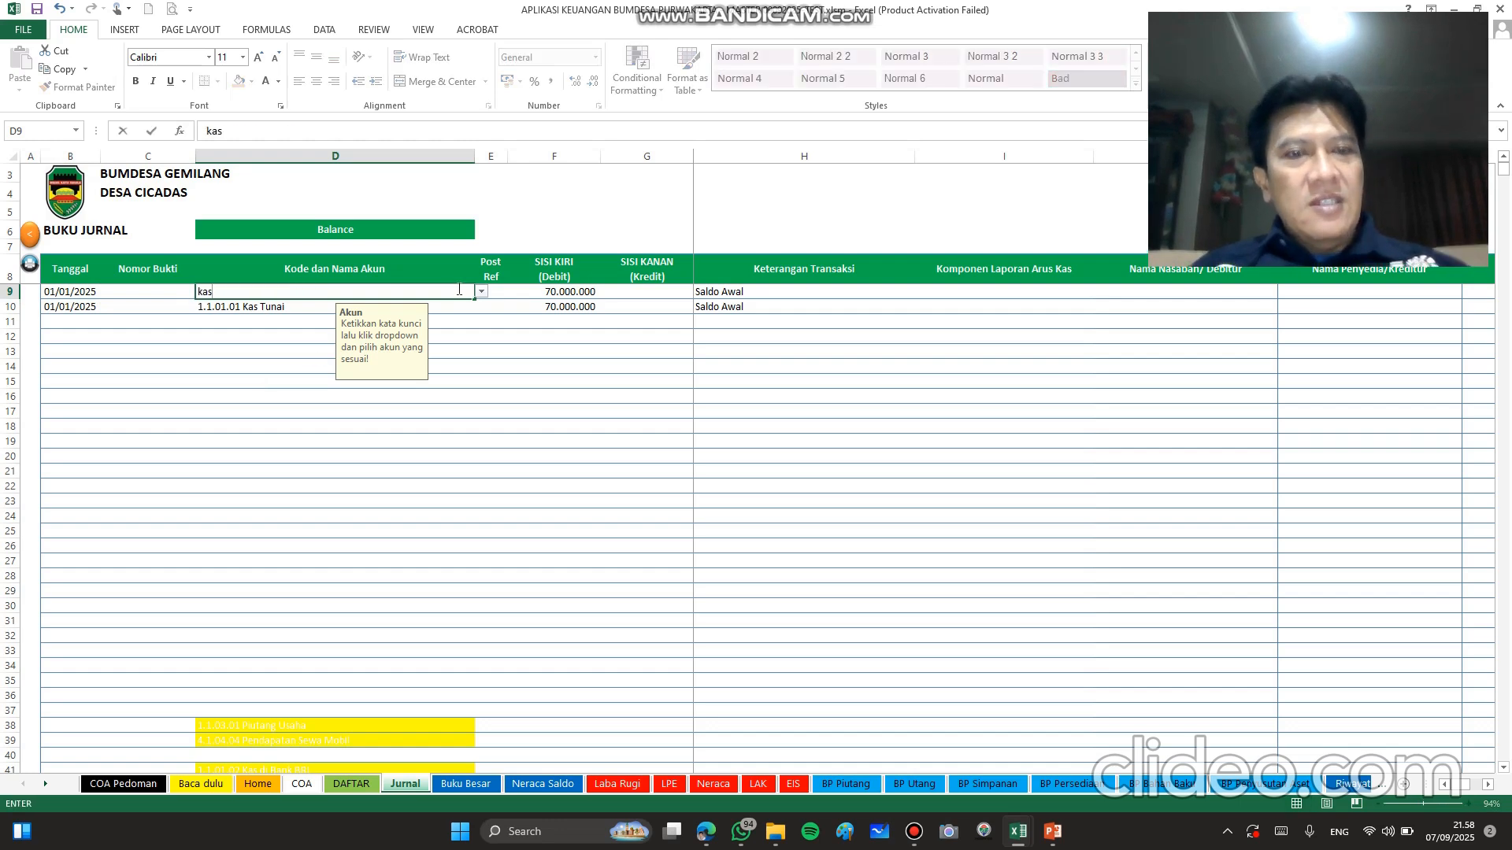
{"action": "left_click", "coordinate": [482, 292]}
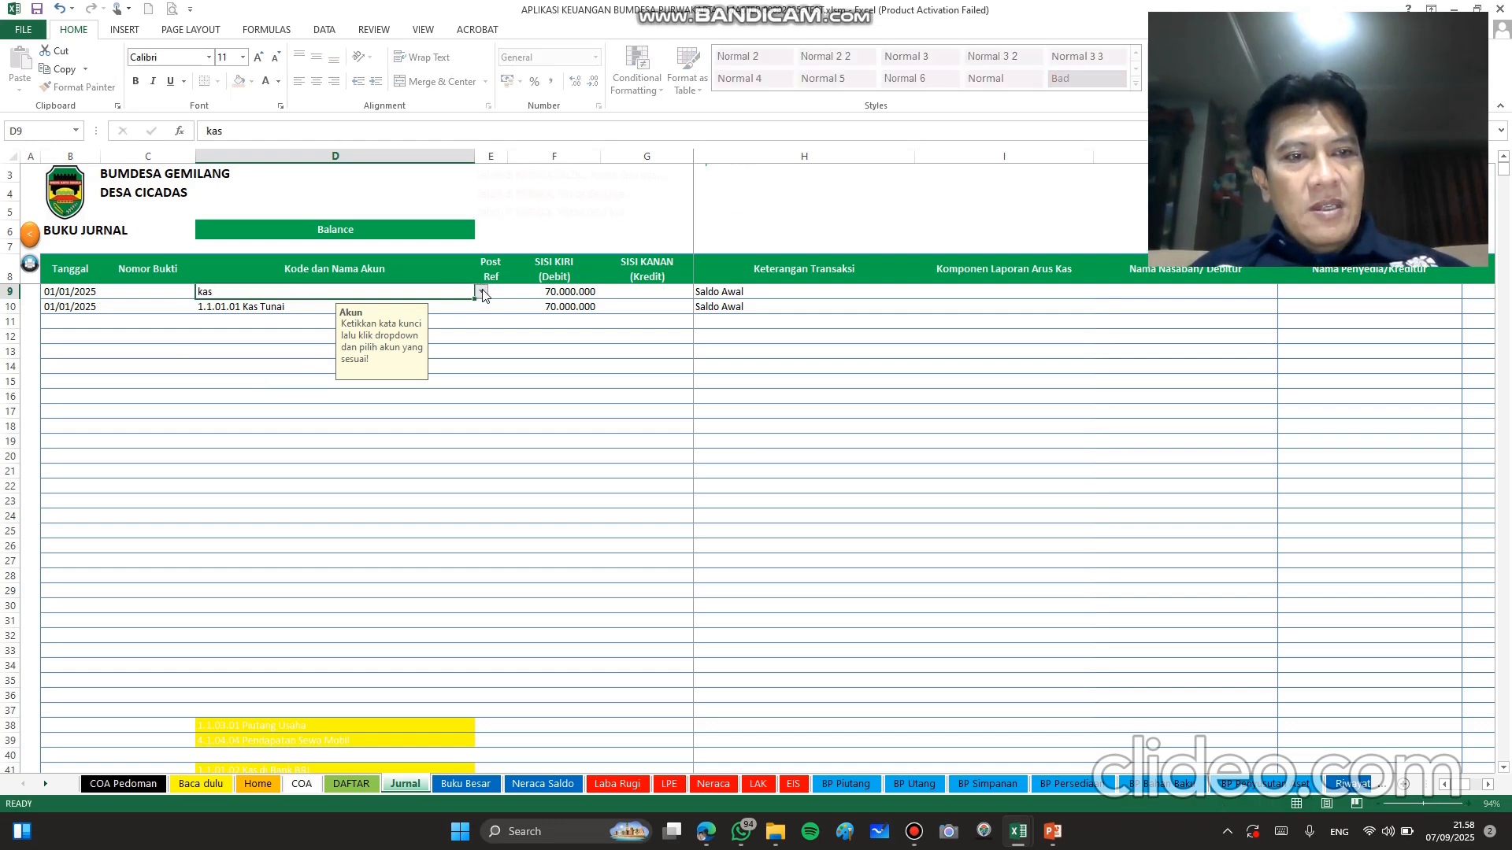
{"action": "left_click", "coordinate": [481, 292]}
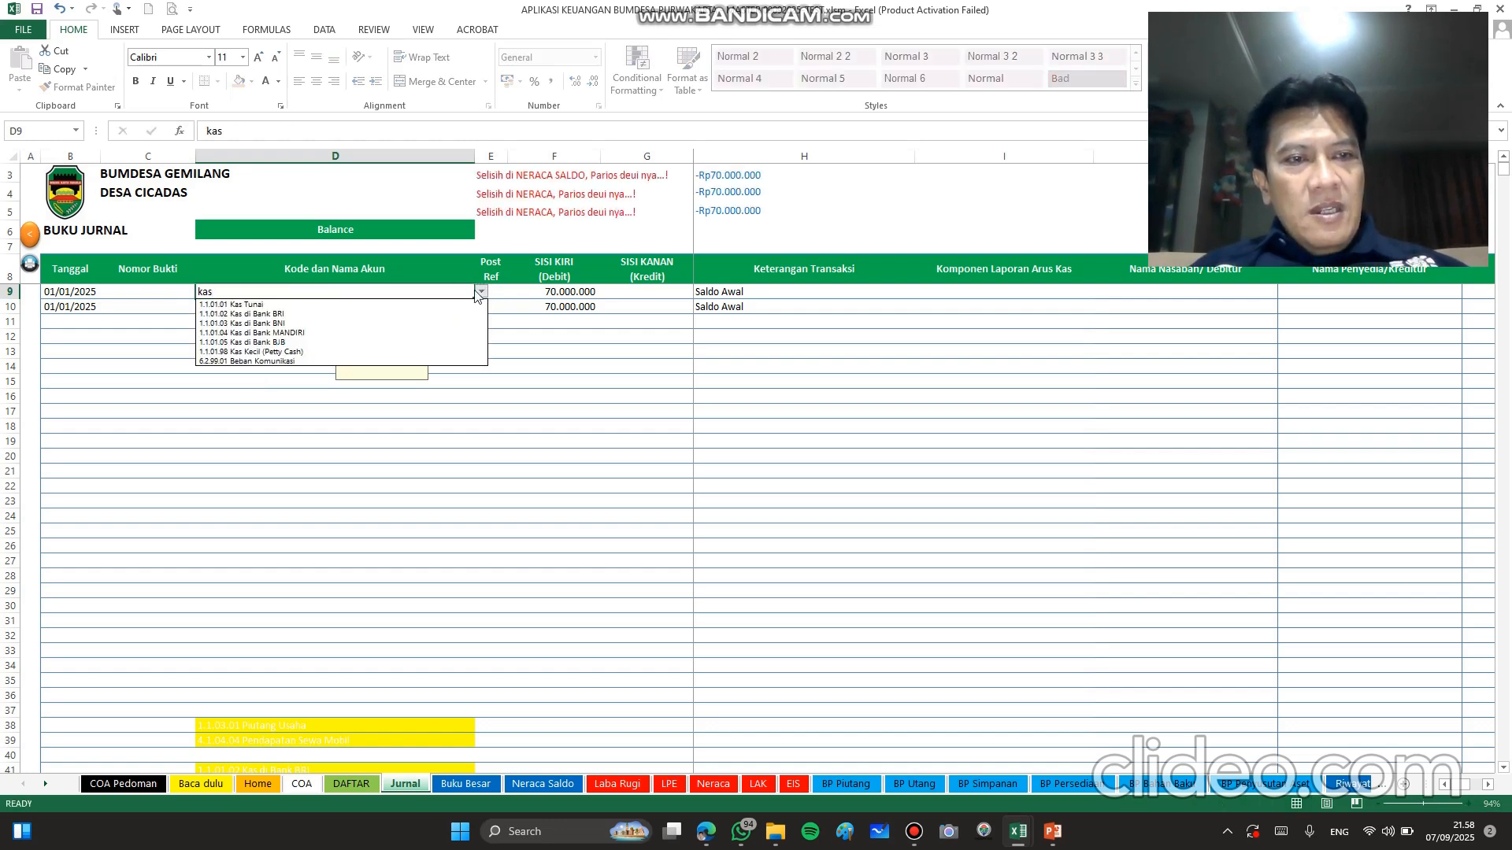
{"action": "left_click", "coordinate": [347, 305]}
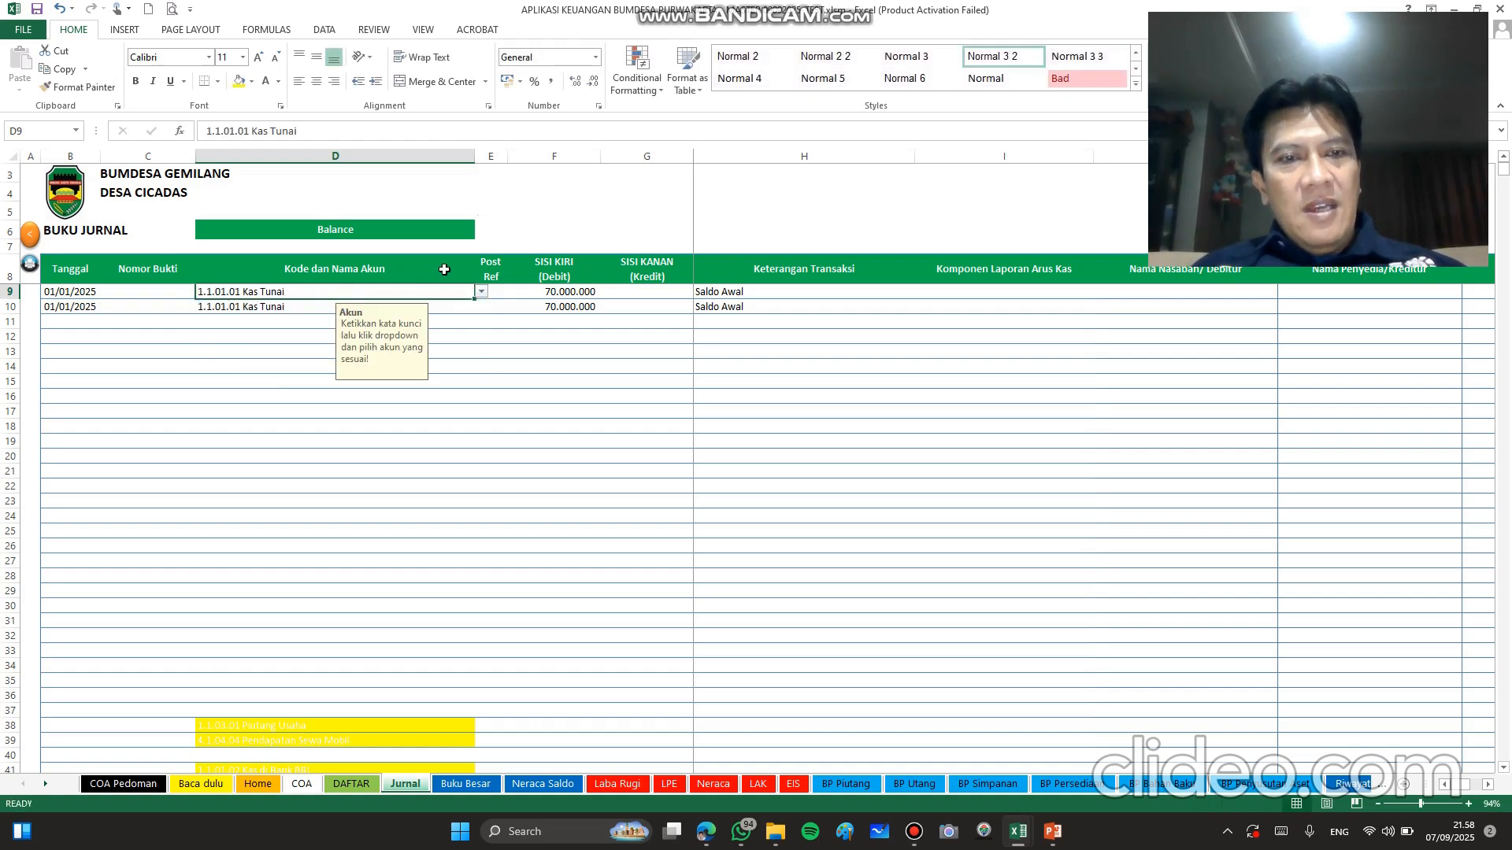
{"action": "left_click", "coordinate": [482, 292]}
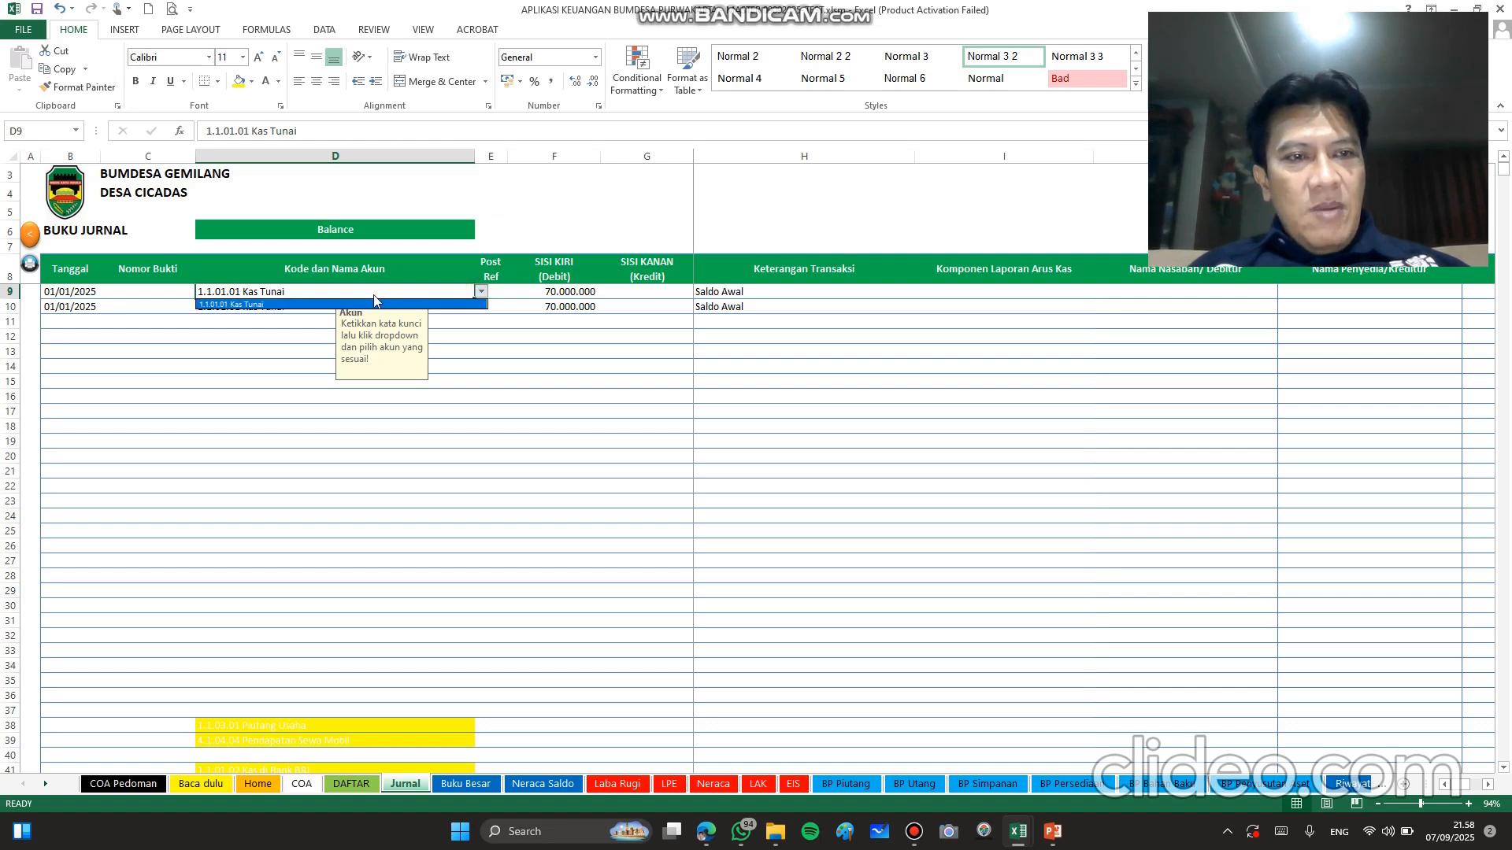
Step: Enter 70000000 as the debit amount of the Kas Tunai entry in row 9
{"action": "left_click", "coordinate": [409, 292]}
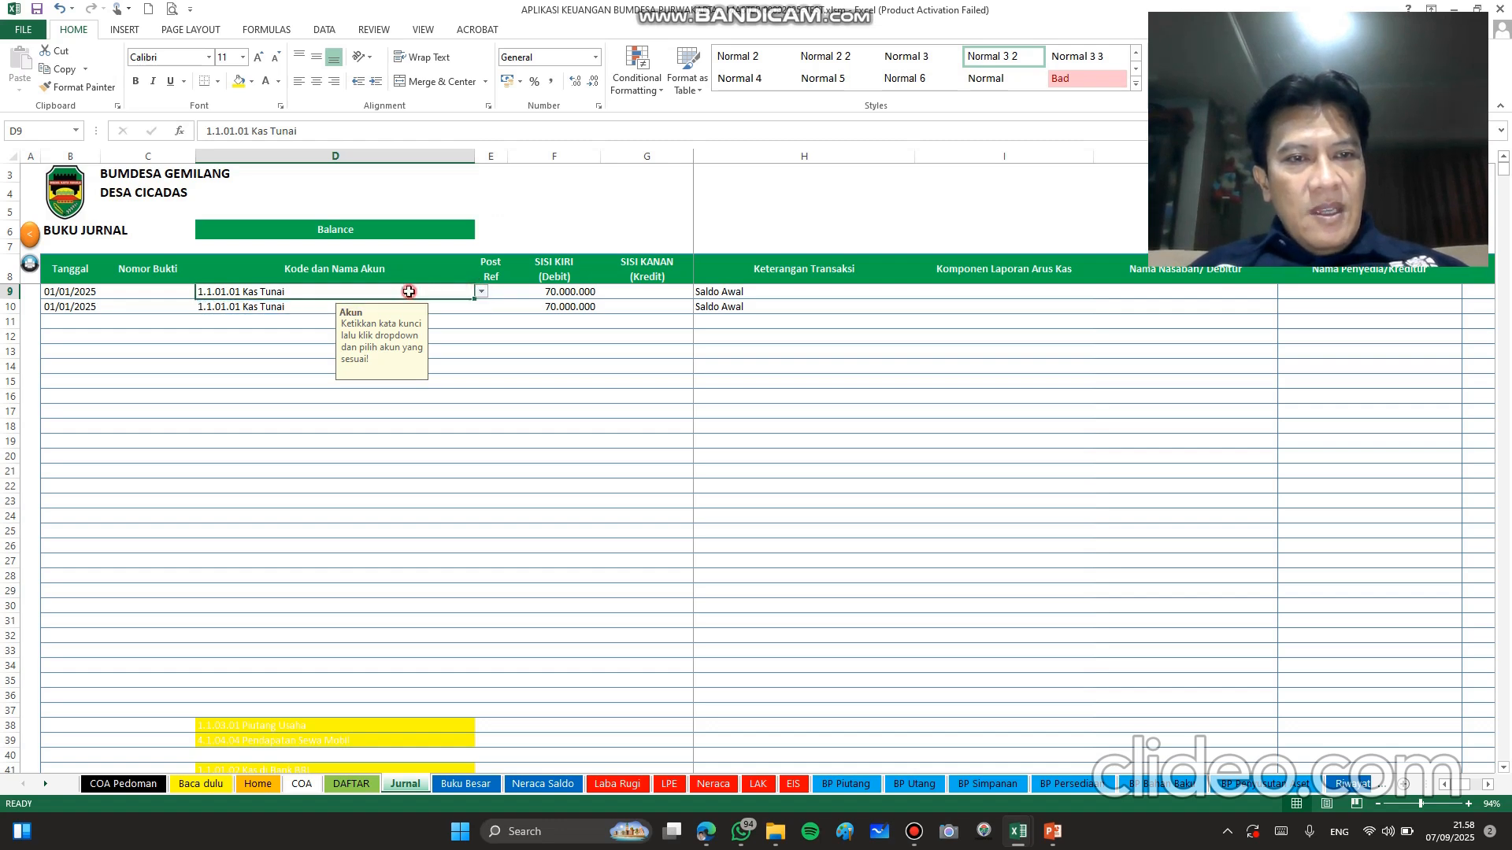
{"action": "left_click", "coordinate": [297, 307]}
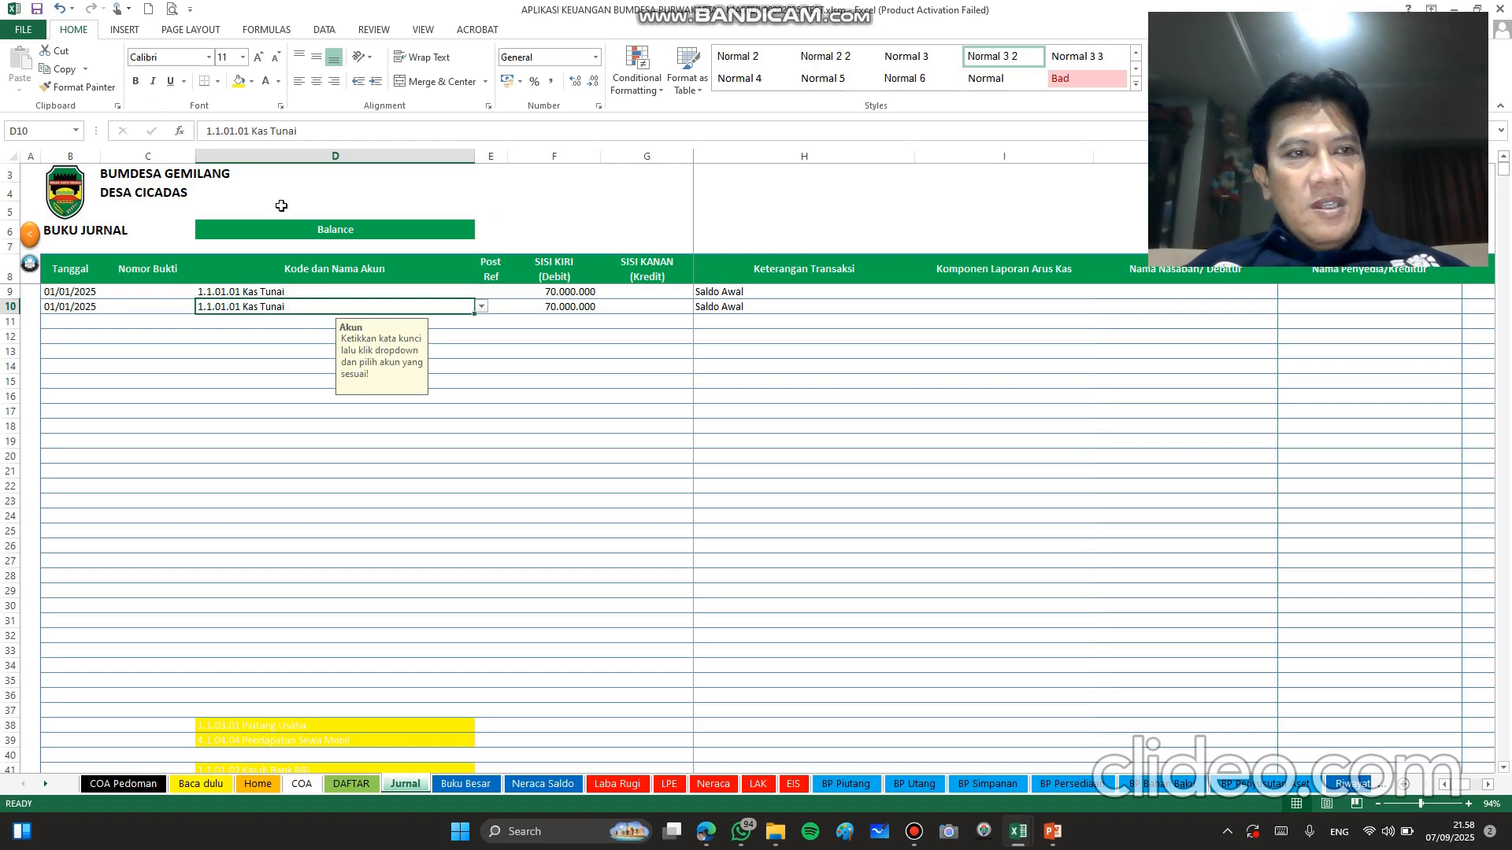
{"action": "left_click", "coordinate": [353, 295]}
{"action": "key", "text": "Right"}
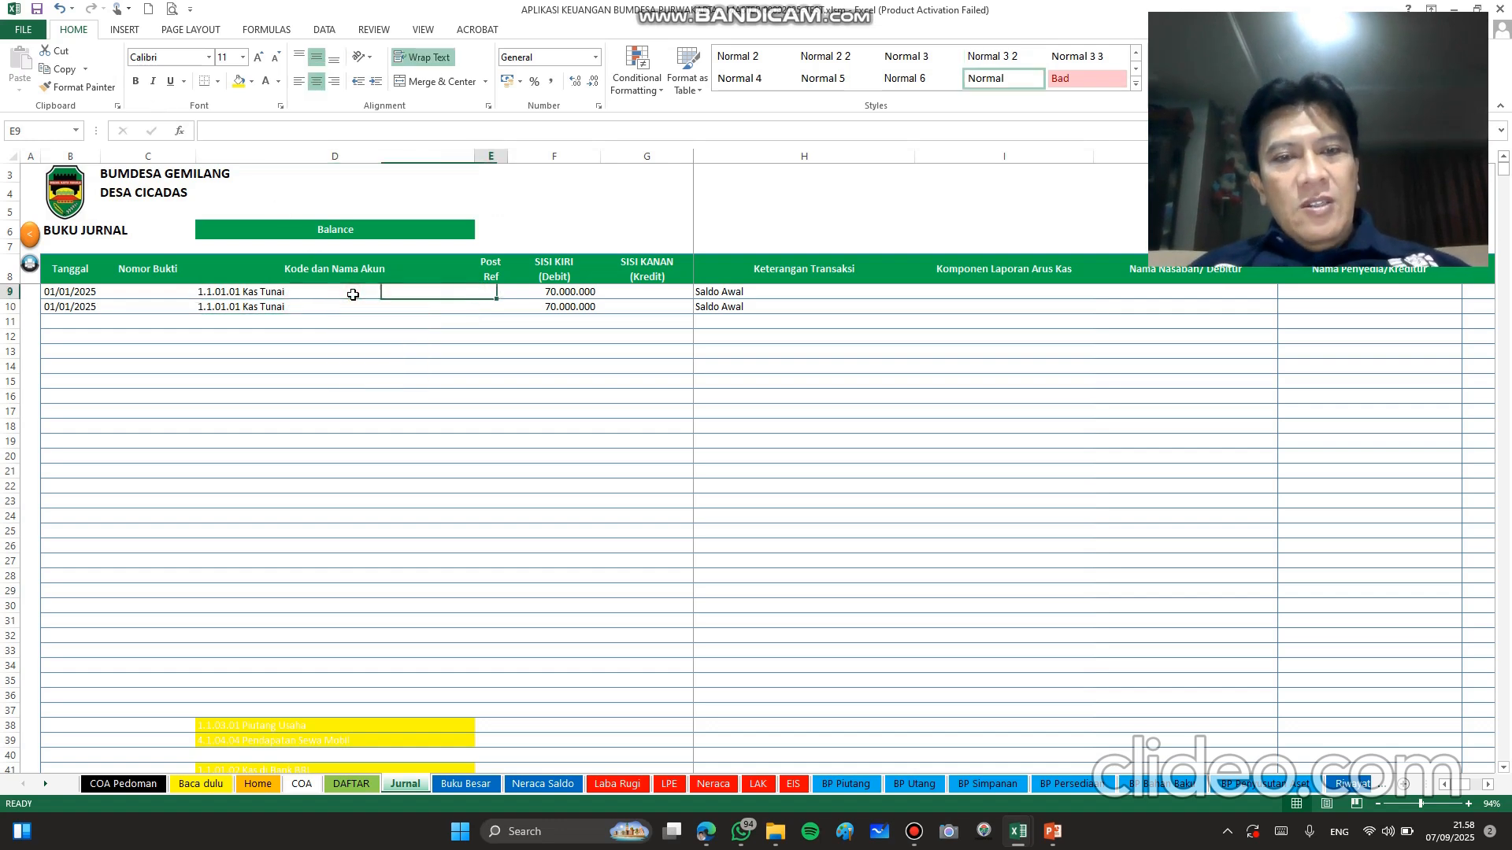
{"action": "key", "text": "Right"}
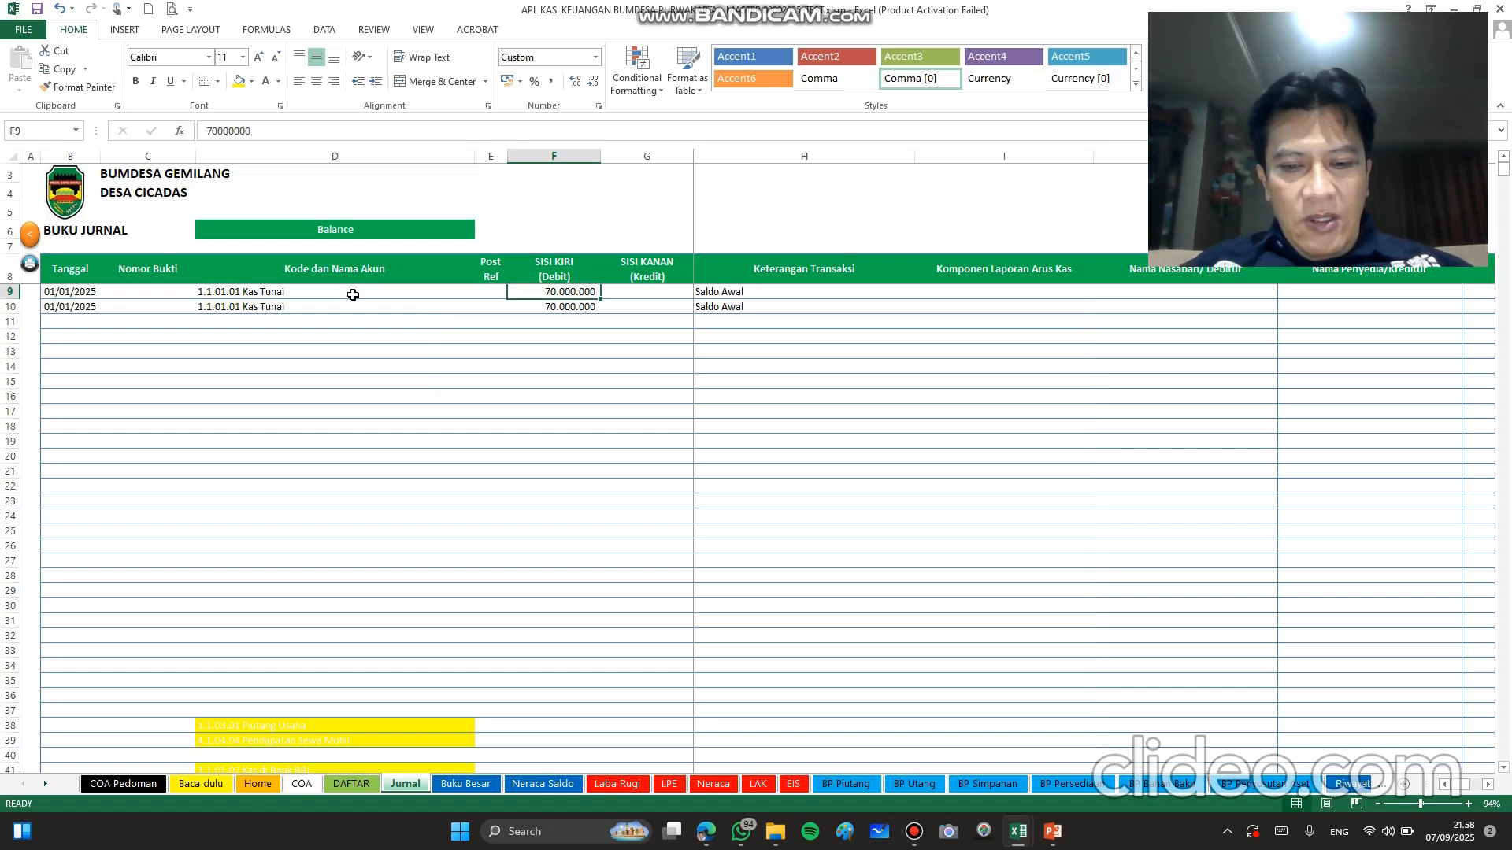
{"action": "type", "text": "7"}
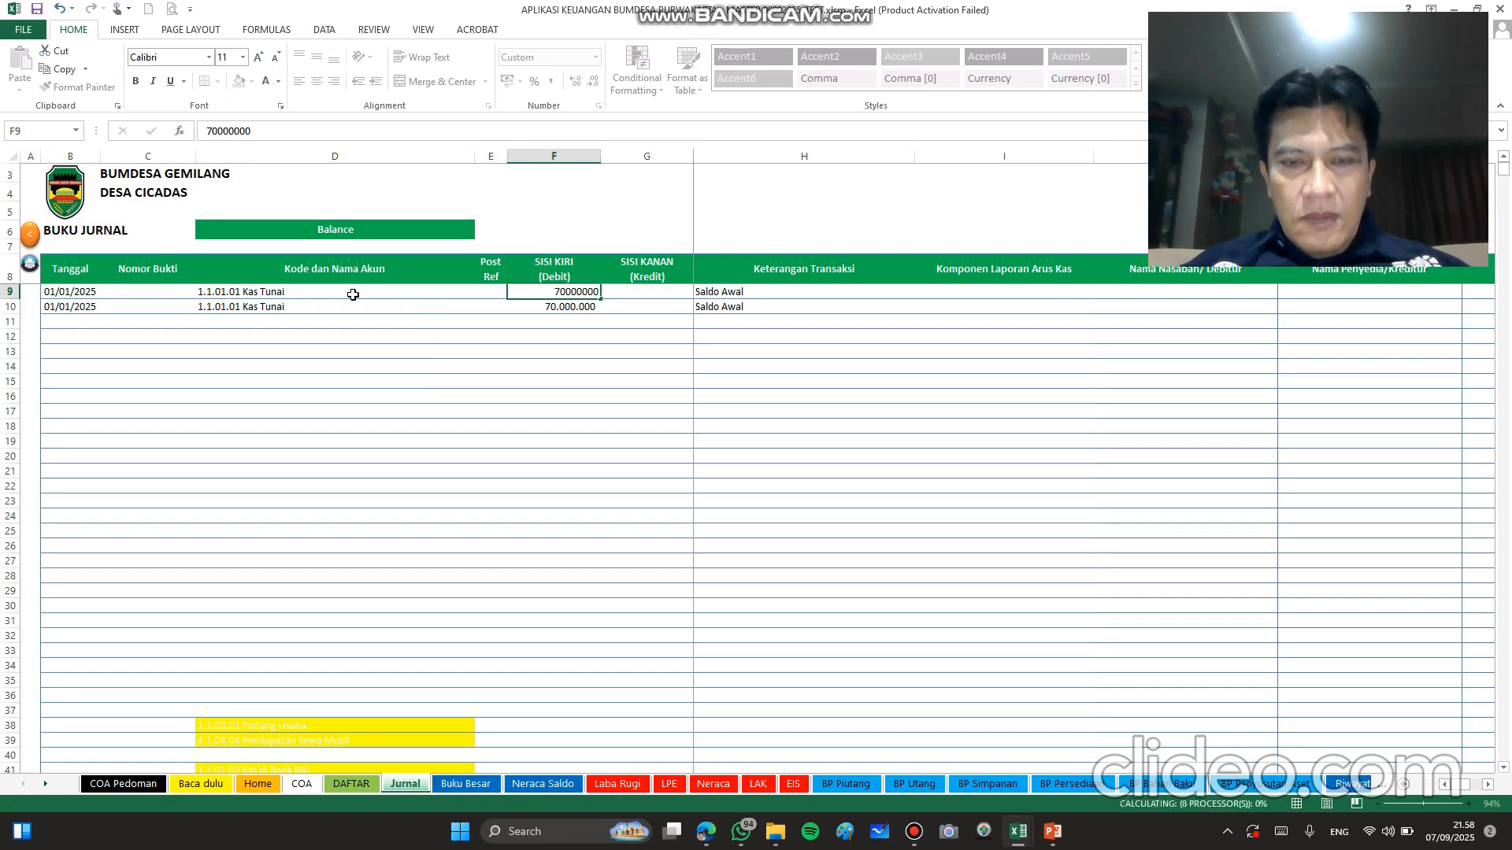
{"action": "key", "text": "Return"}
{"action": "key", "text": "Up"}
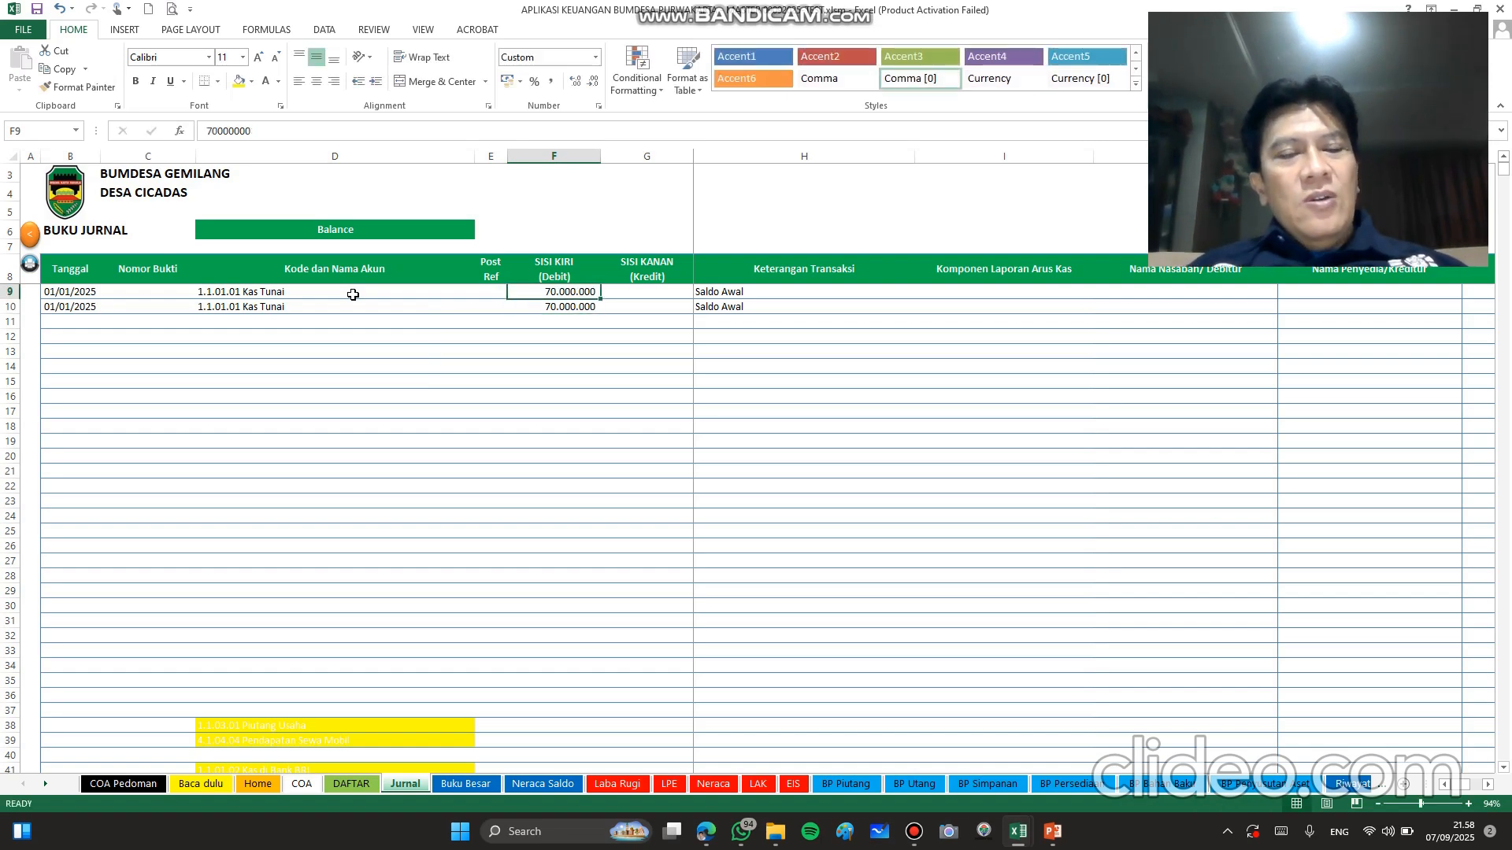
Step: Filter the accounts with the keyword kas and assign 1.1.01.02 Kas di Bank BRI to the second journal entry in row 10
{"action": "key", "text": "Left"}
{"action": "key", "text": "Left"}
{"action": "key", "text": "Down"}
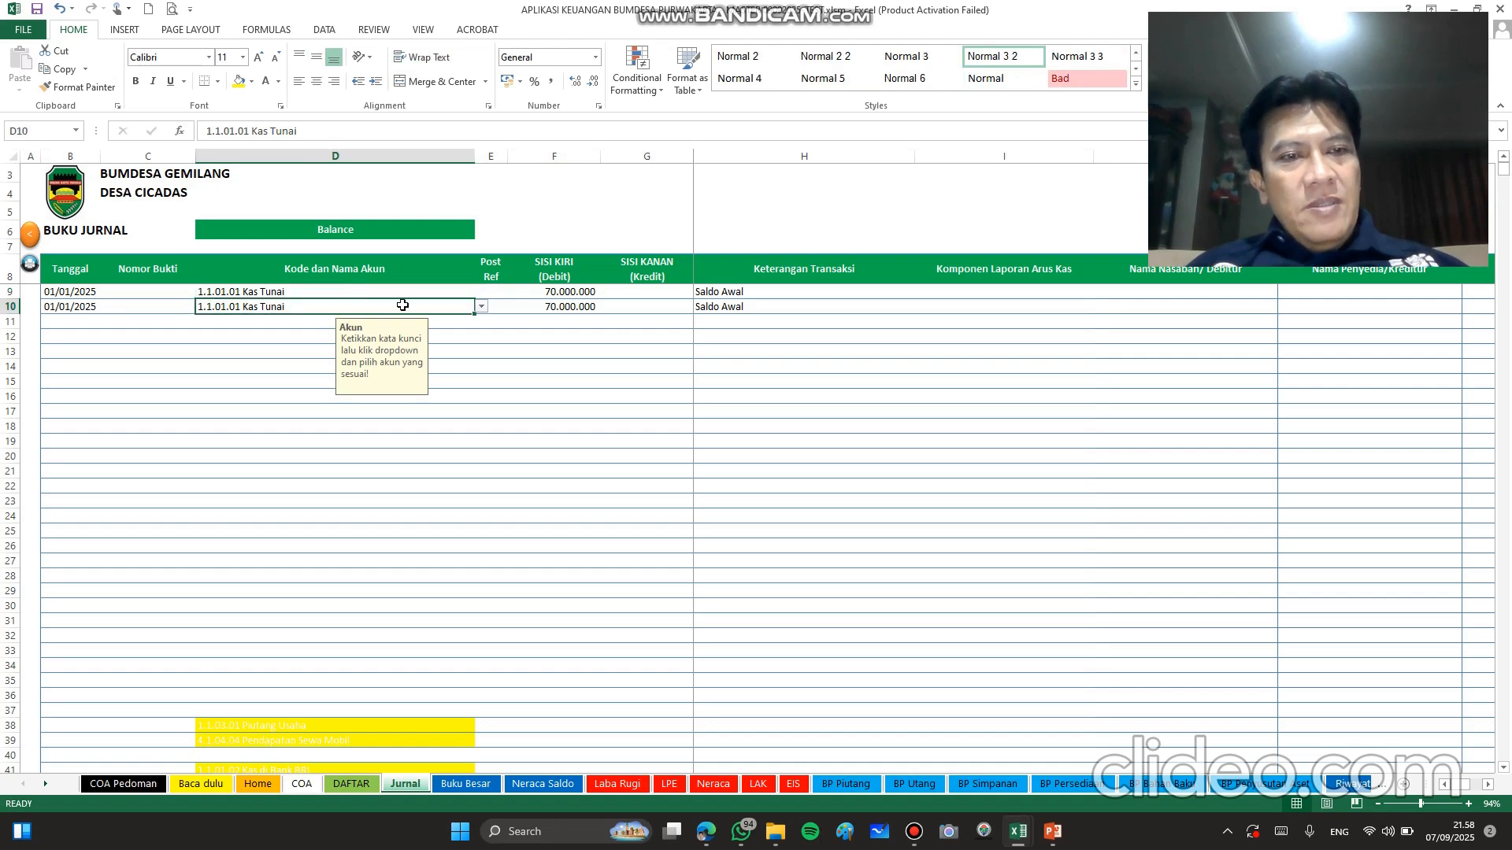
{"action": "type", "text": "kas"}
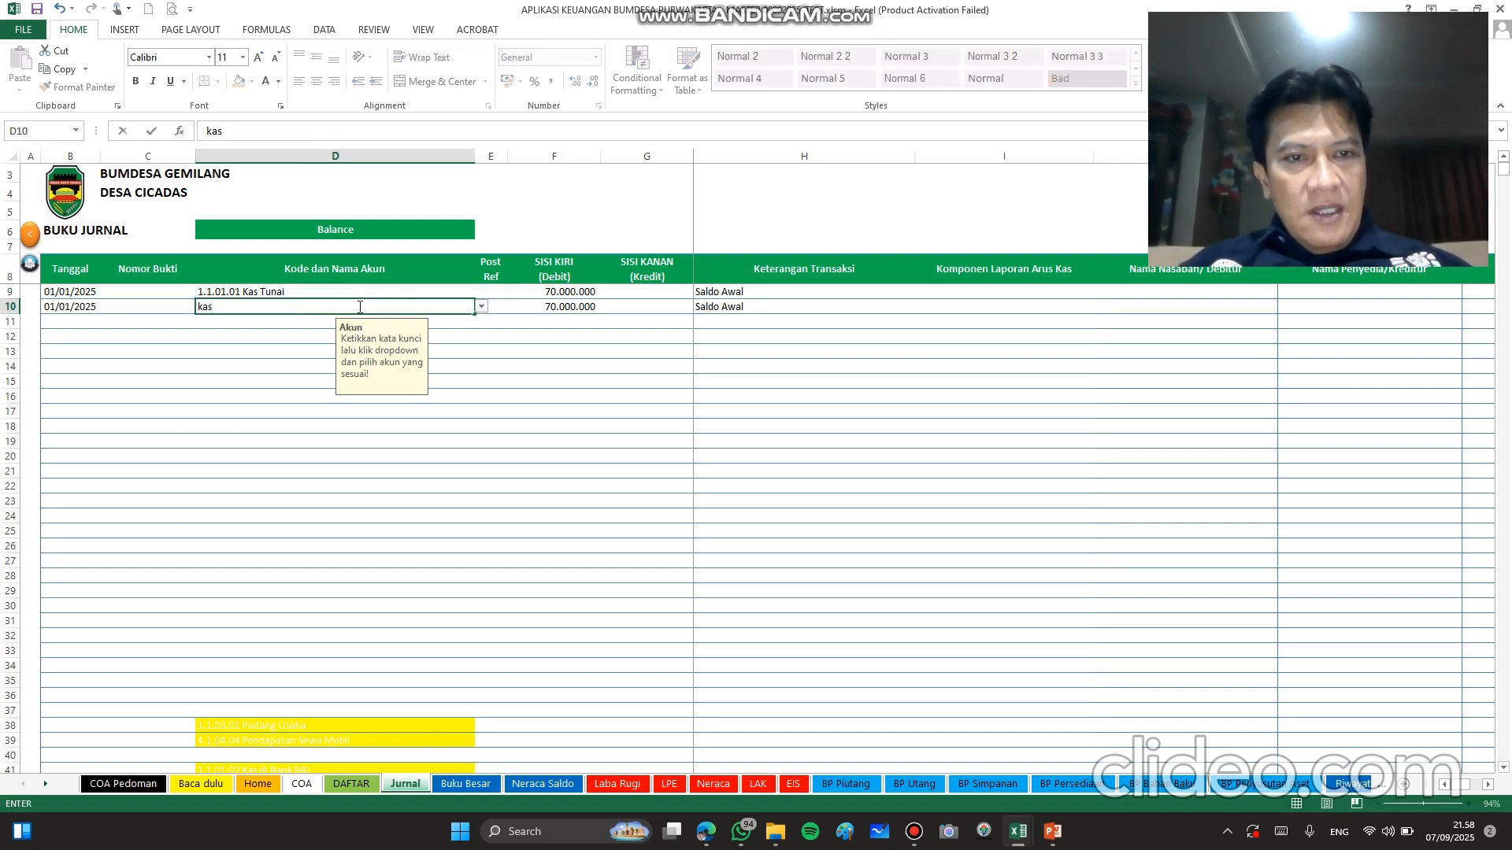
{"action": "left_click", "coordinate": [487, 308]}
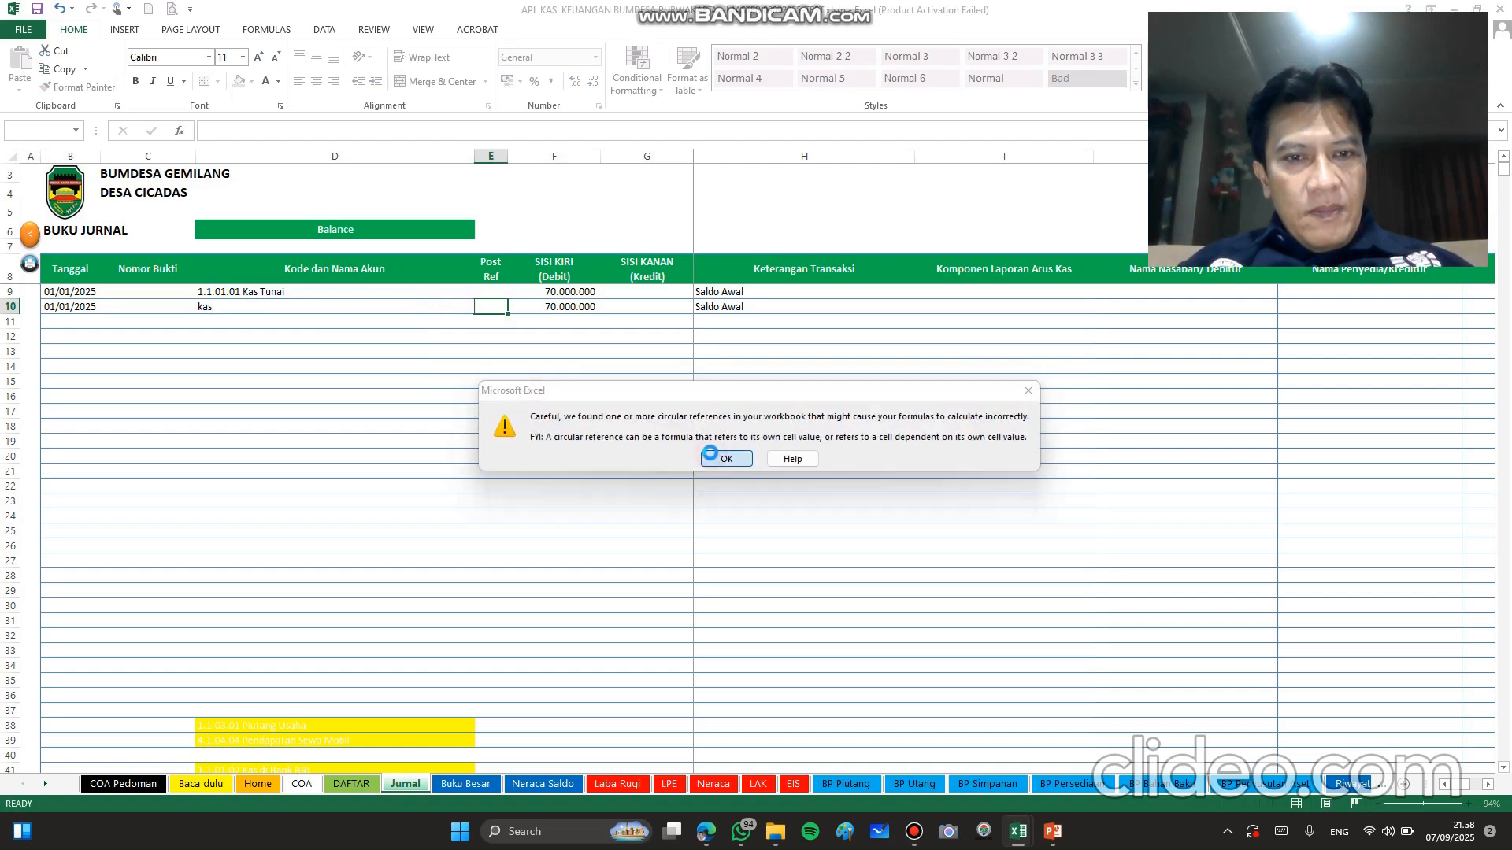
{"action": "left_click", "coordinate": [725, 458]}
{"action": "left_click", "coordinate": [405, 305]}
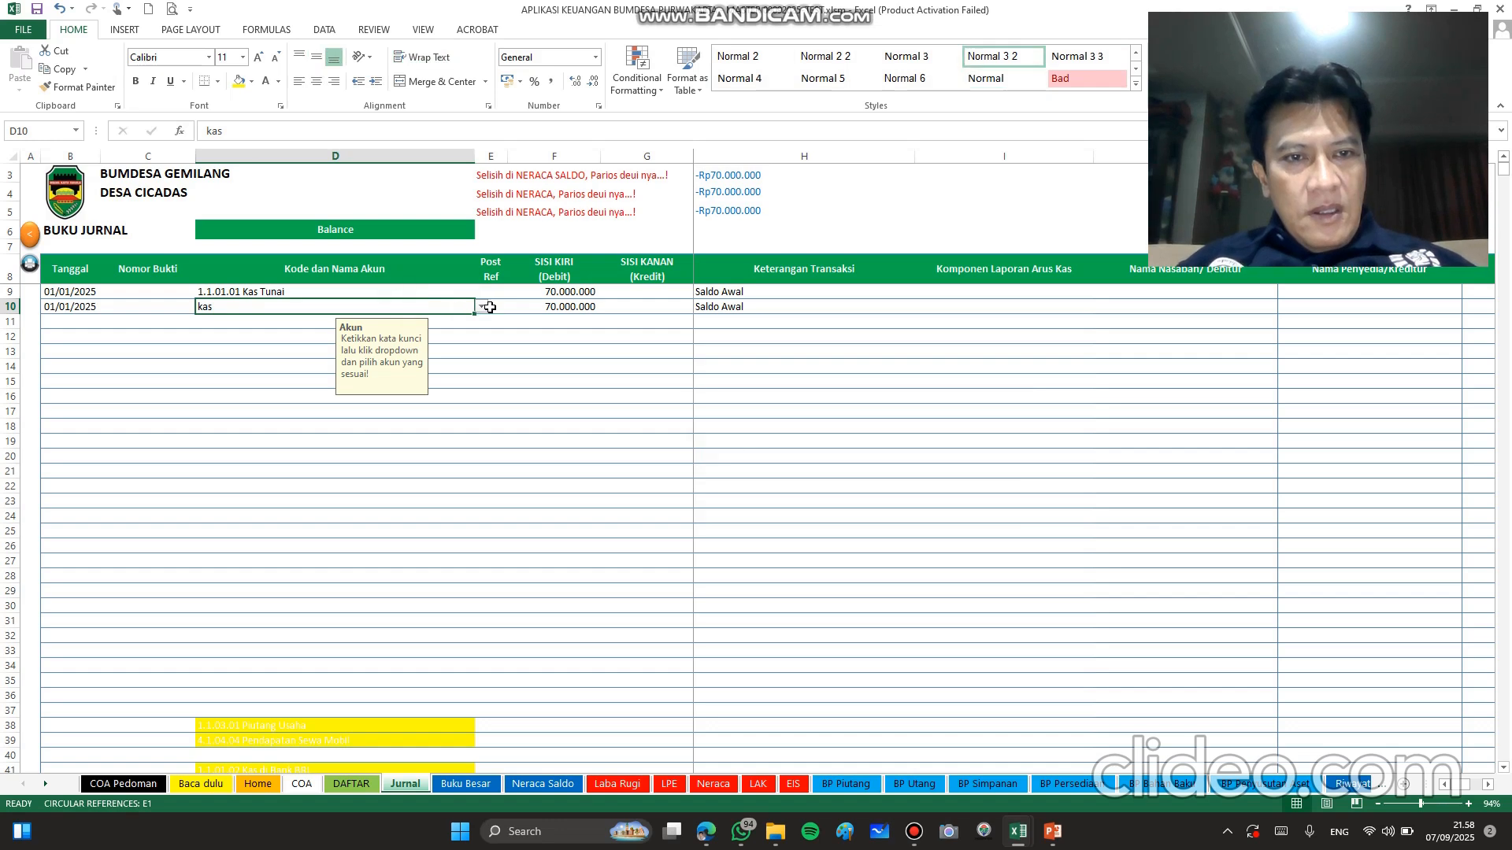
{"action": "left_click", "coordinate": [481, 308]}
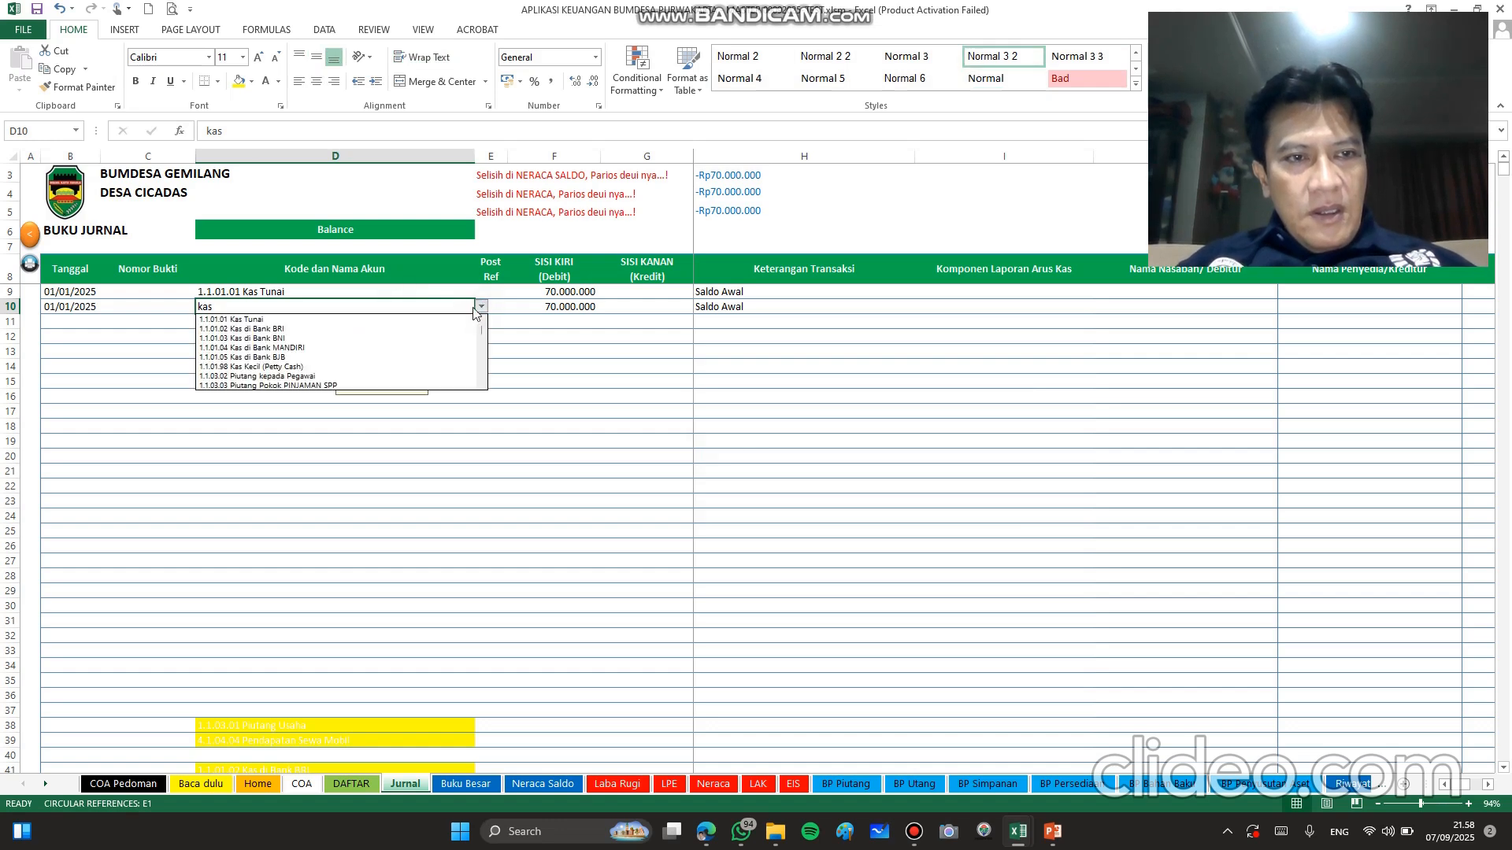
{"action": "left_click", "coordinate": [350, 329]}
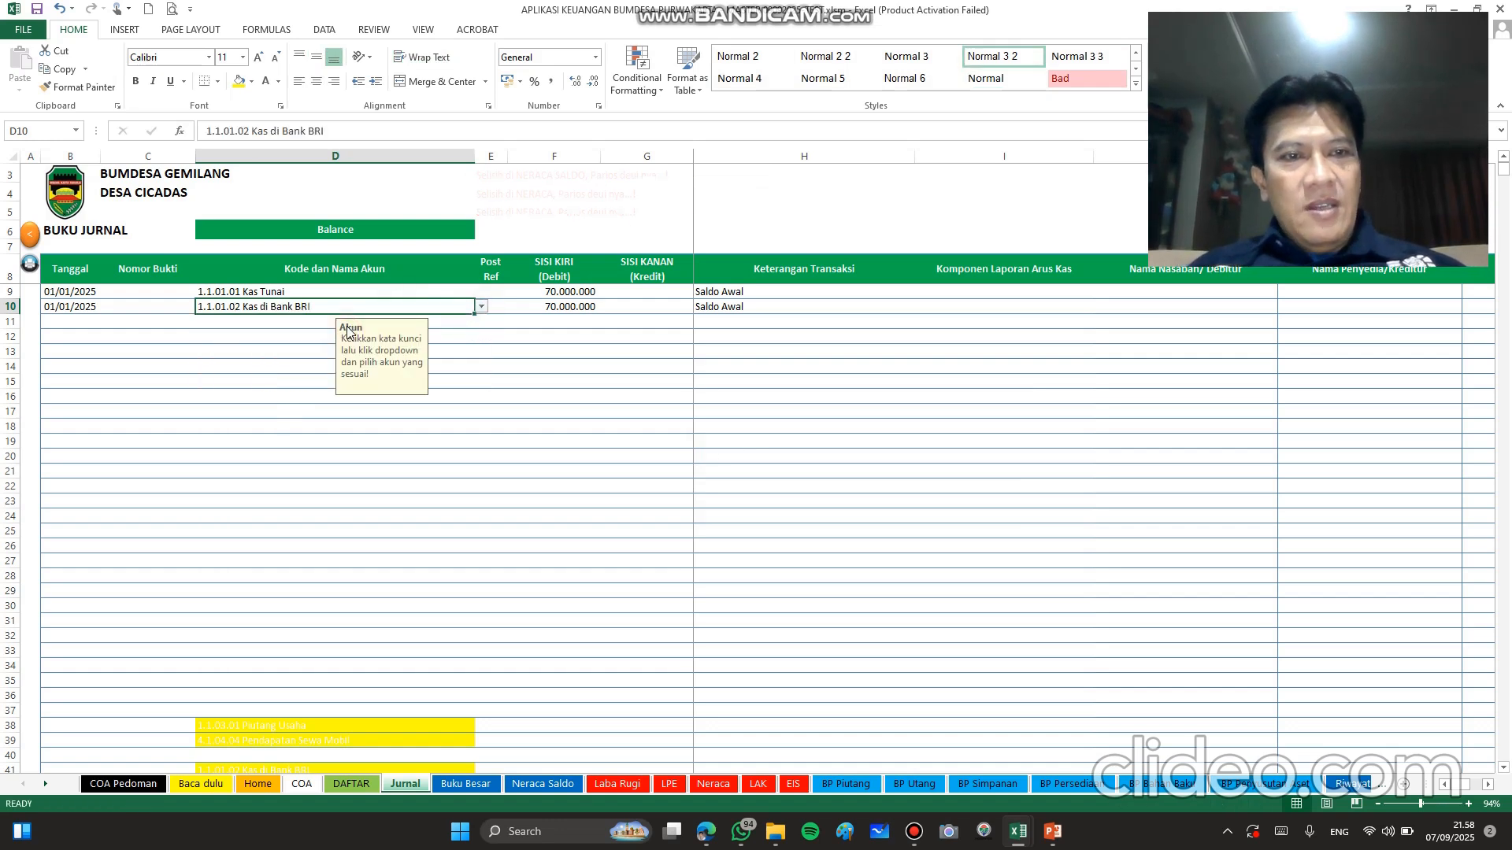
Step: Clear the debit amount of the Kas di Bank BRI entry and enter 70000000 in its place
{"action": "key", "text": "Right"}
{"action": "key", "text": "Right"}
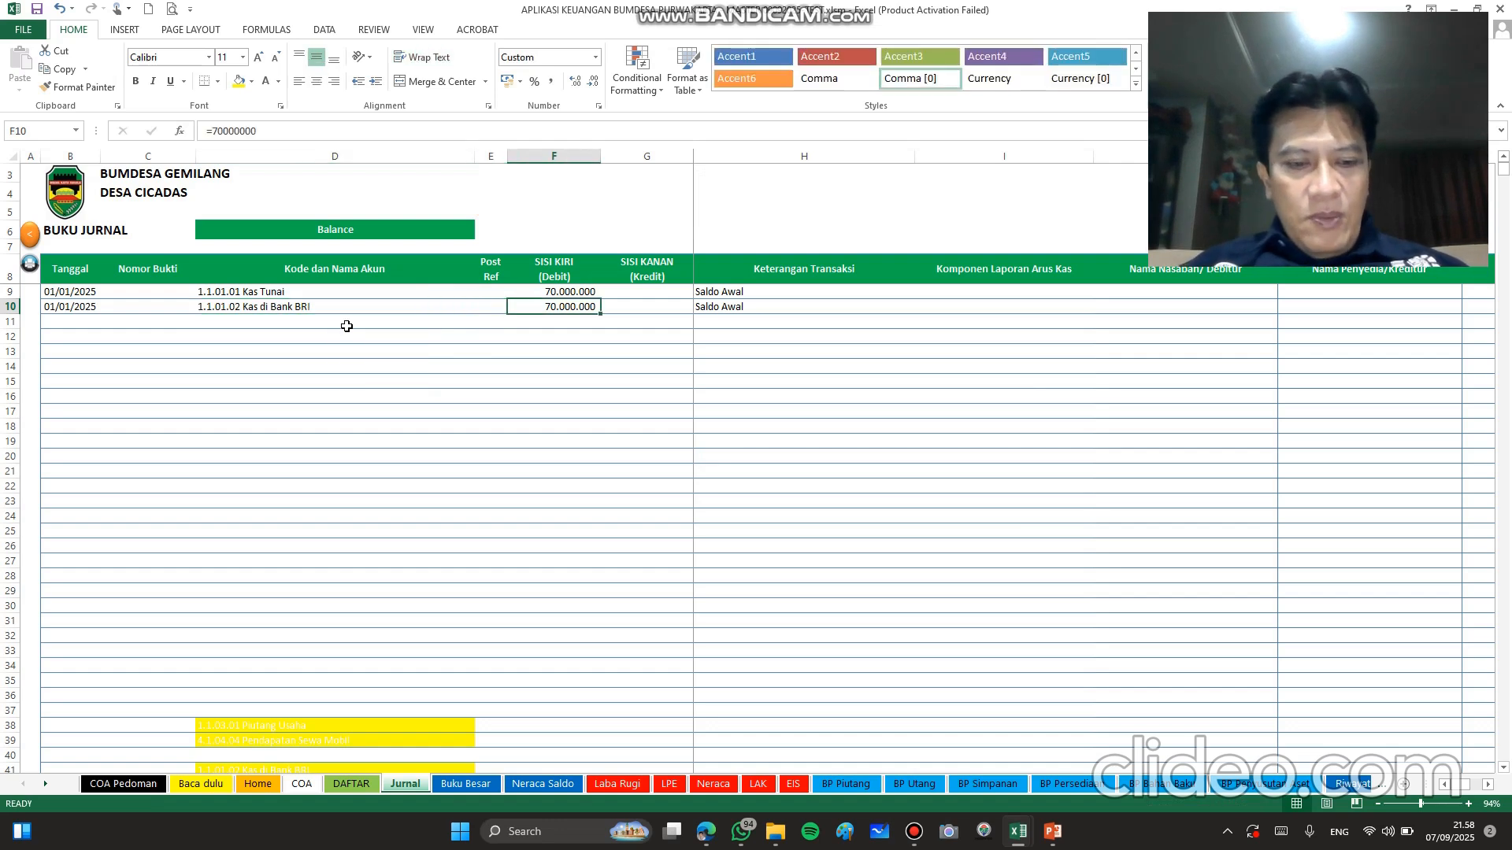
{"action": "key", "text": "Delete"}
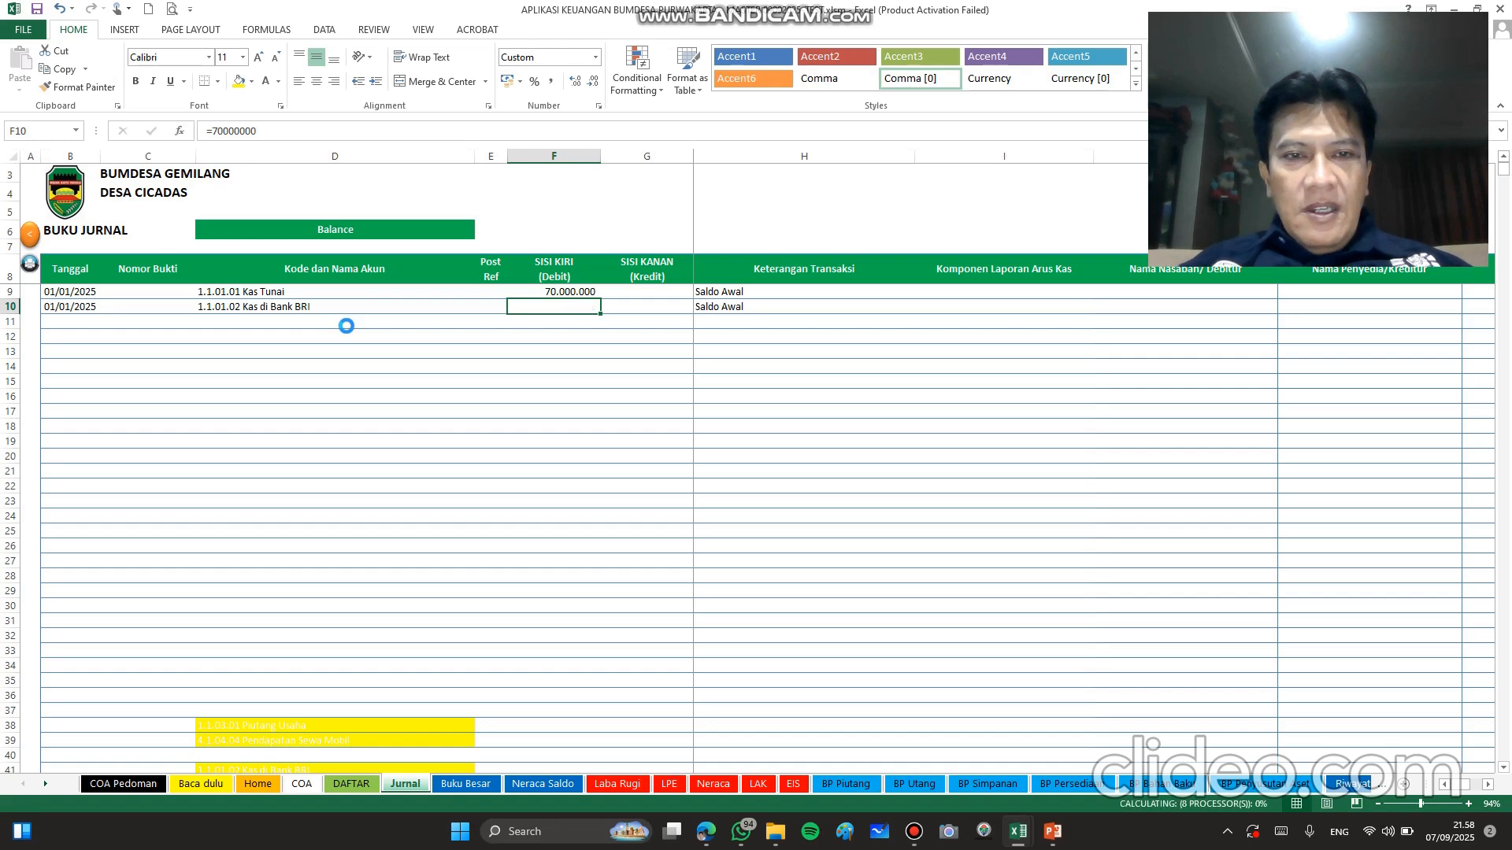
{"action": "key", "text": "Return"}
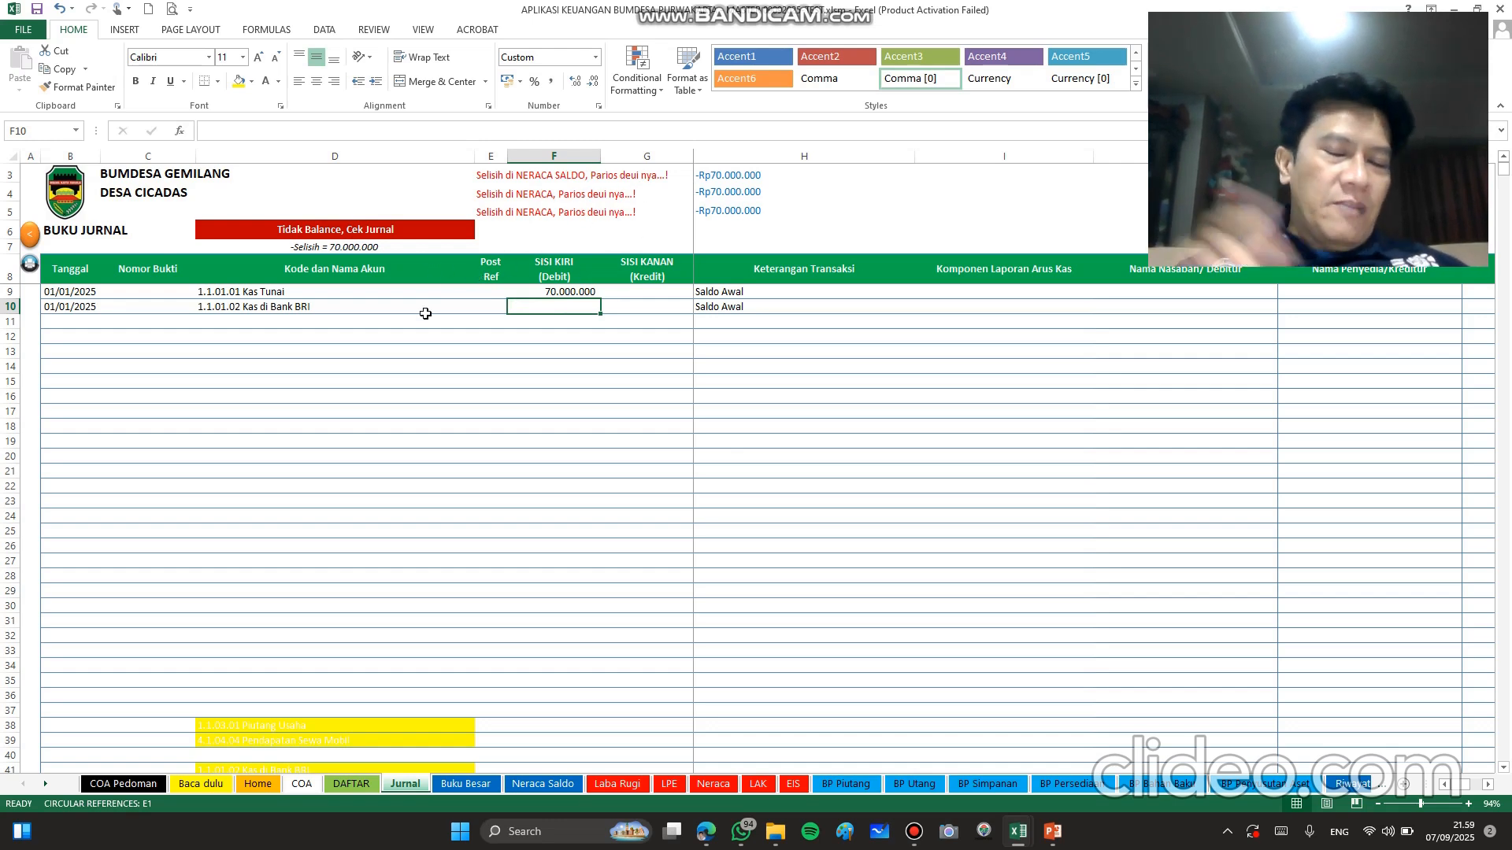
{"action": "type", "text": "70000"}
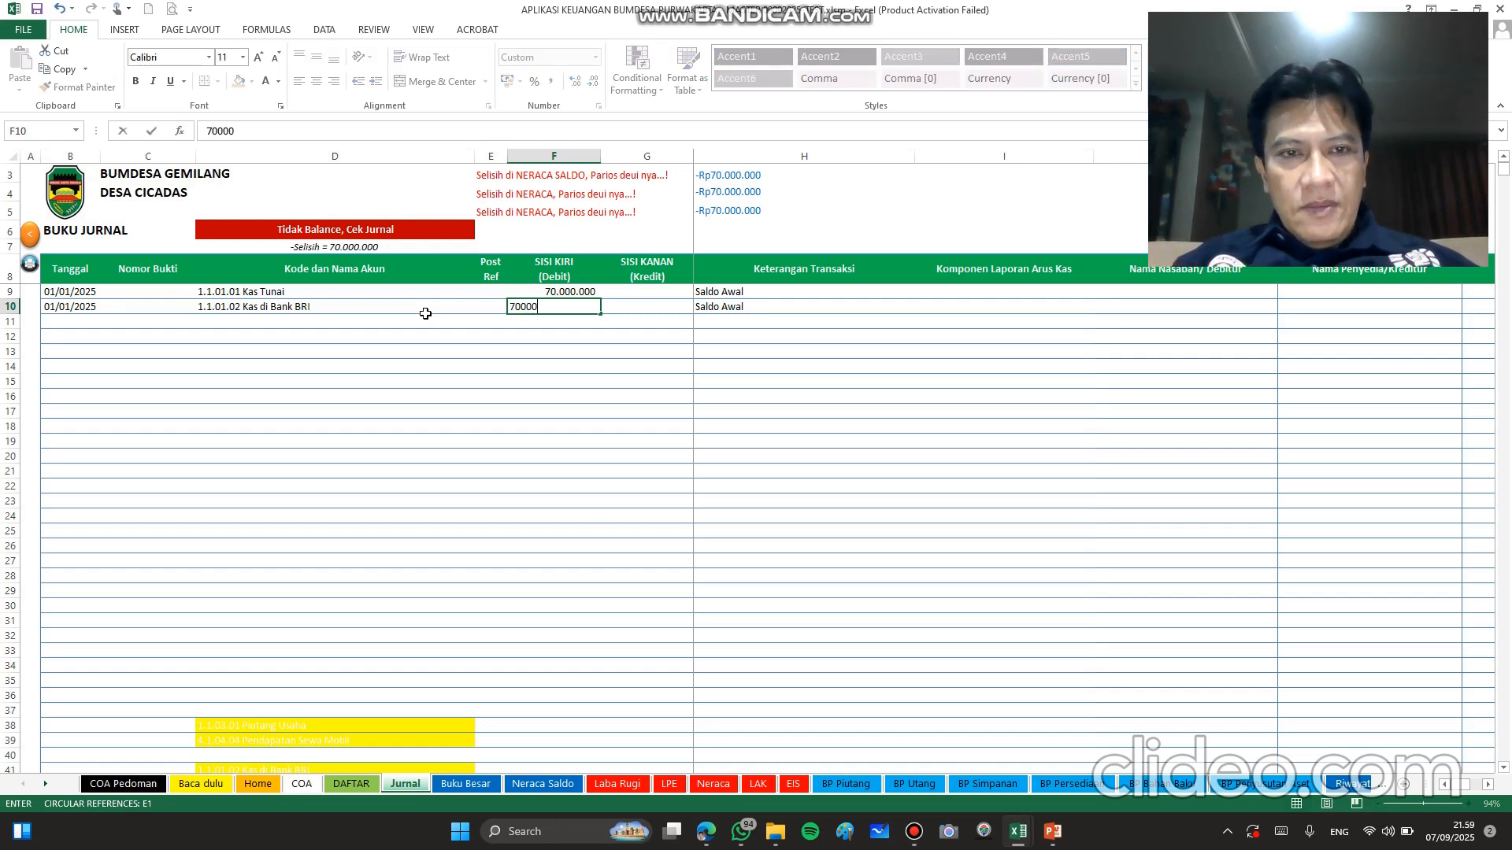
{"action": "type", "text": "000"}
{"action": "key", "text": "Return"}
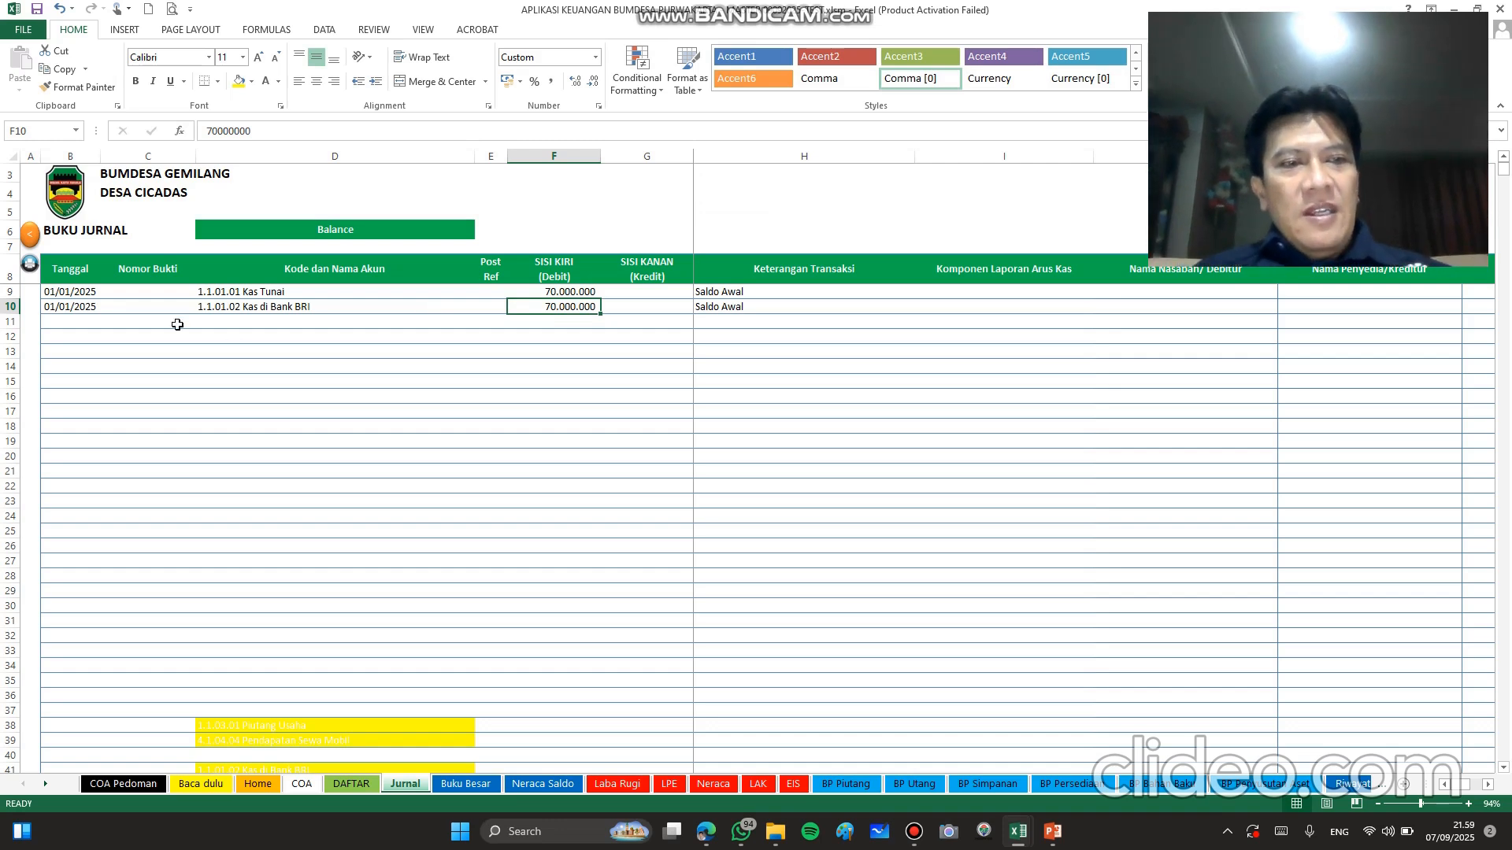
Step: Set the font color of the journal entries from row 11 to row 191, Tanggal through Unit columns, to Automatic
{"action": "left_click", "coordinate": [54, 325]}
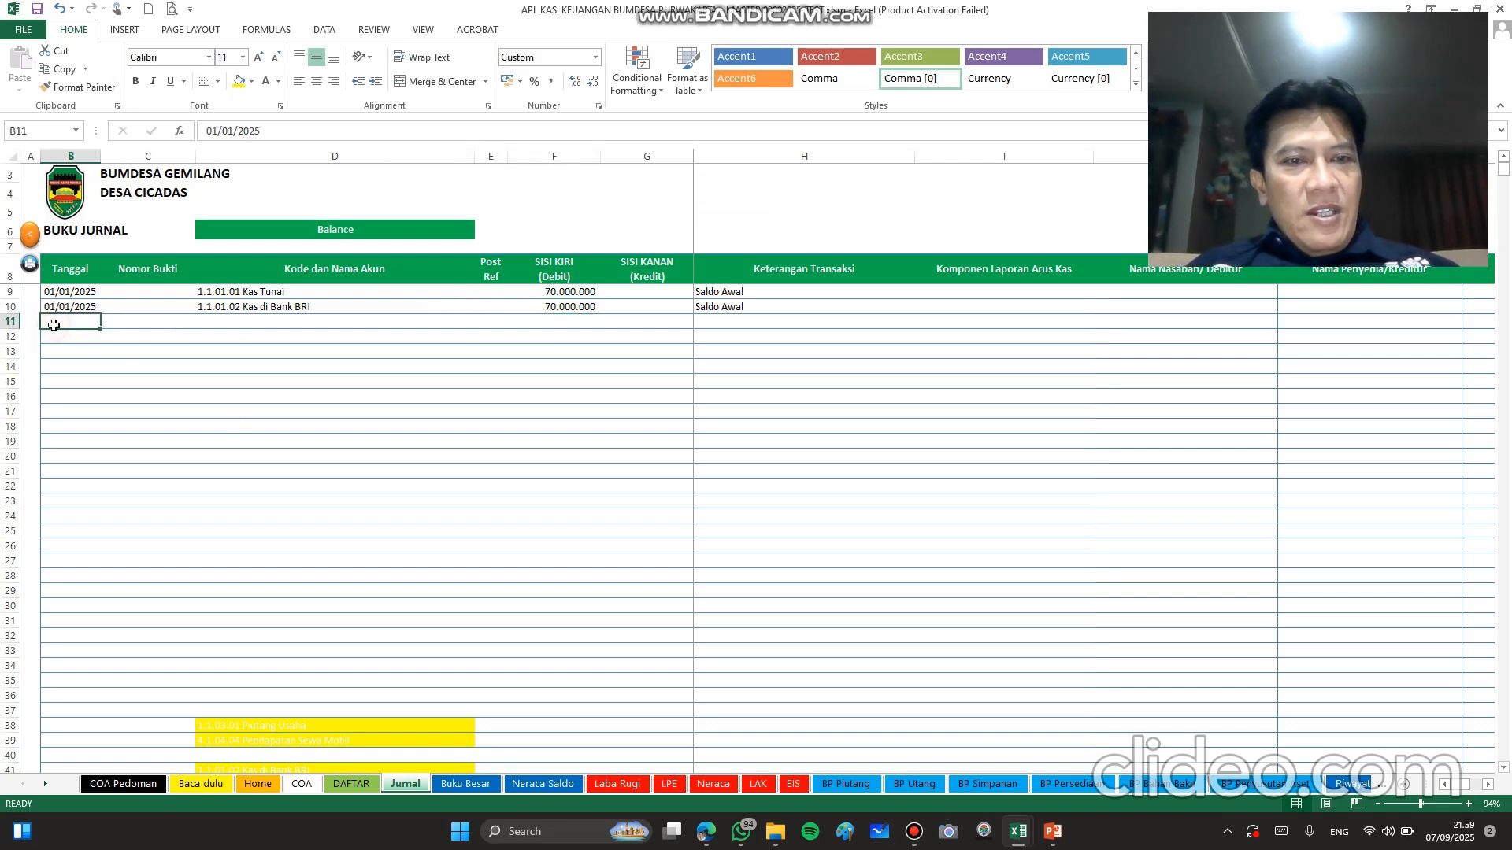
{"action": "left_click_drag", "start_coordinate": [54, 325], "coordinate": [1274, 760]}
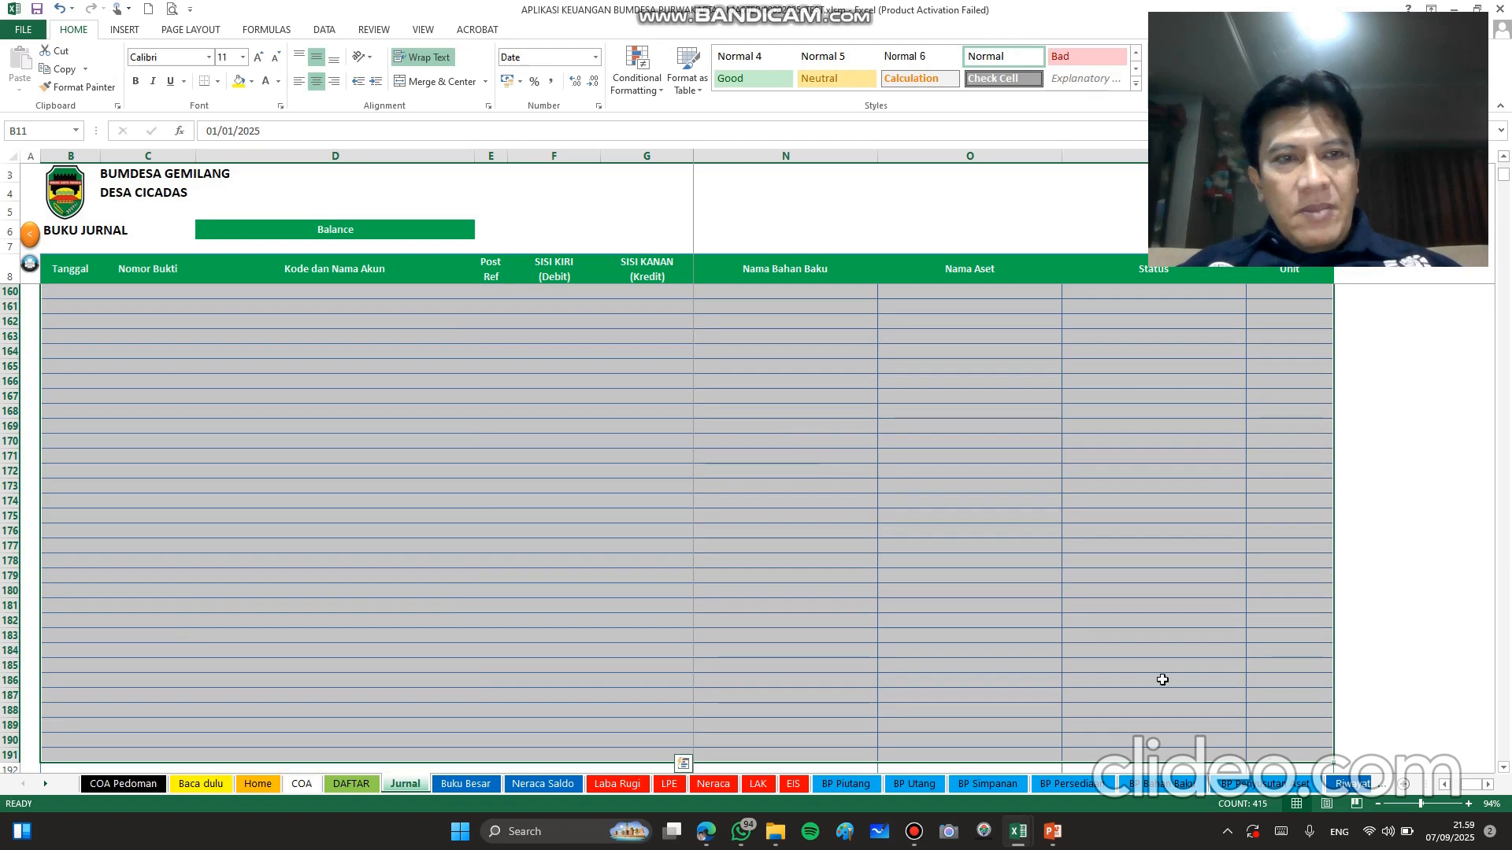
{"action": "left_click", "coordinate": [280, 87]}
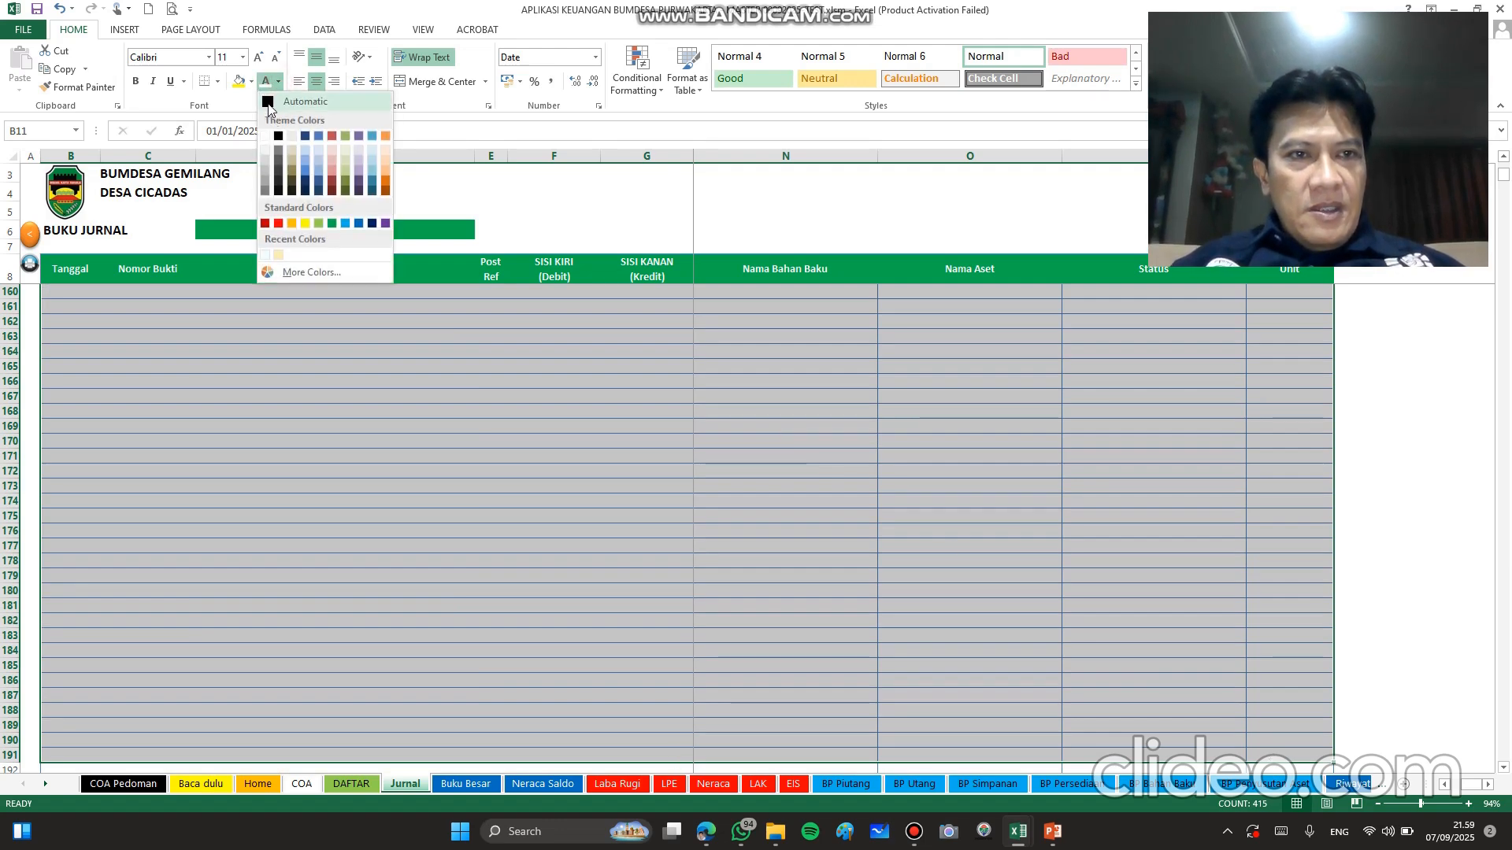
{"action": "left_click", "coordinate": [270, 101]}
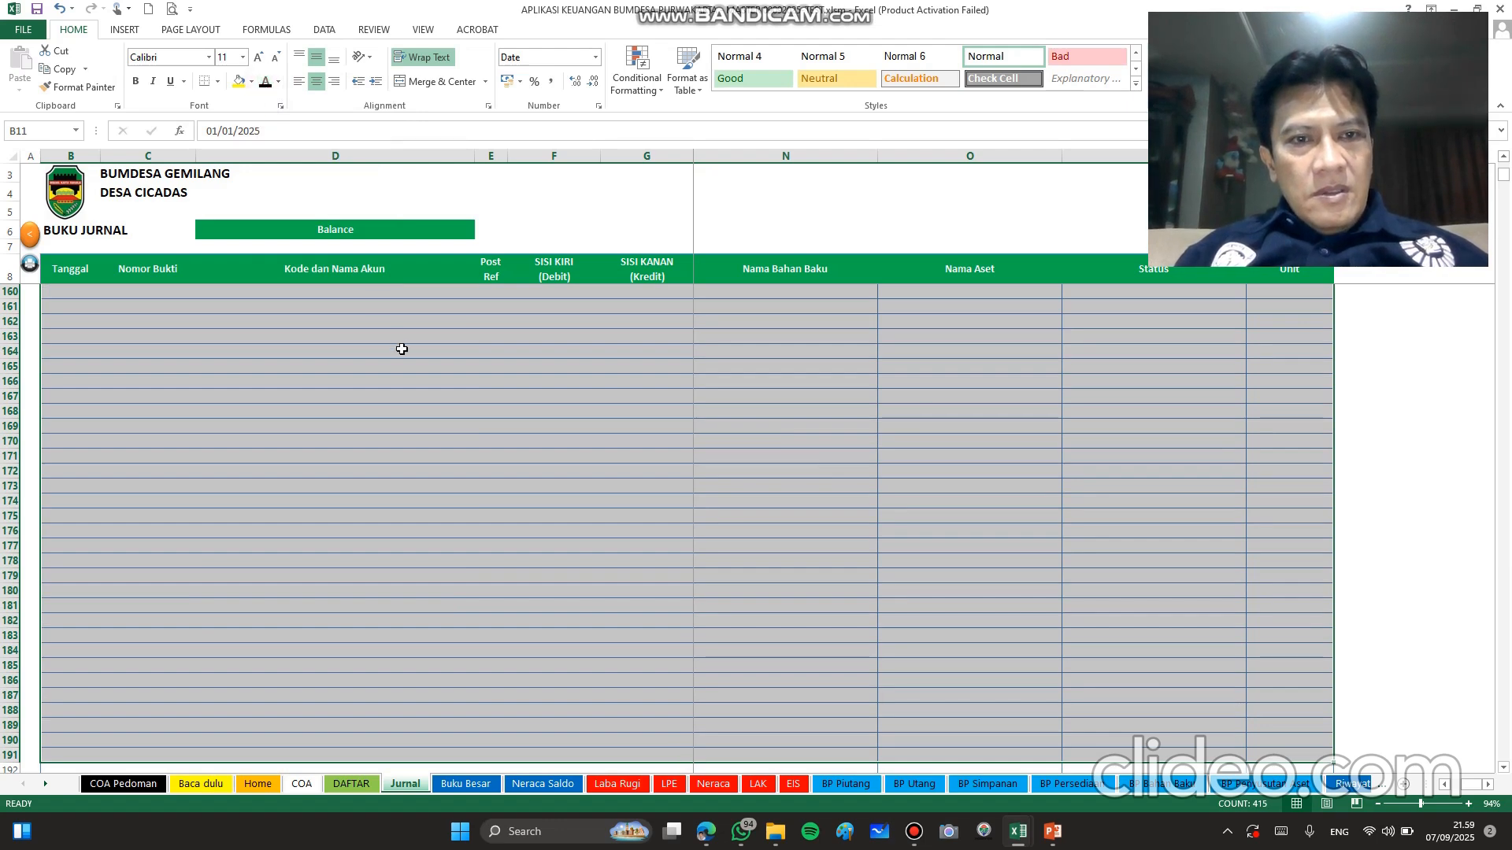
Step: Return to the first journal entries and examine row 13 from the date to the debit and credit columns
{"action": "left_click", "coordinate": [327, 352]}
{"action": "key", "text": "Page_Up"}
{"action": "key", "text": "Page_Up"}
{"action": "key", "text": "Page_Up"}
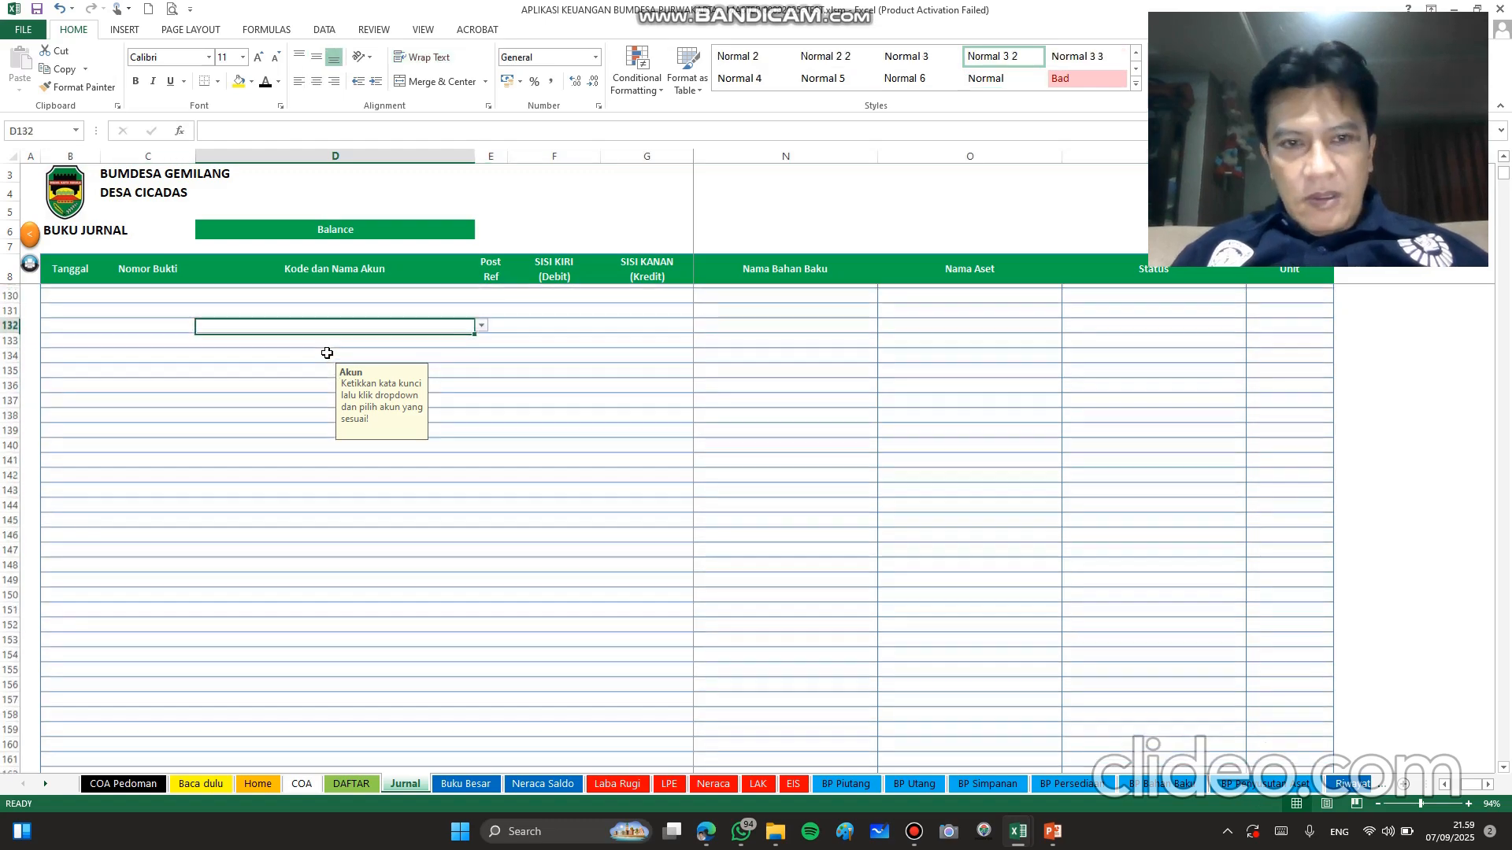
{"action": "key", "text": "Page_Up"}
{"action": "key", "text": "Page_Up"}
{"action": "key", "text": "Left"}
{"action": "key", "text": "Left"}
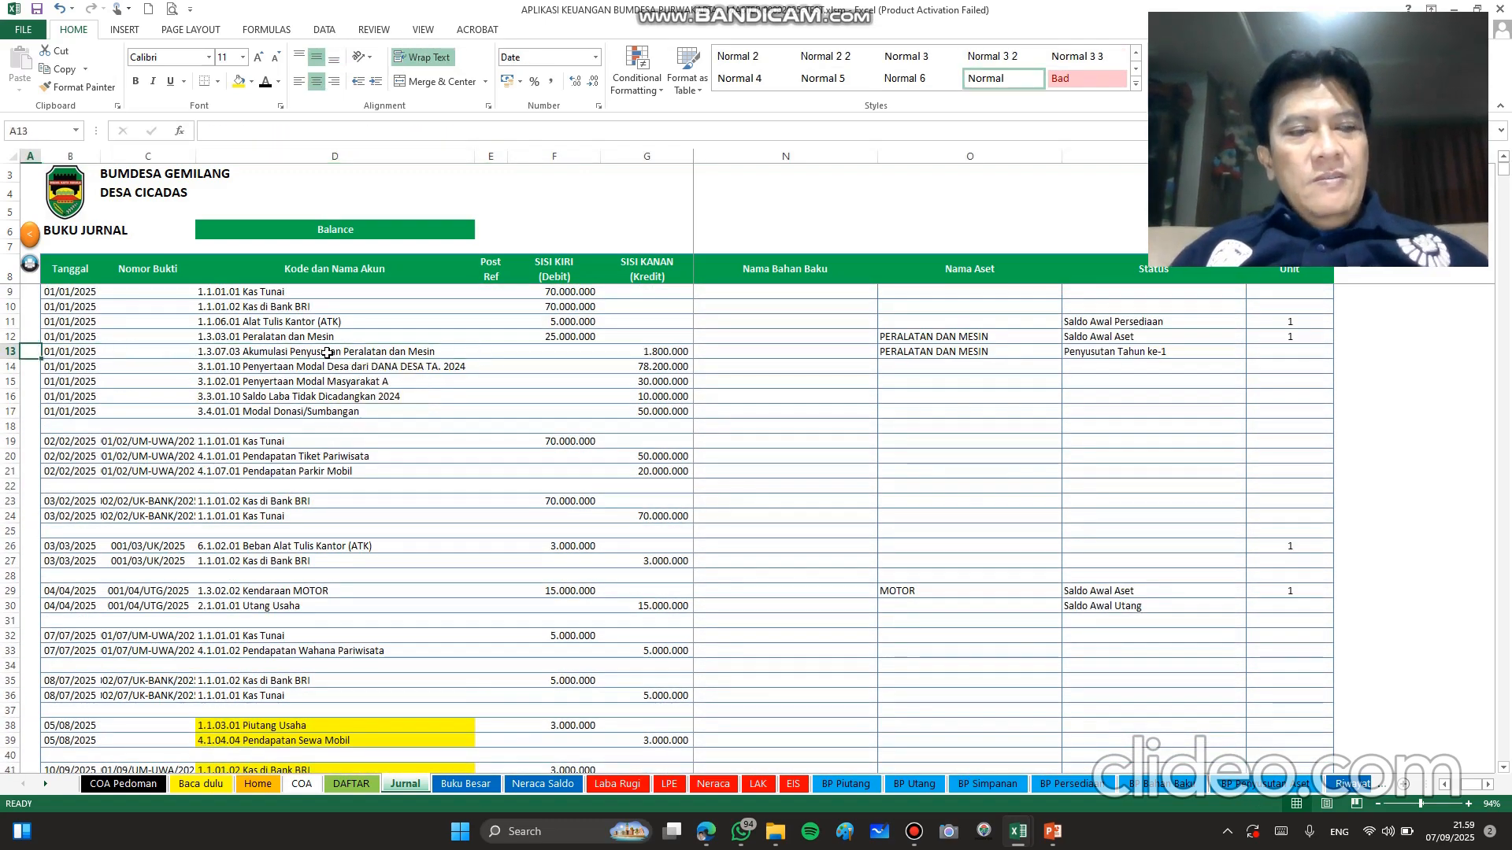
{"action": "key", "text": "Right"}
{"action": "key", "text": "Right"}
{"action": "key", "text": "Right"}
{"action": "key", "text": "Right"}
{"action": "key", "text": "Right"}
{"action": "key", "text": "Right"}
{"action": "key", "text": "Right"}
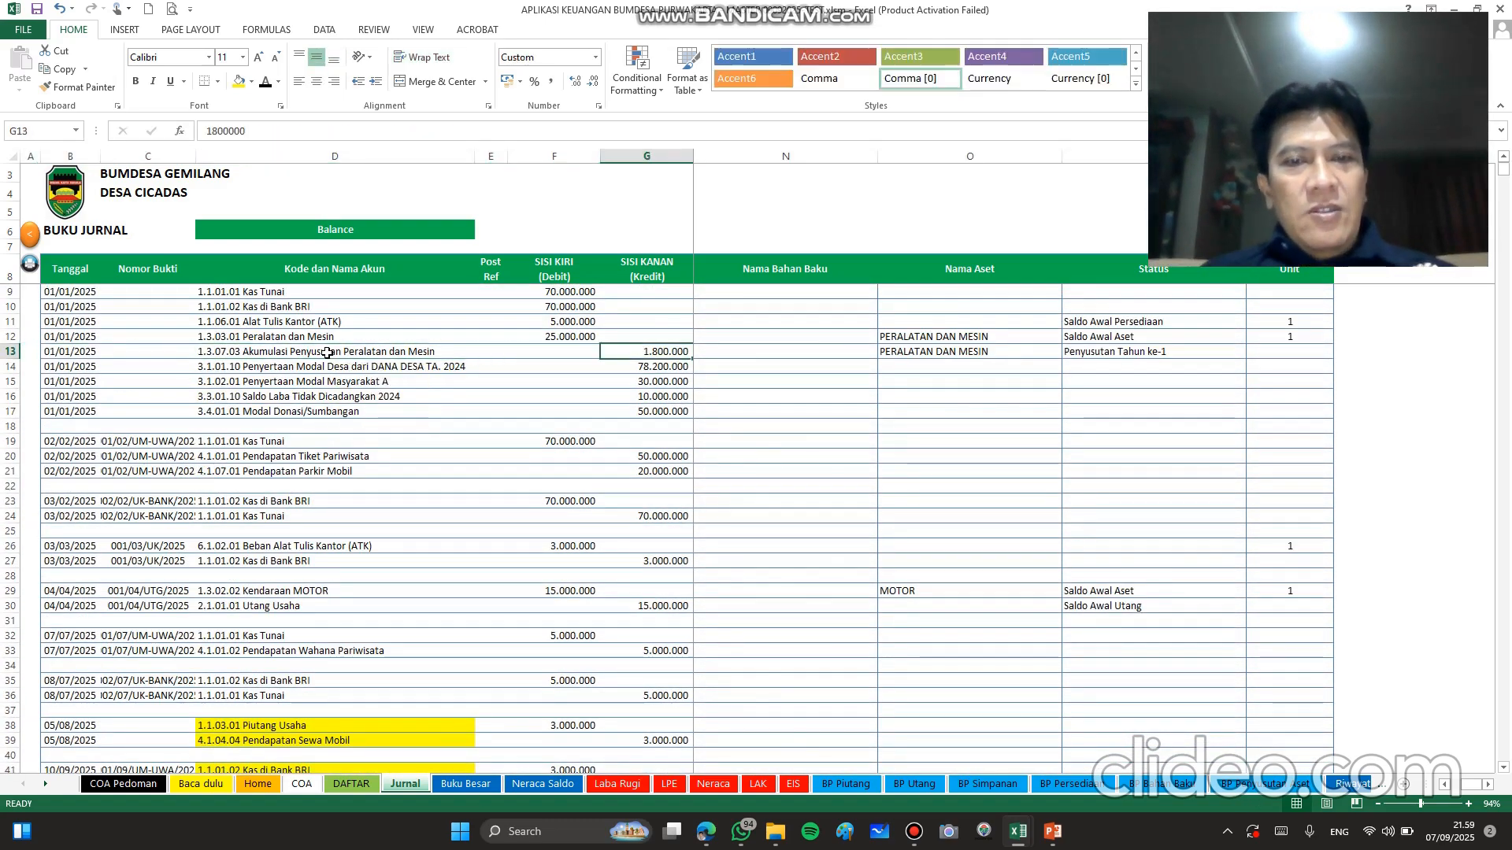
{"action": "key", "text": "Left"}
{"action": "key", "text": "Left"}
{"action": "key", "text": "Left"}
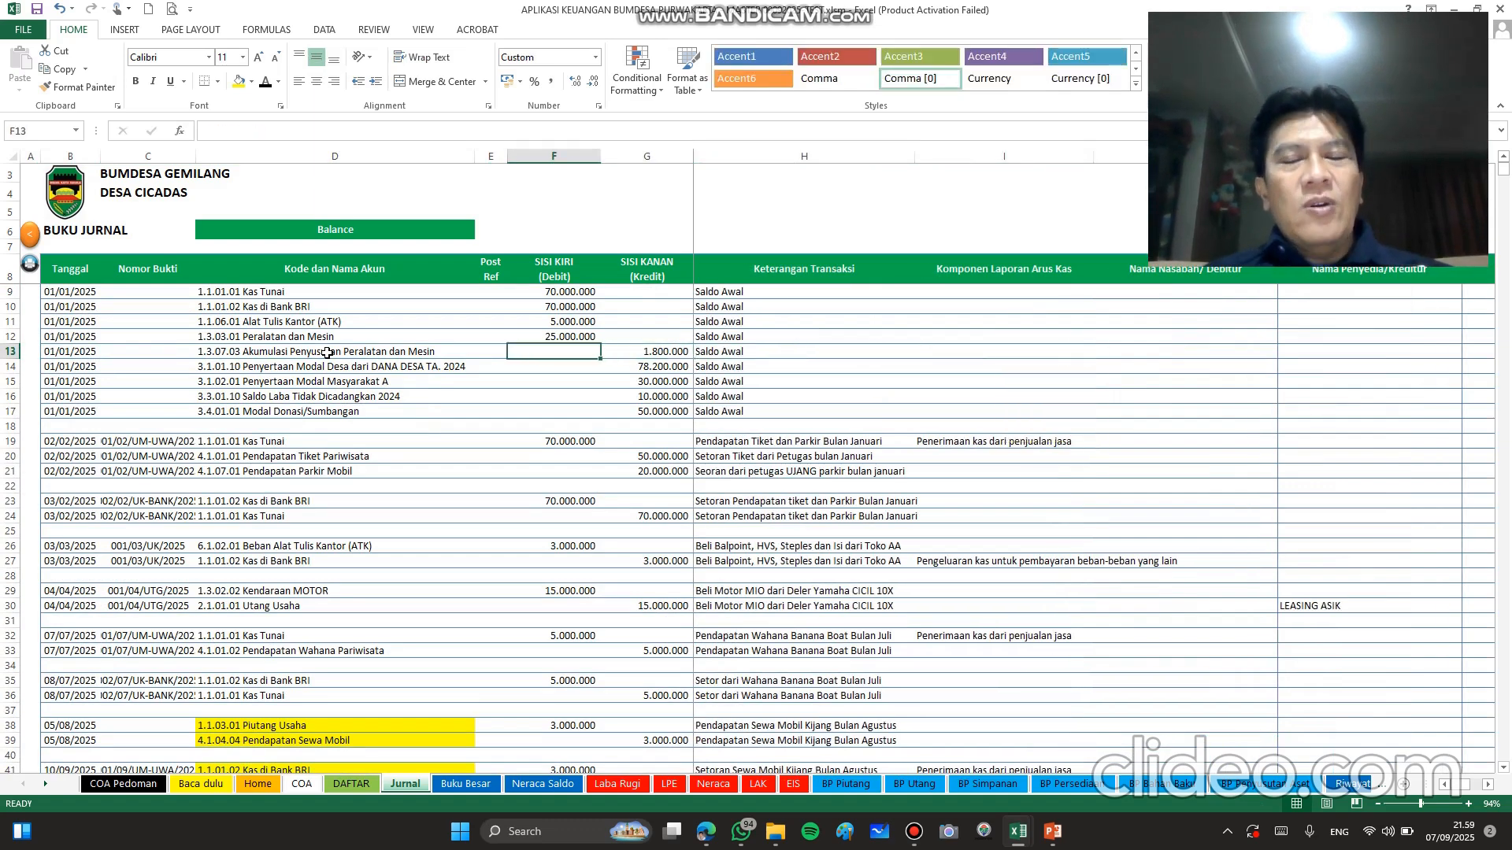
Step: Examine the opening balance accounts one by one, from Kas Tunai in row 9 to Saldo Laba Tidak Dicadangkan 2024 in row 16
{"action": "key", "text": "Up"}
{"action": "key", "text": "Up"}
{"action": "key", "text": "Up"}
{"action": "key", "text": "Up"}
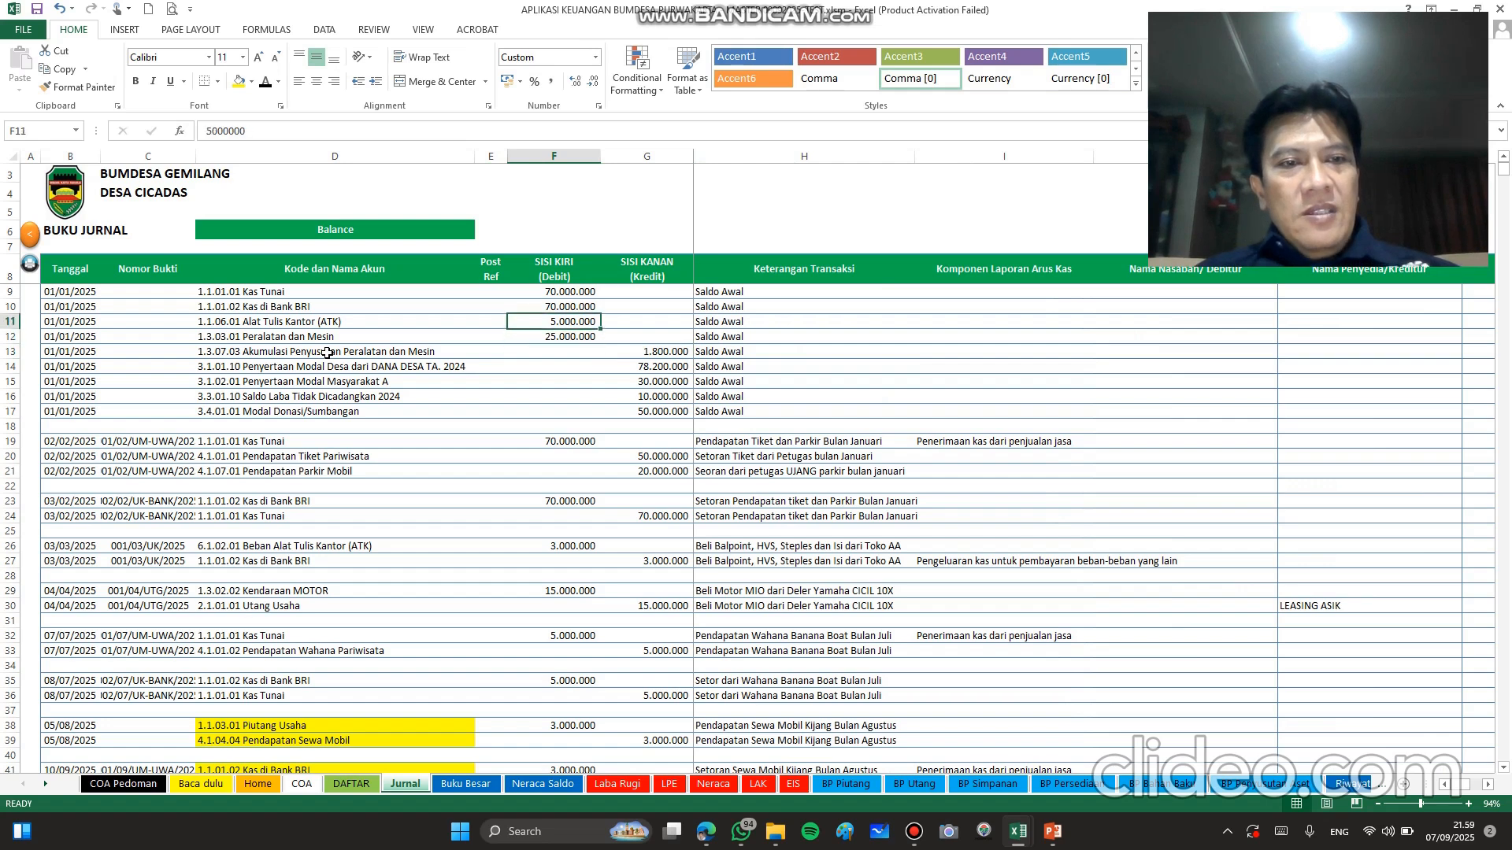
{"action": "key", "text": "Left"}
{"action": "key", "text": "Left"}
{"action": "key", "text": "Left"}
{"action": "key", "text": "Right"}
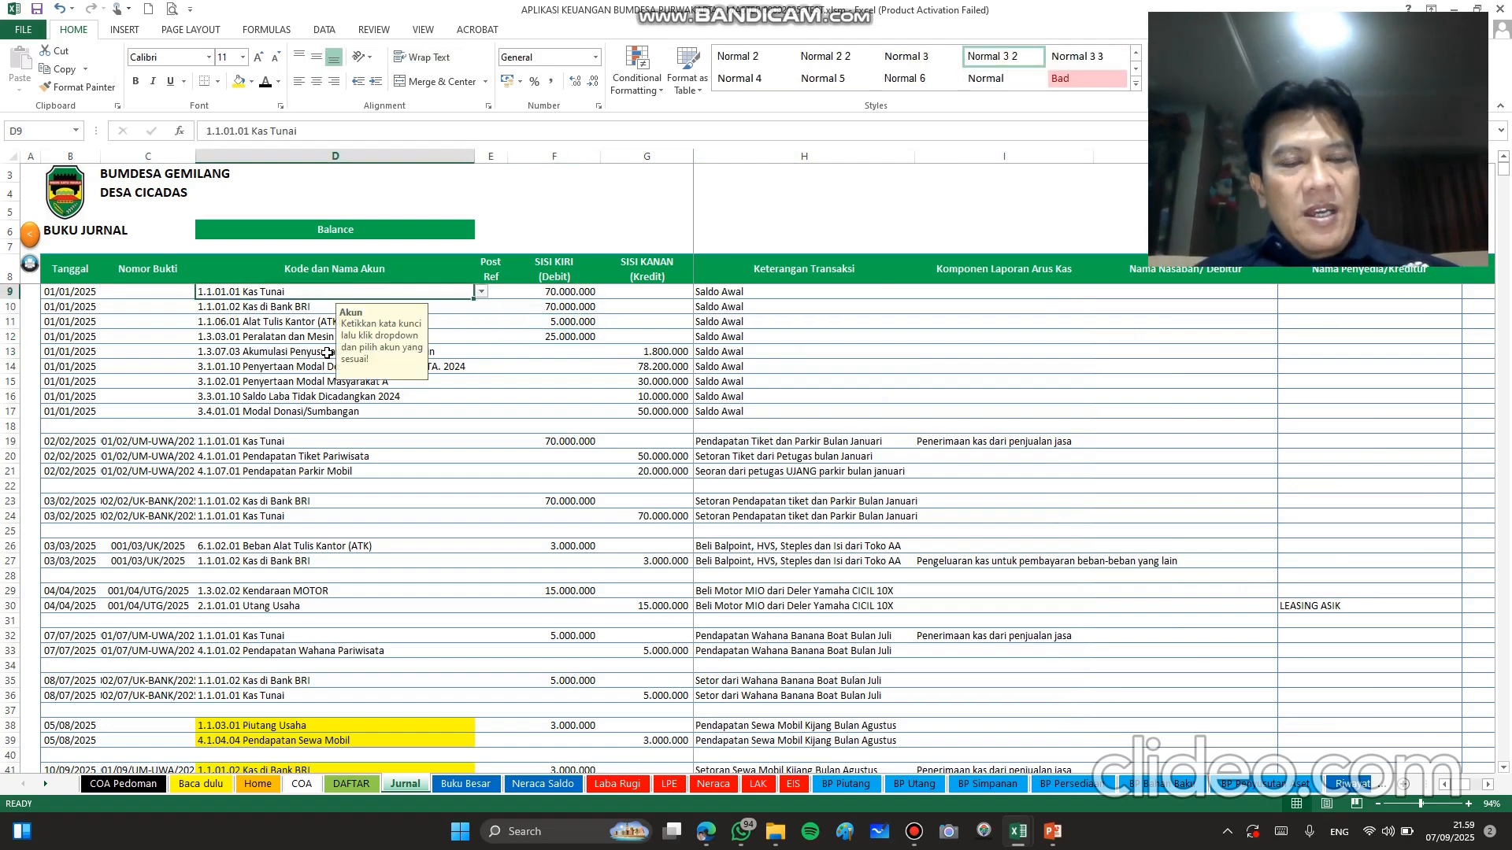
{"action": "key", "text": "Left"}
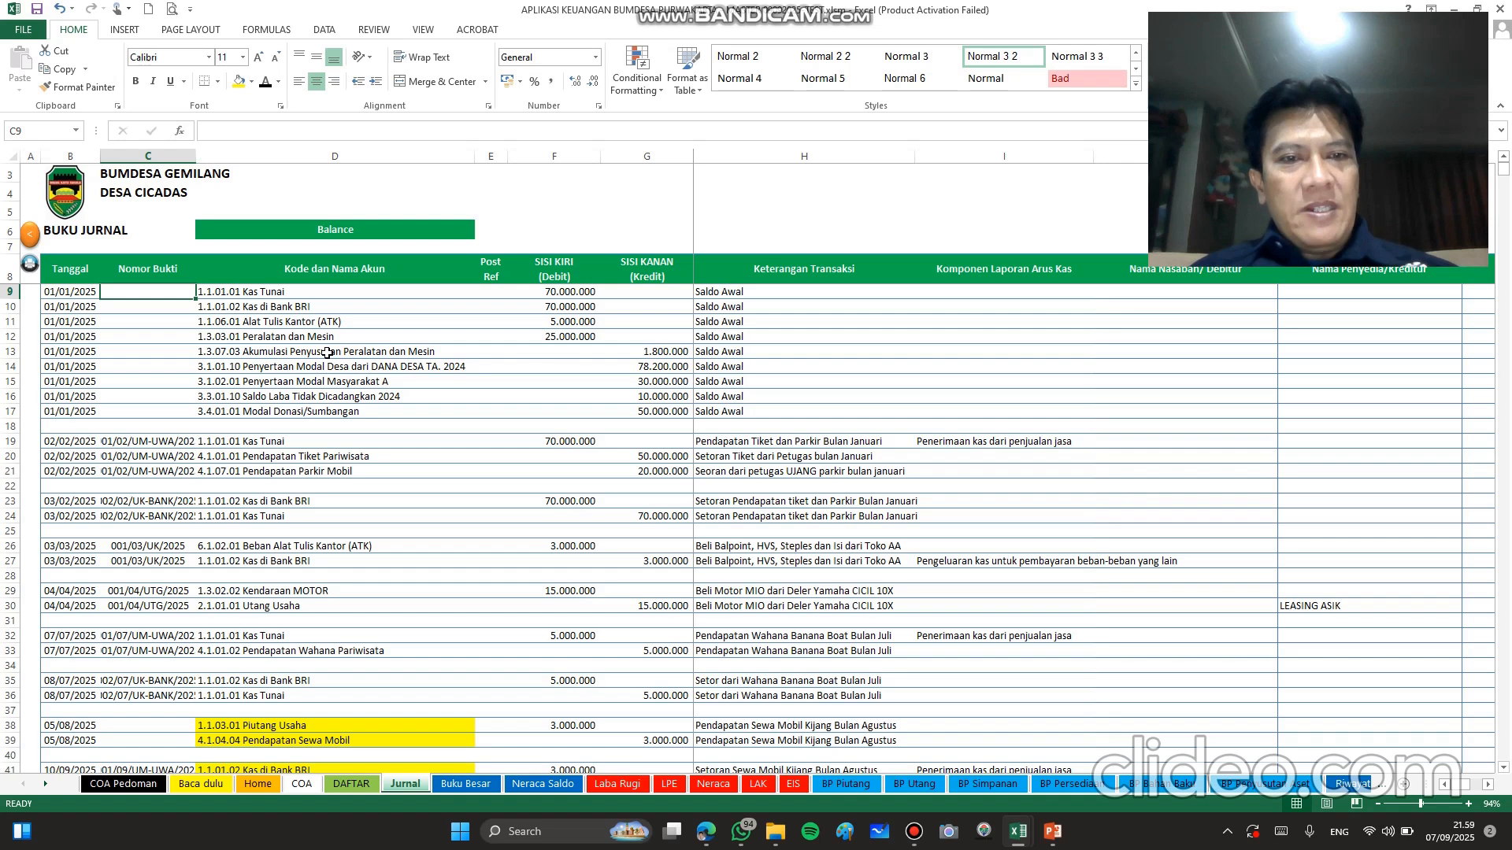
{"action": "key", "text": "Right"}
{"action": "key", "text": "Down"}
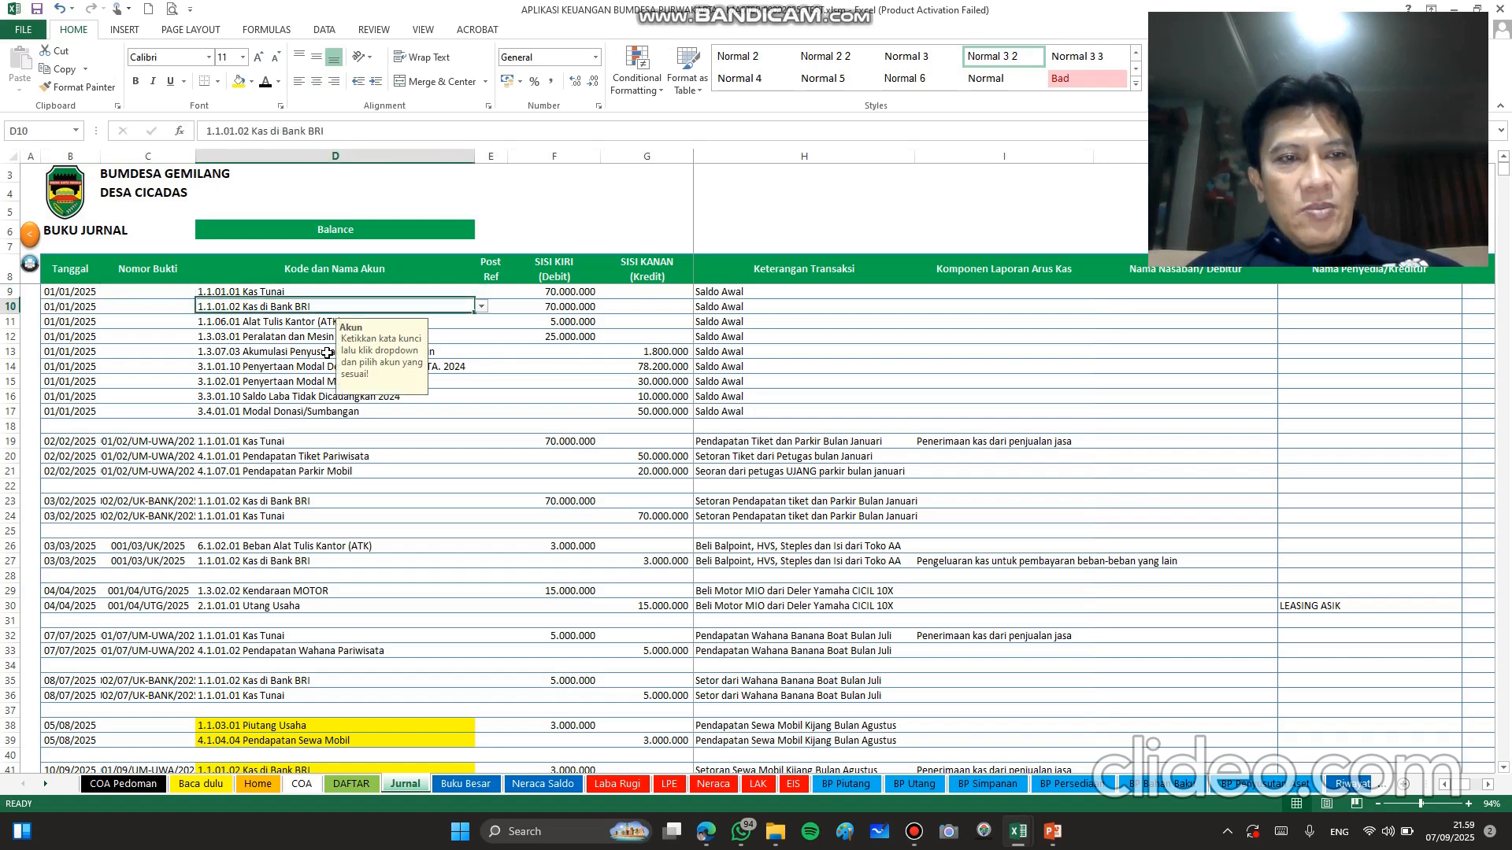
{"action": "key", "text": "Down"}
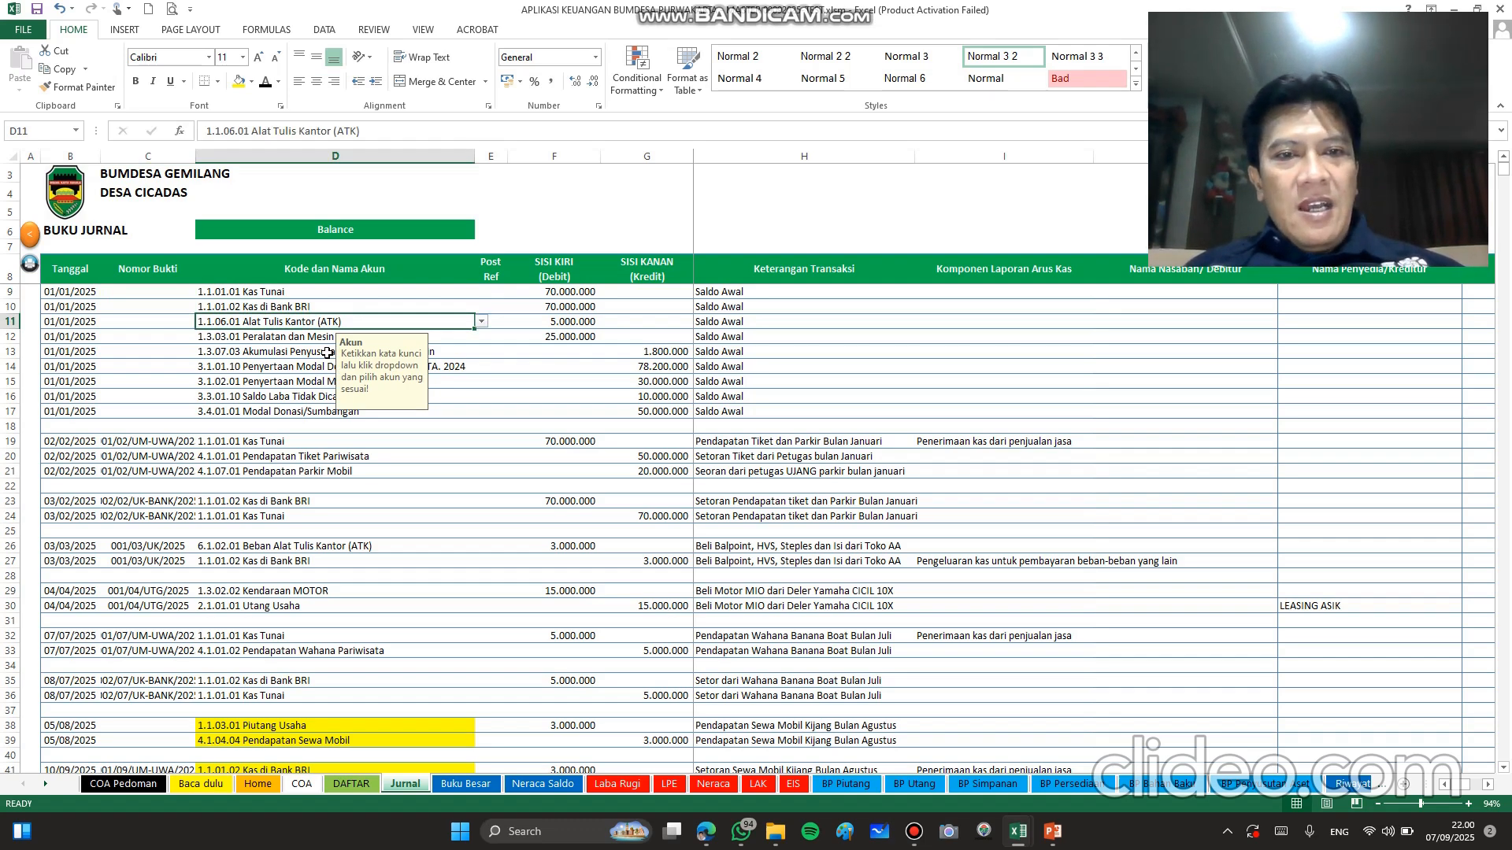
{"action": "key", "text": "Down"}
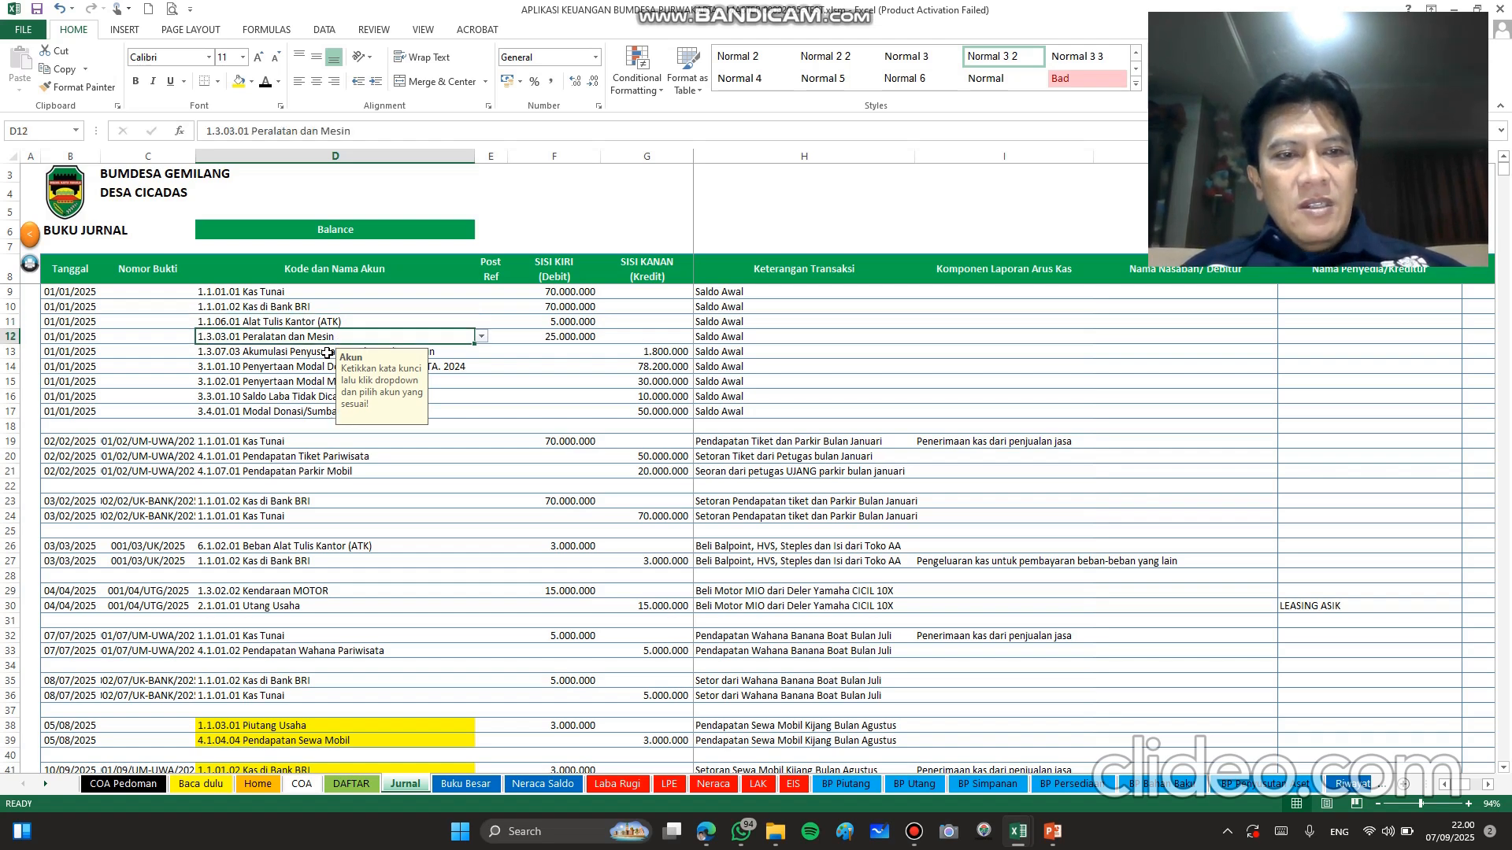
{"action": "key", "text": "Down"}
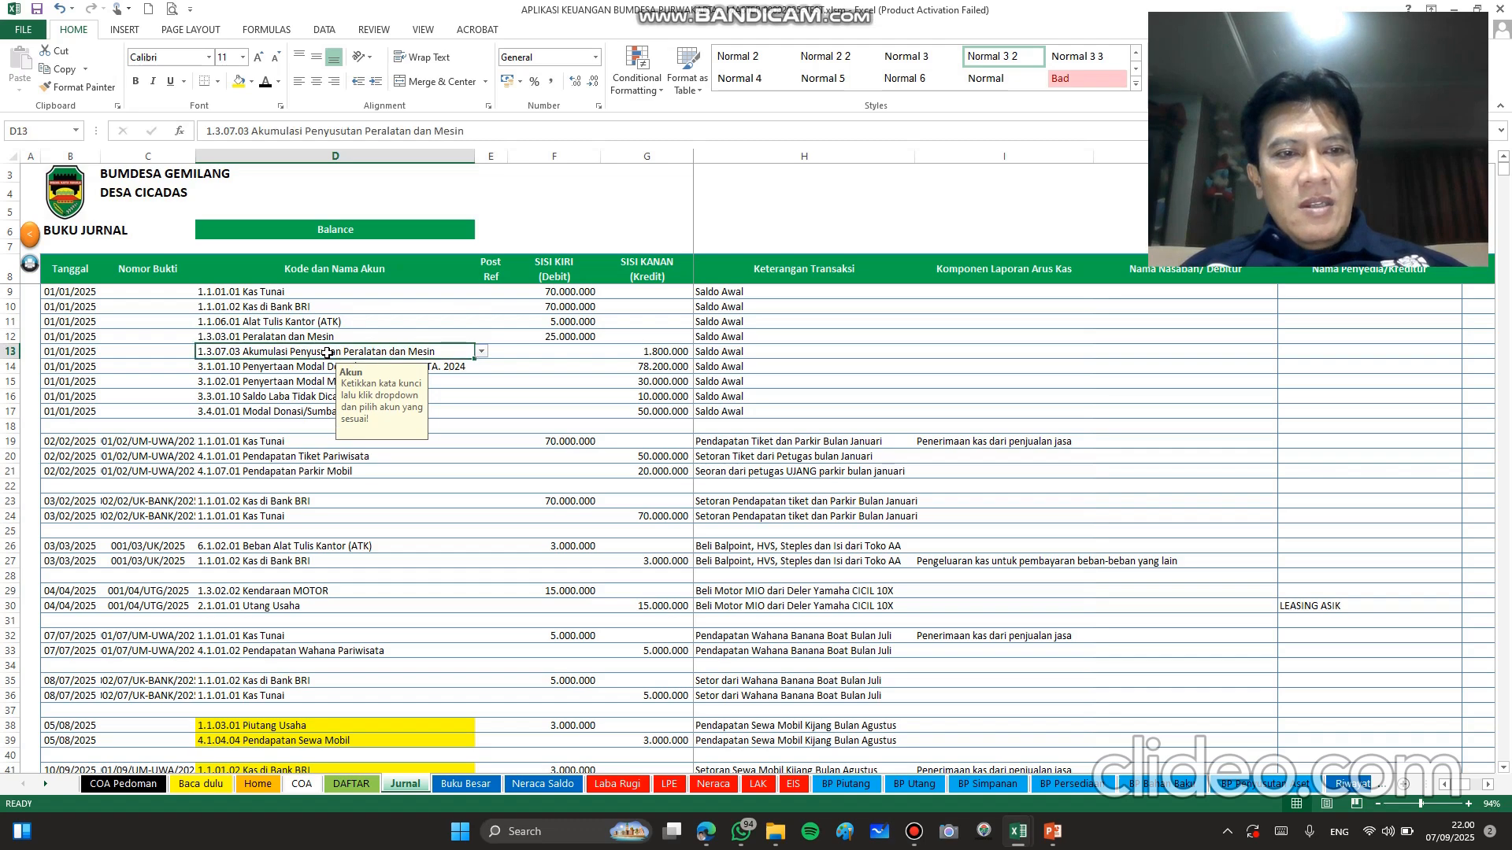
{"action": "key", "text": "Down"}
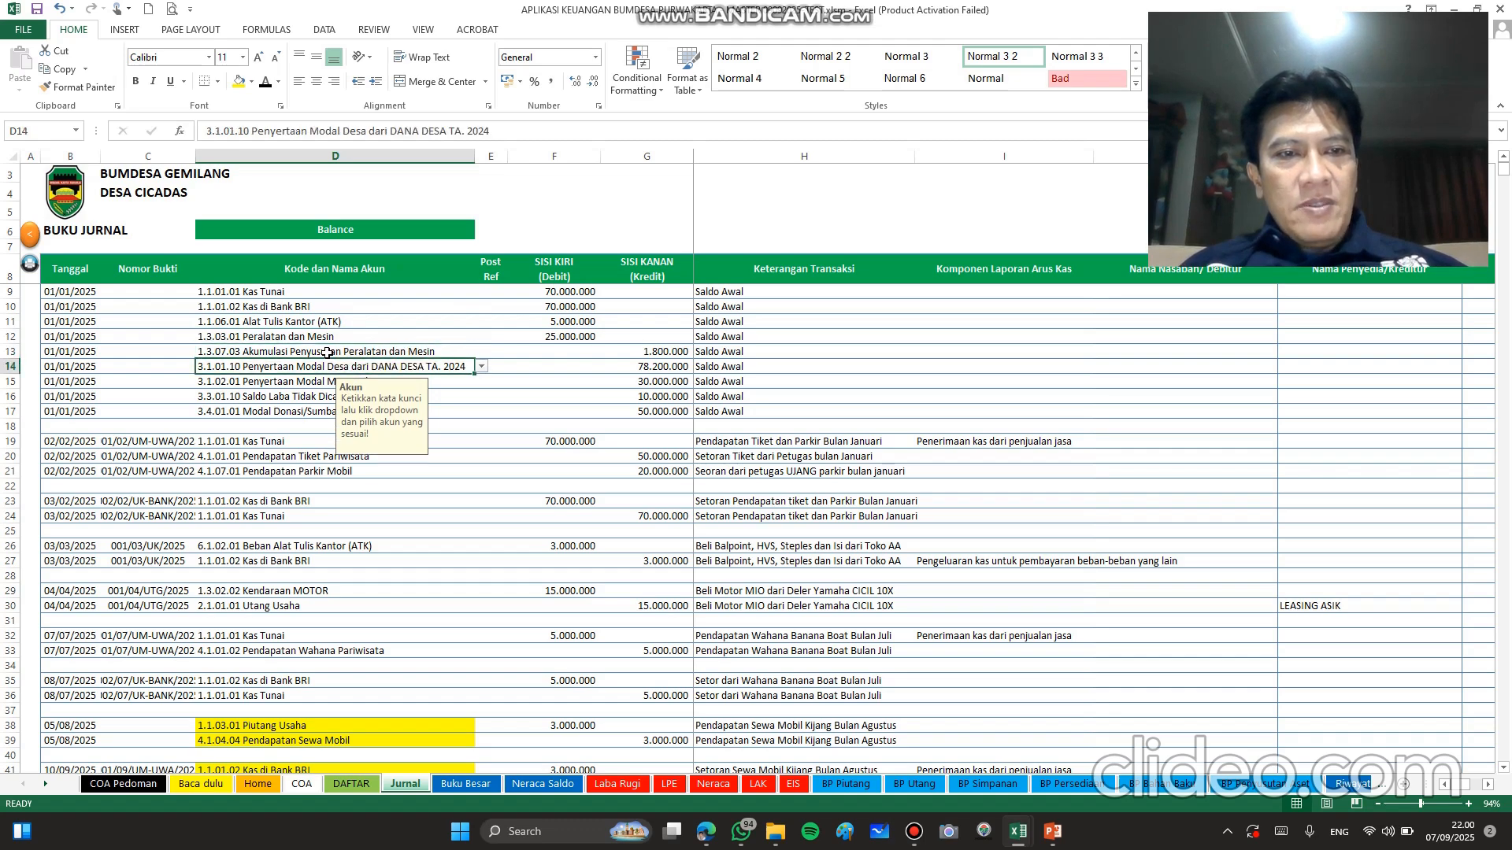
{"action": "key", "text": "Down"}
{"action": "key", "text": "Down"}
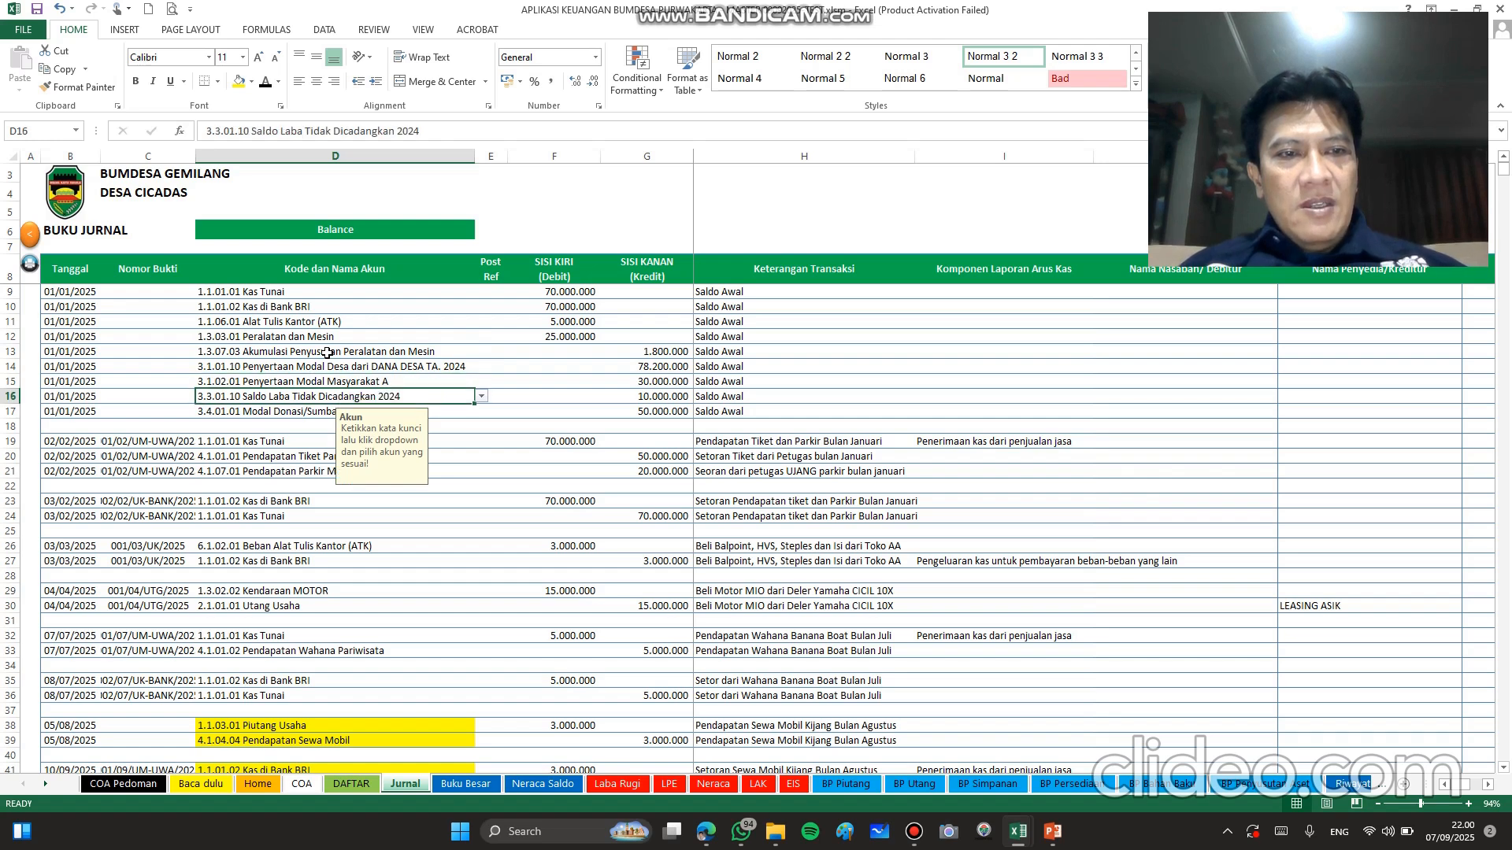
{"action": "key", "text": "Up"}
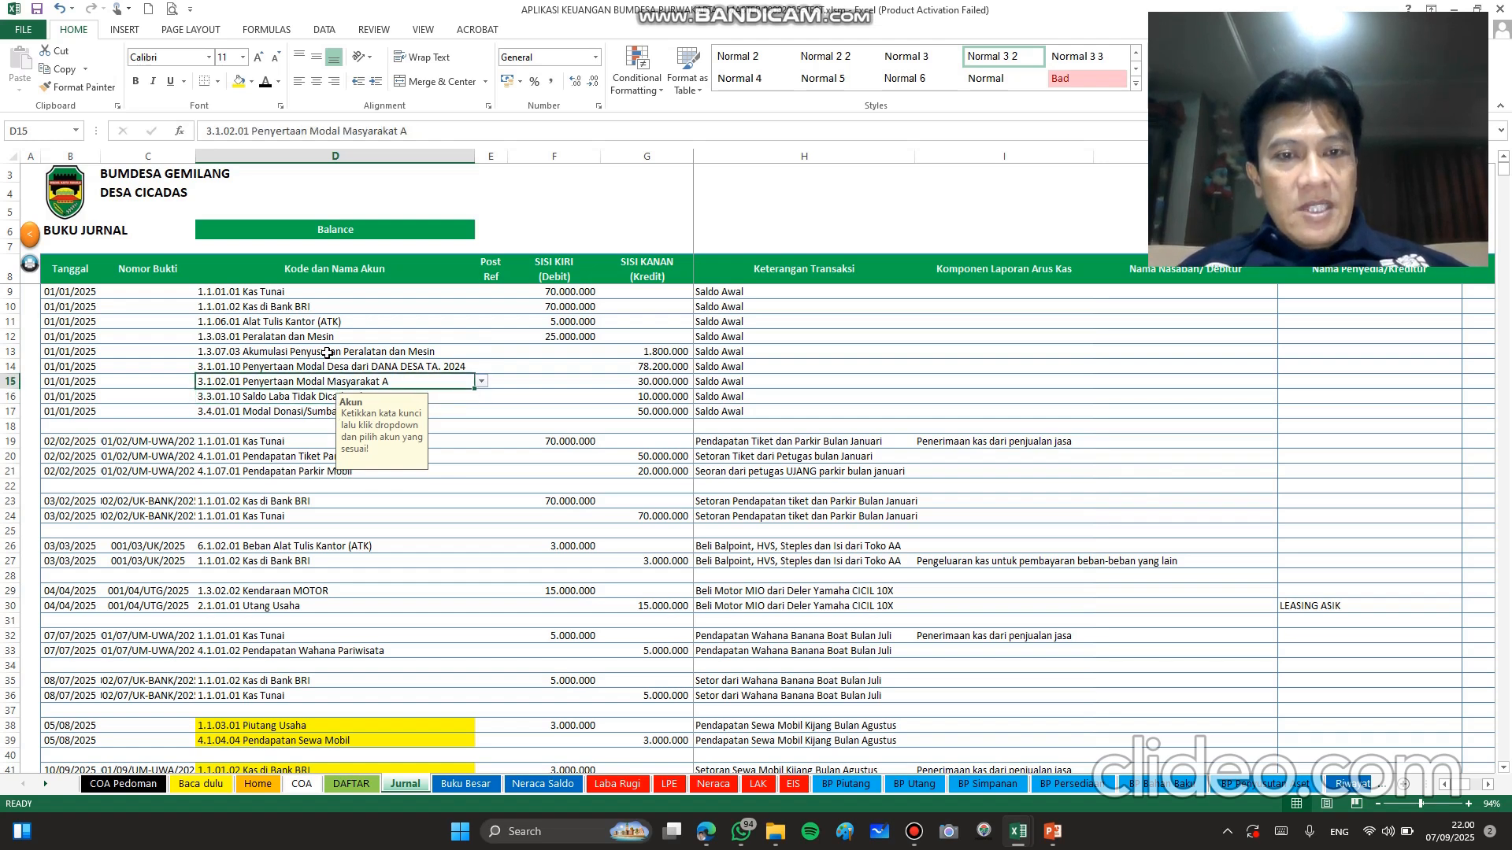
Step: Examine the Modal Donasi/Sumbangan opening balance entry in row 17, from its date through the credit amount
{"action": "key", "text": "Down"}
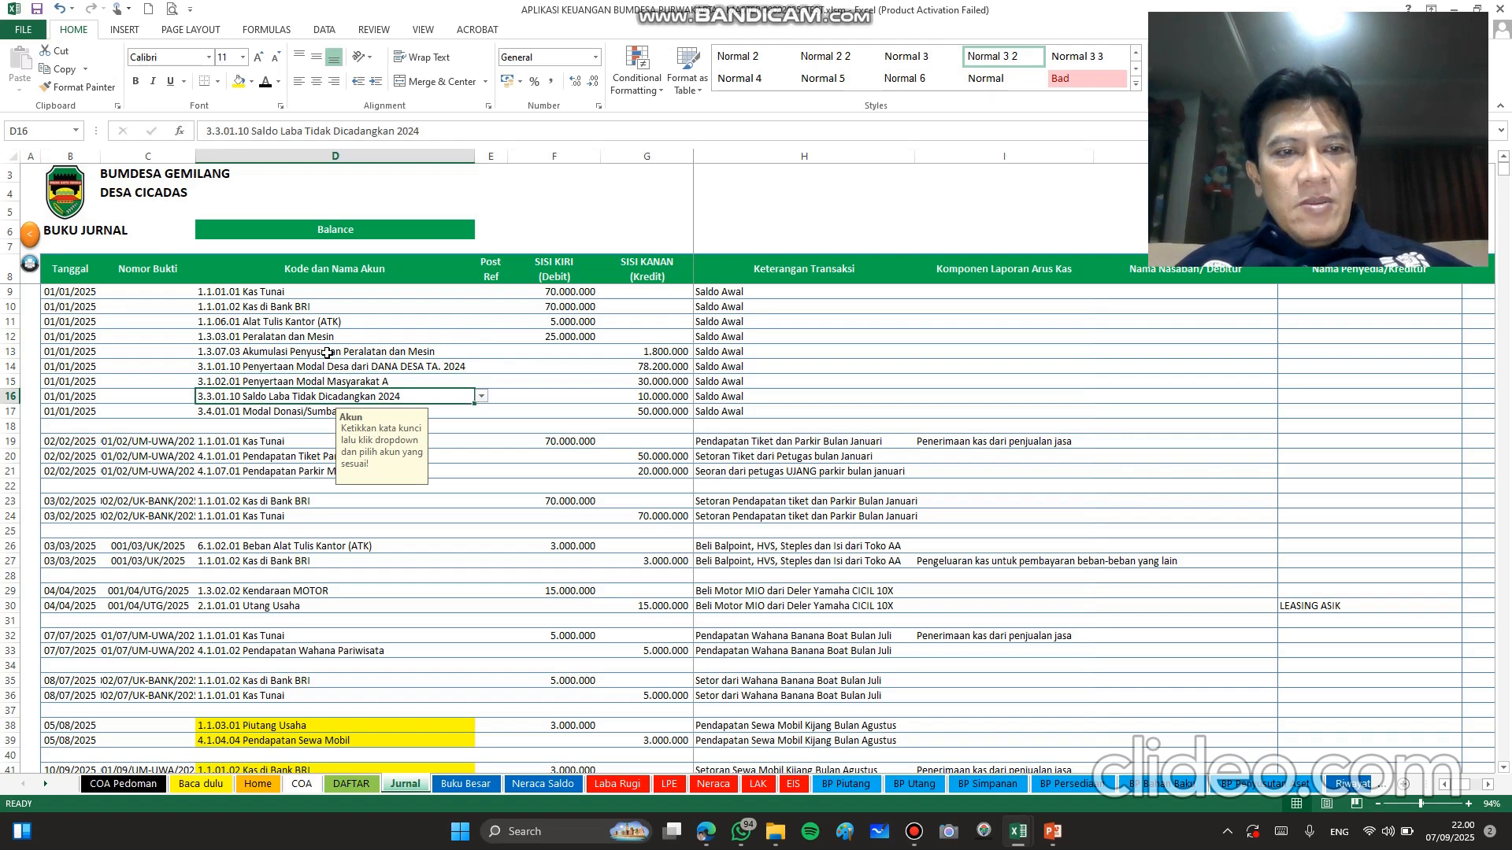
{"action": "key", "text": "Down"}
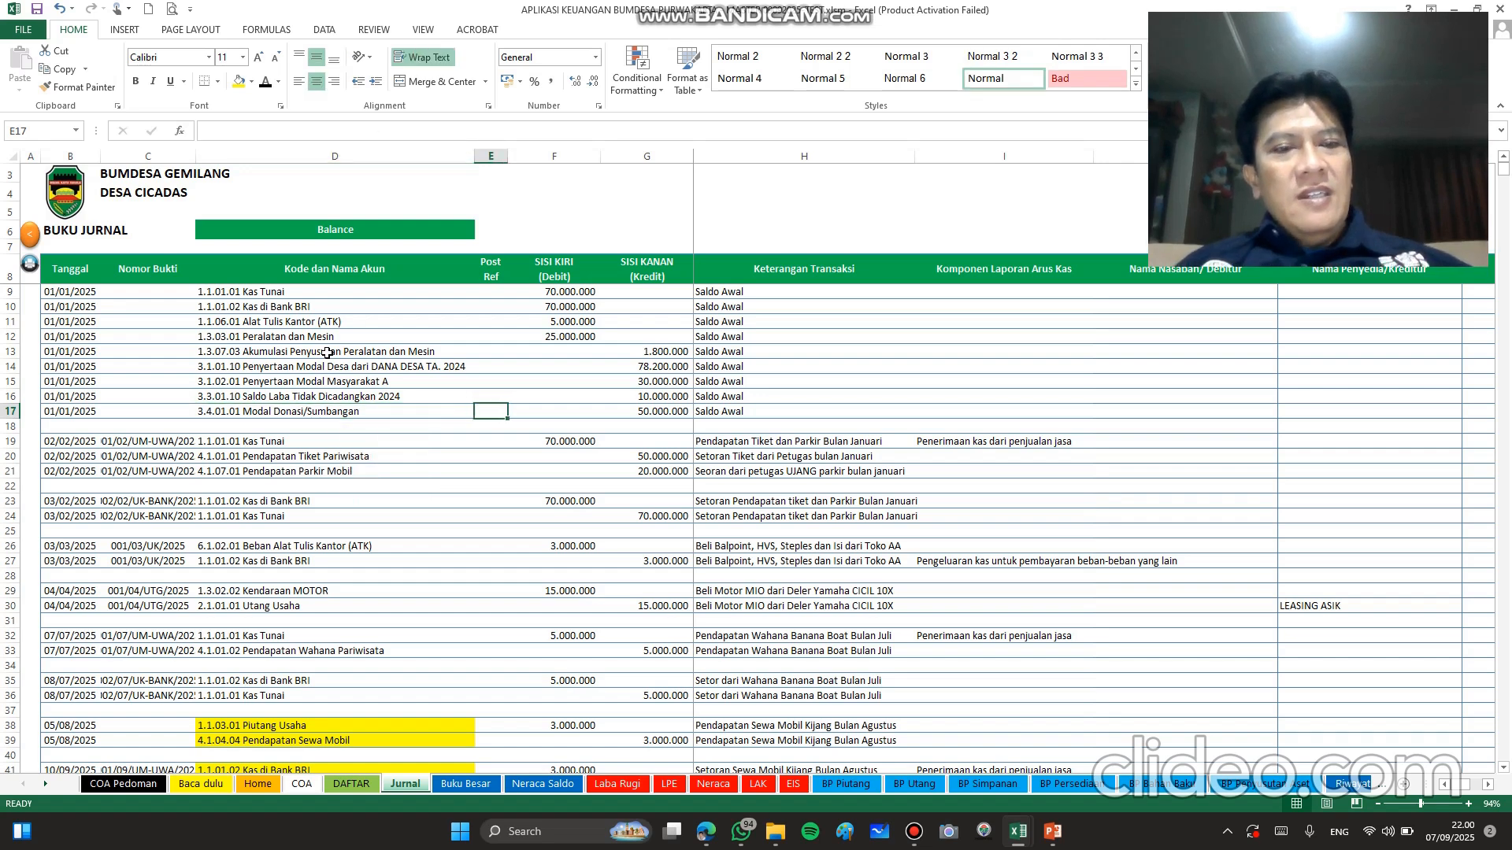
{"action": "key", "text": "Left"}
{"action": "key", "text": "Left"}
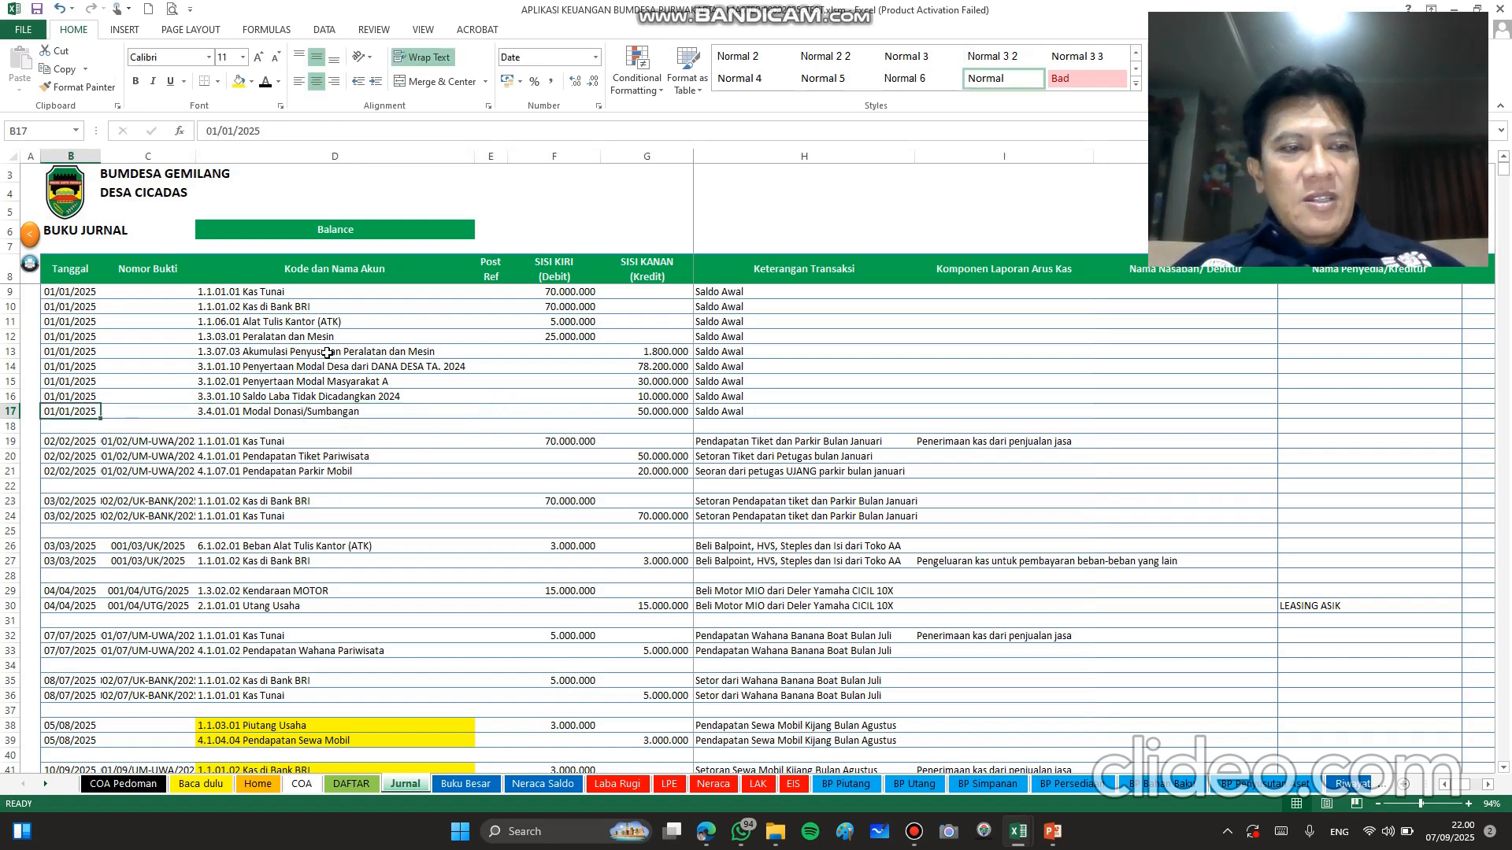
{"action": "key", "text": "shift+Right"}
{"action": "key", "text": "shift+Right"}
{"action": "key", "text": "shift+Right"}
{"action": "key", "text": "shift+Right"}
{"action": "key", "text": "shift+Right"}
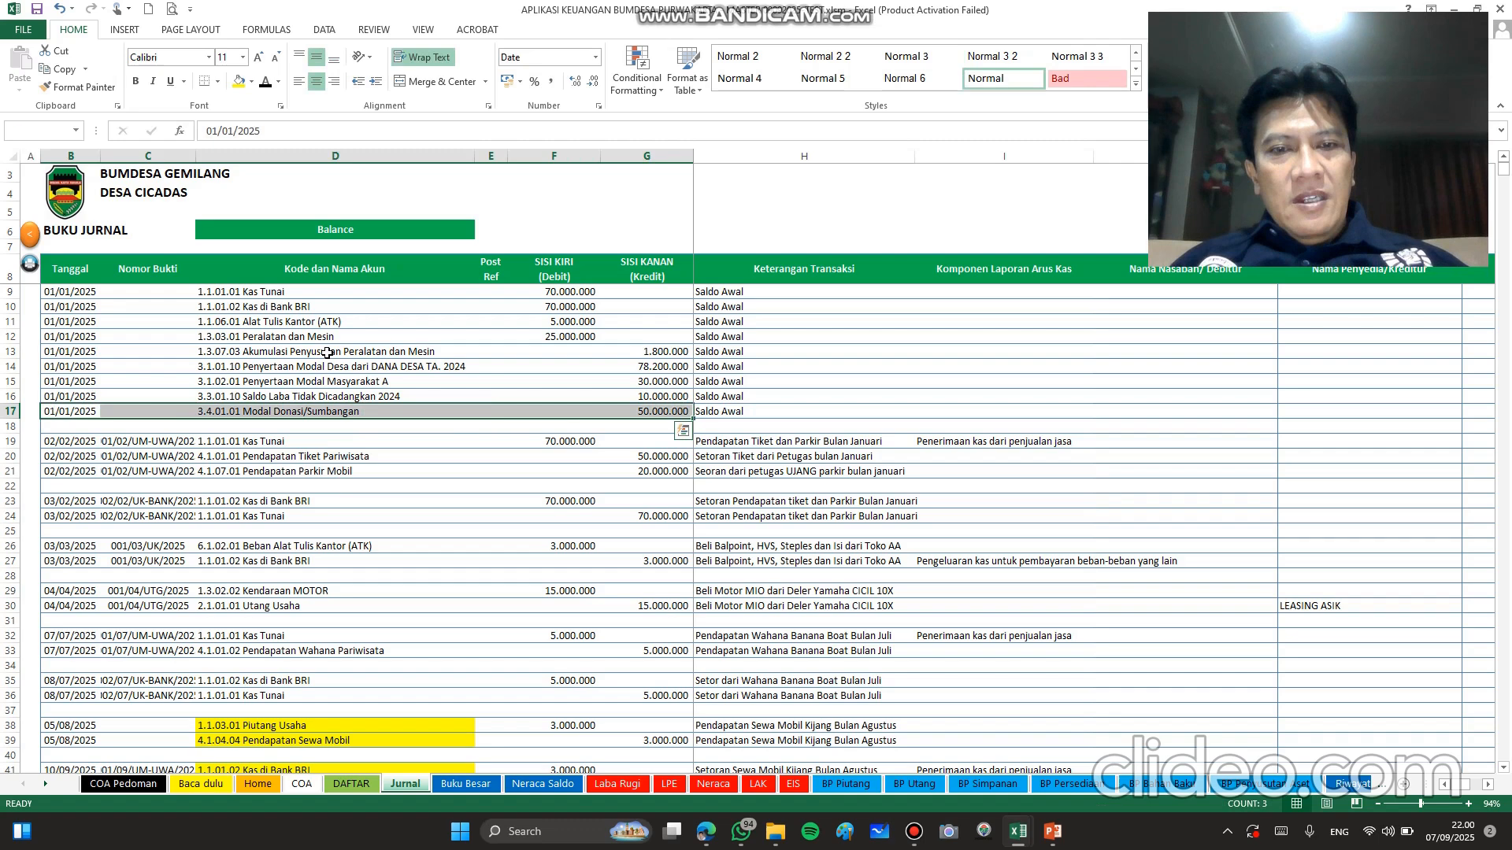
Step: Review the Saldo Awal transaction descriptions of the opening balance entries in rows 9 to 17
{"action": "key", "text": "Right"}
{"action": "key", "text": "Right"}
{"action": "key", "text": "Right"}
{"action": "key", "text": "Right"}
{"action": "key", "text": "Right"}
{"action": "key", "text": "Right"}
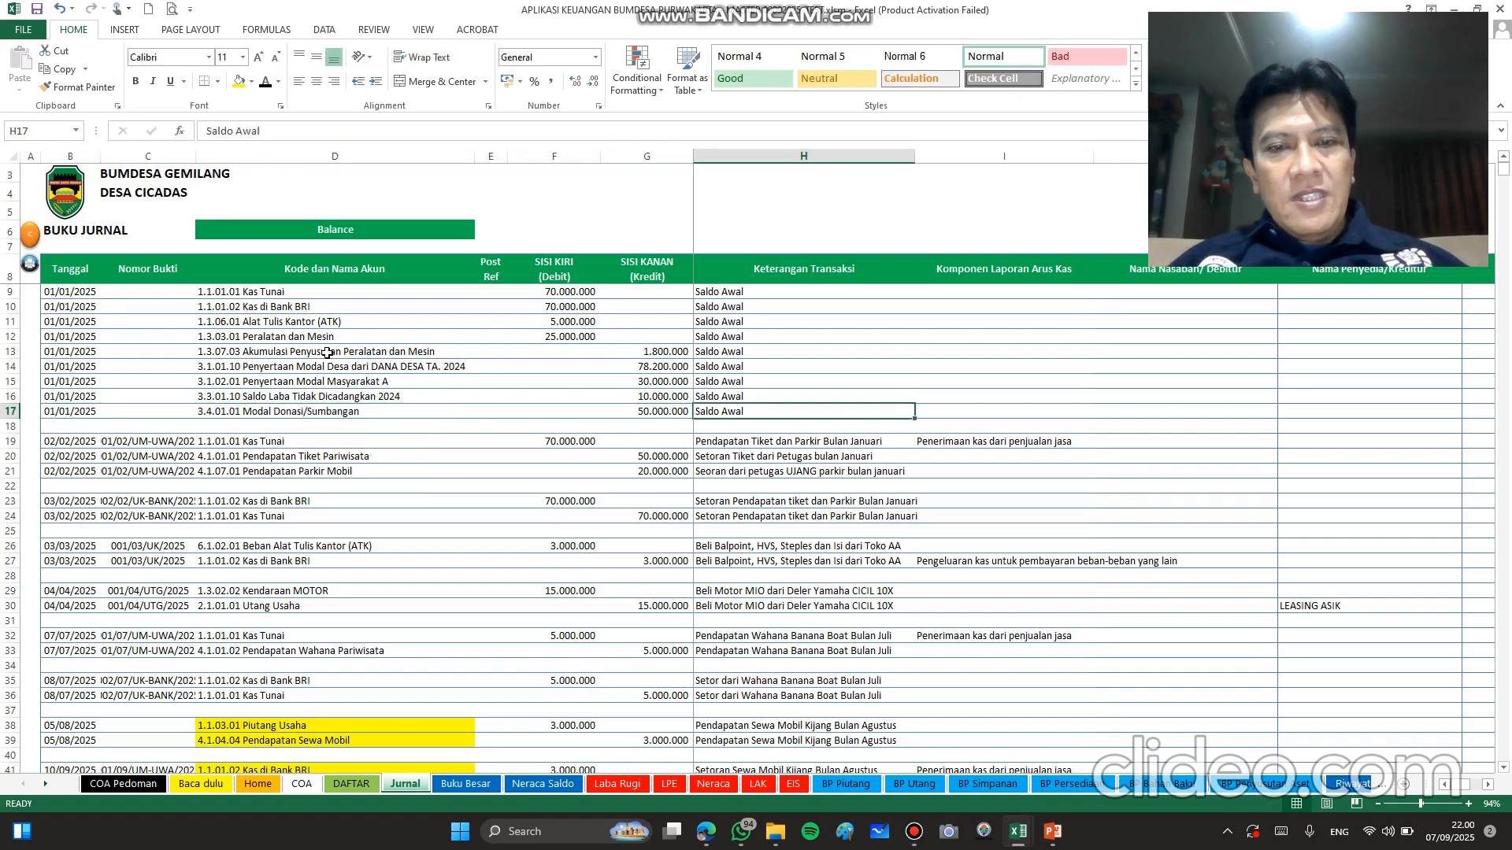
{"action": "key", "text": "Up"}
{"action": "key", "text": "Up"}
{"action": "key", "text": "Up"}
{"action": "key", "text": "Up"}
{"action": "key", "text": "Up"}
{"action": "key", "text": "Up"}
{"action": "key", "text": "Up"}
{"action": "key", "text": "Up"}
{"action": "key", "text": "Down"}
{"action": "key", "text": "Down"}
{"action": "key", "text": "Down"}
{"action": "key", "text": "Down"}
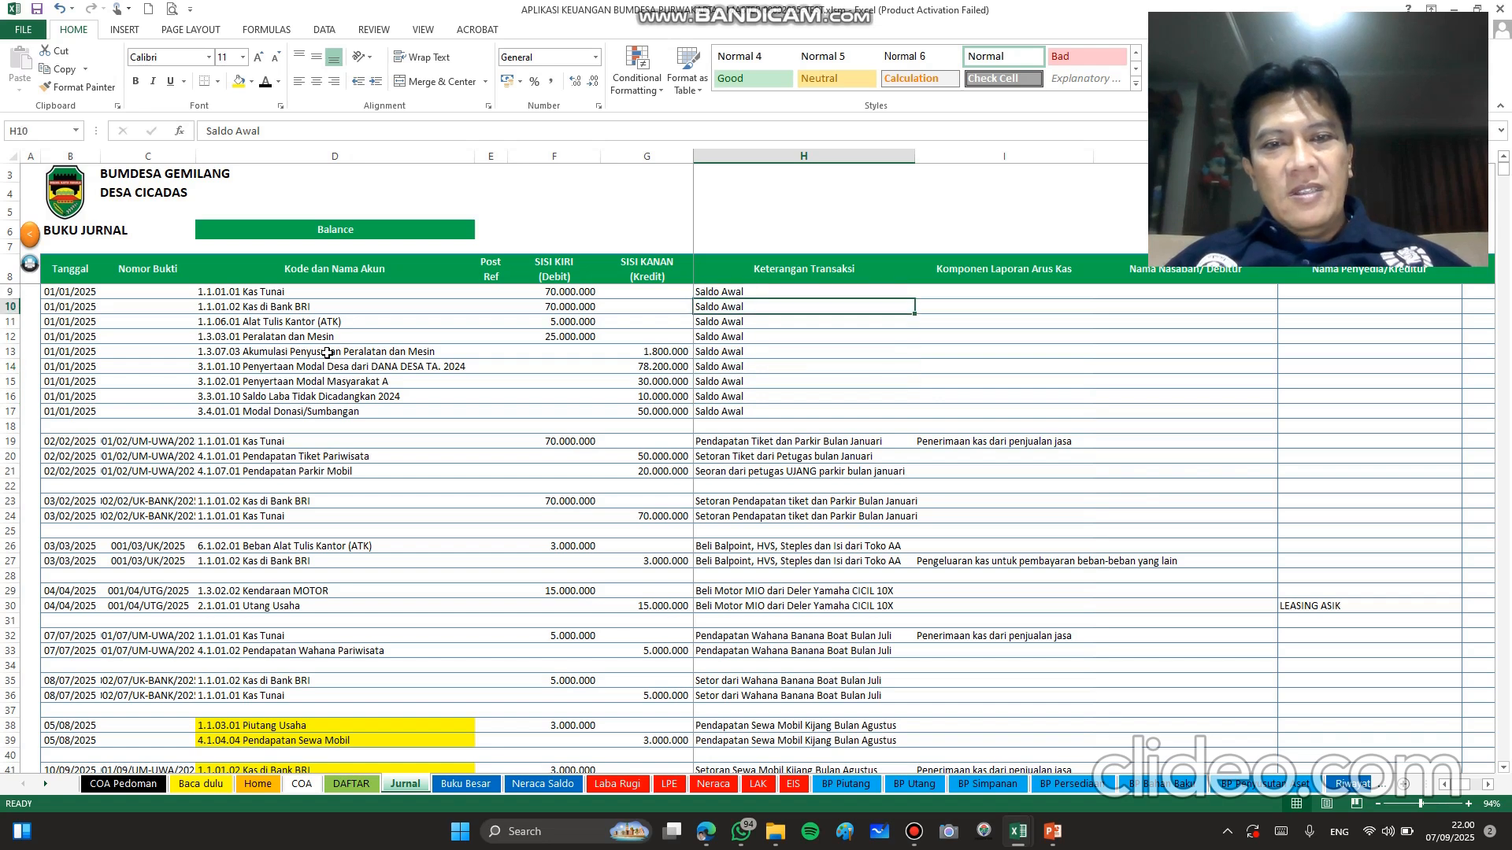
{"action": "key", "text": "Down"}
{"action": "key", "text": "Down"}
{"action": "key", "text": "Down"}
{"action": "key", "text": "Down"}
{"action": "key", "text": "Left"}
{"action": "key", "text": "Left"}
{"action": "key", "text": "Right"}
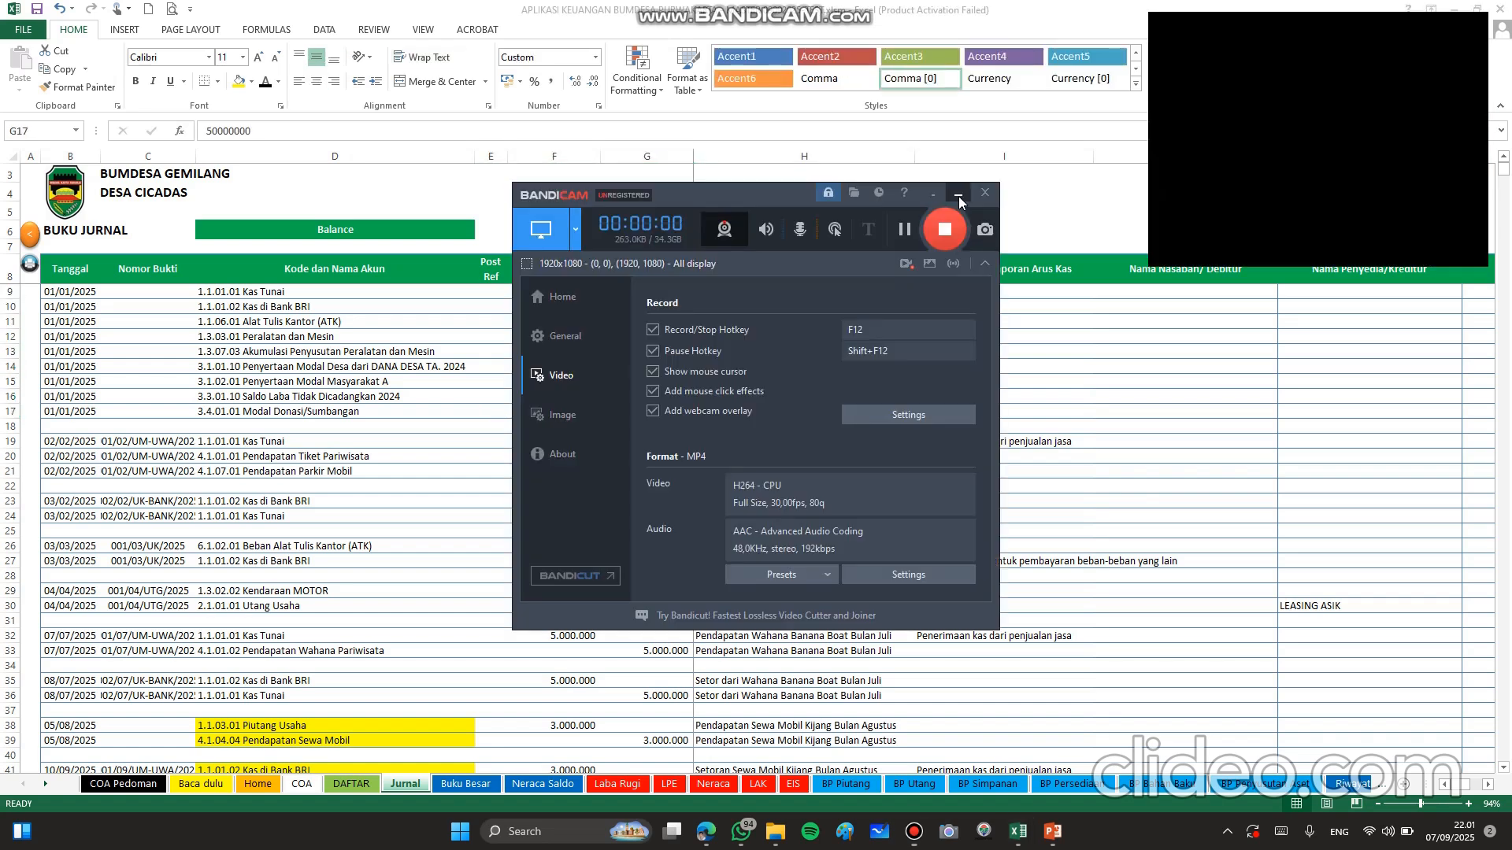
{"action": "left_click", "coordinate": [958, 196]}
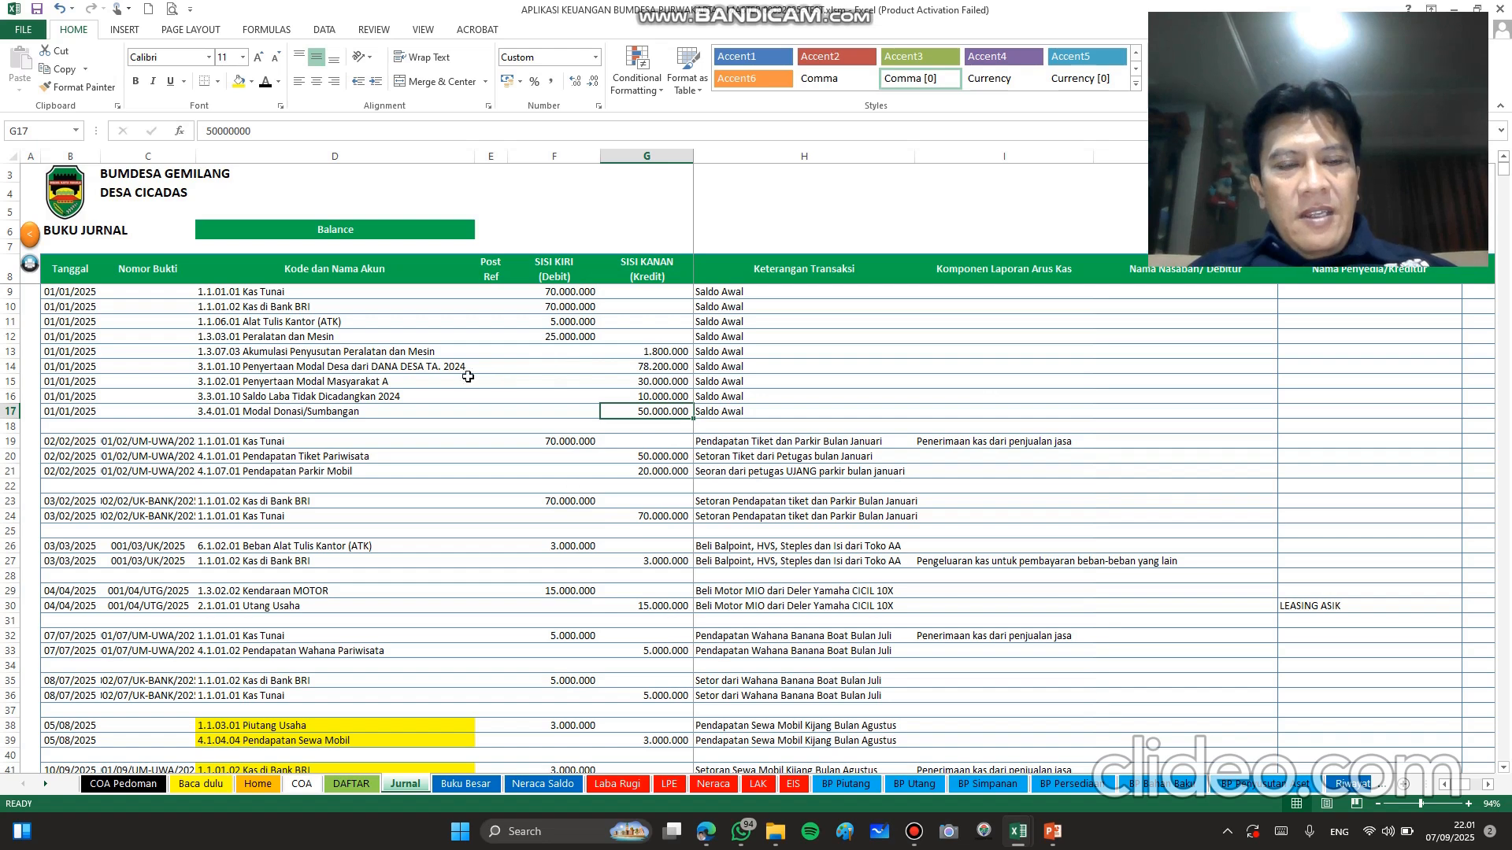
Step: Select the opening balance block from Kas Tunai in row 9 to Modal Donasi/Sumbangan in row 17, account through transaction description columns
{"action": "left_click", "coordinate": [268, 291]}
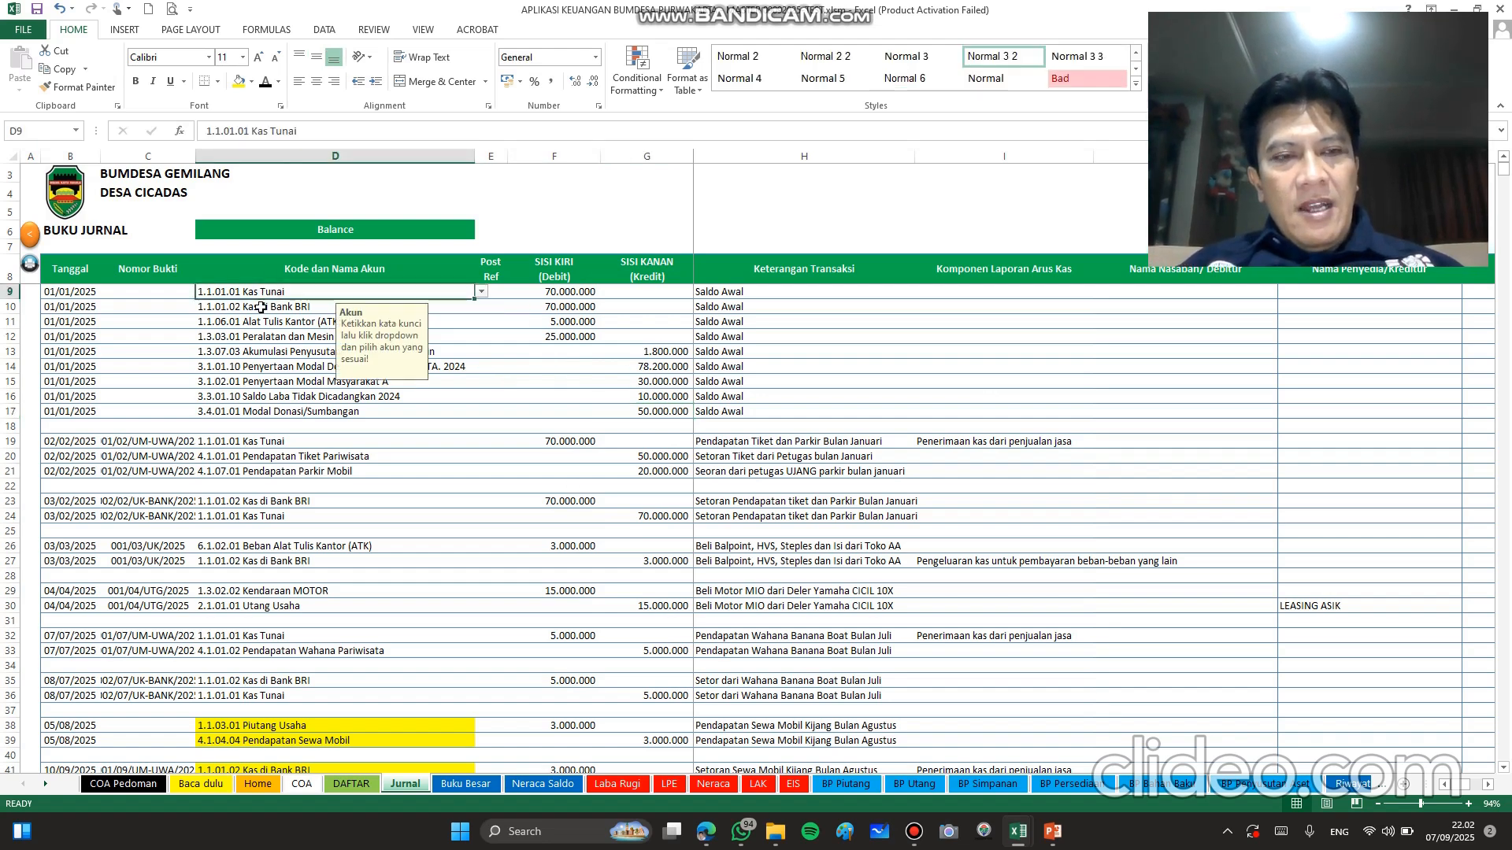
{"action": "key", "text": "shift+Right"}
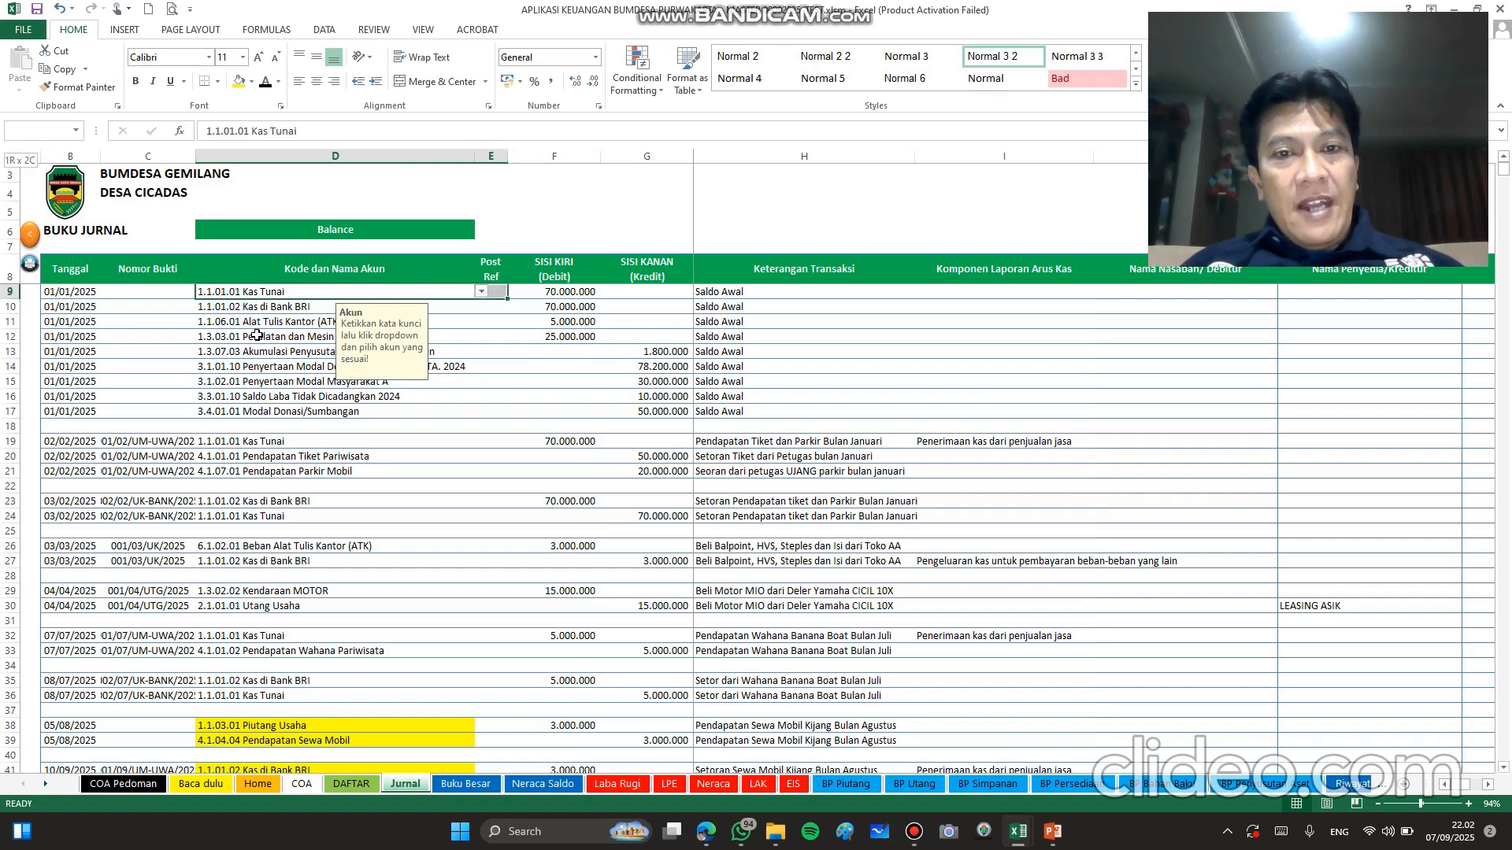
{"action": "key", "text": "shift+Right"}
{"action": "key", "text": "shift+Right"}
{"action": "key", "text": "shift+Right"}
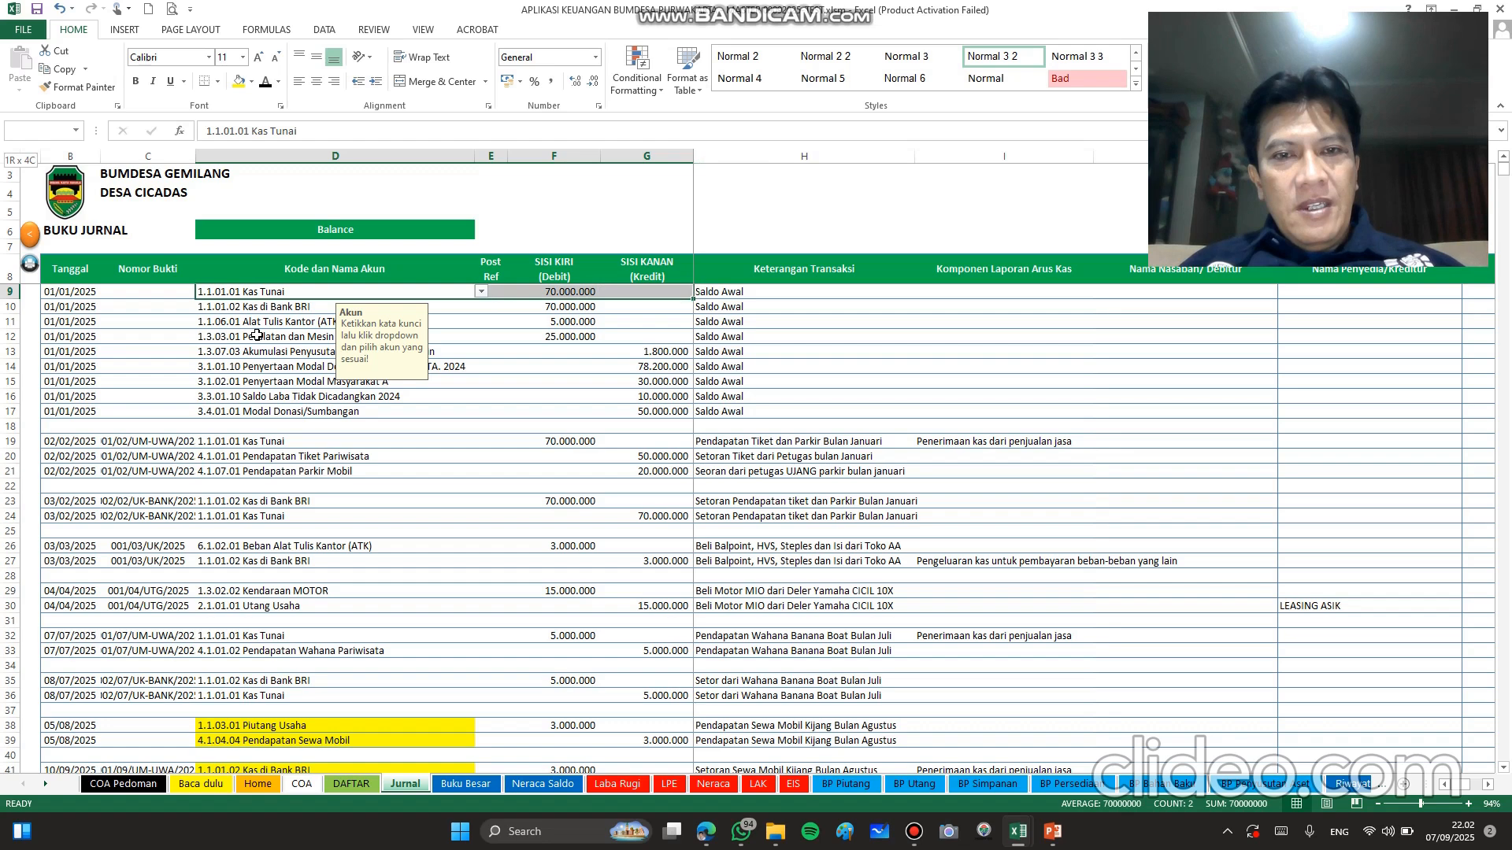
{"action": "key", "text": "shift+Down"}
{"action": "key", "text": "shift+Down"}
{"action": "key", "text": "shift+Down"}
{"action": "key", "text": "shift+Down"}
{"action": "key", "text": "shift+Down"}
{"action": "key", "text": "shift+Down"}
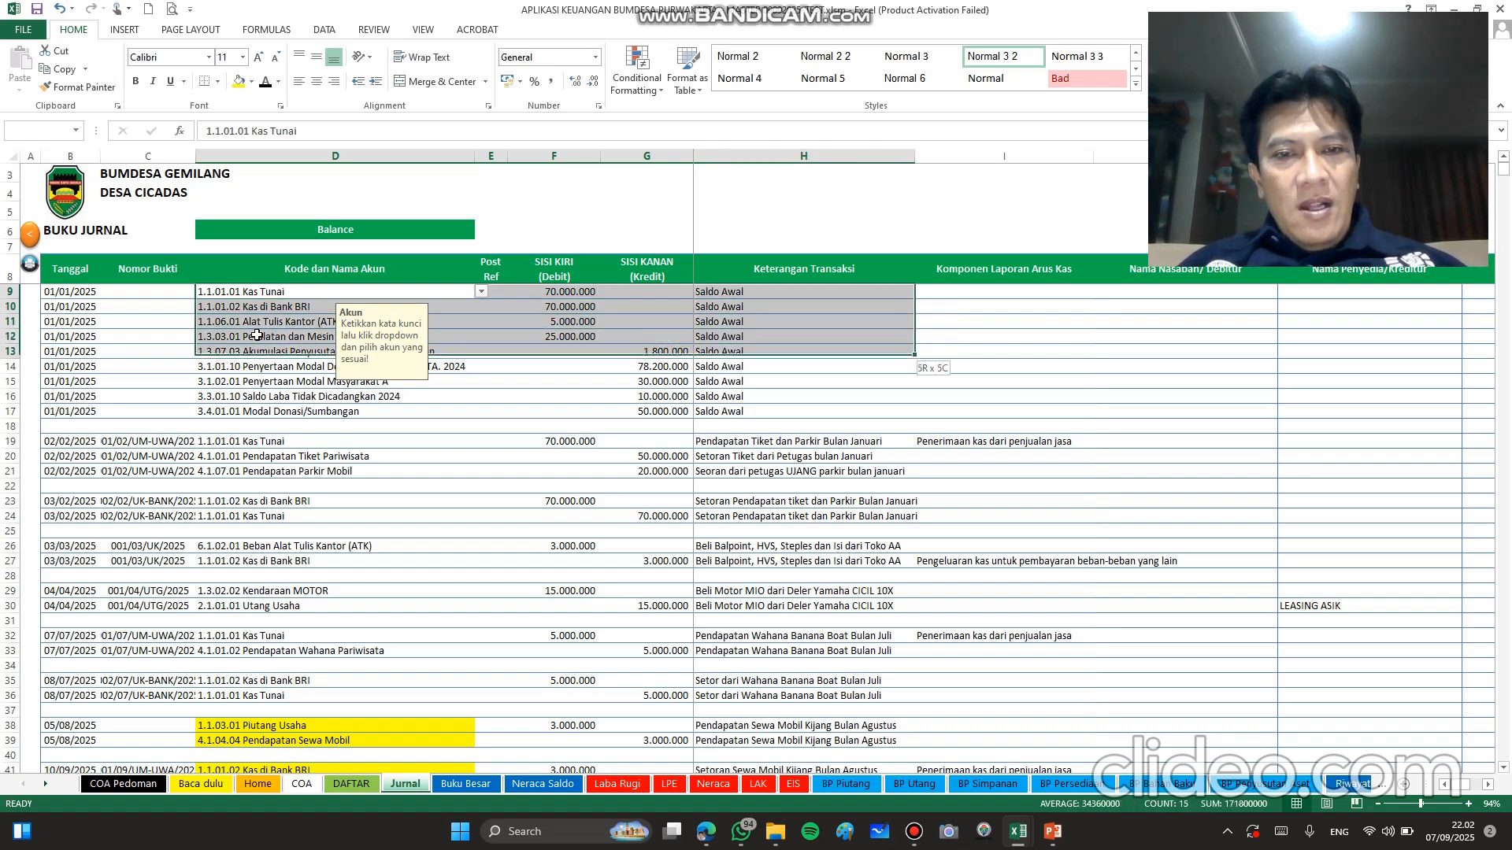
{"action": "key", "text": "shift+Down"}
{"action": "key", "text": "shift+Down"}
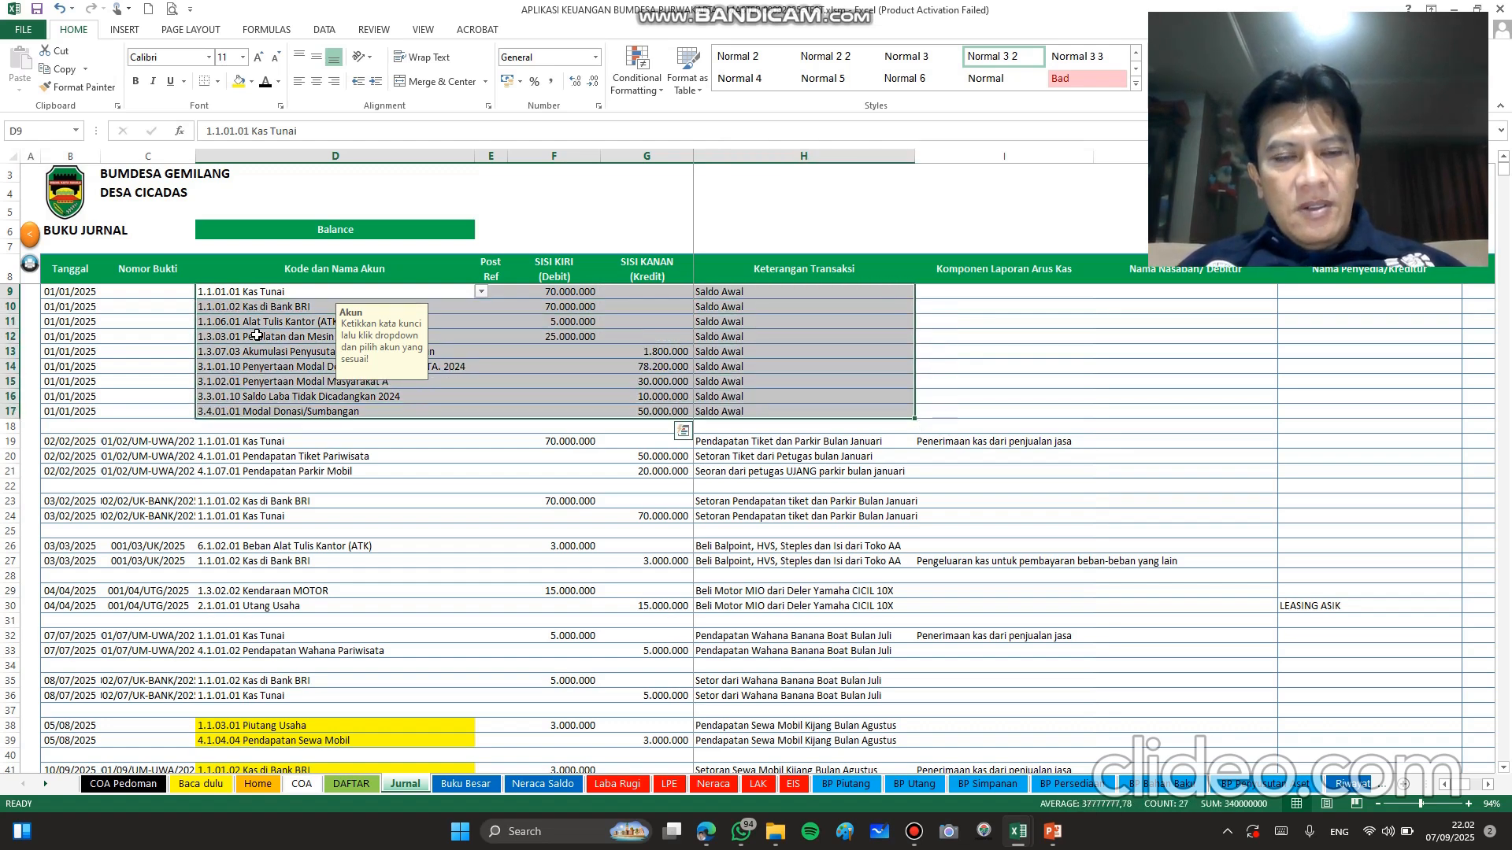
Step: Examine the opening balance accounts from row 9 down to Penyertaan Modal Masyarakat A in row 15, including its amount
{"action": "key", "text": "Down"}
{"action": "key", "text": "Down"}
{"action": "key", "text": "Down"}
{"action": "key", "text": "Down"}
{"action": "key", "text": "Down"}
{"action": "key", "text": "Down"}
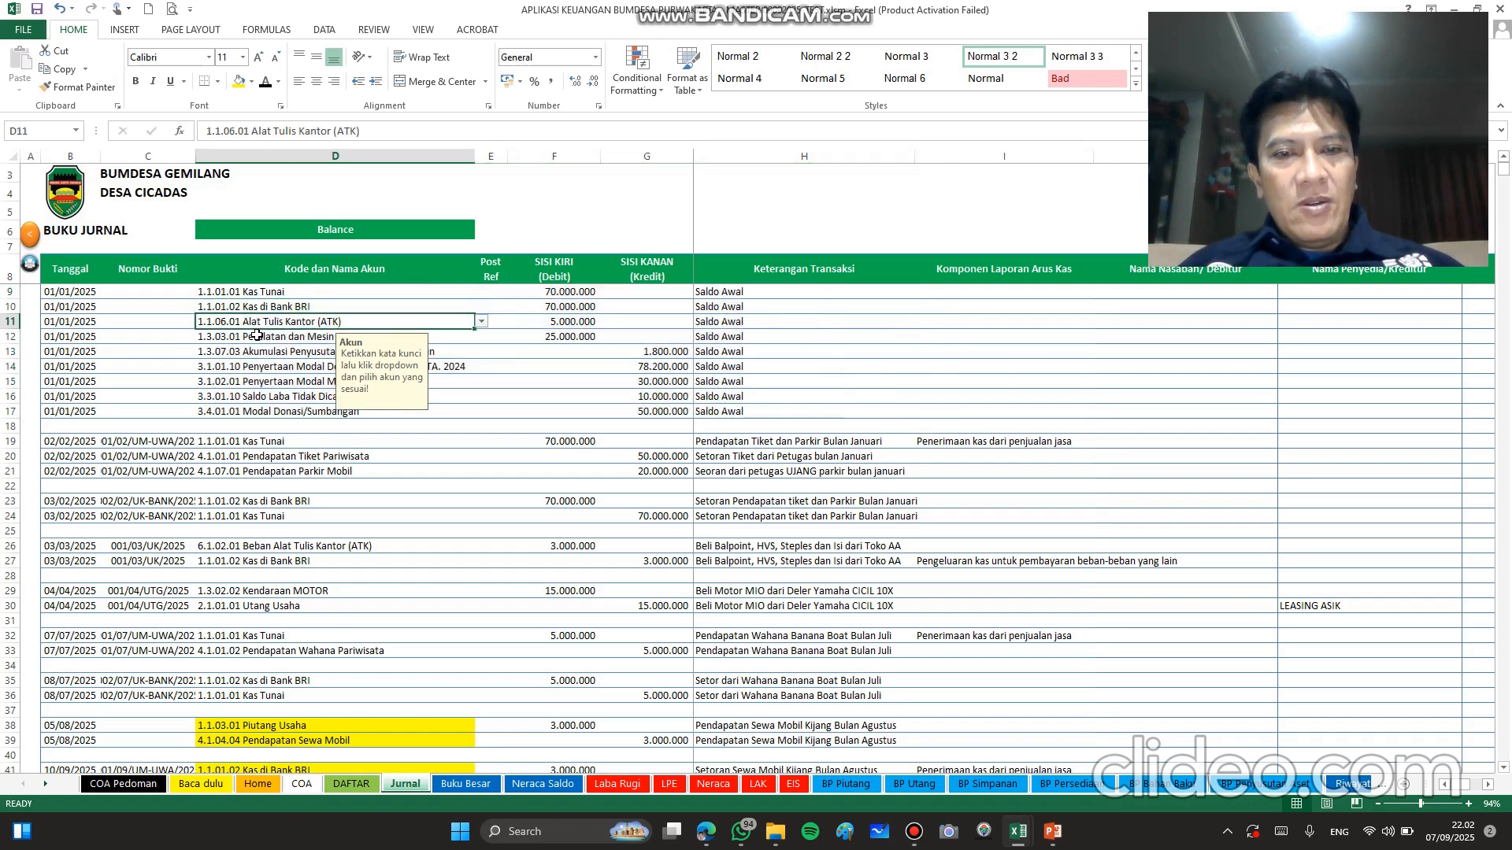
{"action": "key", "text": "Right"}
{"action": "key", "text": "Right"}
{"action": "key", "text": "Right"}
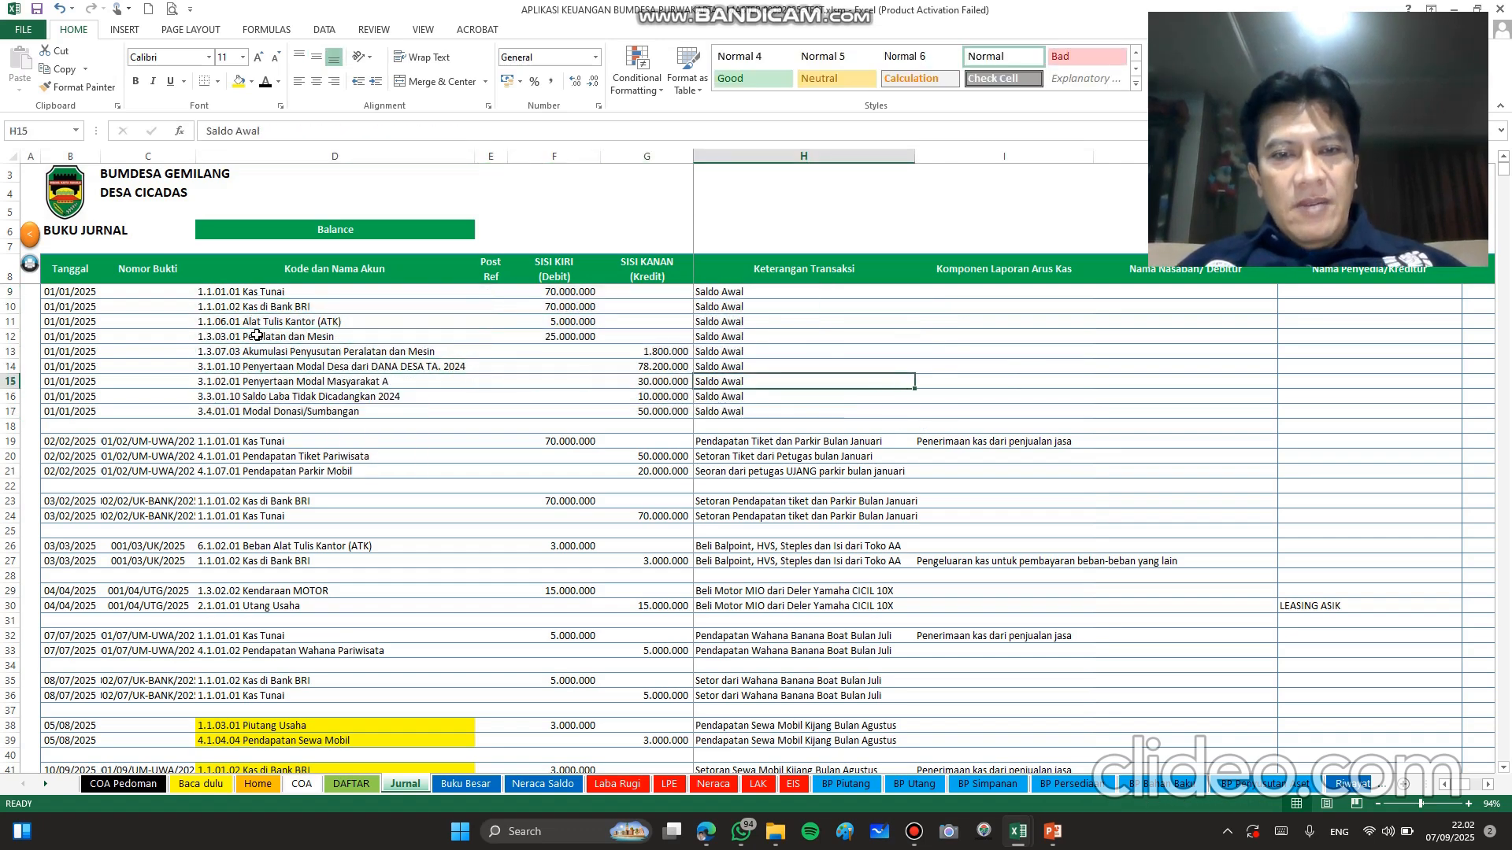
Step: Recheck the Keterangan Transaksi text of the opening balance entries down to the blank row 18
{"action": "key", "text": "Right"}
{"action": "key", "text": "Up"}
{"action": "key", "text": "Up"}
{"action": "key", "text": "Up"}
{"action": "key", "text": "Up"}
{"action": "key", "text": "Up"}
{"action": "key", "text": "Up"}
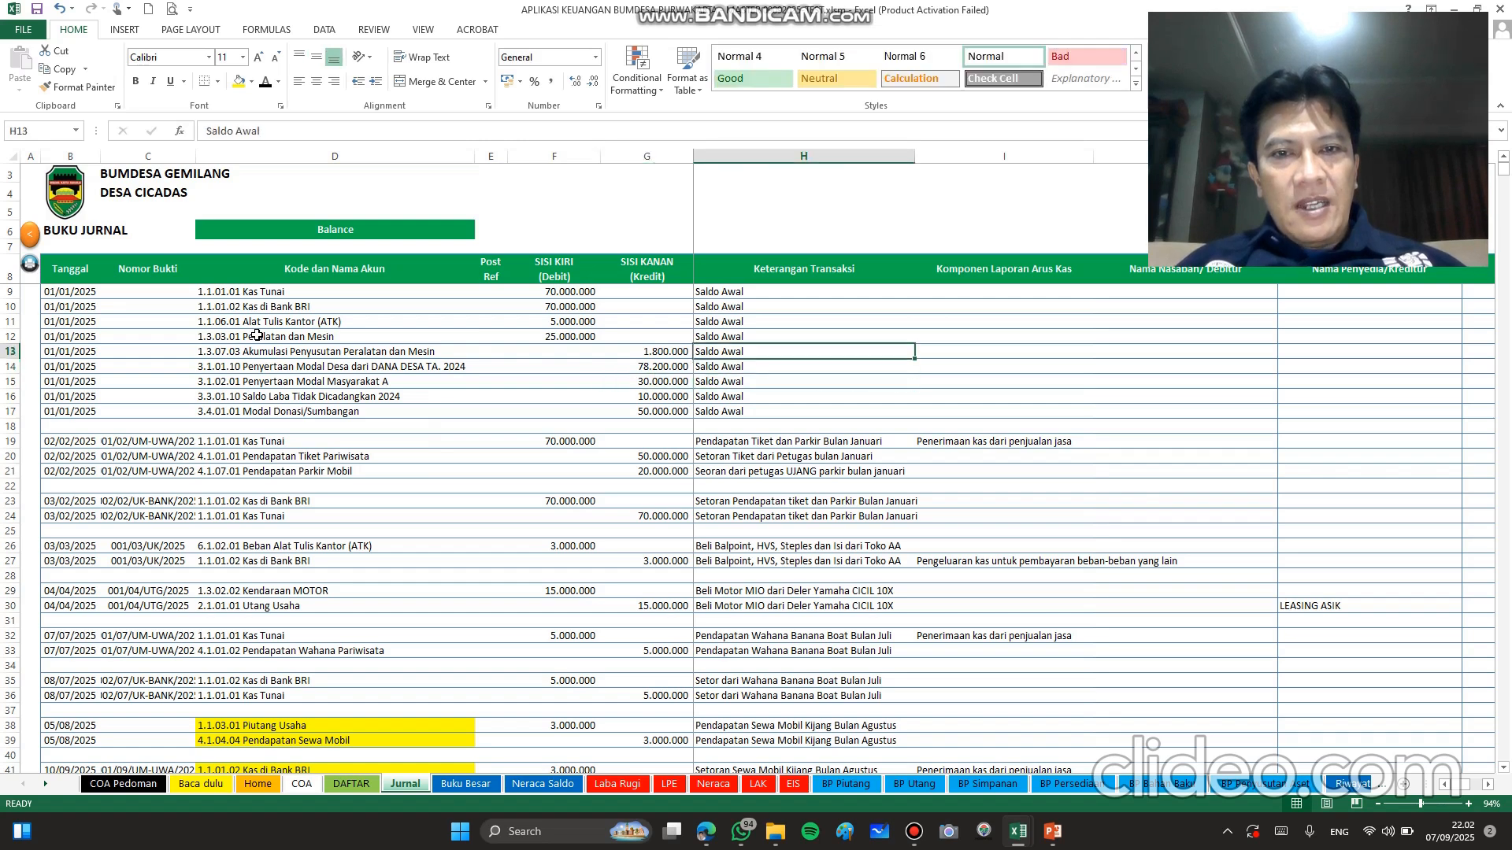
{"action": "key", "text": "Down"}
{"action": "key", "text": "Down"}
{"action": "key", "text": "Down"}
{"action": "key", "text": "Down"}
{"action": "key", "text": "Down"}
{"action": "key", "text": "Down"}
{"action": "key", "text": "Down"}
{"action": "key", "text": "Down"}
{"action": "key", "text": "Down"}
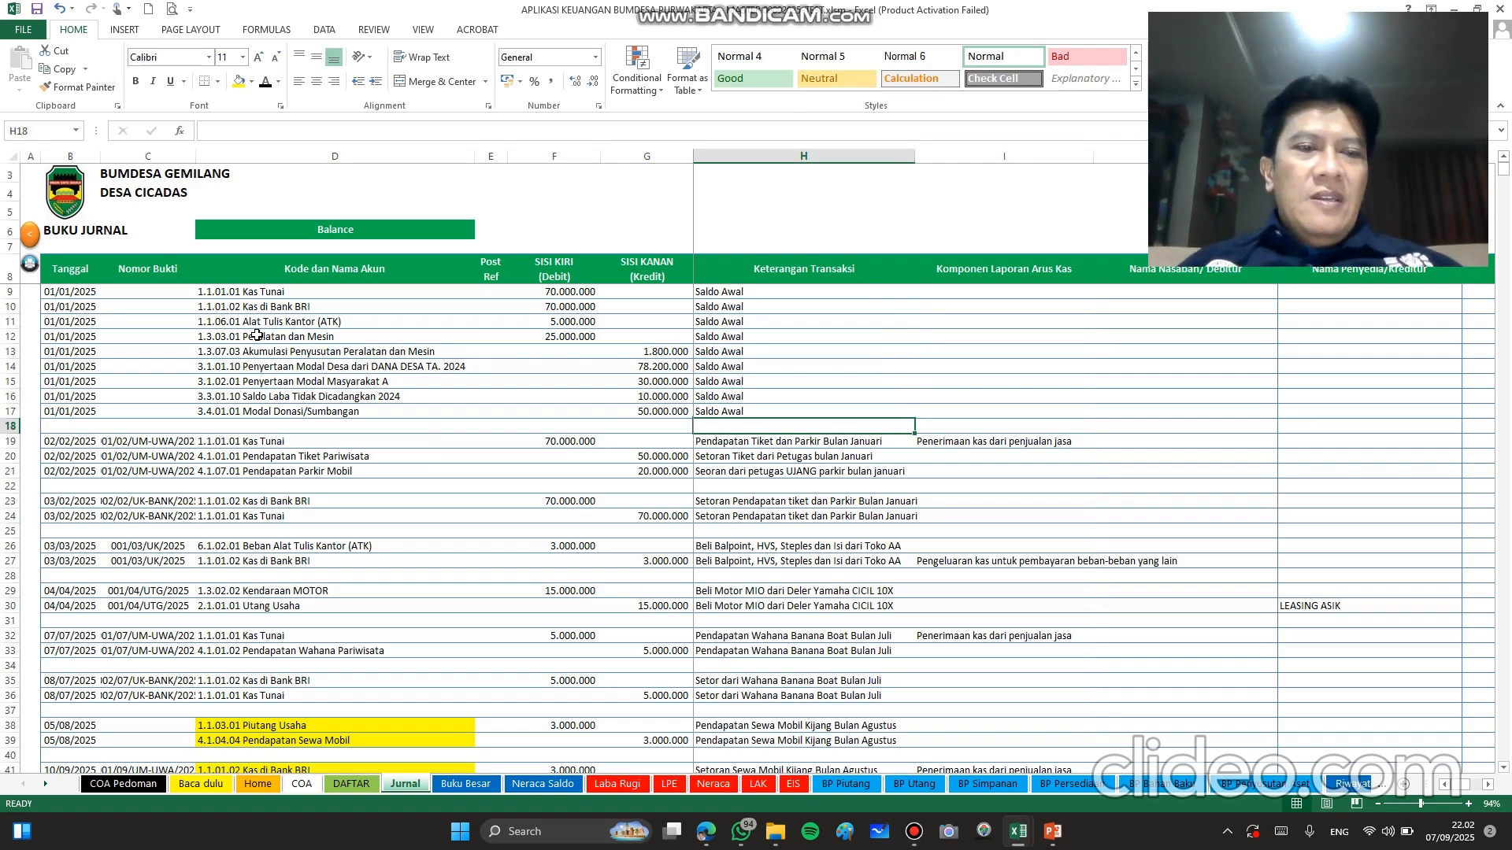
Step: Examine the proof number of the 02/02/2025 Kas Tunai entry in row 19 alongside its date and account
{"action": "key", "text": "Left"}
{"action": "key", "text": "Left"}
{"action": "key", "text": "Left"}
{"action": "key", "text": "Left"}
{"action": "key", "text": "Left"}
{"action": "key", "text": "Down"}
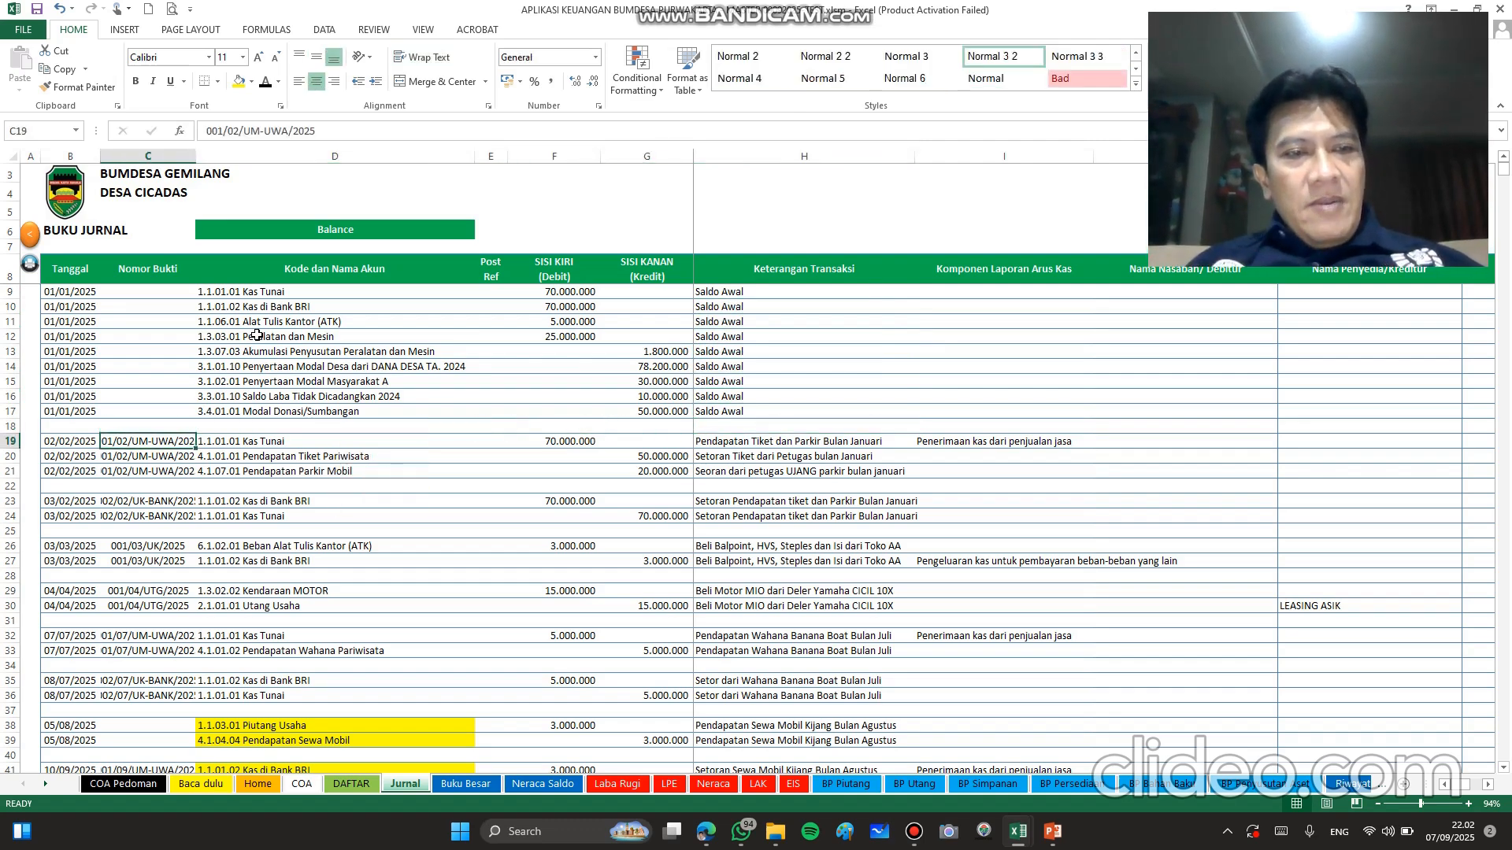
{"action": "key", "text": "Right"}
{"action": "key", "text": "Left"}
{"action": "key", "text": "Left"}
{"action": "key", "text": "Right"}
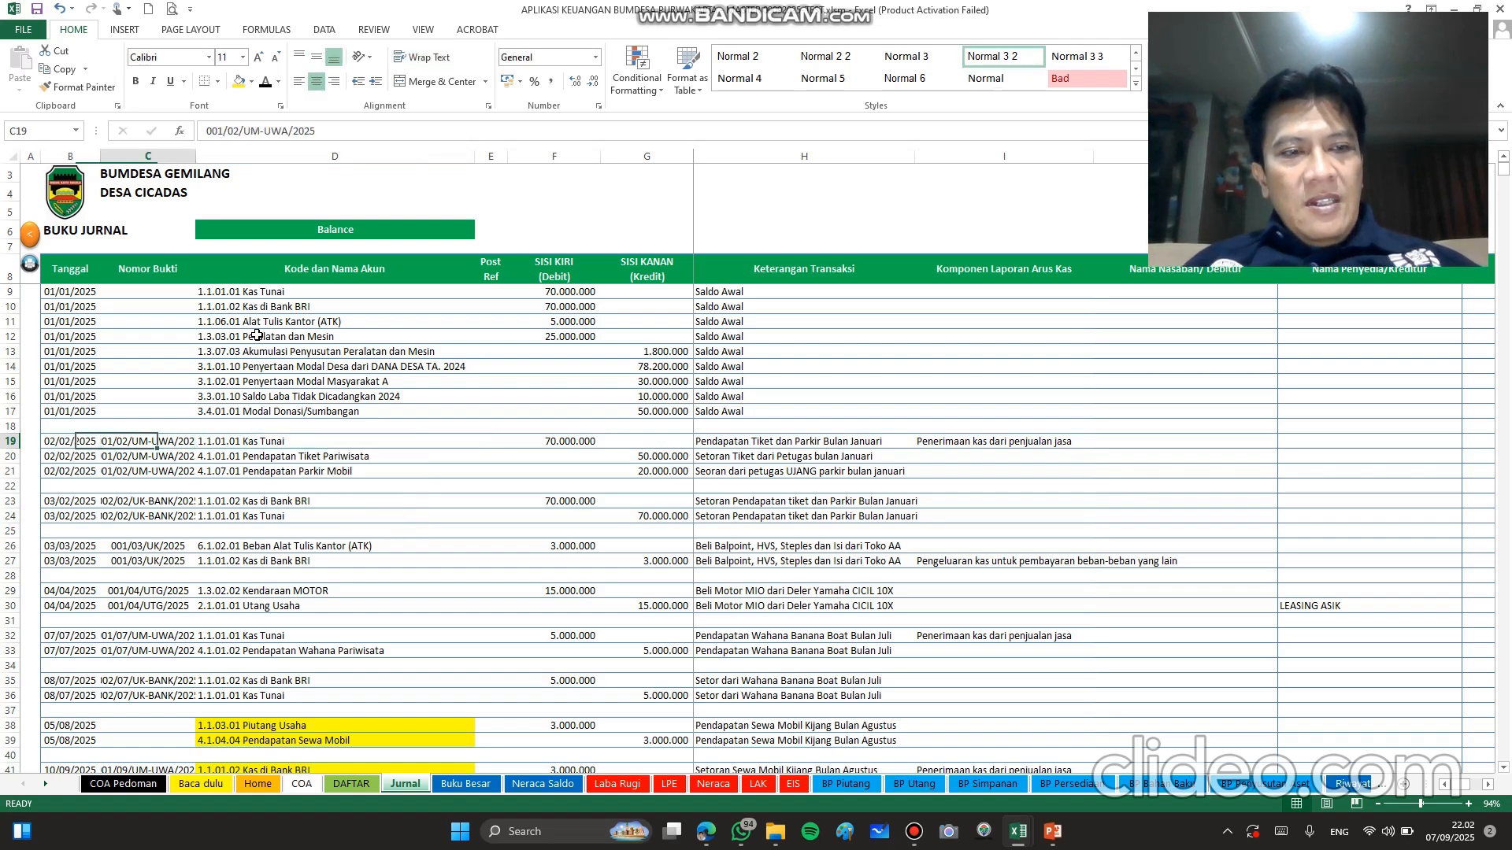
{"action": "key", "text": "Right"}
{"action": "key", "text": "Right"}
{"action": "key", "text": "Left"}
{"action": "key", "text": "Left"}
{"action": "key", "text": "Left"}
{"action": "key", "text": "Right"}
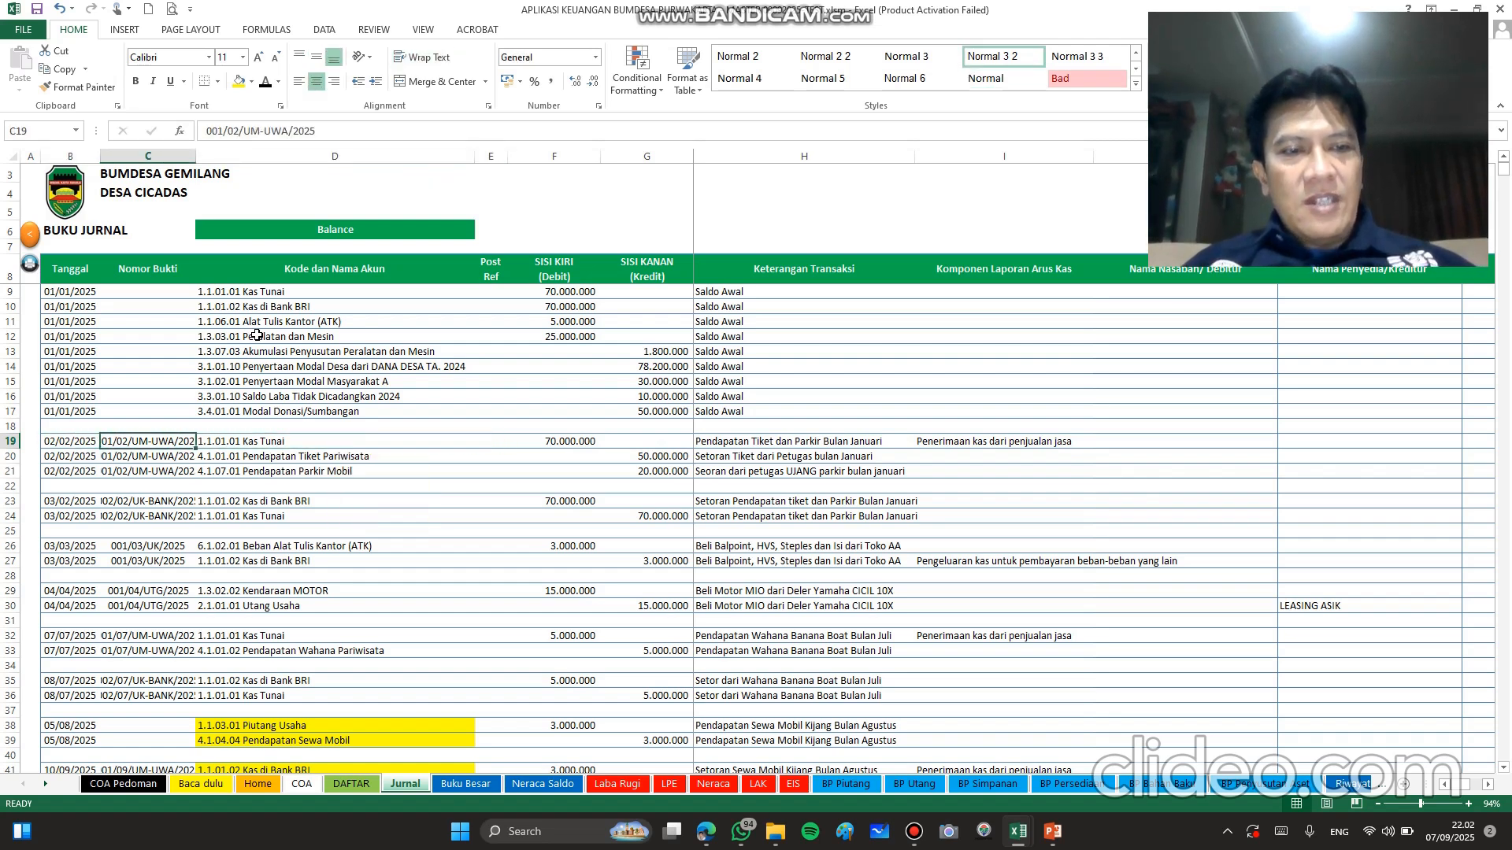
{"action": "key", "text": "Right"}
{"action": "key", "text": "Right"}
{"action": "key", "text": "Left"}
{"action": "key", "text": "Left"}
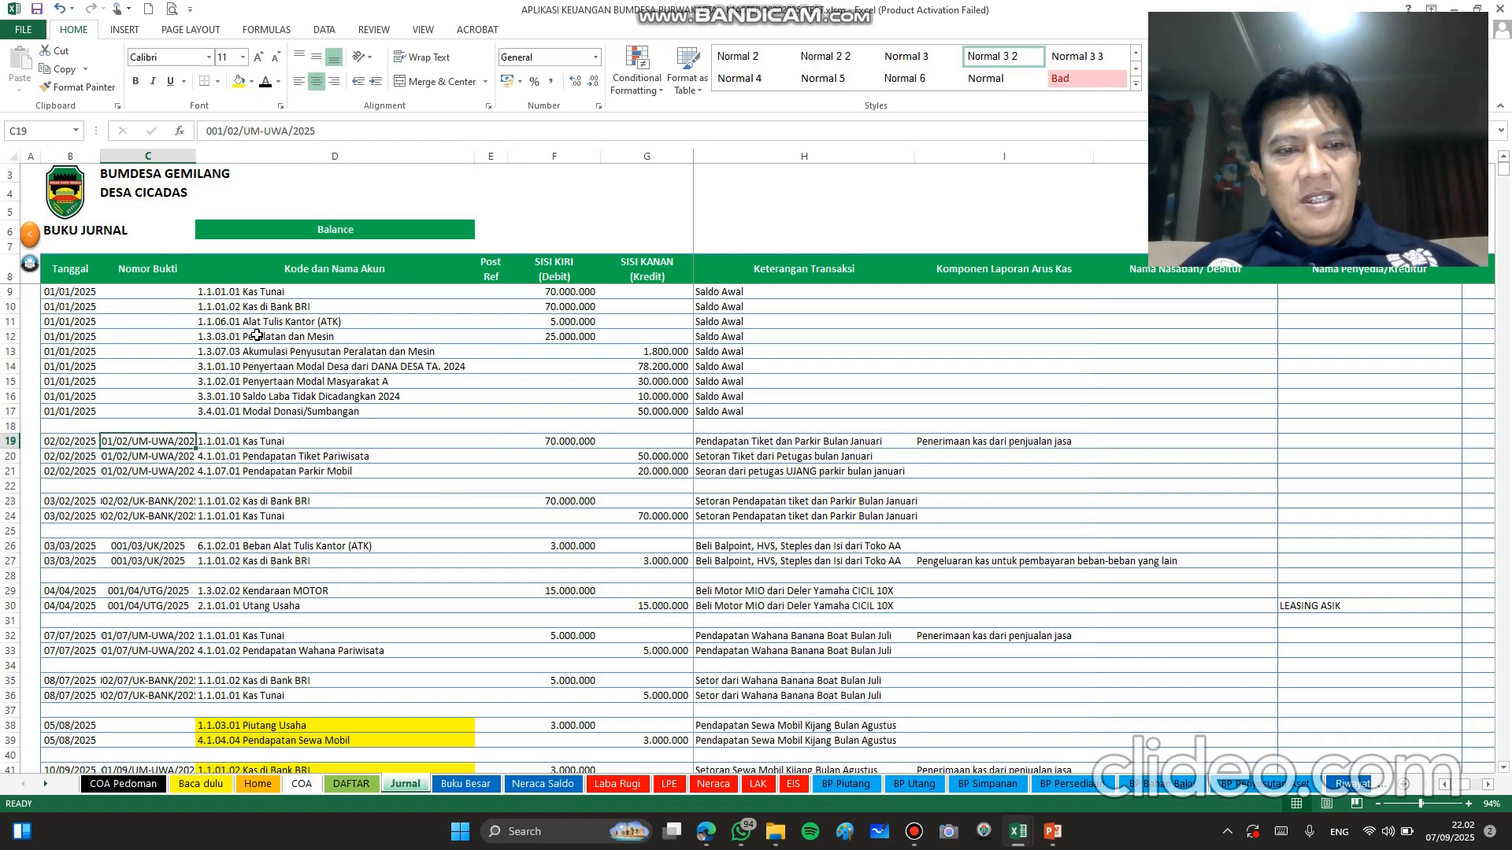
Step: Examine the Kas Tunai account and debit columns in row 19, then return to the entry's date
{"action": "key", "text": "Right"}
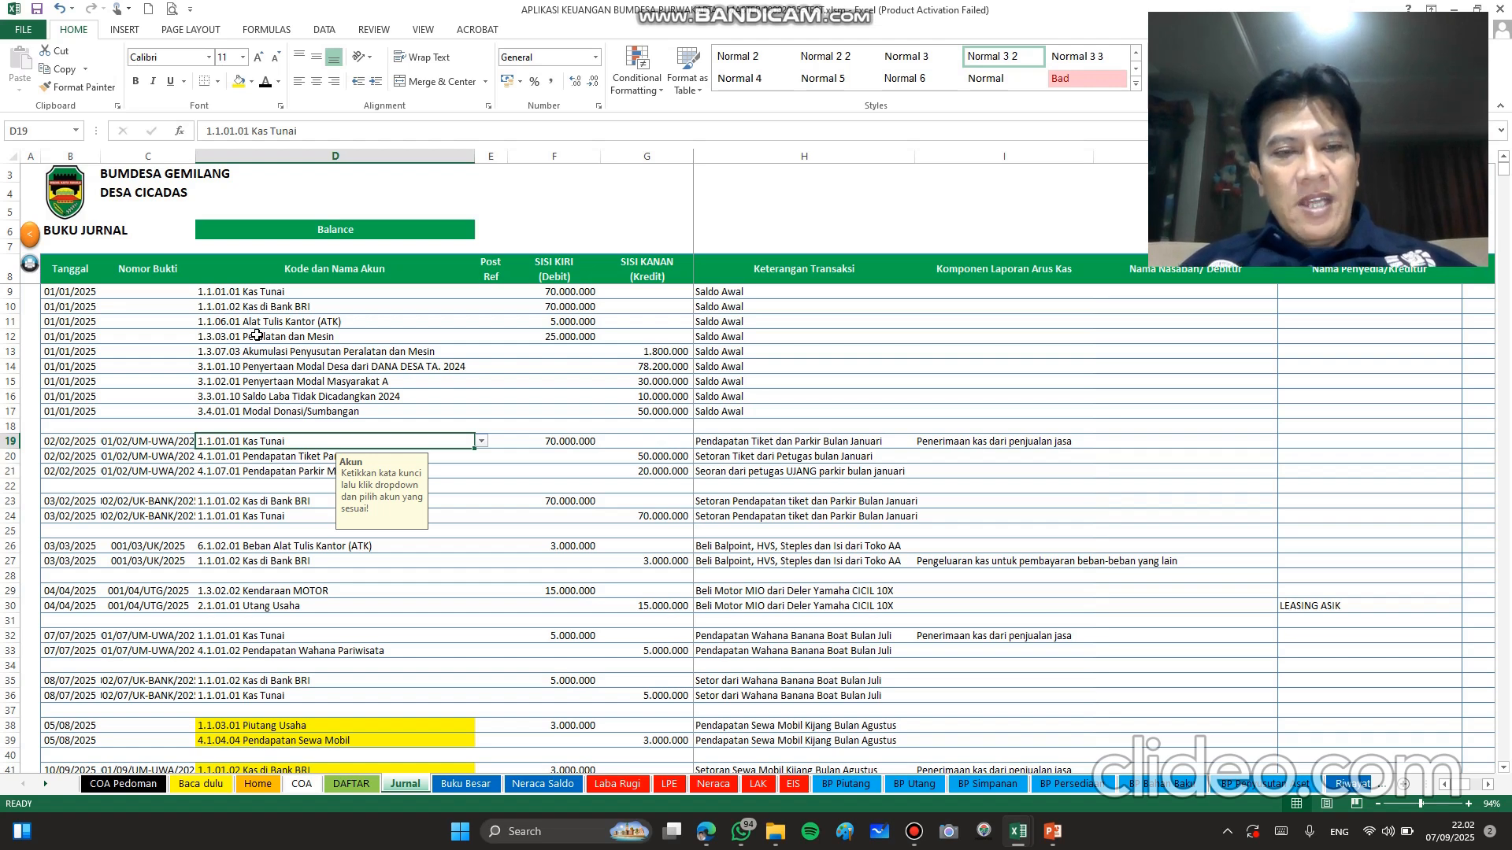
{"action": "key", "text": "Left"}
{"action": "key", "text": "Right"}
{"action": "key", "text": "Right"}
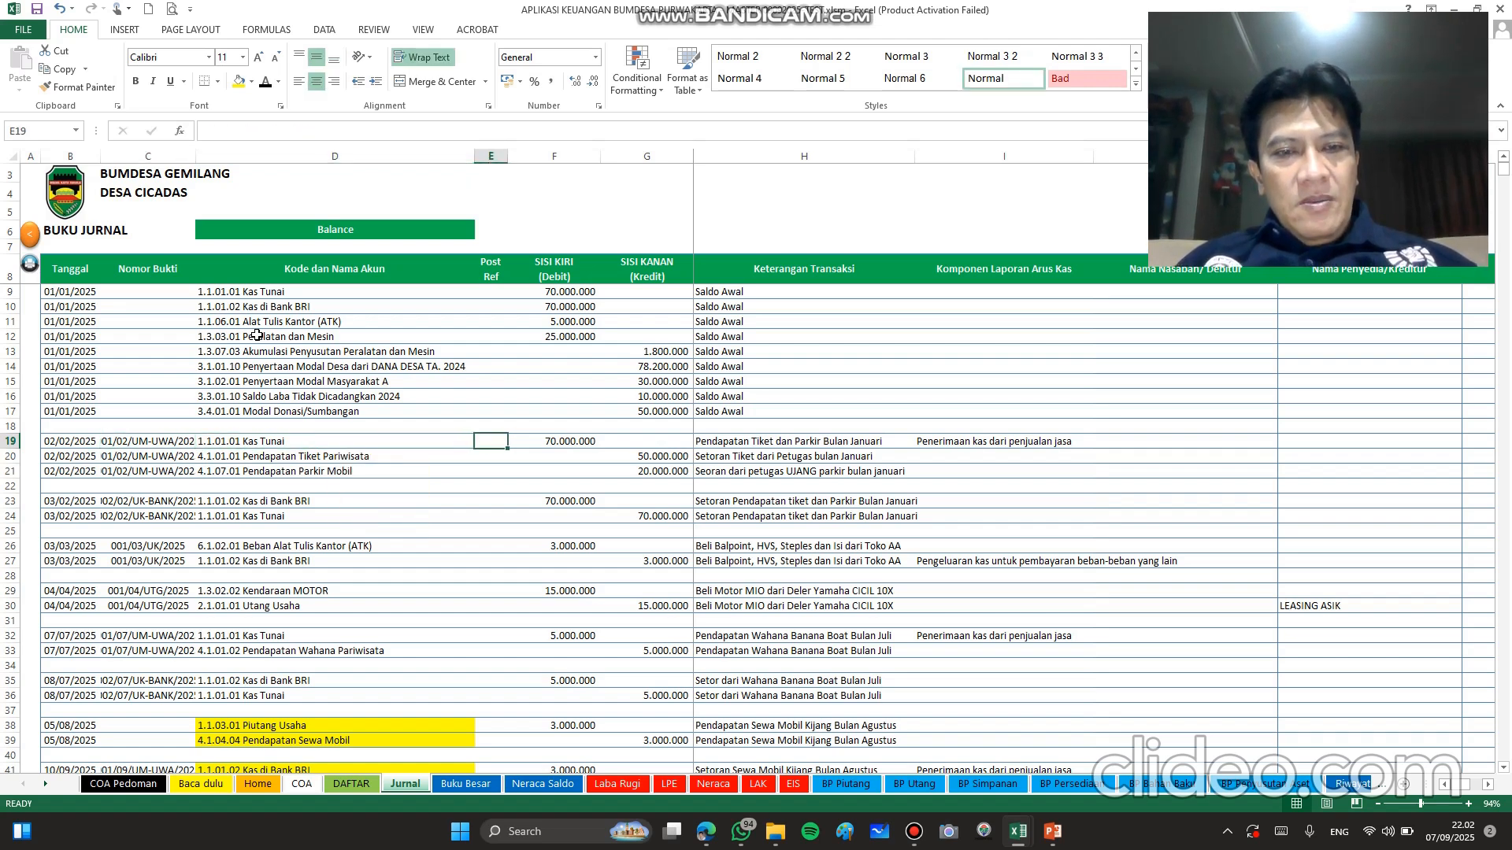
{"action": "key", "text": "Right"}
{"action": "key", "text": "Left"}
{"action": "key", "text": "Left"}
{"action": "key", "text": "Left"}
{"action": "key", "text": "Left"}
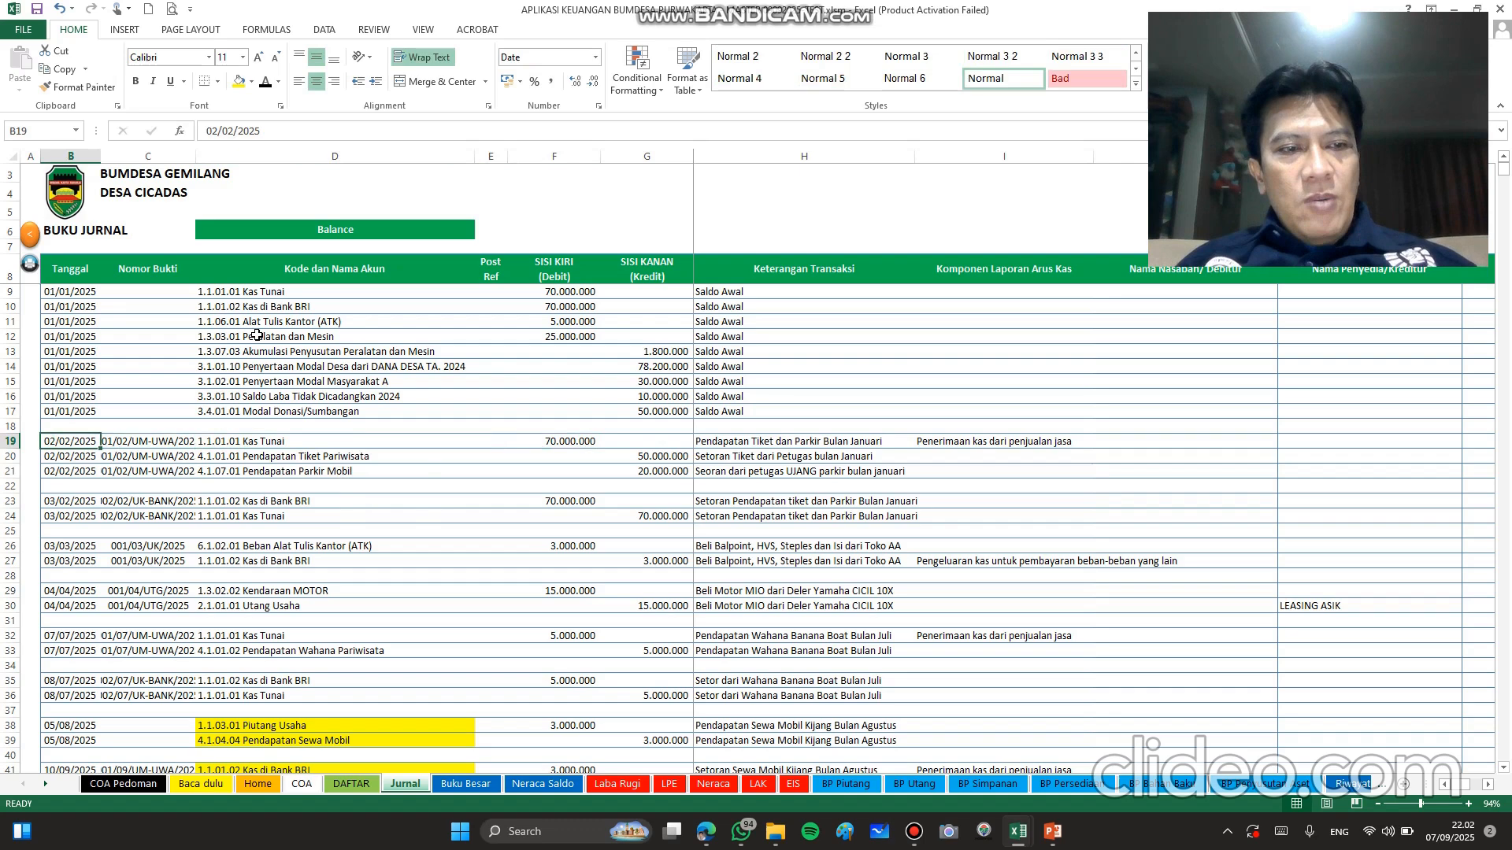
Step: Examine the accounts of the 02/02/2025 transaction in rows 19 to 21: Kas Tunai, Pendapatan Tiket Pariwisata and Pendapatan Parkir Mobil
{"action": "key", "text": "Right"}
{"action": "key", "text": "Right"}
{"action": "key", "text": "Down"}
{"action": "key", "text": "Down"}
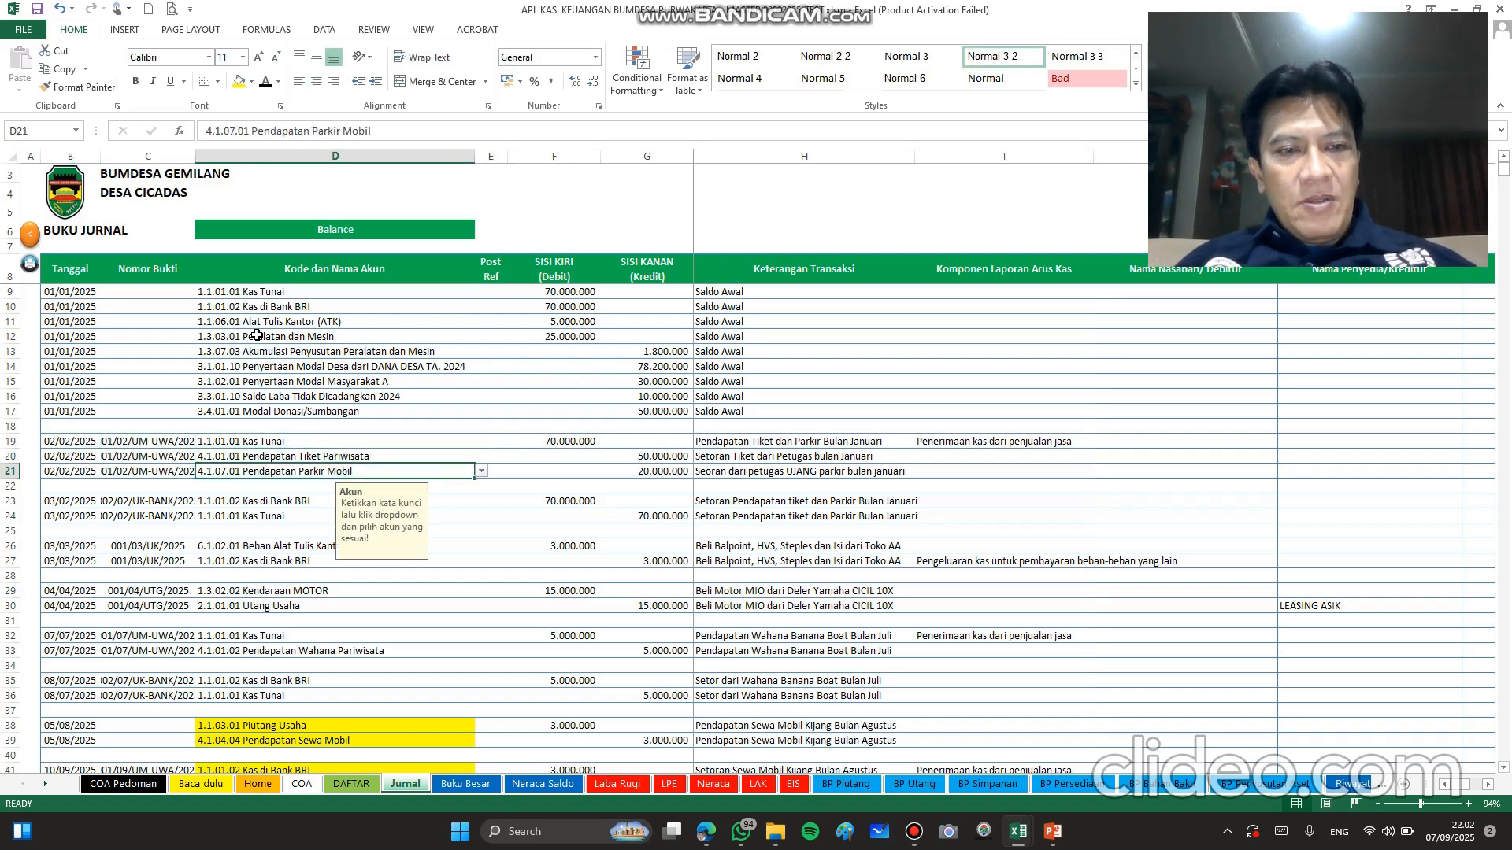
{"action": "key", "text": "Down"}
{"action": "key", "text": "Up"}
{"action": "key", "text": "Up"}
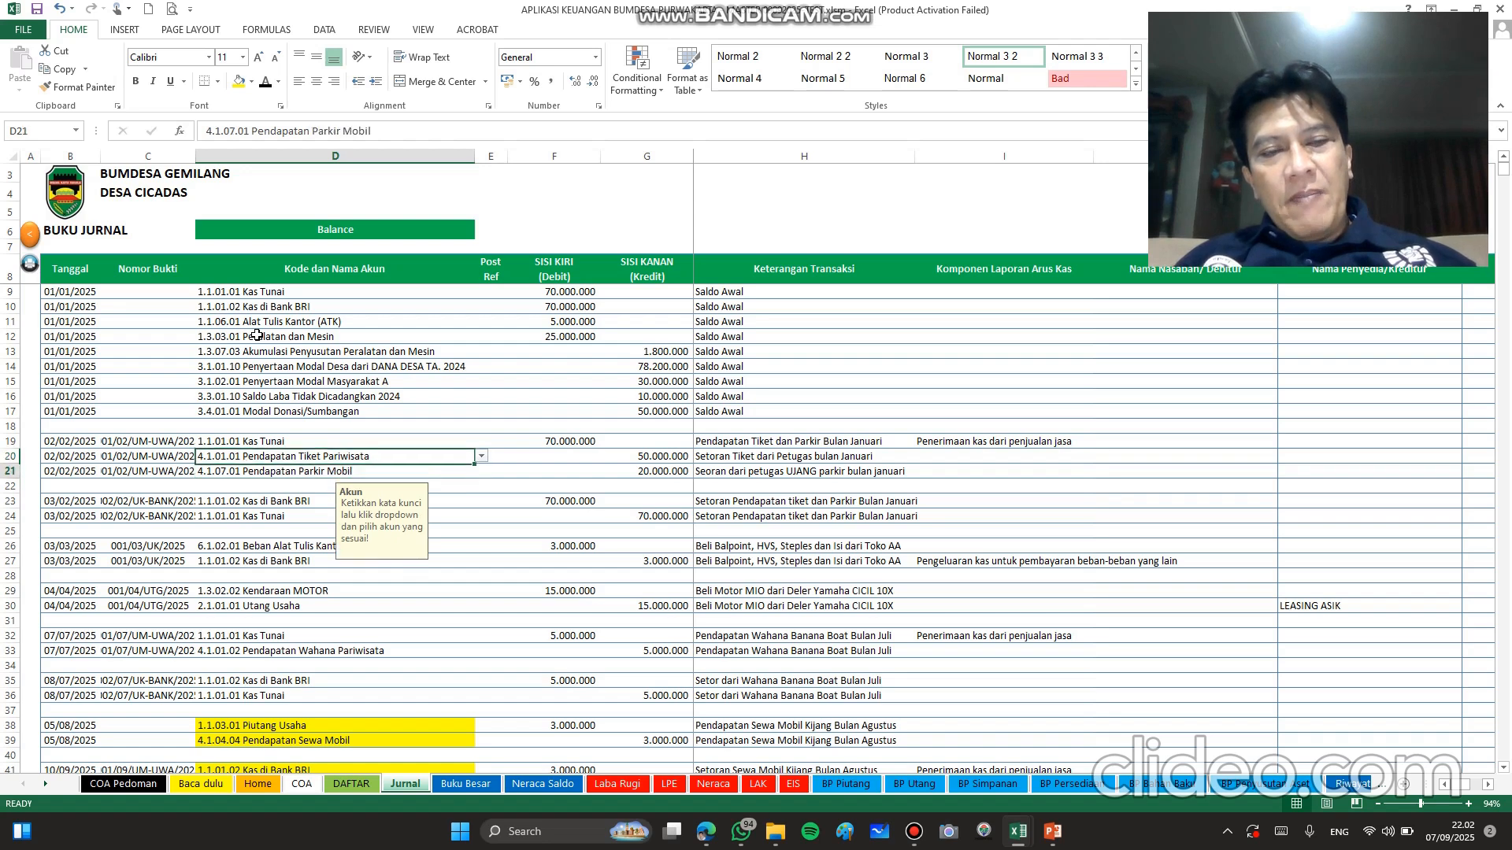
{"action": "key", "text": "Up"}
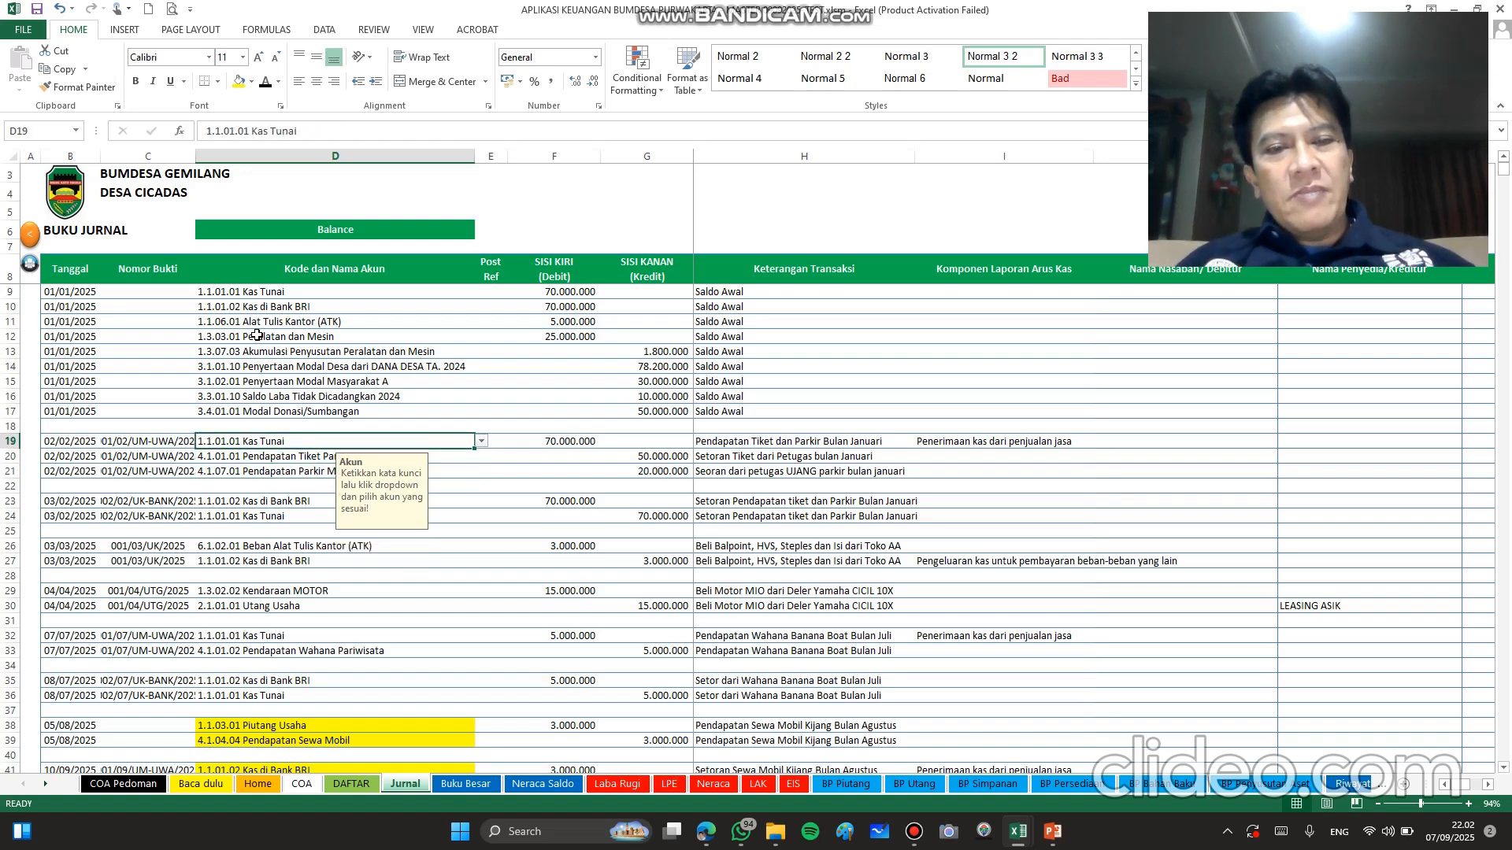
{"action": "key", "text": "Right"}
{"action": "key", "text": "Right"}
{"action": "key", "text": "Left"}
{"action": "key", "text": "Left"}
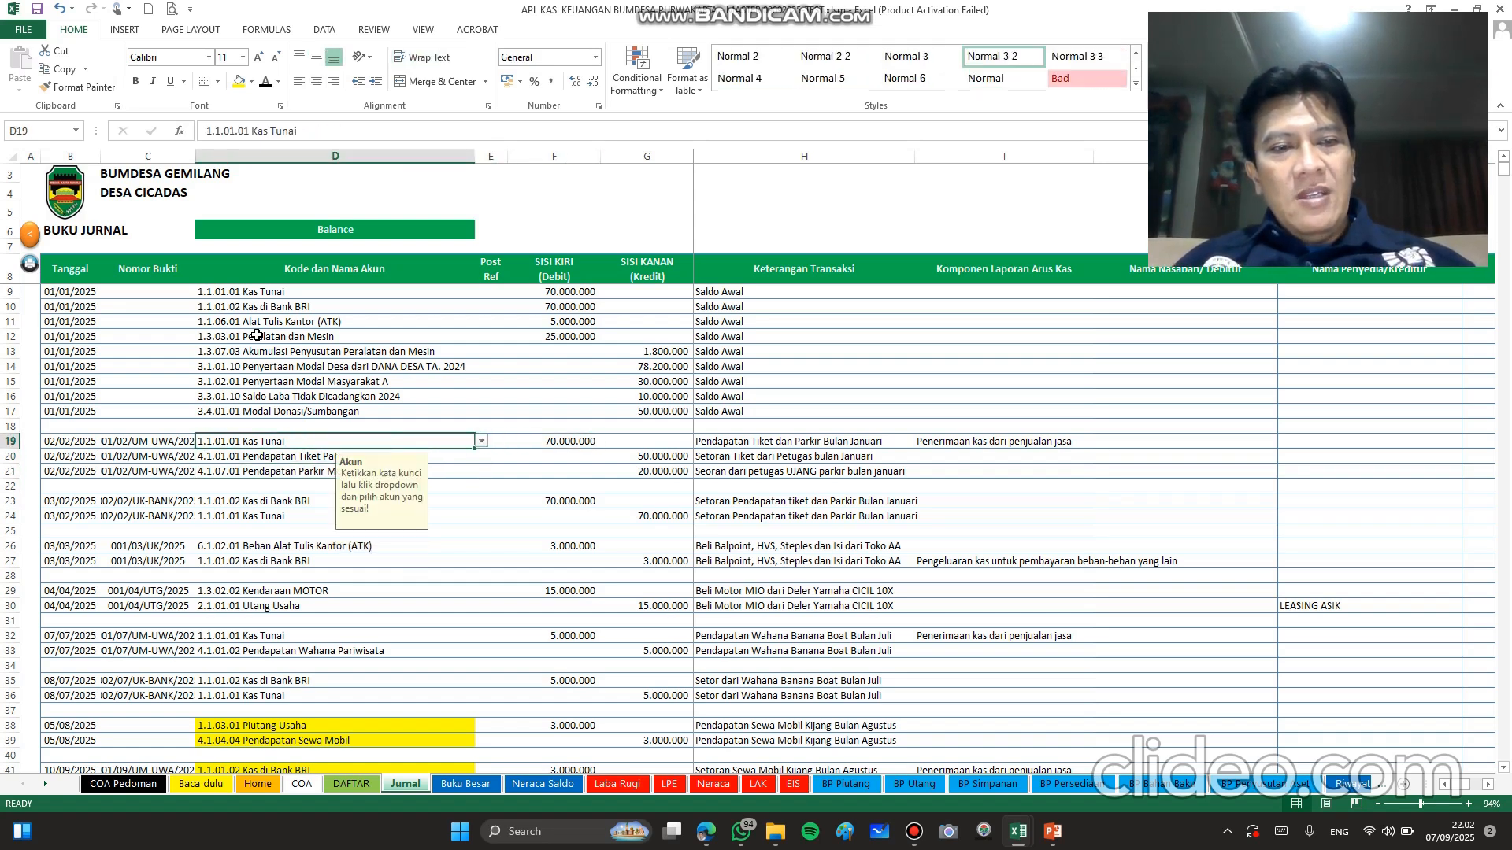
{"action": "key", "text": "Down"}
{"action": "key", "text": "Down"}
{"action": "key", "text": "Up"}
{"action": "key", "text": "Down"}
Step: Compare the debit and credit amounts of the 02/02/2025 transaction across rows 19 to 21
{"action": "key", "text": "Right"}
{"action": "key", "text": "Right"}
{"action": "key", "text": "Right"}
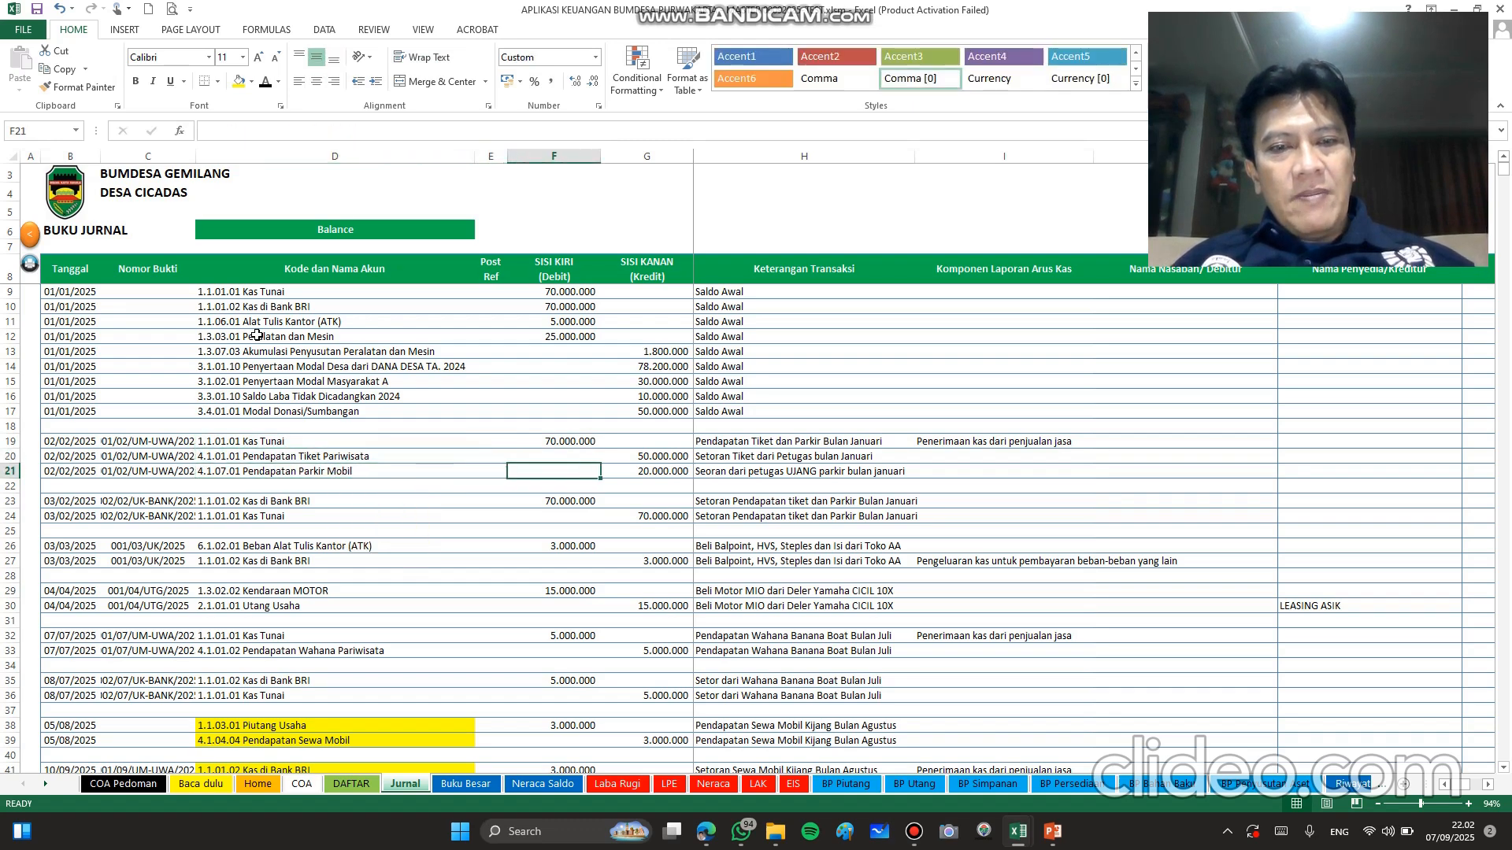
{"action": "key", "text": "Up"}
{"action": "key", "text": "Down"}
{"action": "key", "text": "Up"}
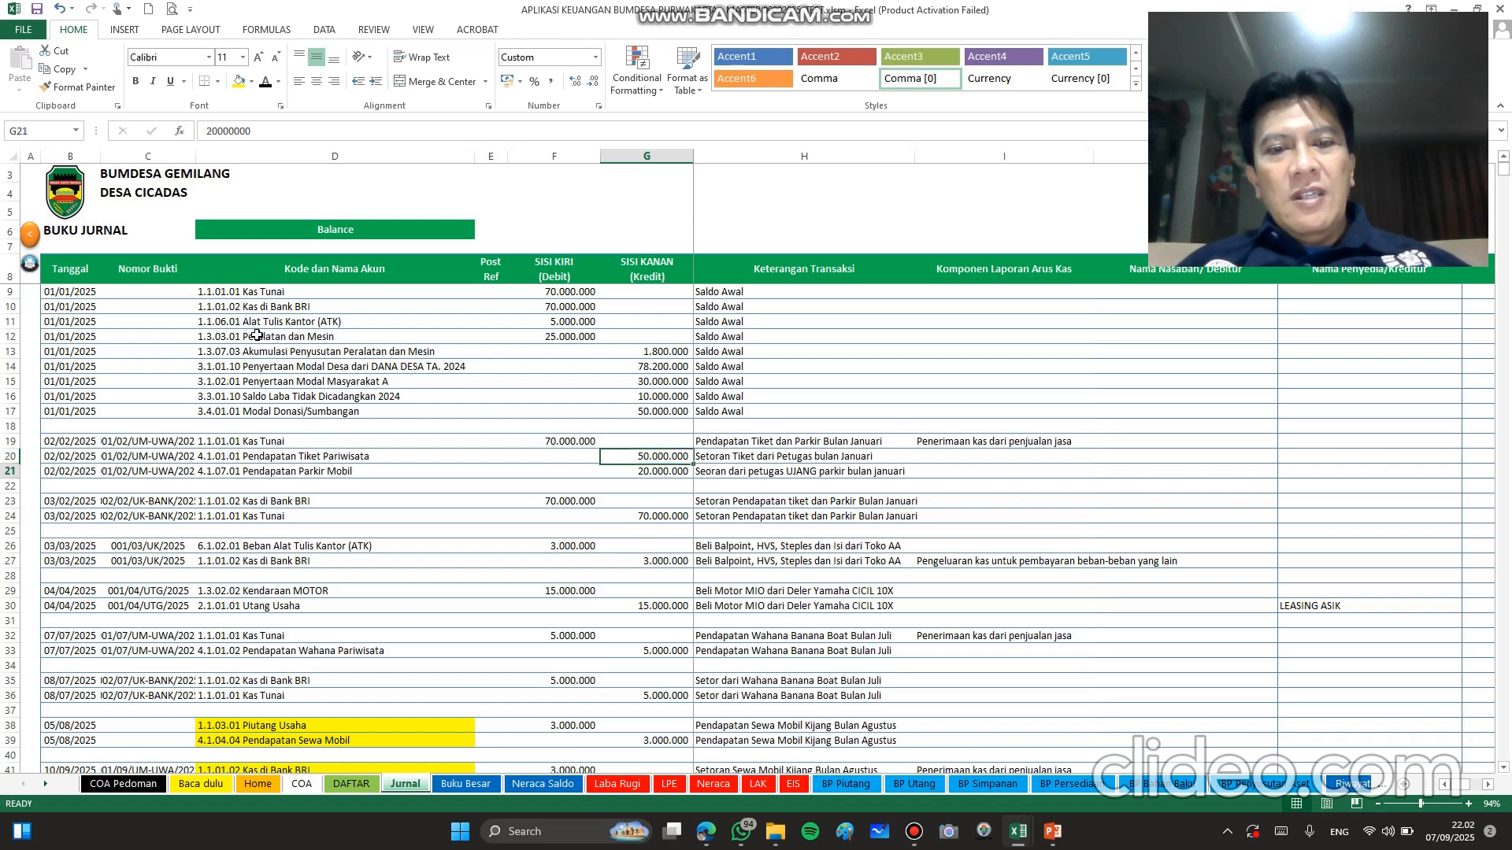
{"action": "key", "text": "Down"}
{"action": "key", "text": "Up"}
{"action": "key", "text": "Up"}
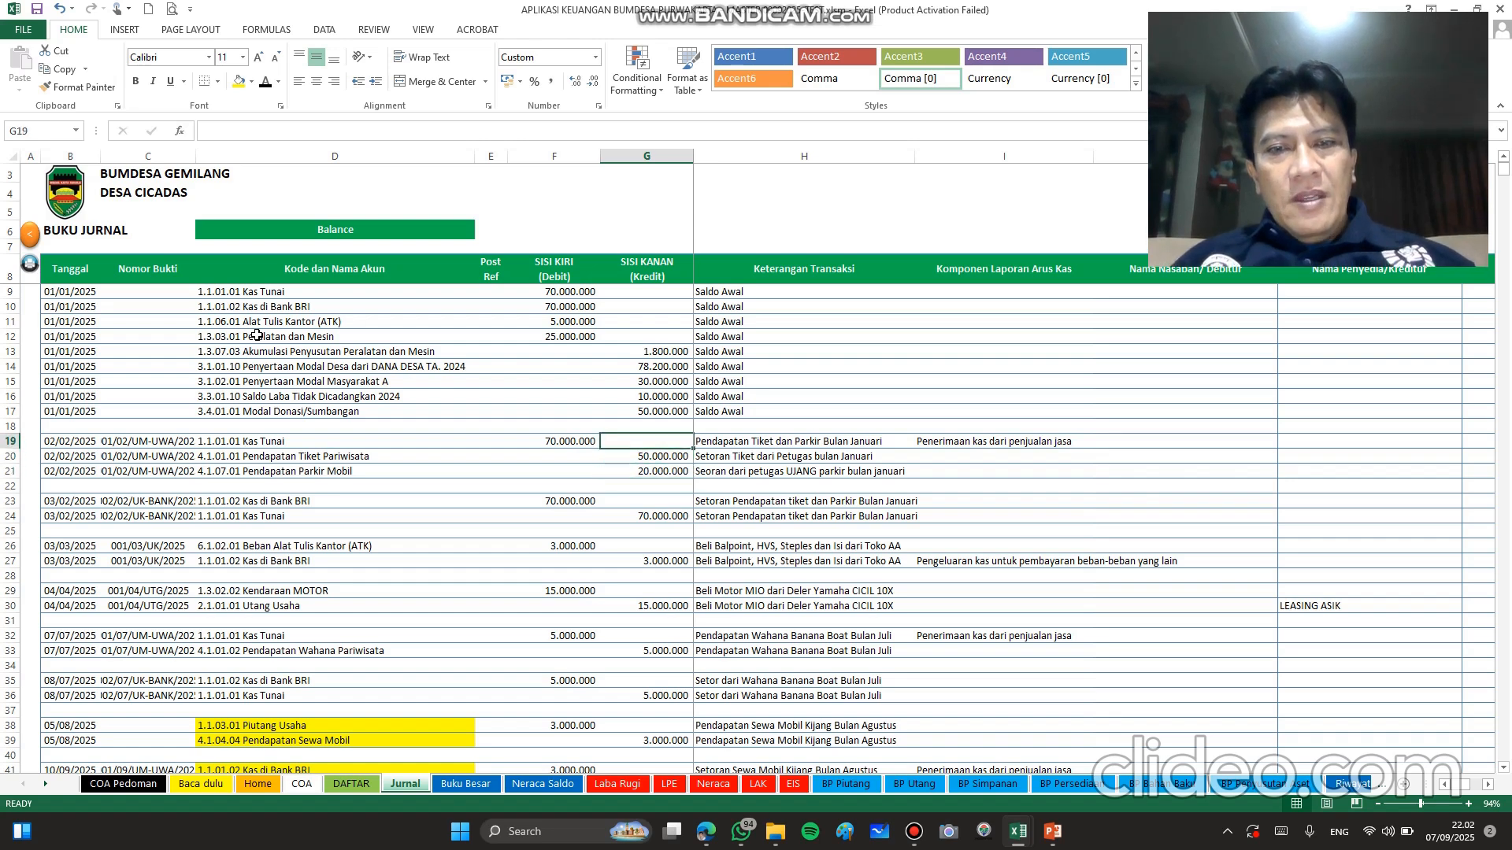
Step: Examine the row 19 transaction description and go back up to the Saldo Awal descriptions at row 10
{"action": "key", "text": "Right"}
{"action": "key", "text": "Left"}
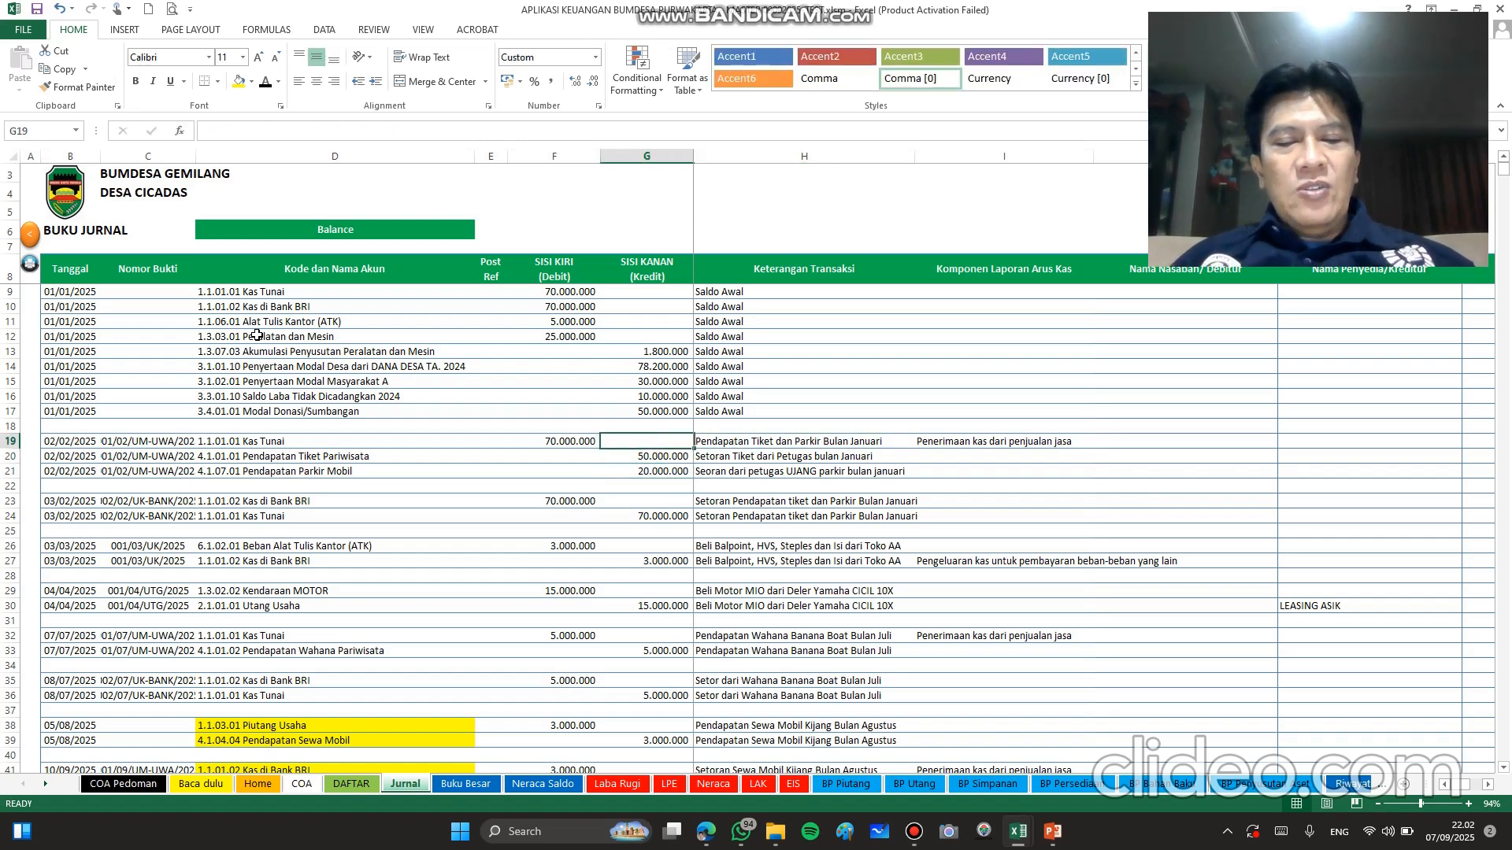
{"action": "key", "text": "Right"}
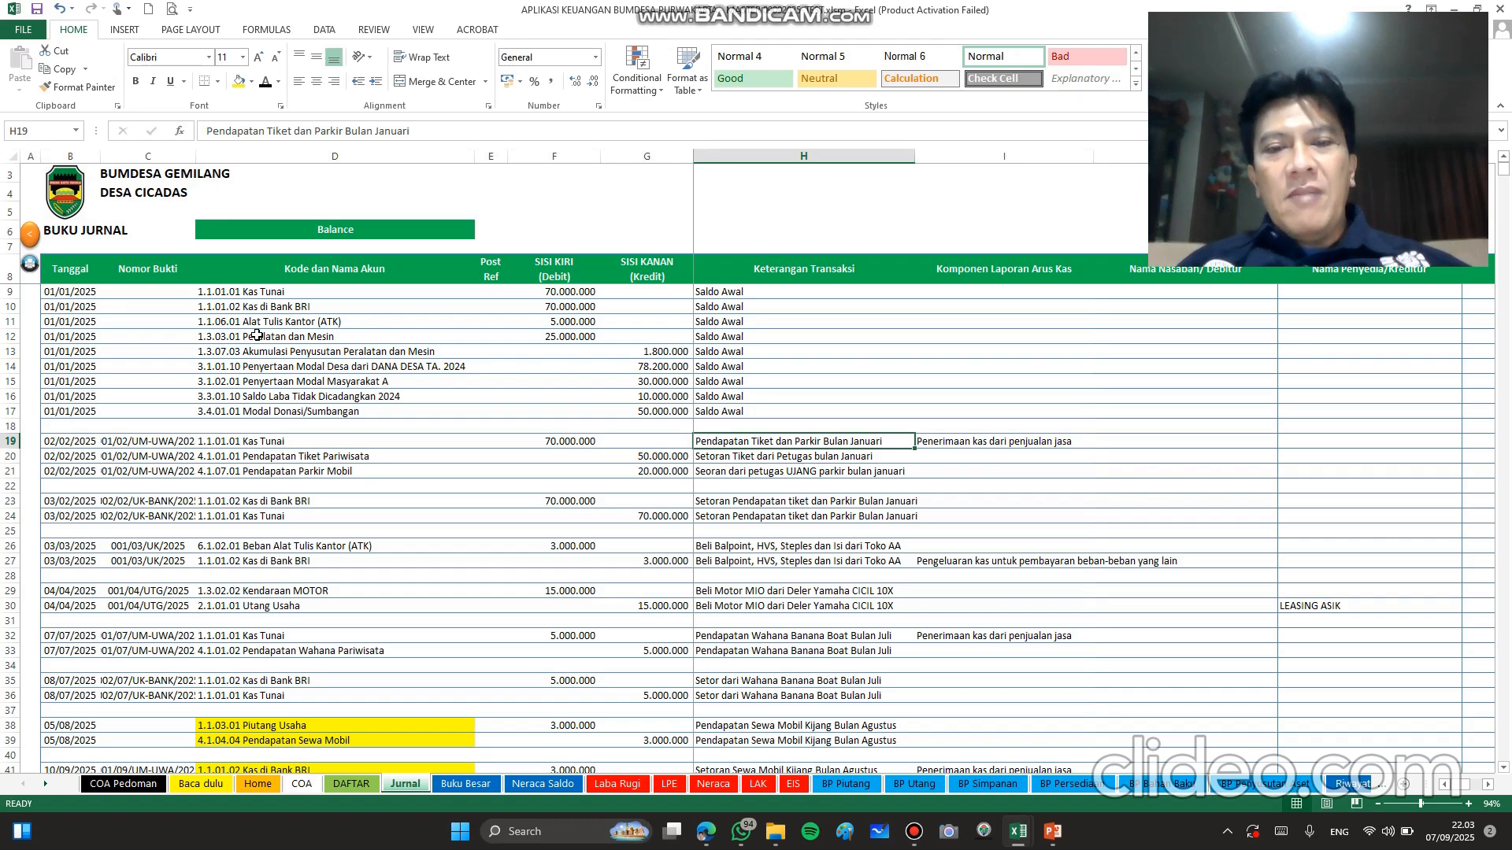
{"action": "key", "text": "Left"}
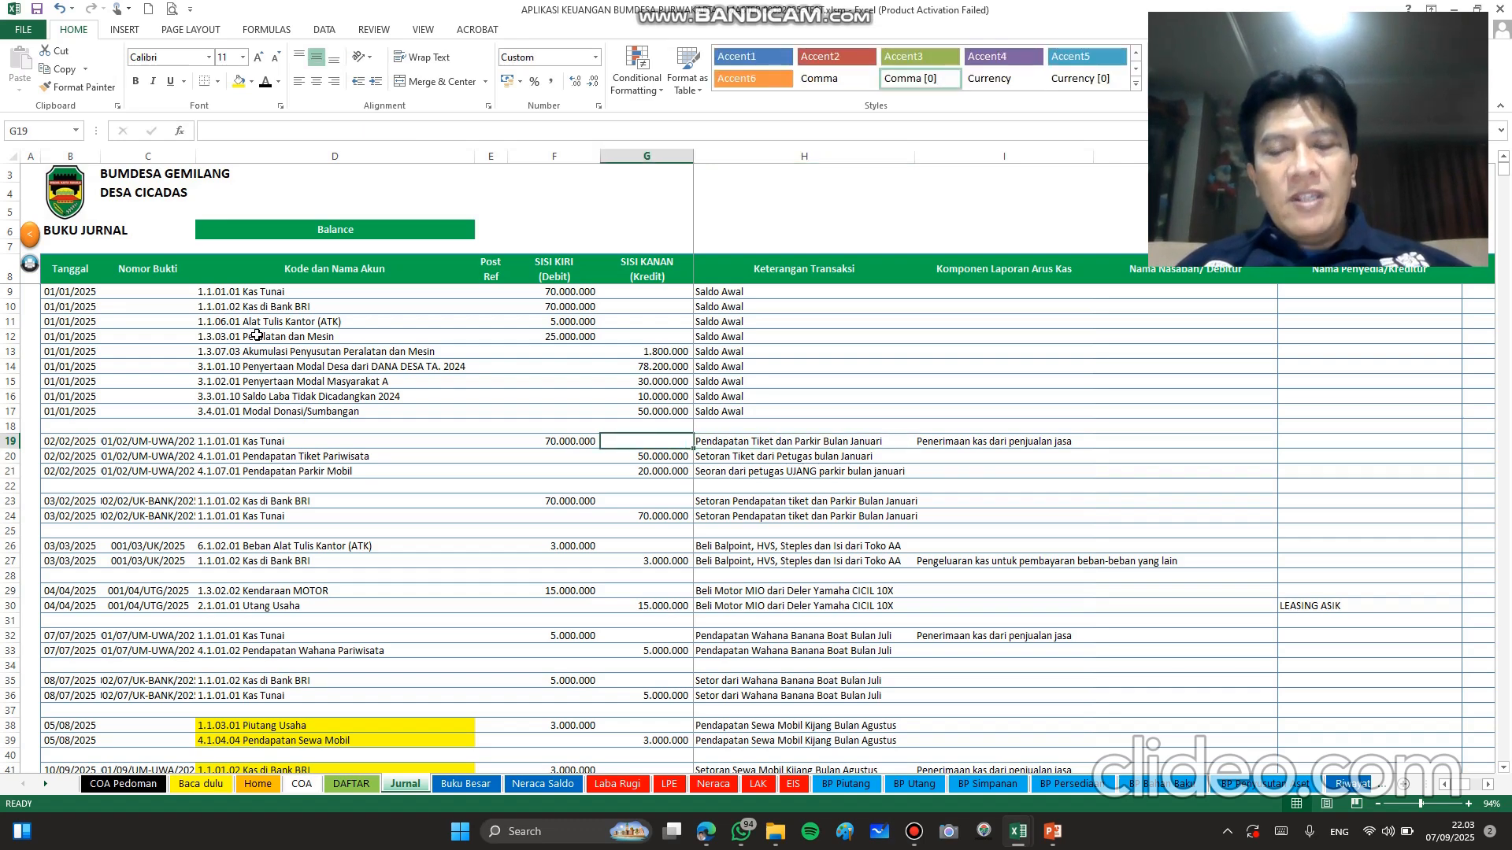
{"action": "key", "text": "Right"}
{"action": "key", "text": "Up"}
{"action": "key", "text": "Up"}
{"action": "key", "text": "Up"}
{"action": "key", "text": "Up"}
{"action": "key", "text": "Up"}
{"action": "key", "text": "Up"}
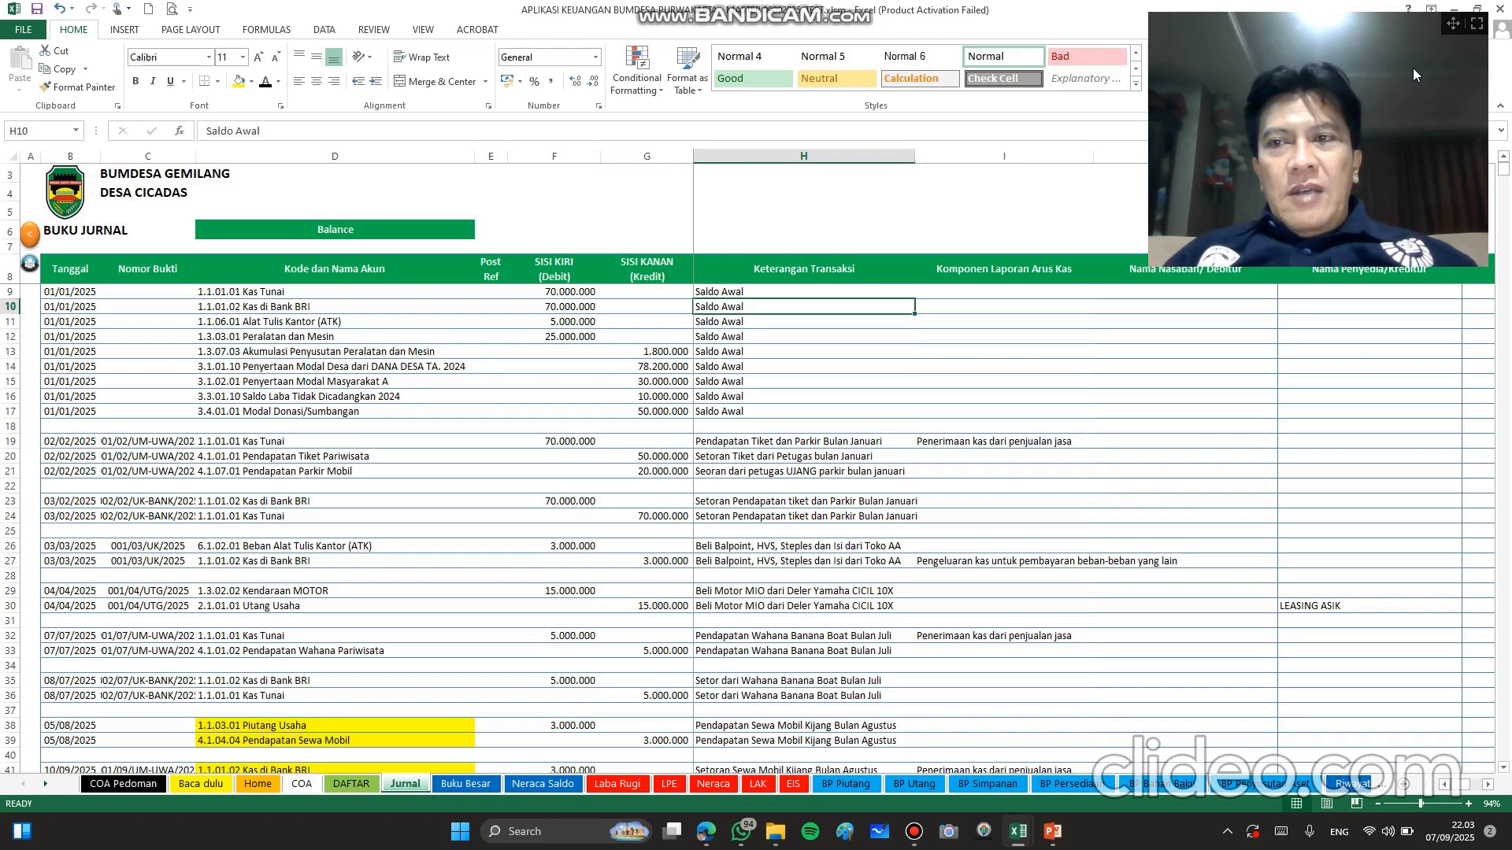
Step: Examine the cash flow component, customer/debtor and supplier/creditor columns of the Saldo Awal entry in row 9
{"action": "left_click_drag", "start_coordinate": [1447, 20], "coordinate": [1393, 8]}
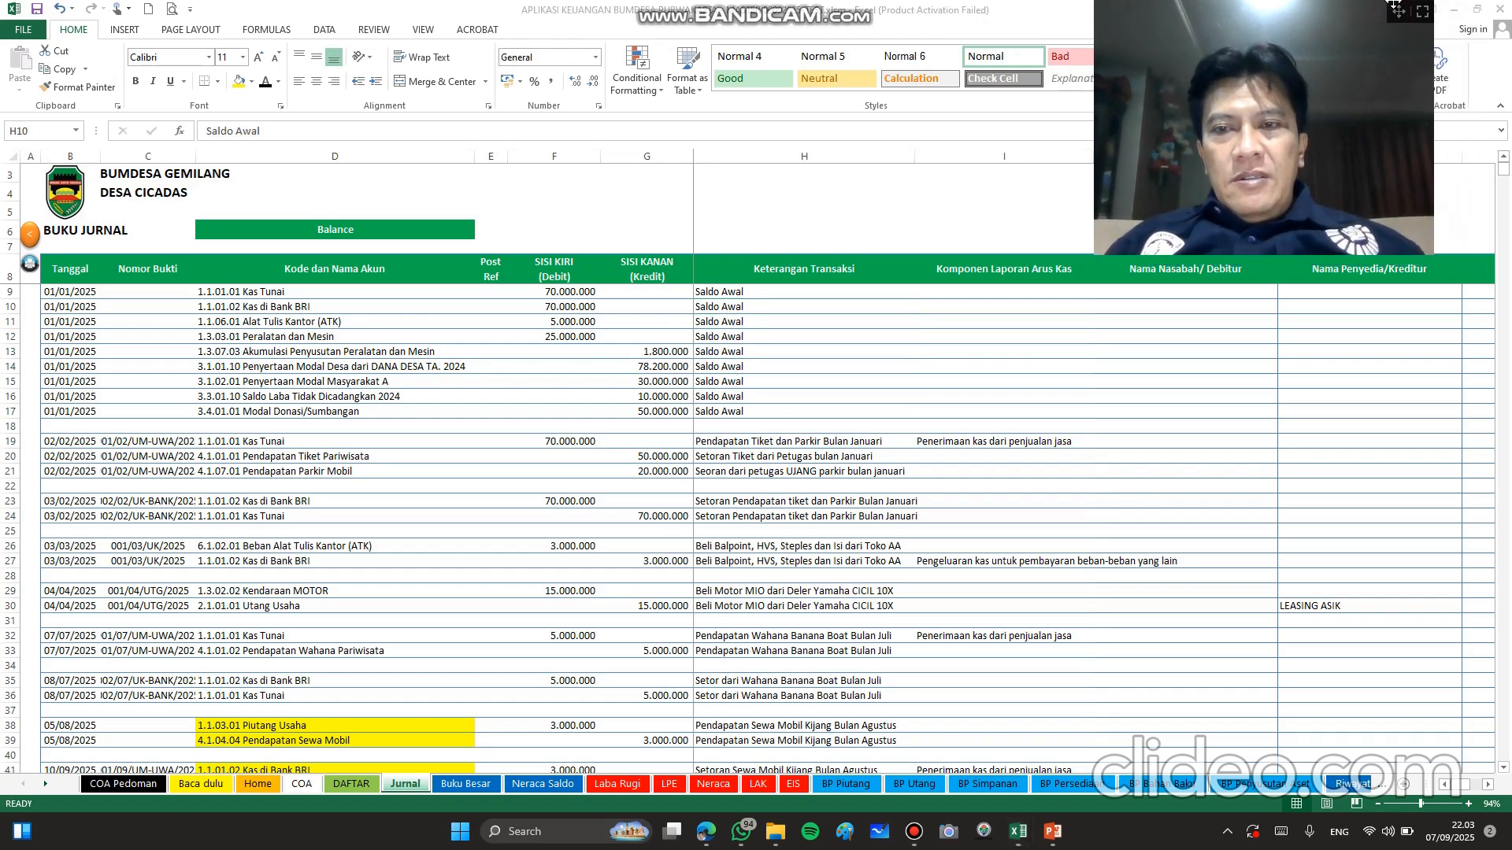
{"action": "left_click", "coordinate": [806, 303]}
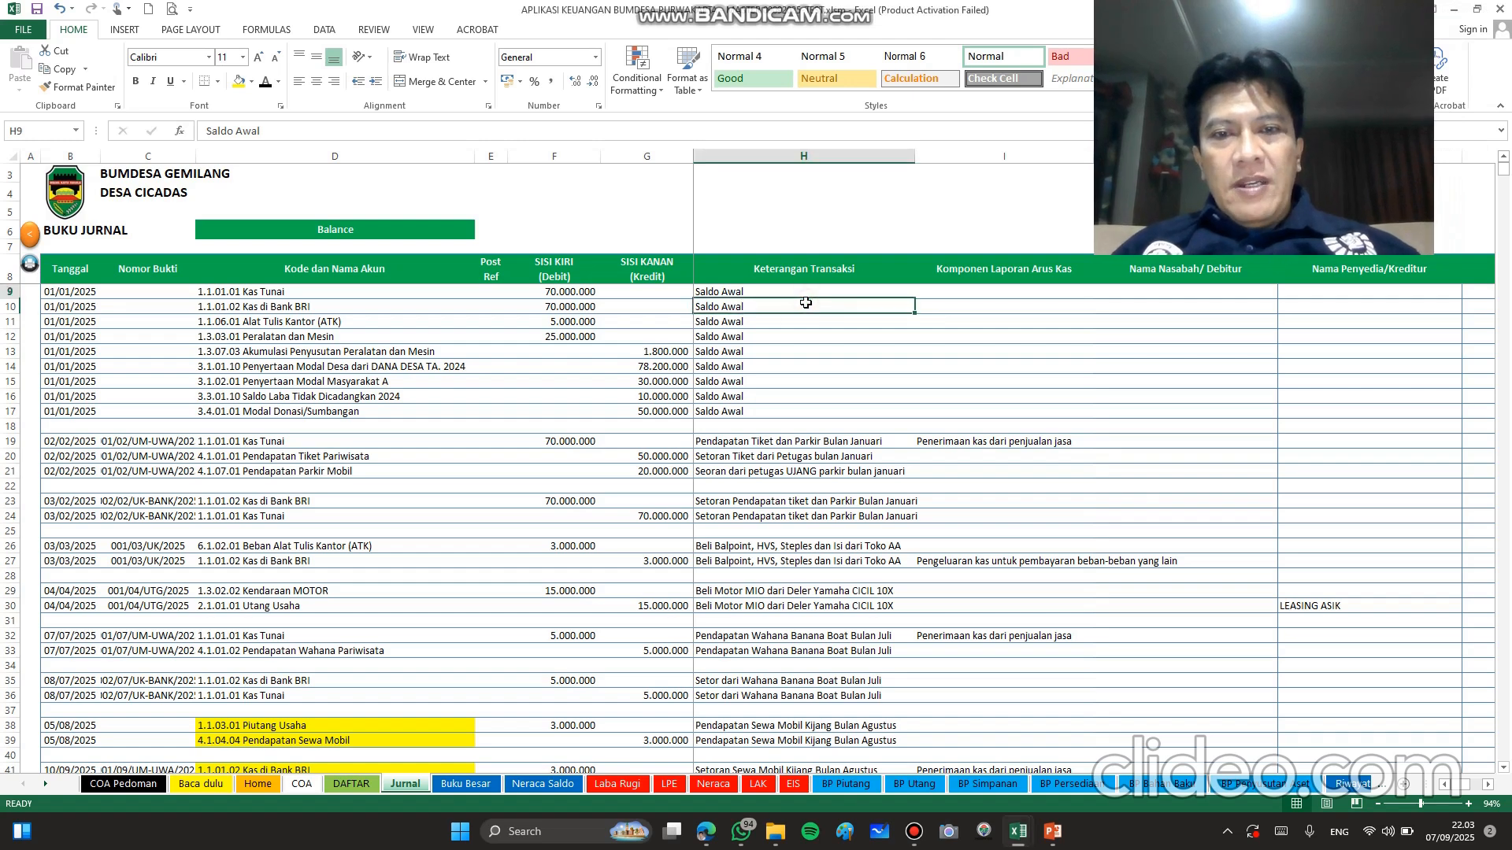
{"action": "key", "text": "Up"}
{"action": "key", "text": "Right"}
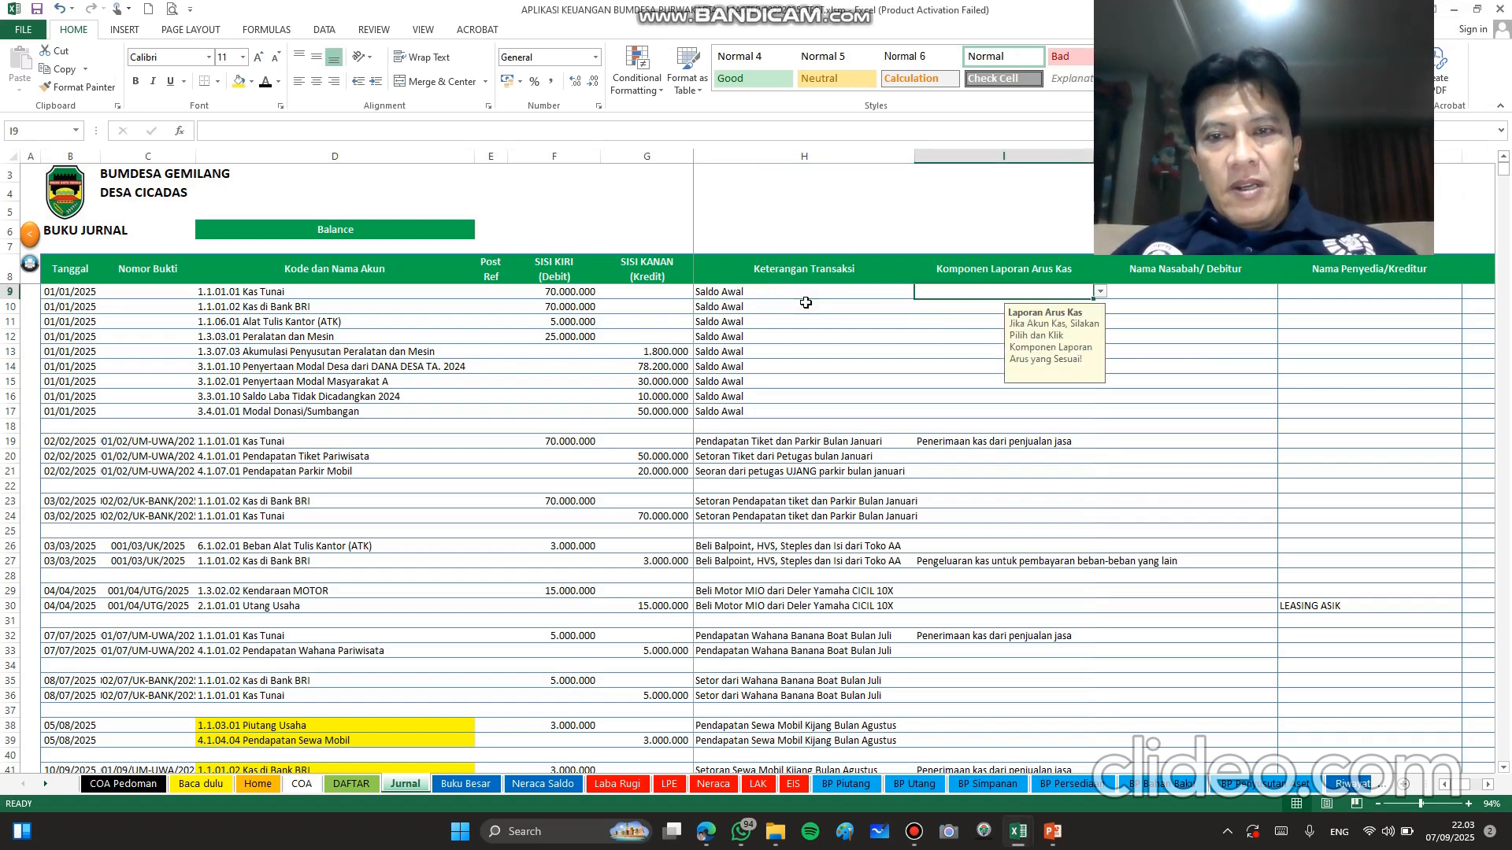
{"action": "key", "text": "Right"}
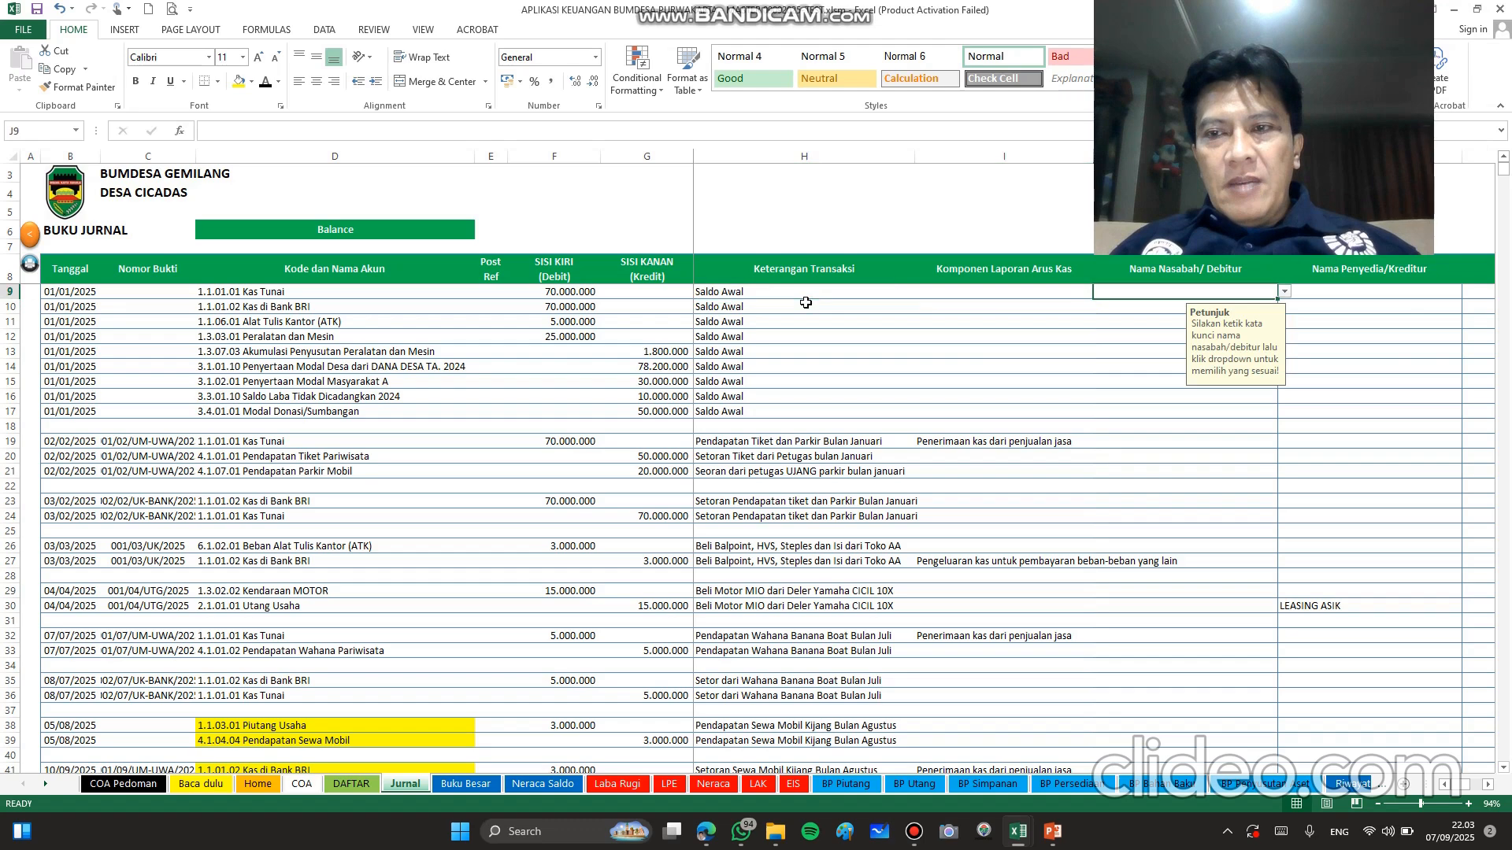
{"action": "key", "text": "Right"}
{"action": "key", "text": "Left"}
{"action": "key", "text": "Left"}
{"action": "key", "text": "Left"}
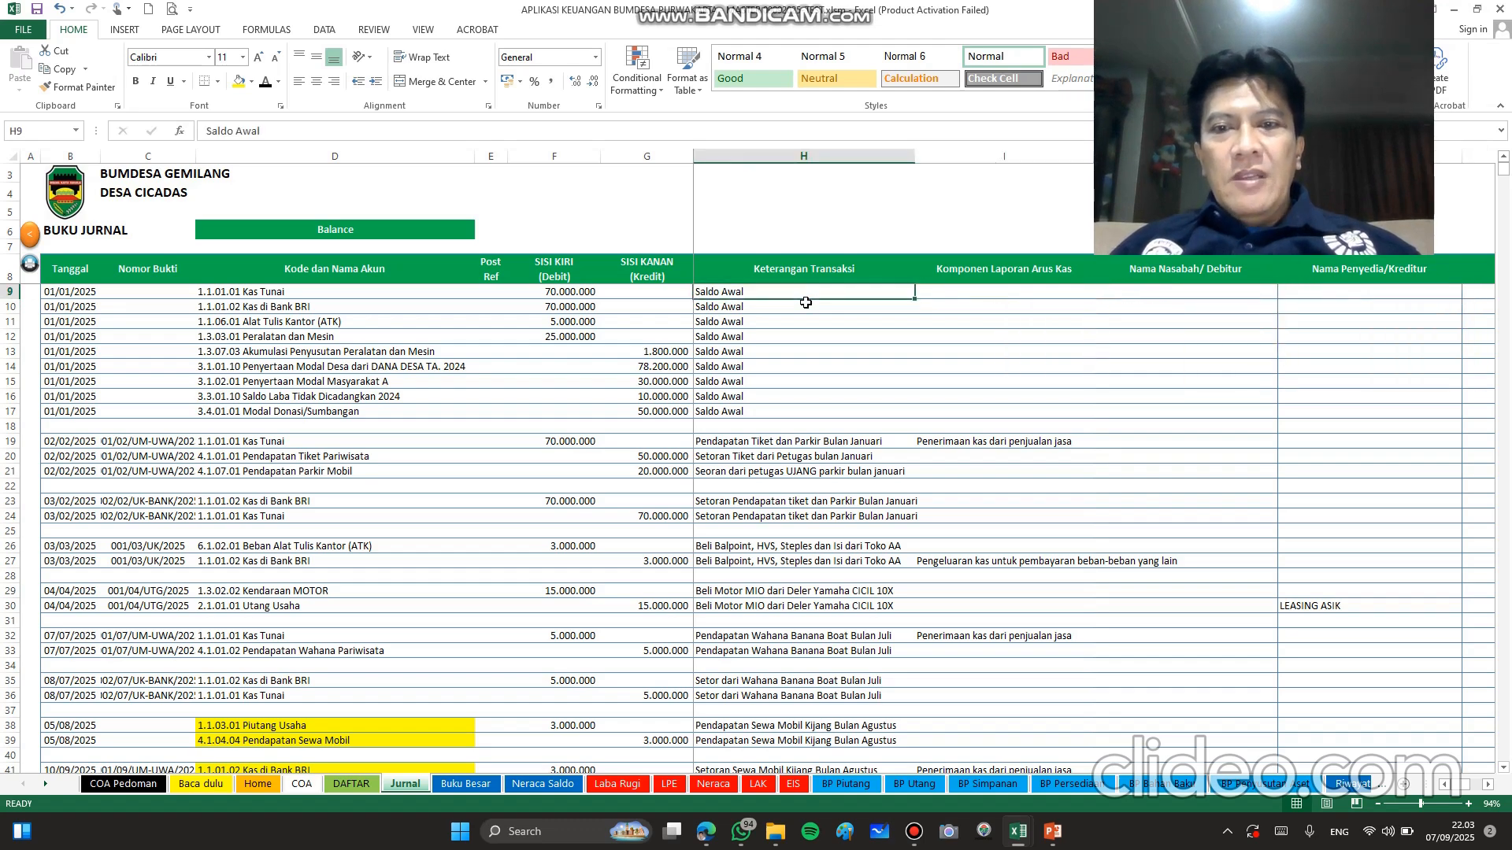
Step: Examine the Komponen Laporan Arus Kas column from the opening balance in row 9 down to the 02/02/2025 entry in row 19
{"action": "key", "text": "Right"}
{"action": "key", "text": "Down"}
{"action": "key", "text": "Down"}
{"action": "key", "text": "Down"}
{"action": "key", "text": "Down"}
{"action": "key", "text": "Down"}
{"action": "key", "text": "Down"}
{"action": "key", "text": "Down"}
{"action": "key", "text": "Down"}
{"action": "key", "text": "Down"}
{"action": "key", "text": "Down"}
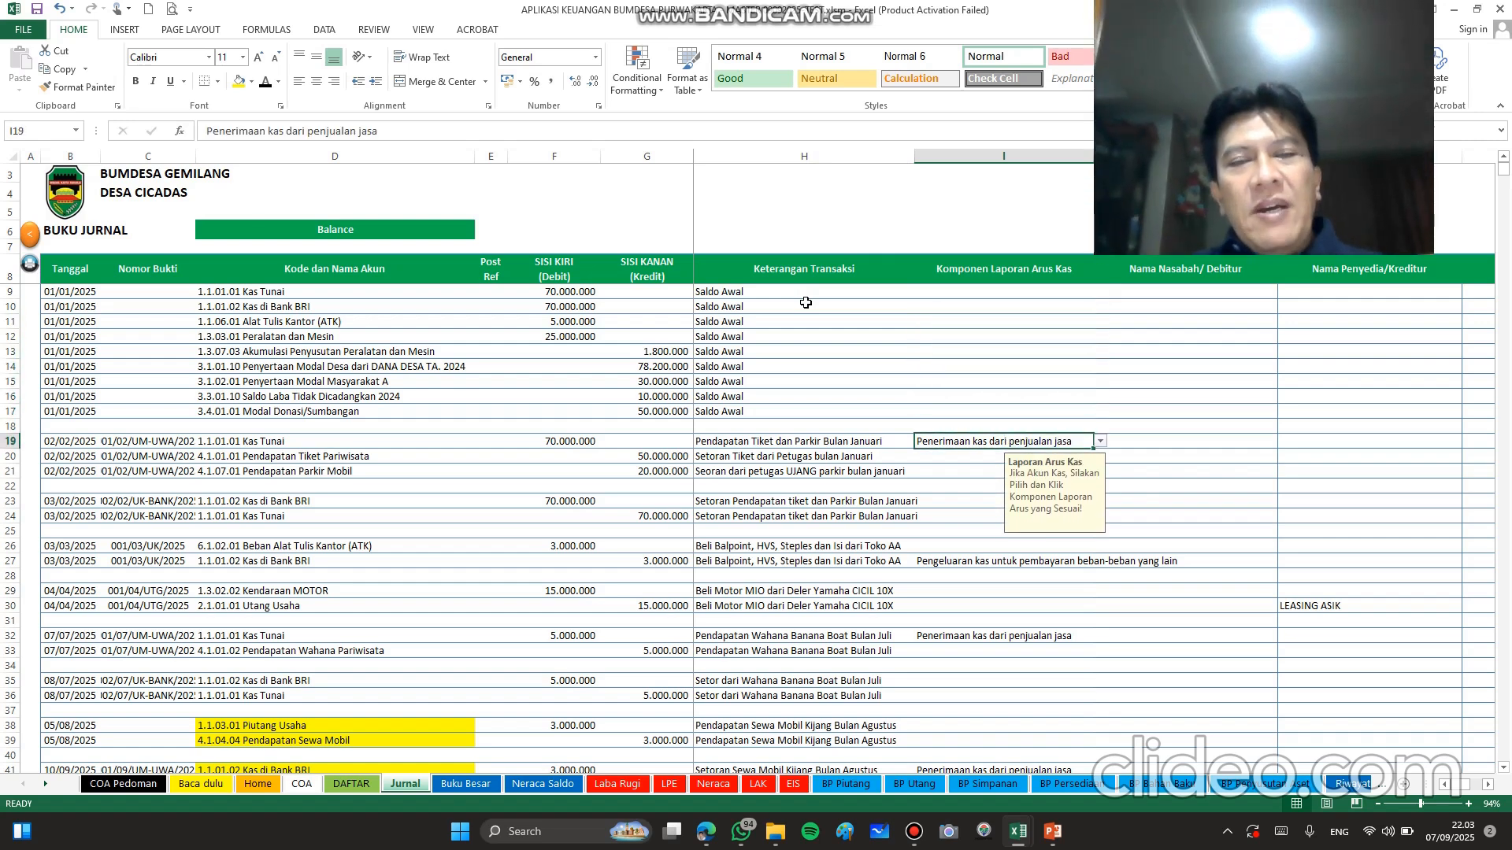
Step: Compare the Kas Tunai account in row 19 with the Pendapatan Tiket Pariwisata account in row 20
{"action": "key", "text": "Left"}
{"action": "key", "text": "Left"}
{"action": "key", "text": "Left"}
{"action": "key", "text": "Left"}
{"action": "key", "text": "Left"}
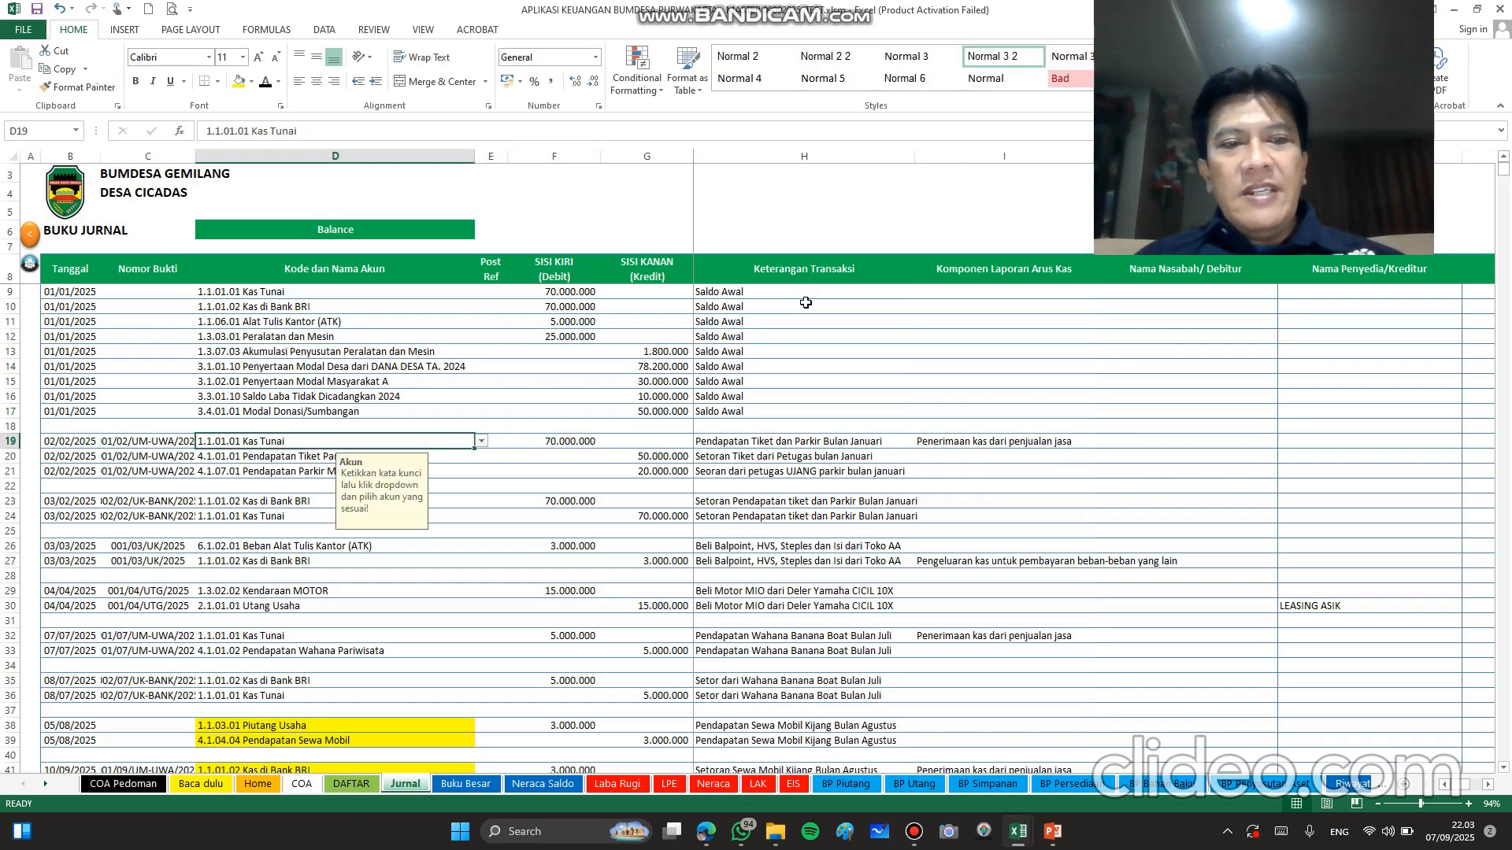
{"action": "key", "text": "Down"}
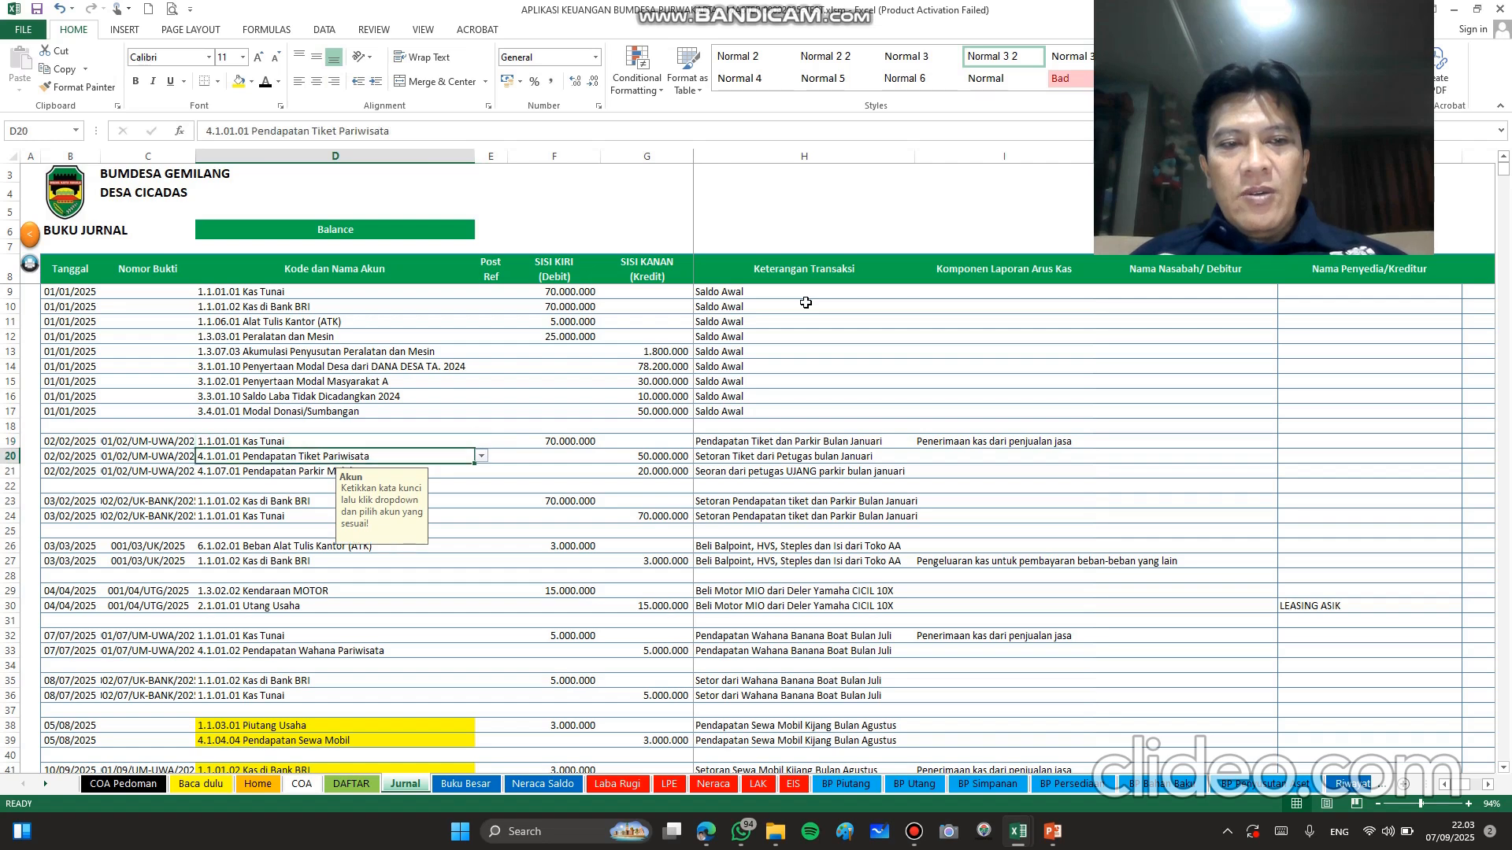
{"action": "key", "text": "Up"}
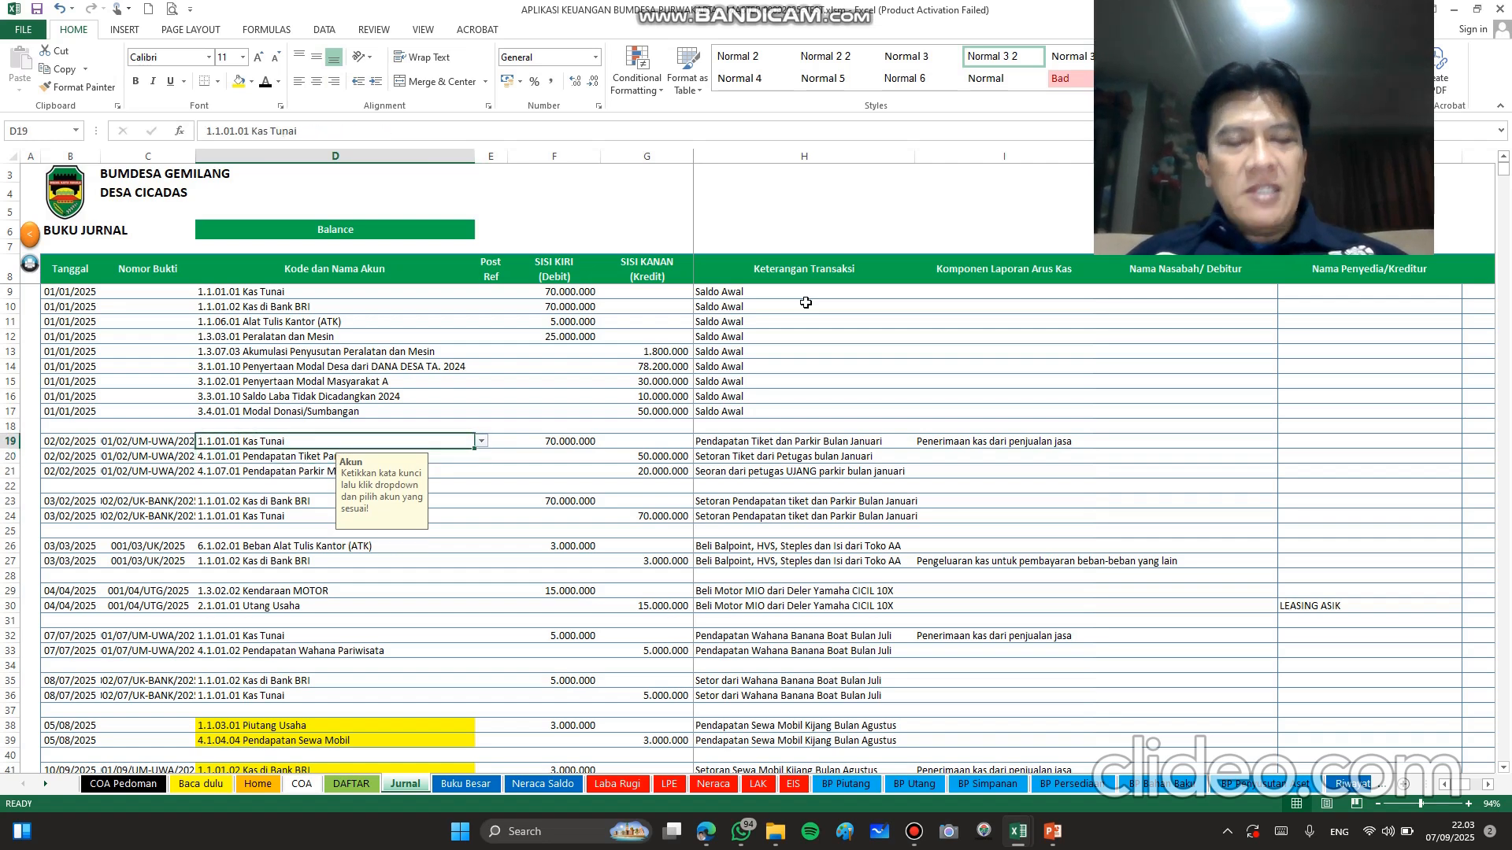
{"action": "key", "text": "Down"}
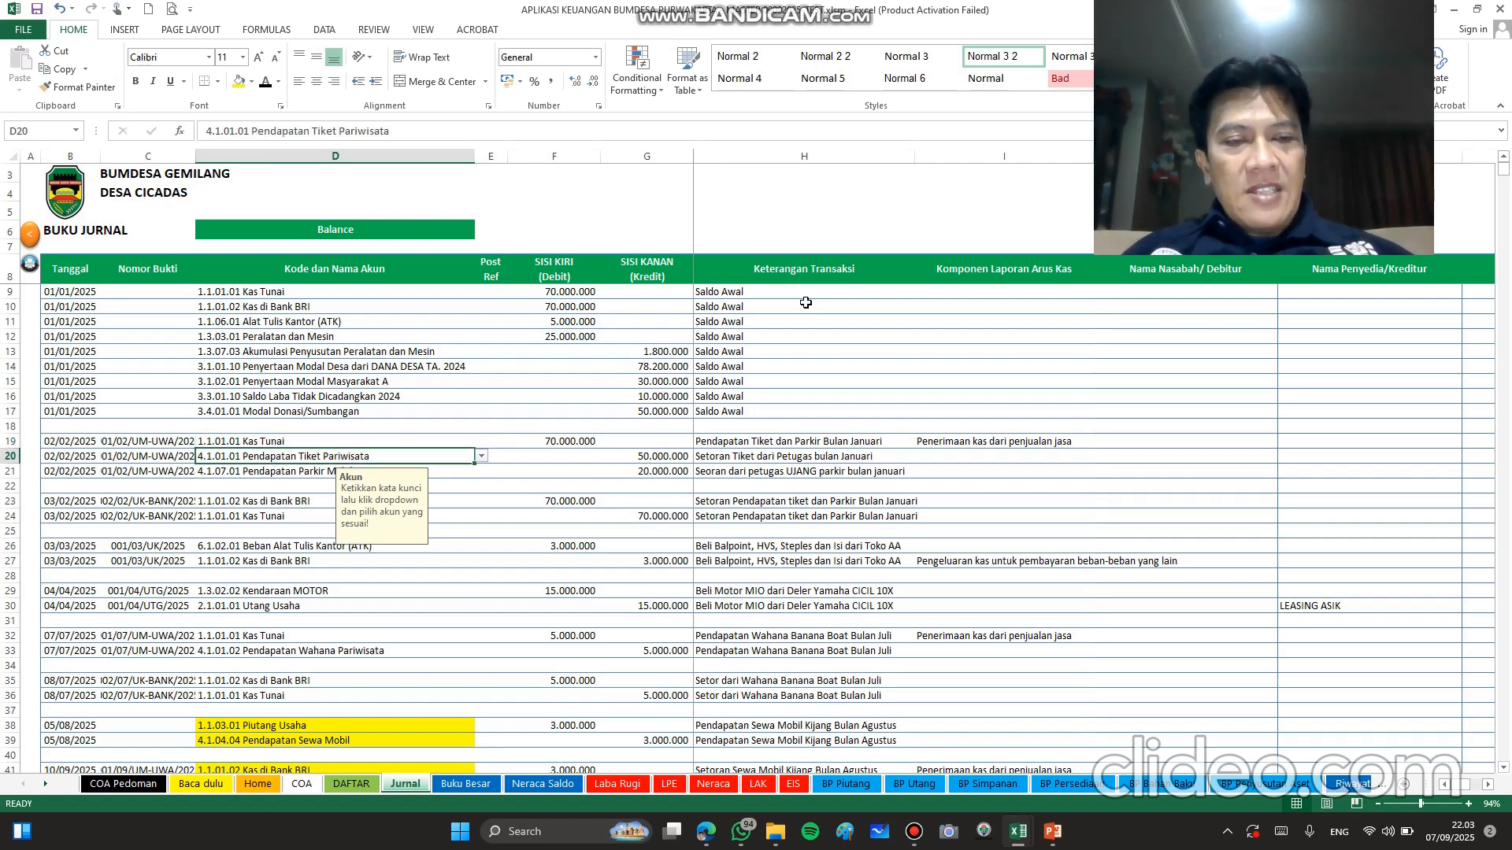
{"action": "key", "text": "Up"}
{"action": "key", "text": "Down"}
{"action": "key", "text": "Up"}
{"action": "key", "text": "Right"}
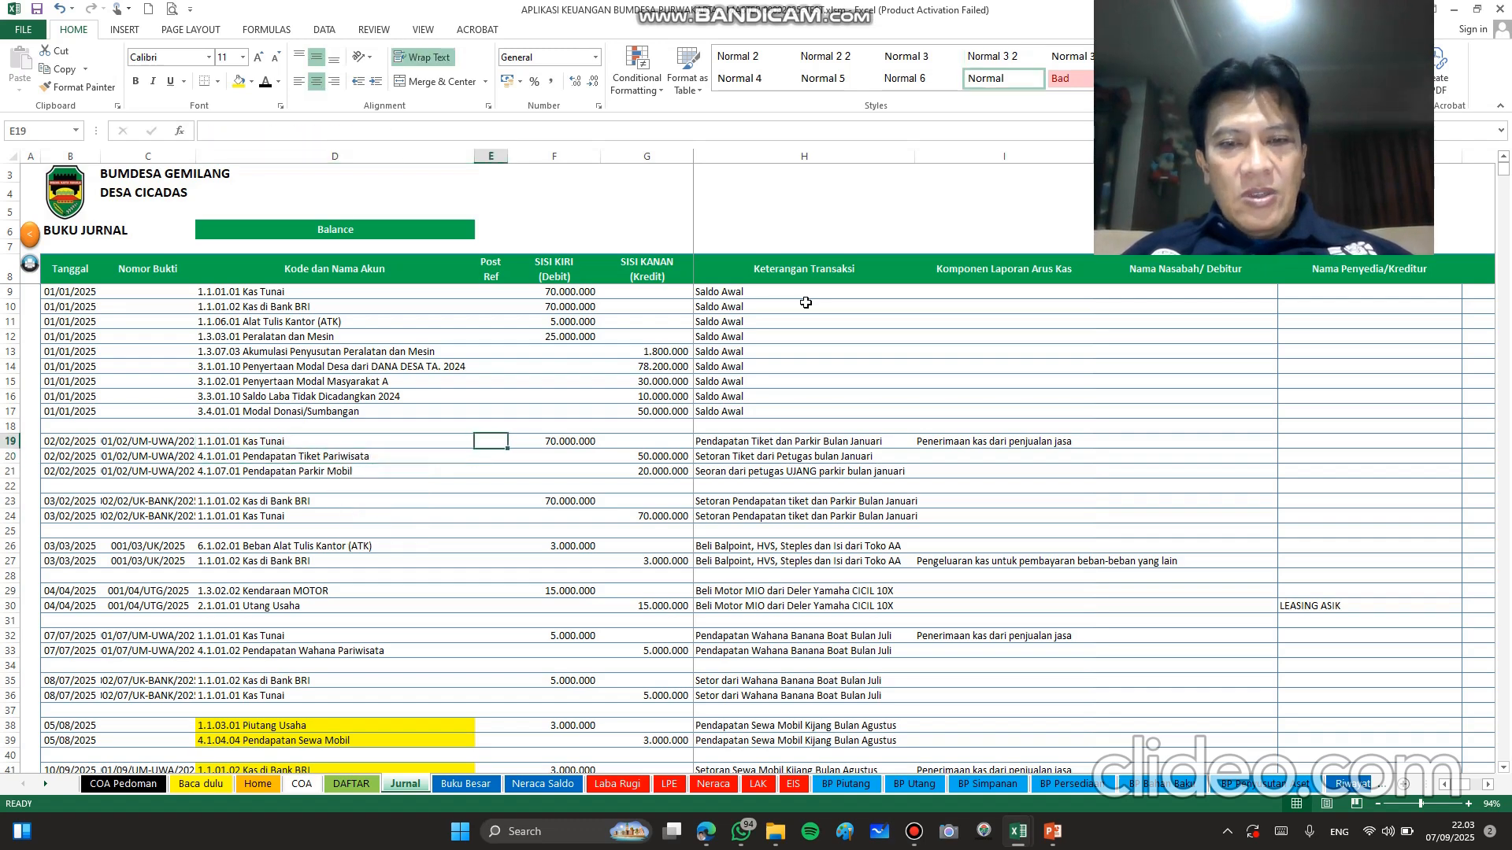
{"action": "key", "text": "Right"}
{"action": "key", "text": "Left"}
{"action": "key", "text": "Left"}
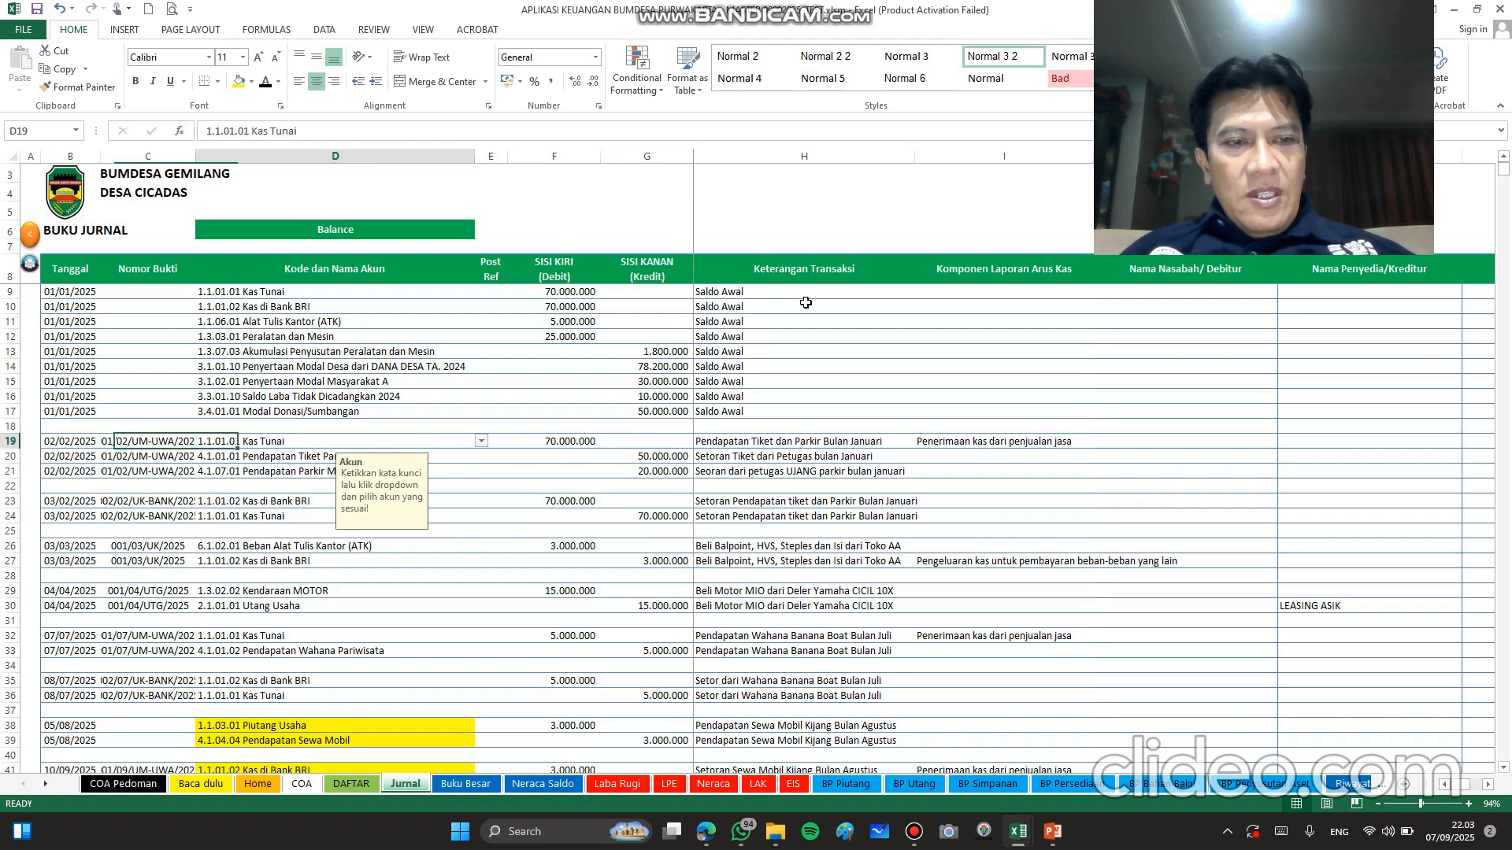
Step: Examine row 19 from the account across the debit, credit and description columns to its cash flow component
{"action": "key", "text": "Right"}
{"action": "key", "text": "Right"}
{"action": "key", "text": "Right"}
{"action": "key", "text": "Right"}
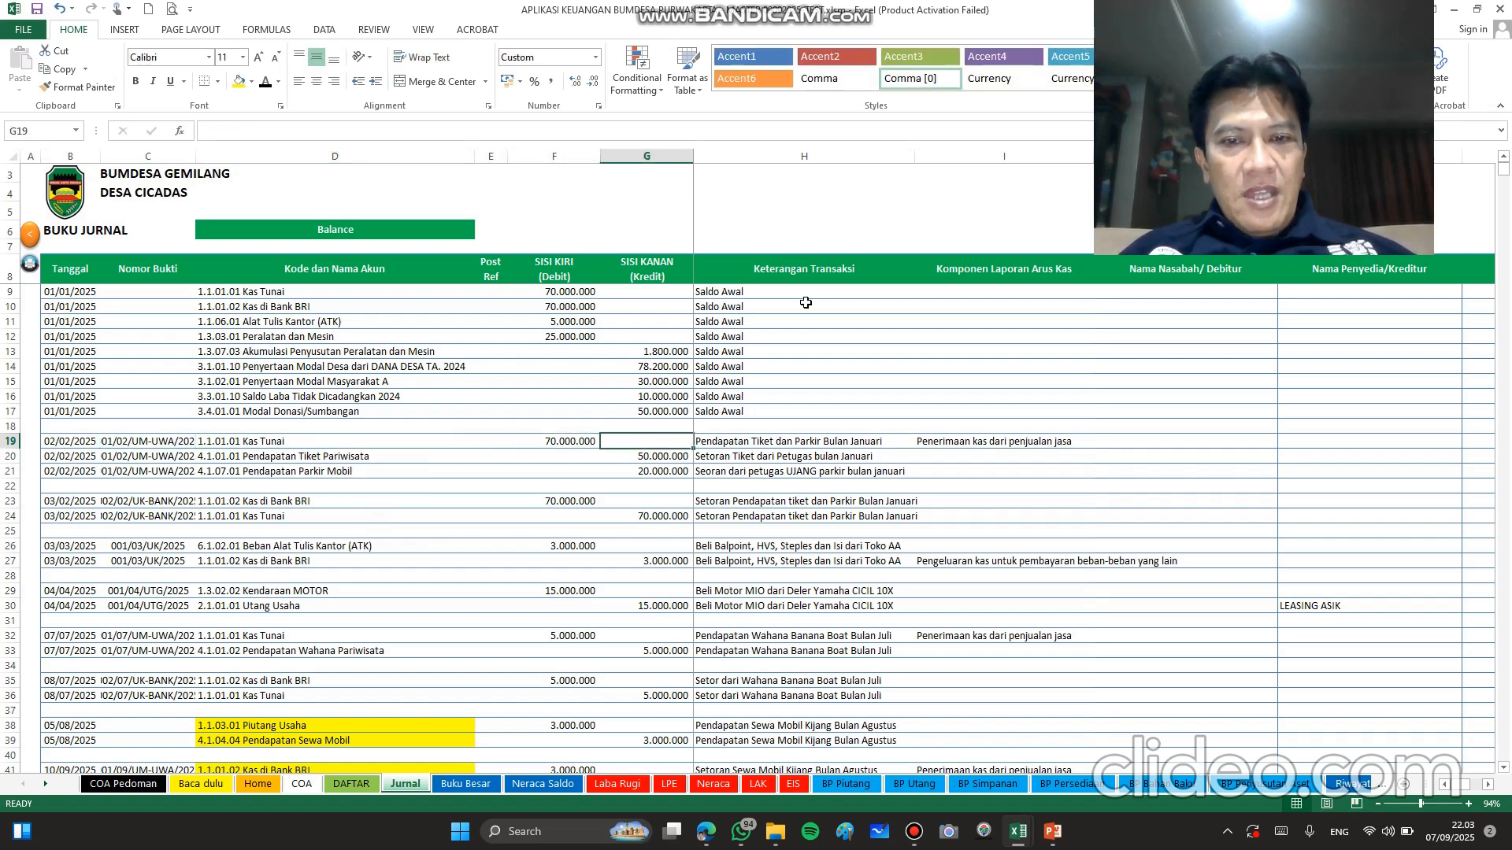
{"action": "key", "text": "Left"}
{"action": "key", "text": "Right"}
{"action": "key", "text": "Right"}
{"action": "key", "text": "Right"}
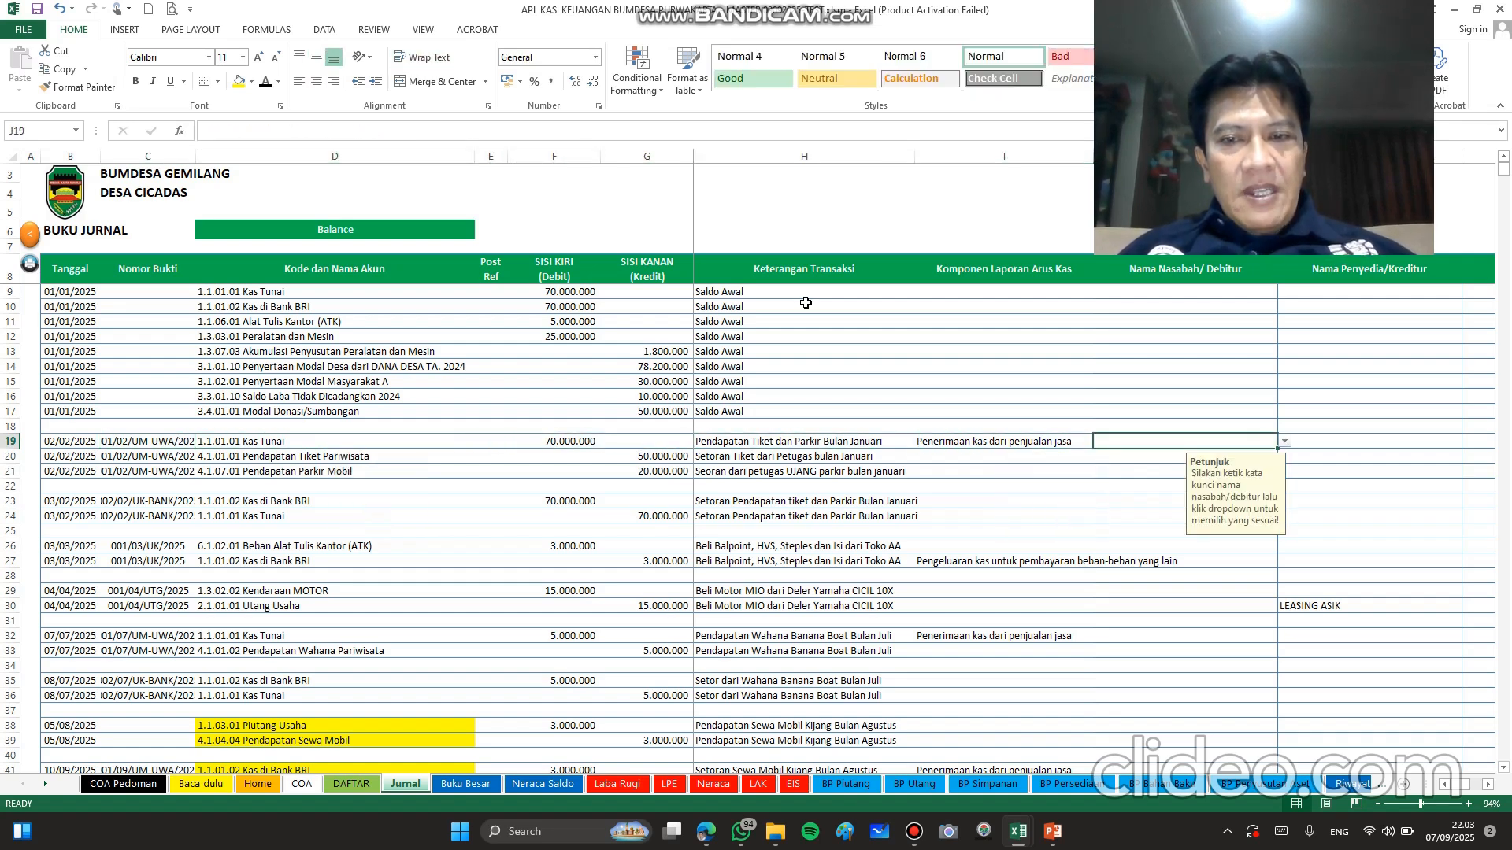
{"action": "key", "text": "Left"}
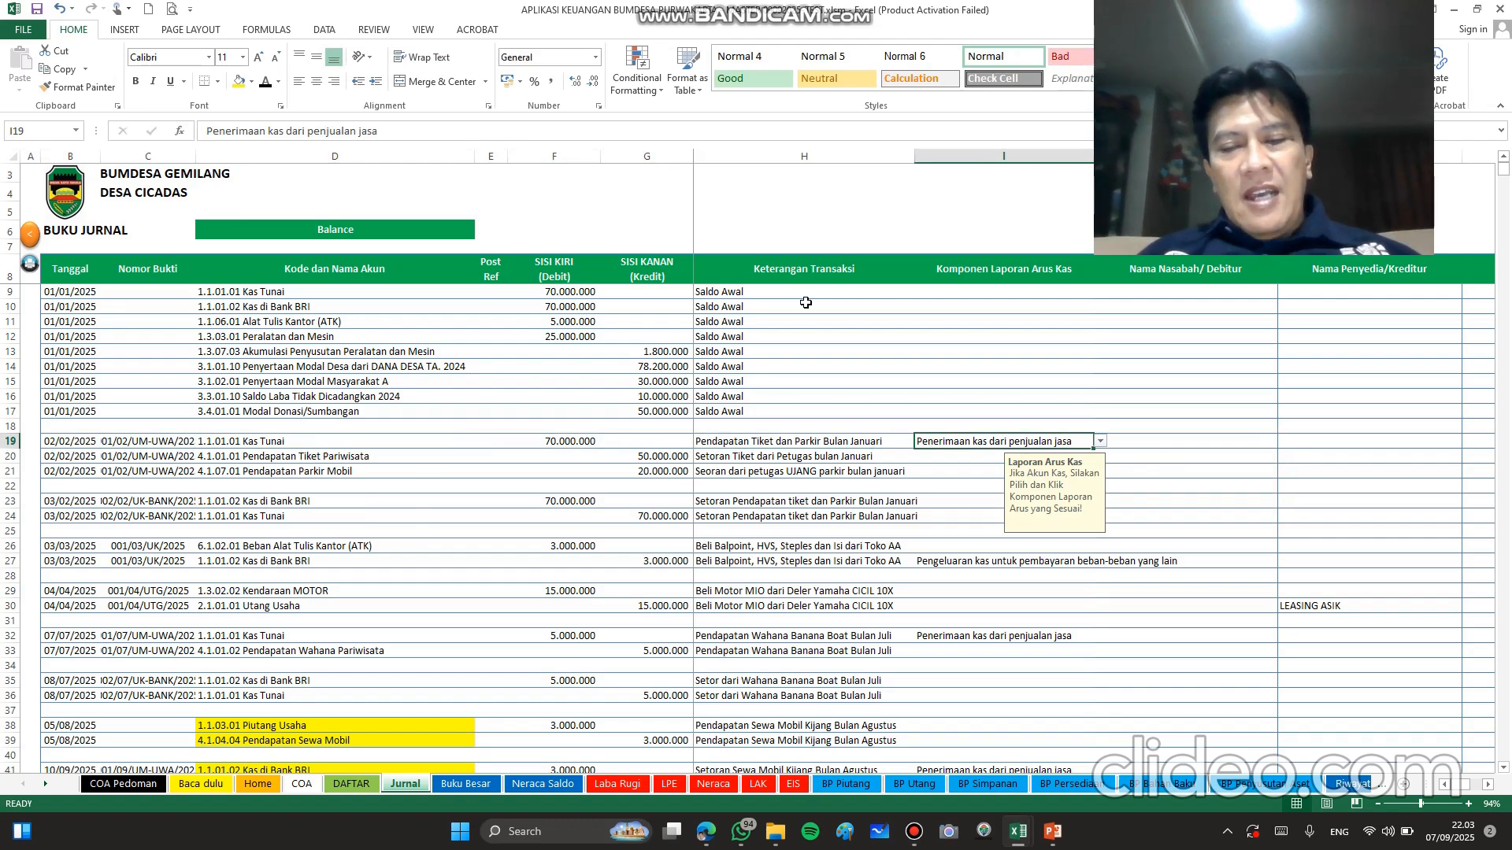
Step: Clear row 19's cash flow component, pick the Kas_Masuk_Operasi category and select Penerimaan kas dari penjualan jasa
{"action": "key", "text": "Delete"}
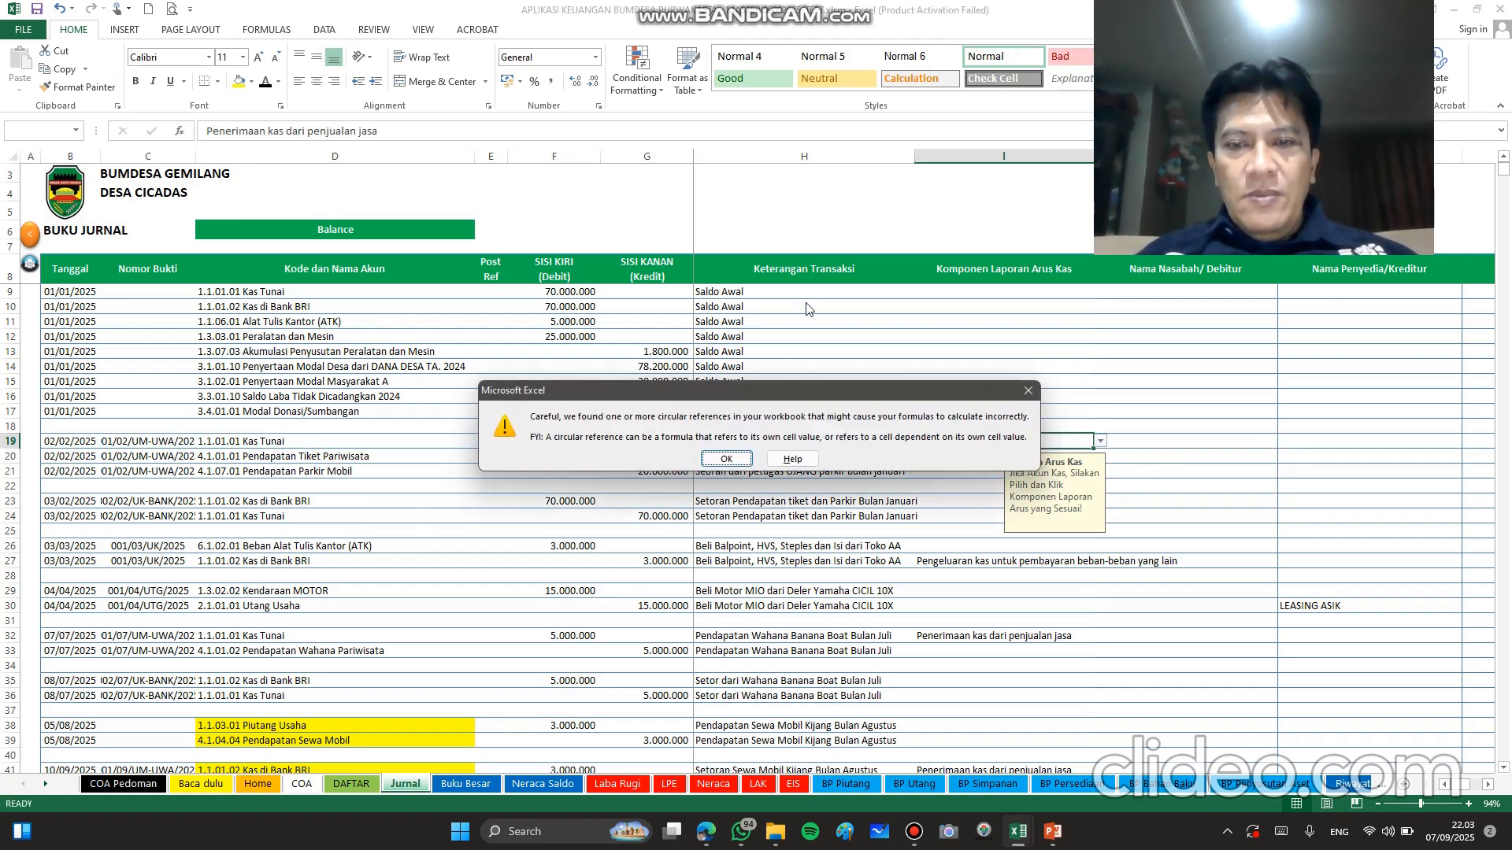
{"action": "left_click", "coordinate": [726, 459]}
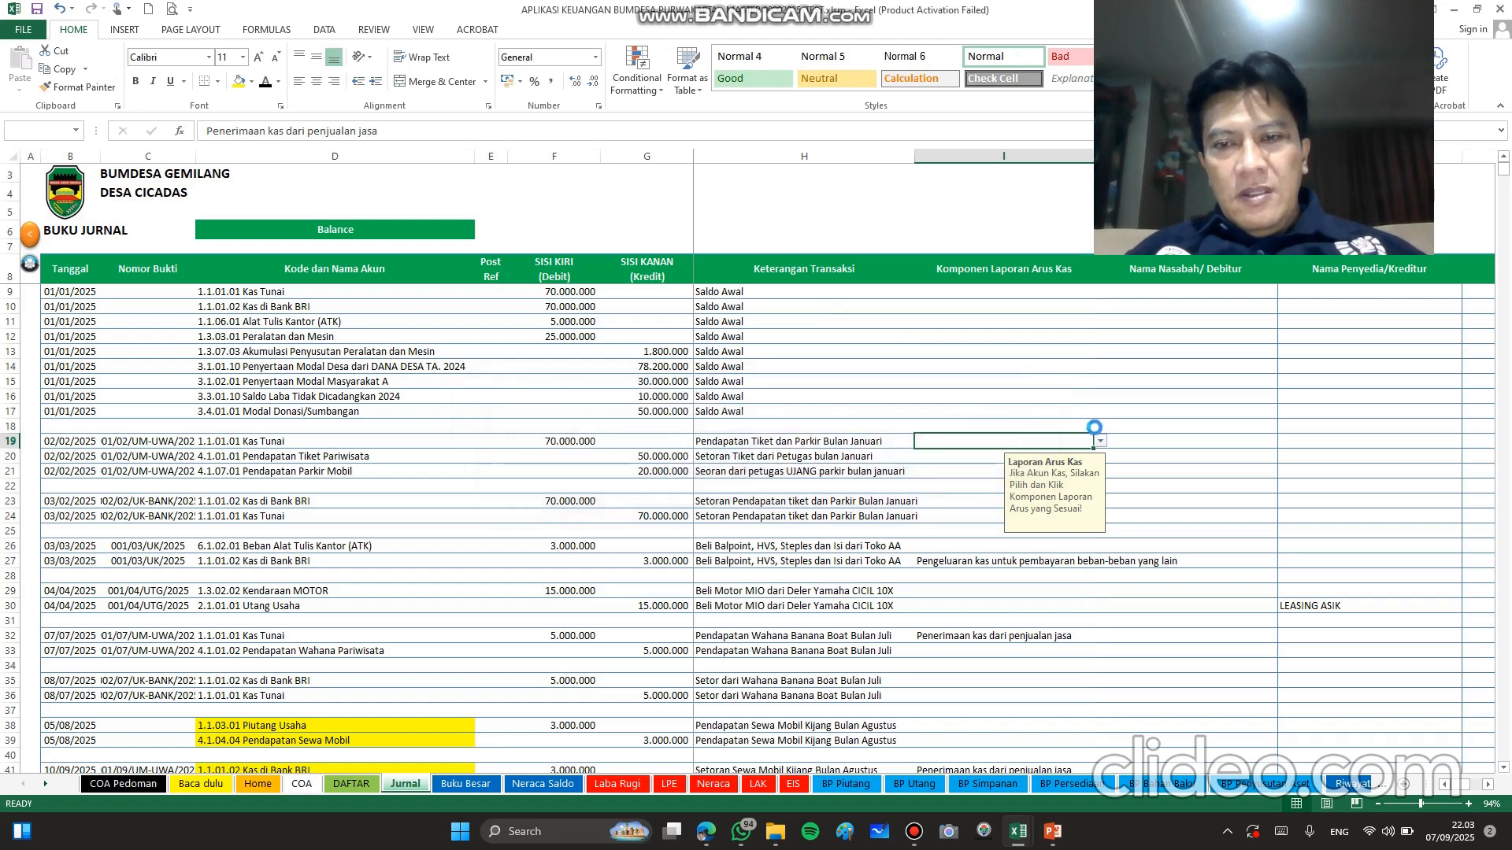
{"action": "left_click", "coordinate": [1099, 441]}
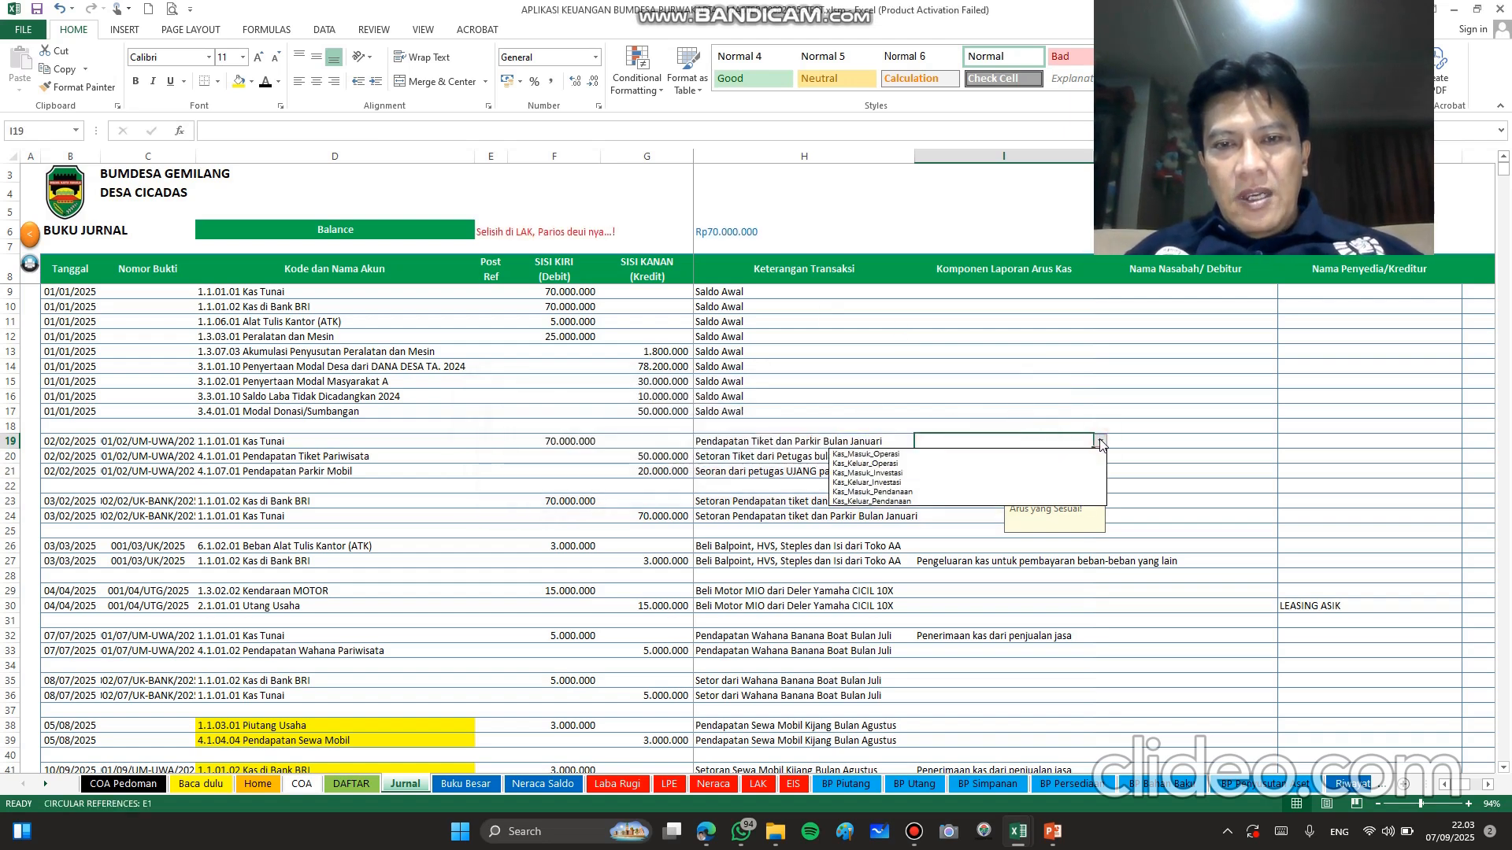
{"action": "left_click", "coordinate": [967, 454]}
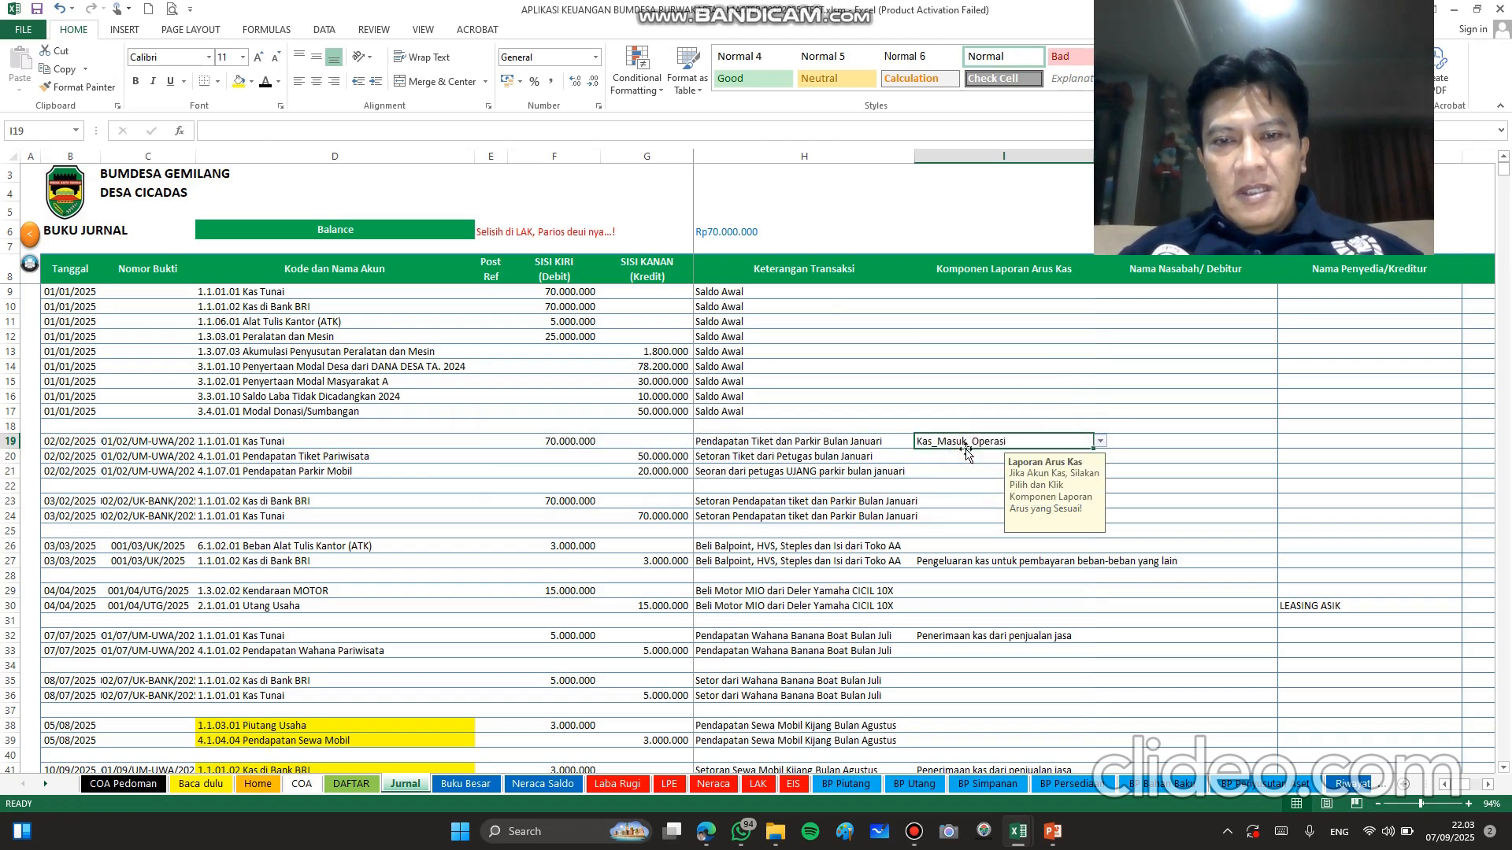
{"action": "left_click", "coordinate": [1100, 442]}
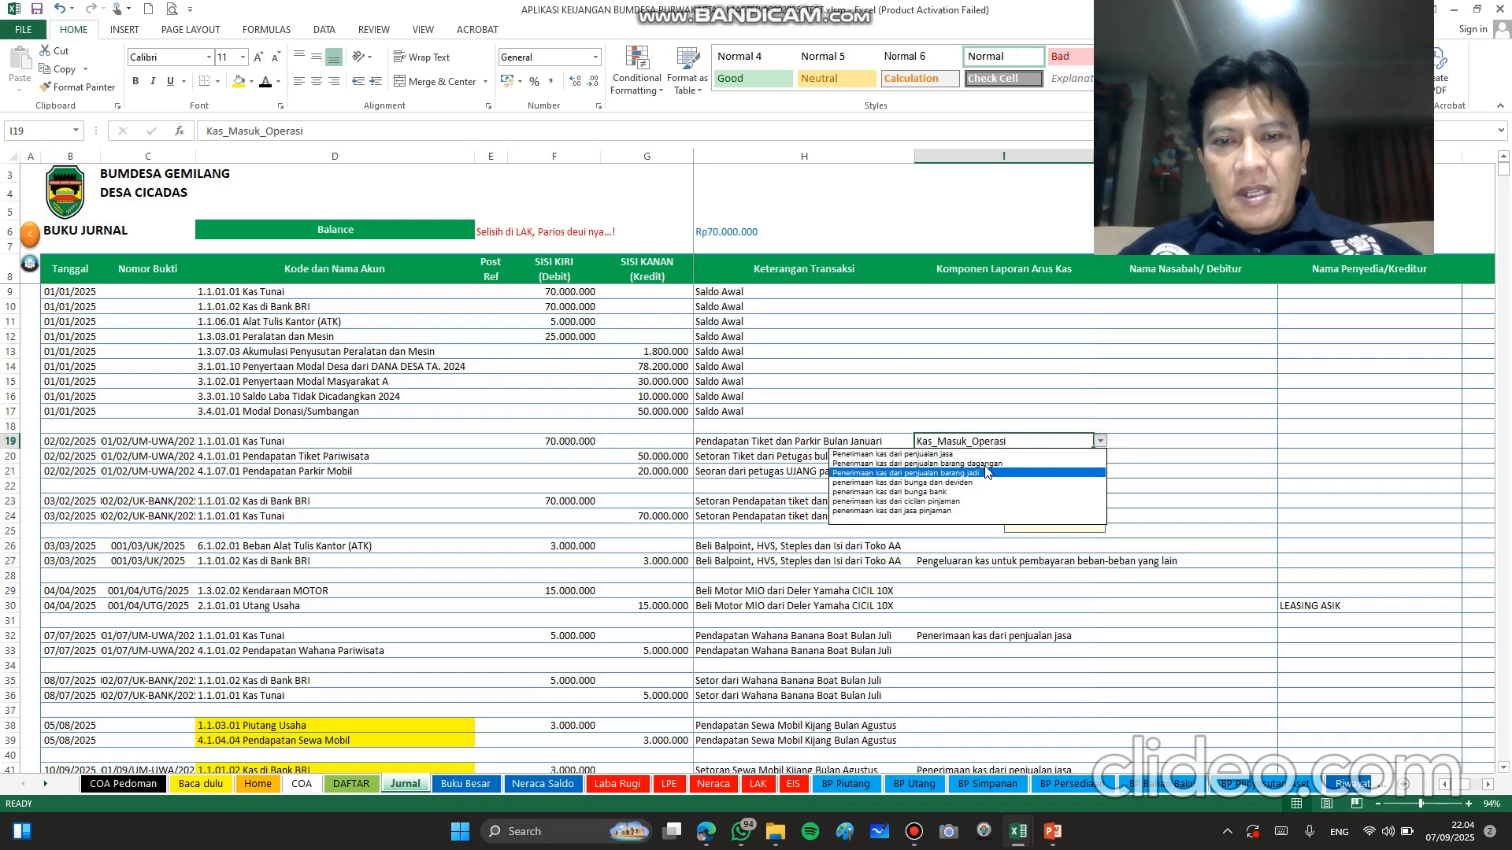
{"action": "left_click", "coordinate": [965, 455]}
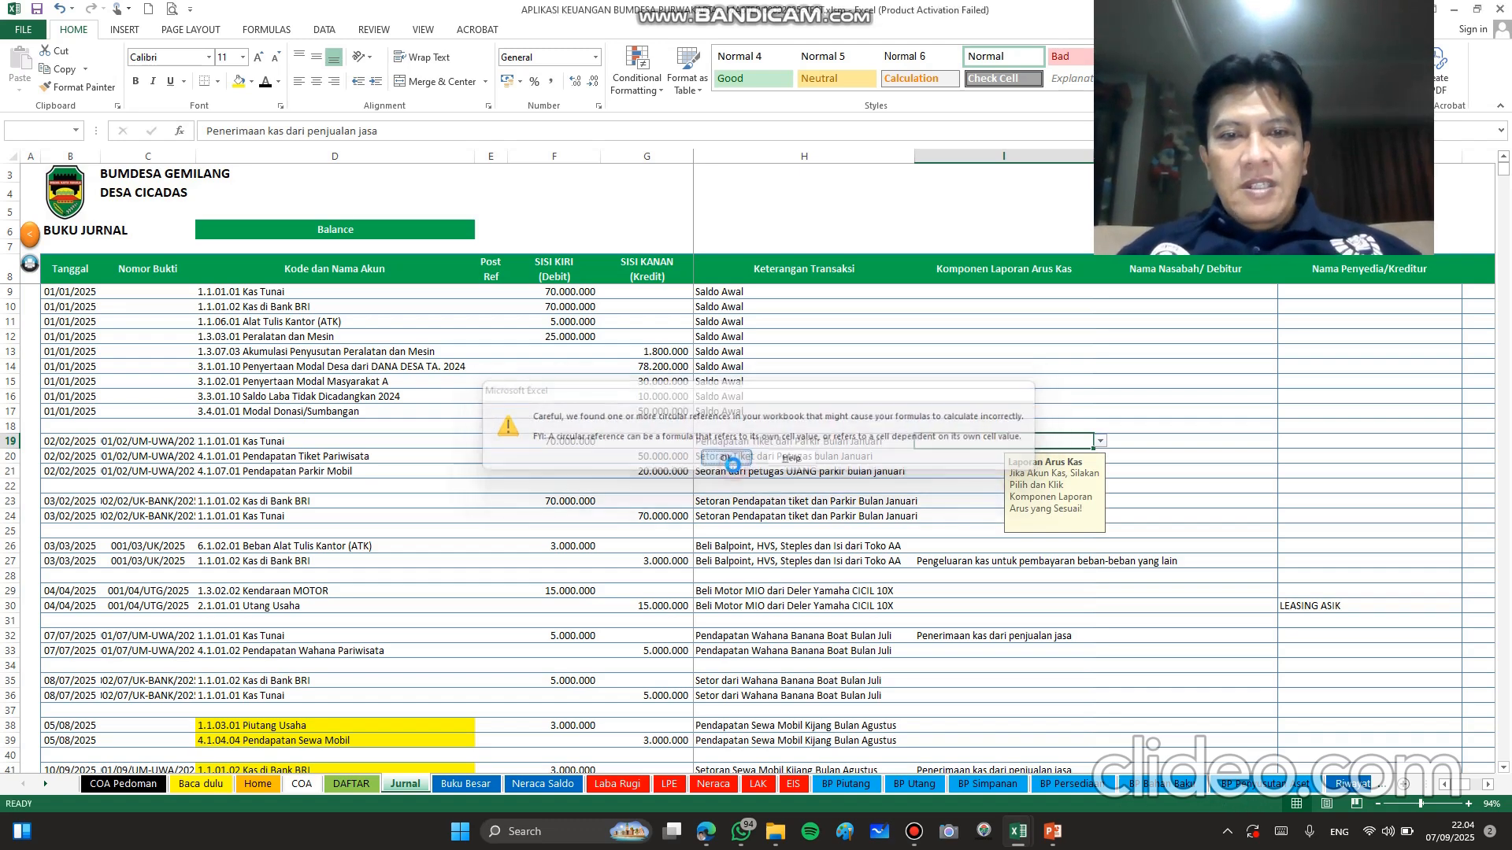
Step: Refill the emptied cash flow component in row 19 through Kas_Masuk_Operasi with Penerimaan kas dari penjualan jasa
{"action": "left_click", "coordinate": [729, 463]}
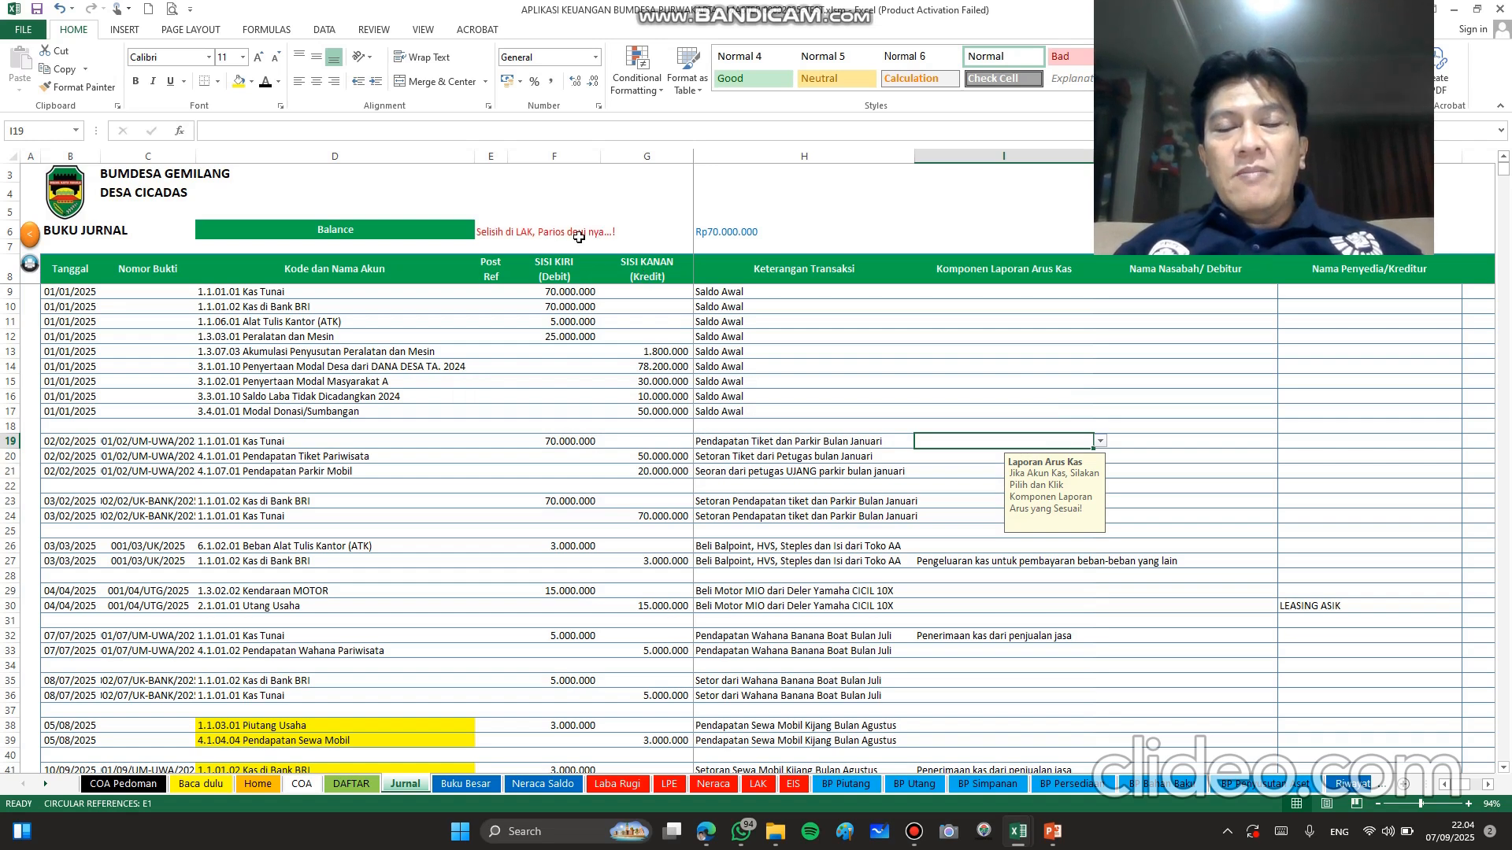
{"action": "left_click", "coordinate": [1100, 441]}
{"action": "left_click", "coordinate": [1022, 457]}
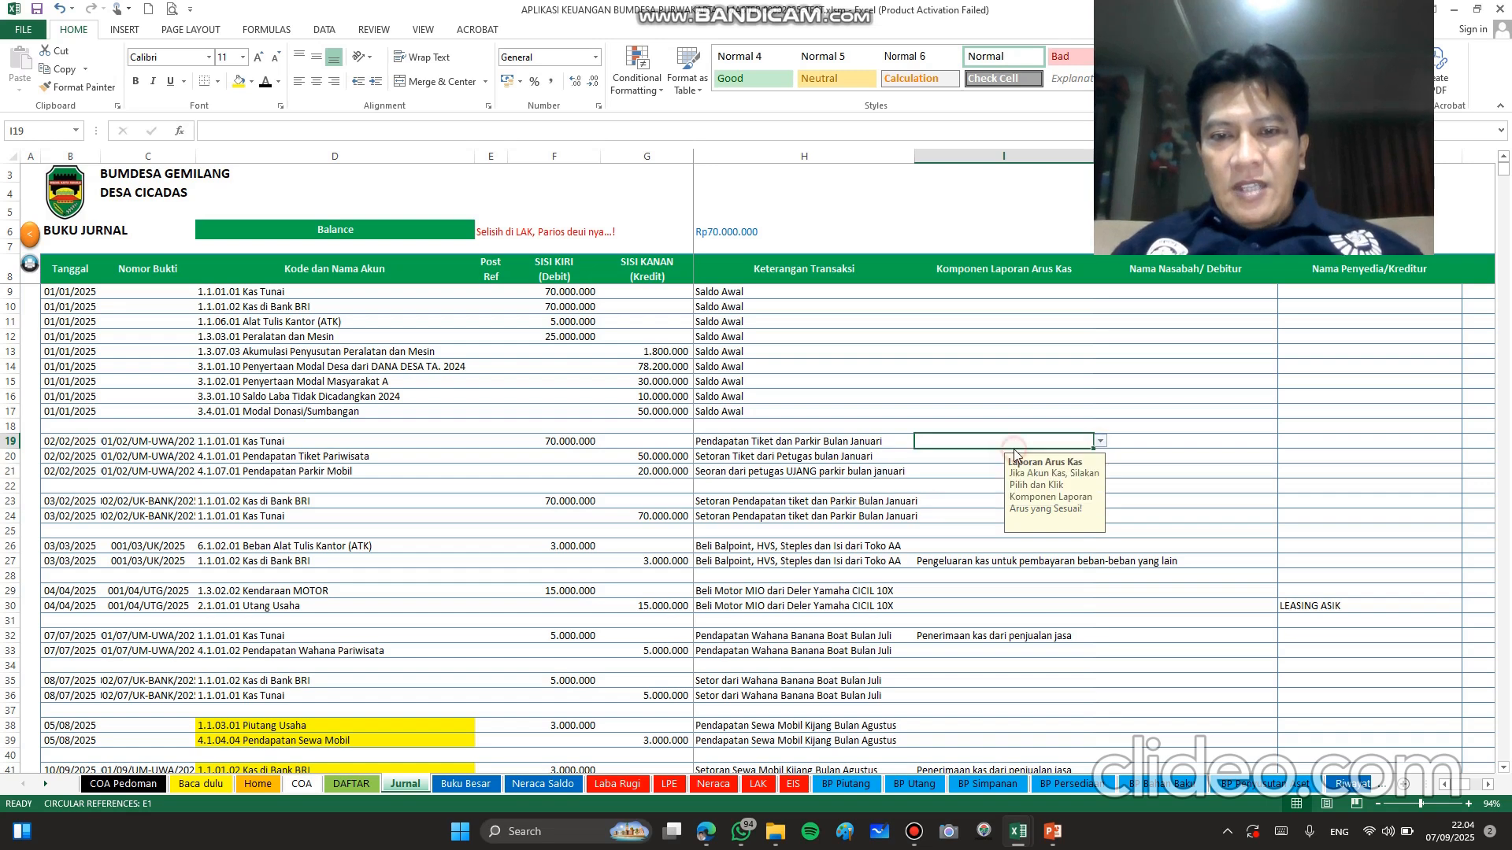
{"action": "left_click", "coordinate": [1100, 441]}
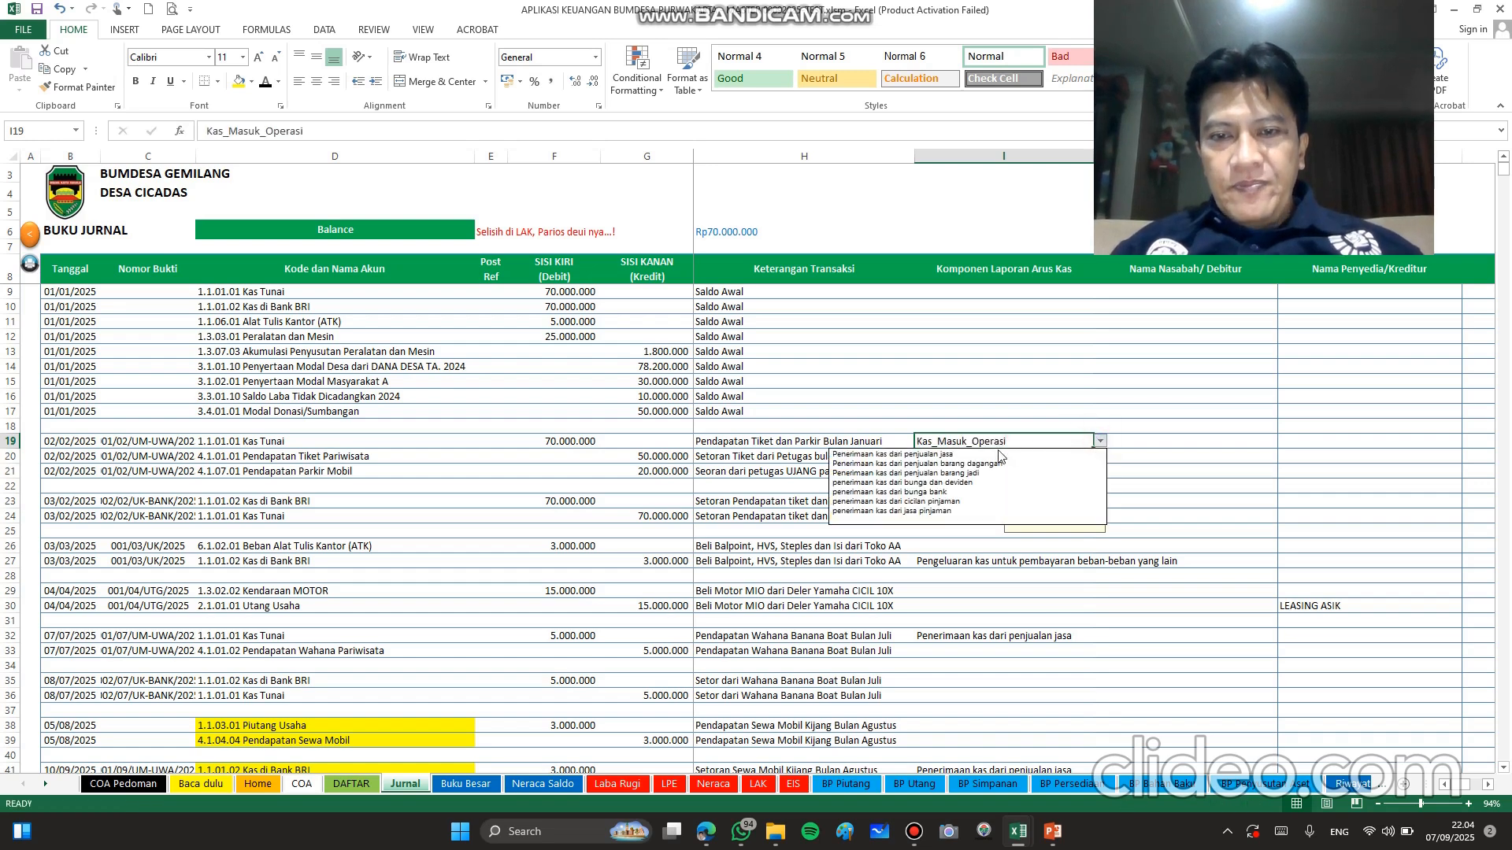
{"action": "left_click", "coordinate": [969, 454]}
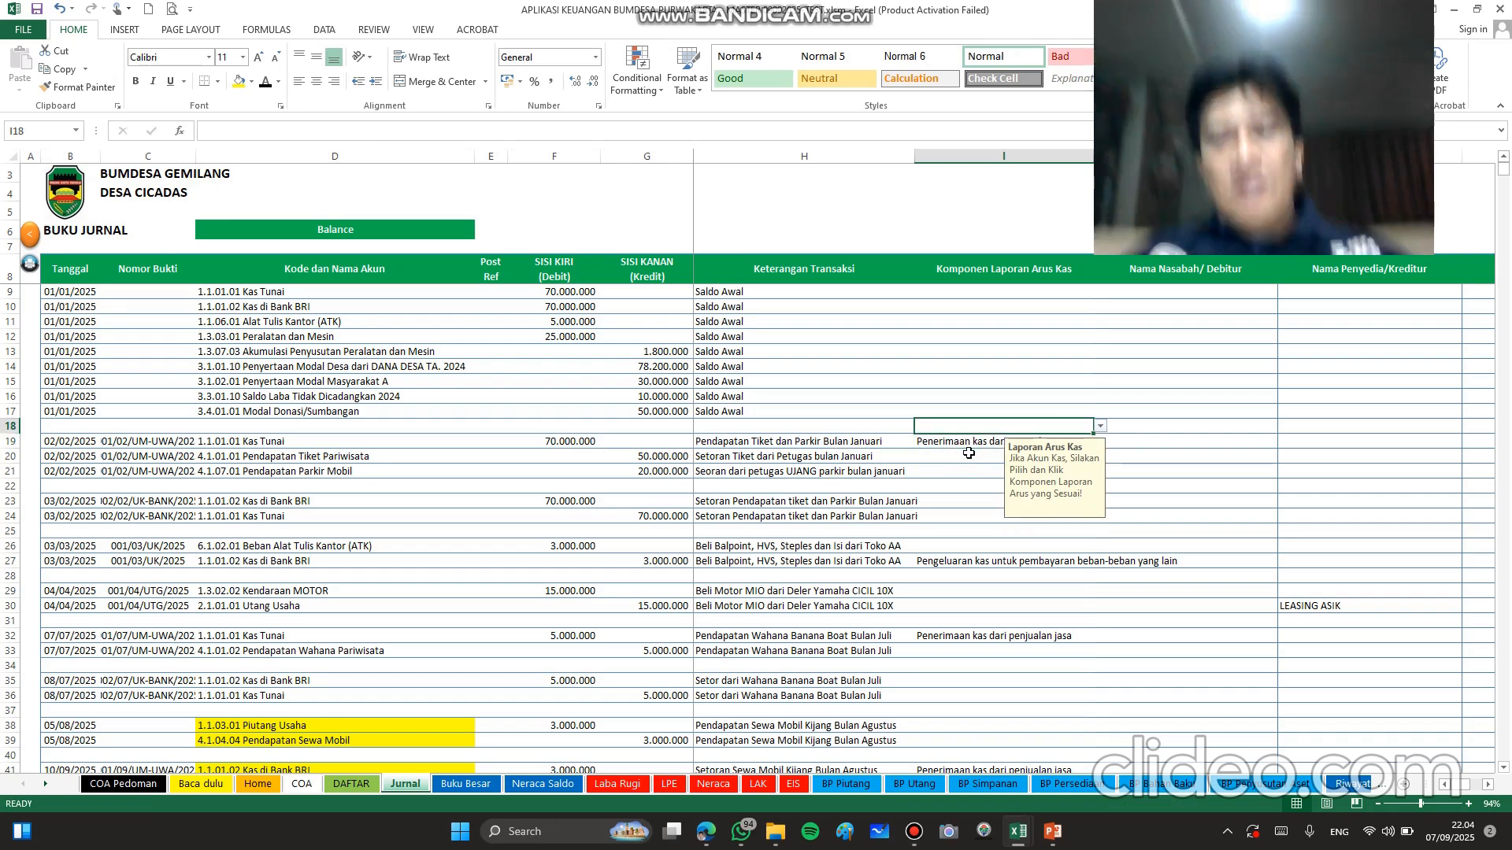
Step: Examine the cash flow component cells from row 18 down past the 03/02/2025 bank deposit entry to row 25
{"action": "left_click", "coordinate": [968, 455]}
{"action": "key", "text": "Down"}
{"action": "key", "text": "Down"}
{"action": "key", "text": "Down"}
{"action": "key", "text": "Down"}
{"action": "key", "text": "Down"}
{"action": "key", "text": "Down"}
{"action": "key", "text": "Down"}
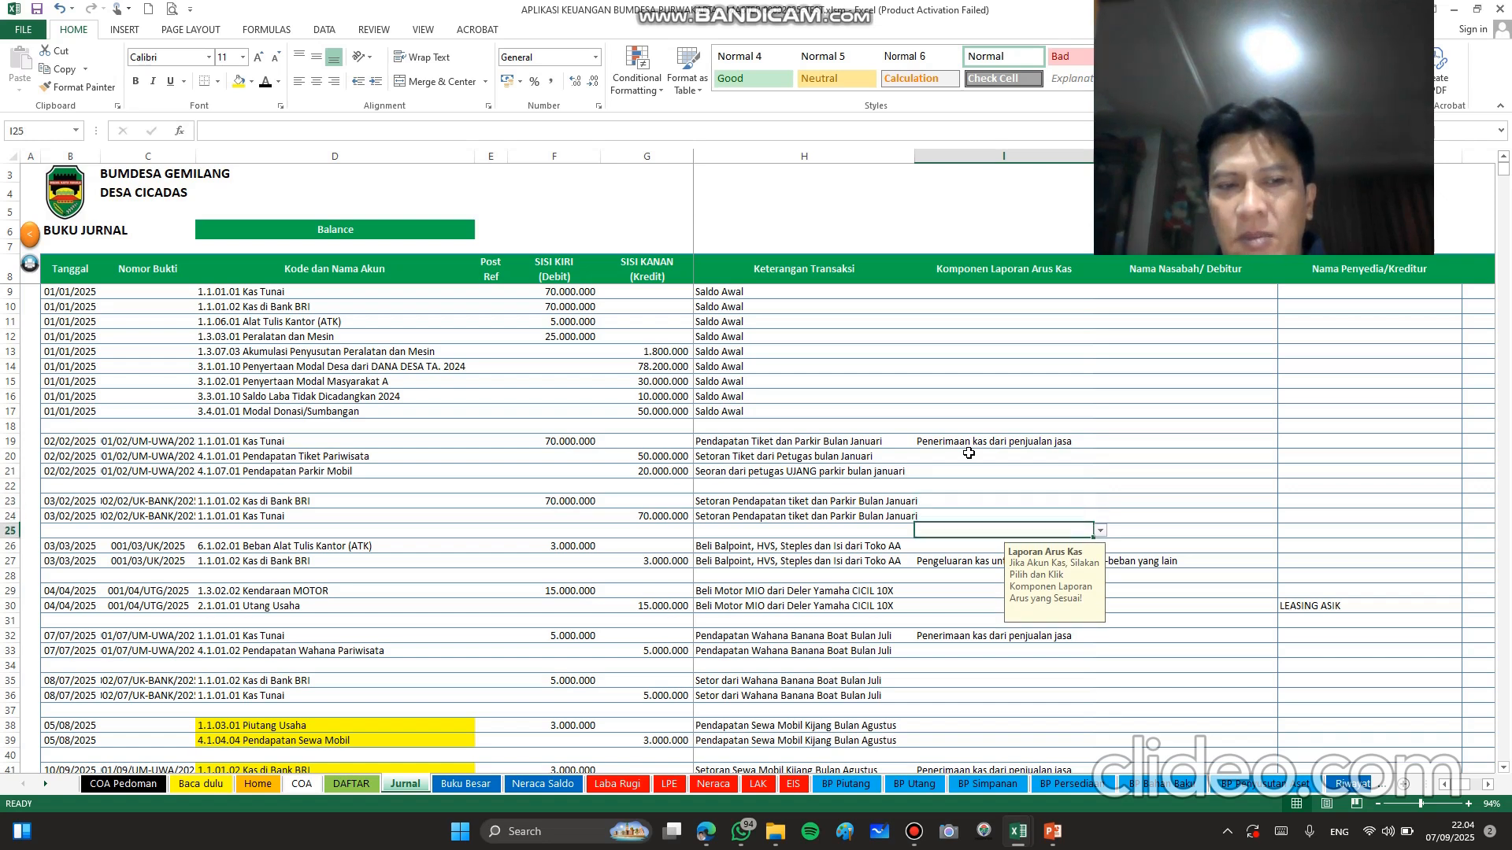
Step: Examine the accounts of the 03/02/2025 deposit in rows 23 and 24: Kas di Bank BRI and Kas Tunai
{"action": "key", "text": "Left"}
{"action": "key", "text": "Left"}
{"action": "key", "text": "Left"}
{"action": "key", "text": "Left"}
{"action": "key", "text": "Left"}
{"action": "key", "text": "Up"}
{"action": "key", "text": "Up"}
{"action": "key", "text": "Up"}
{"action": "key", "text": "Up"}
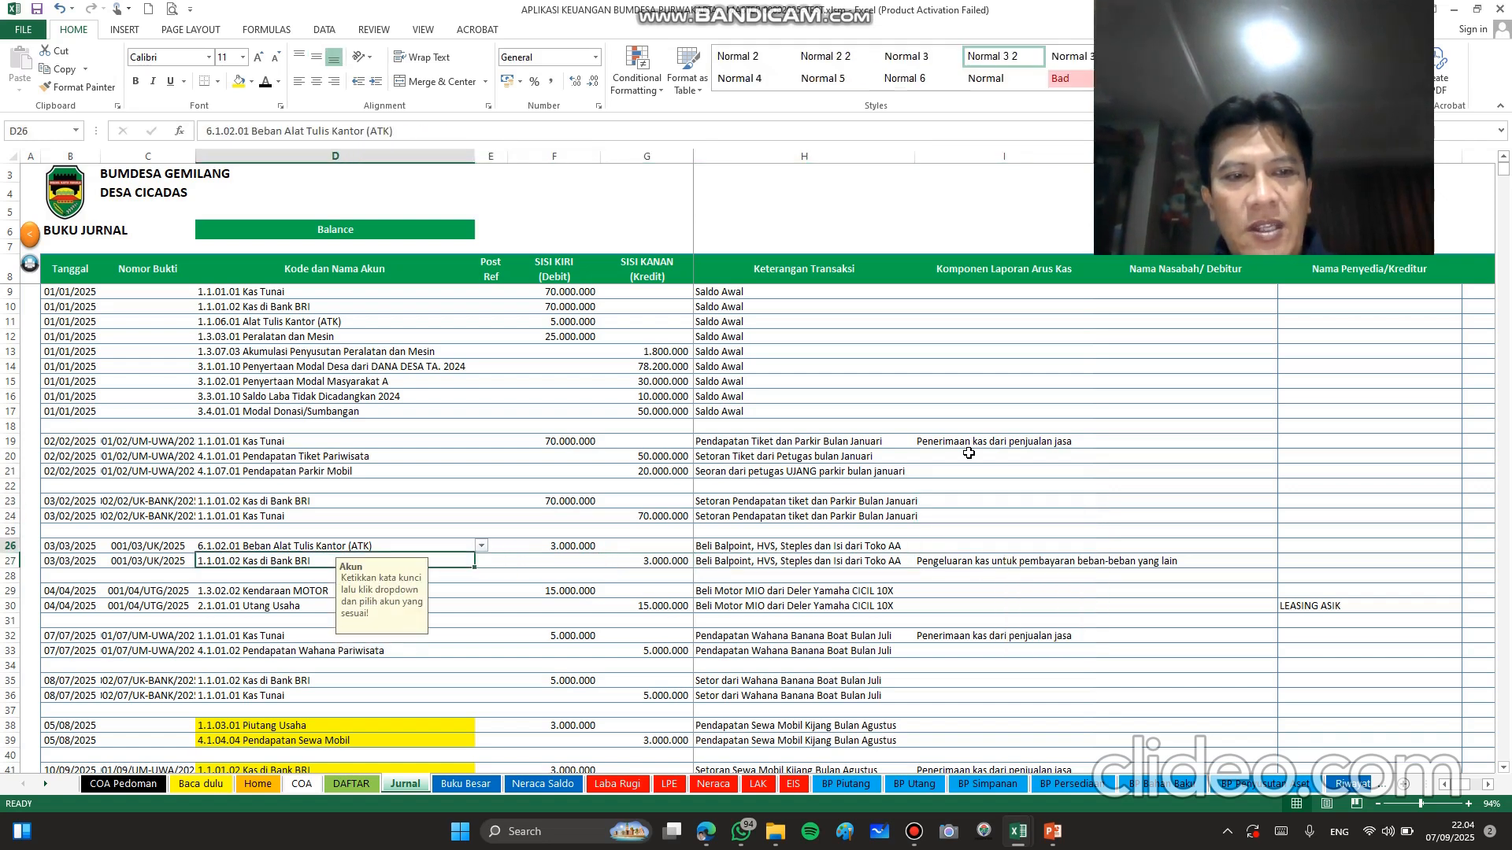
{"action": "key", "text": "Down"}
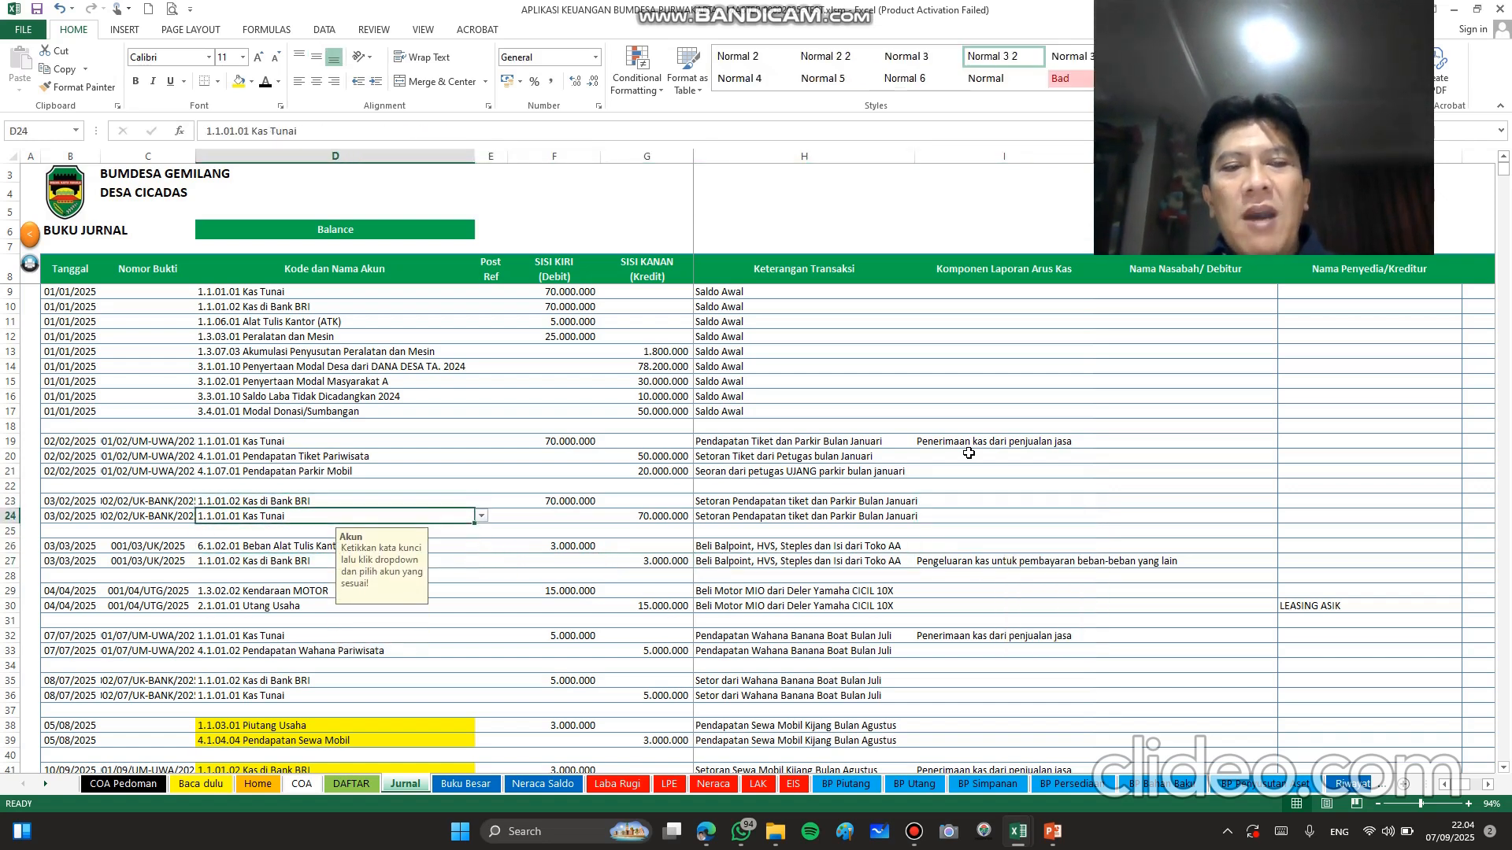
{"action": "key", "text": "Up"}
{"action": "key", "text": "Down"}
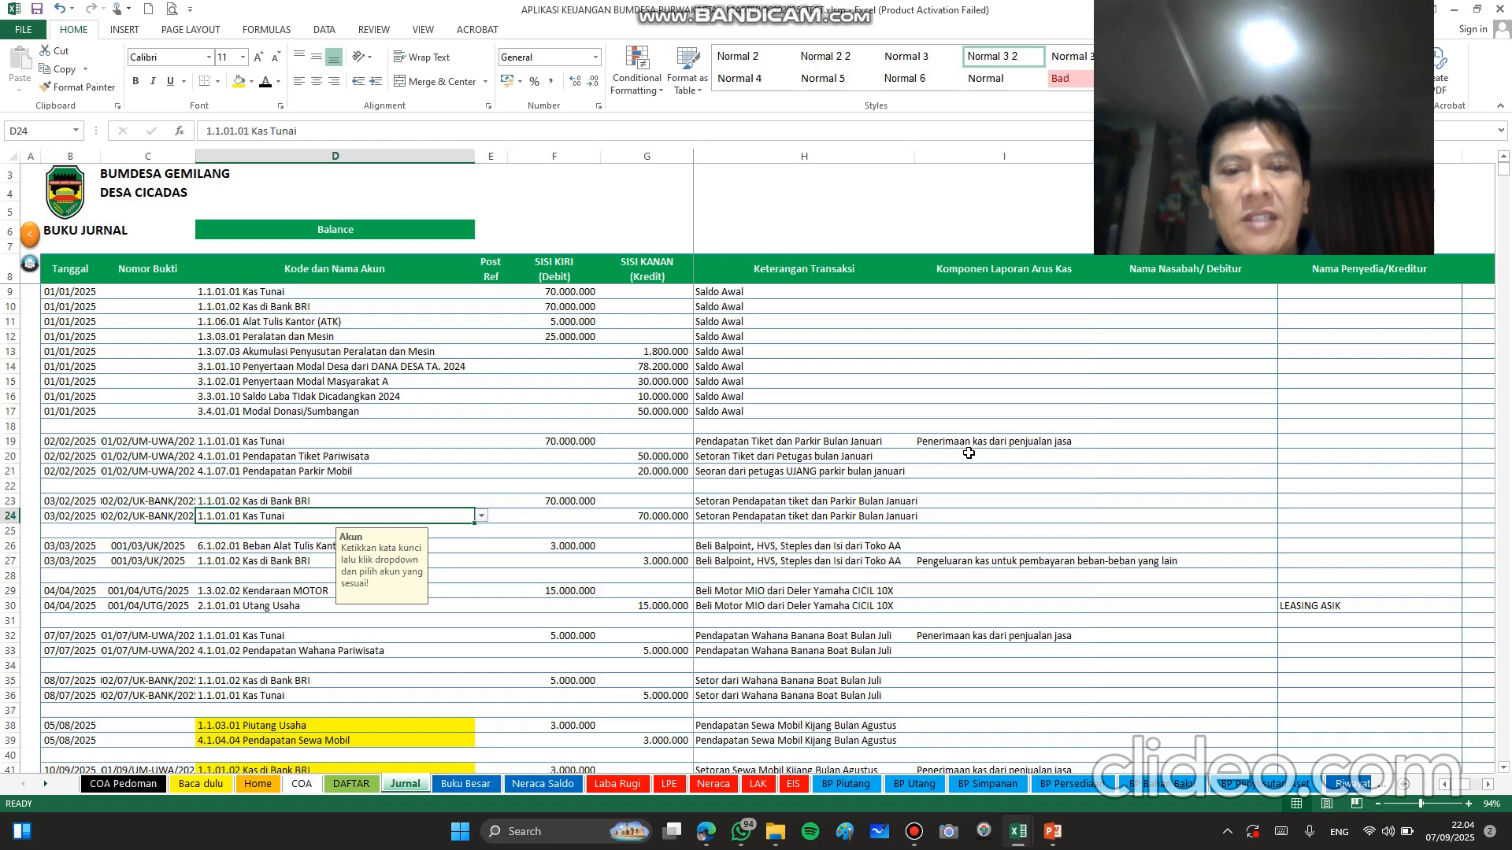
Step: Compare the 03/03/2025 accounts in rows 26 and 27: Beban Alat Tulis Kantor (ATK) and Kas di Bank BRI
{"action": "key", "text": "Down"}
{"action": "key", "text": "Down"}
{"action": "key", "text": "Down"}
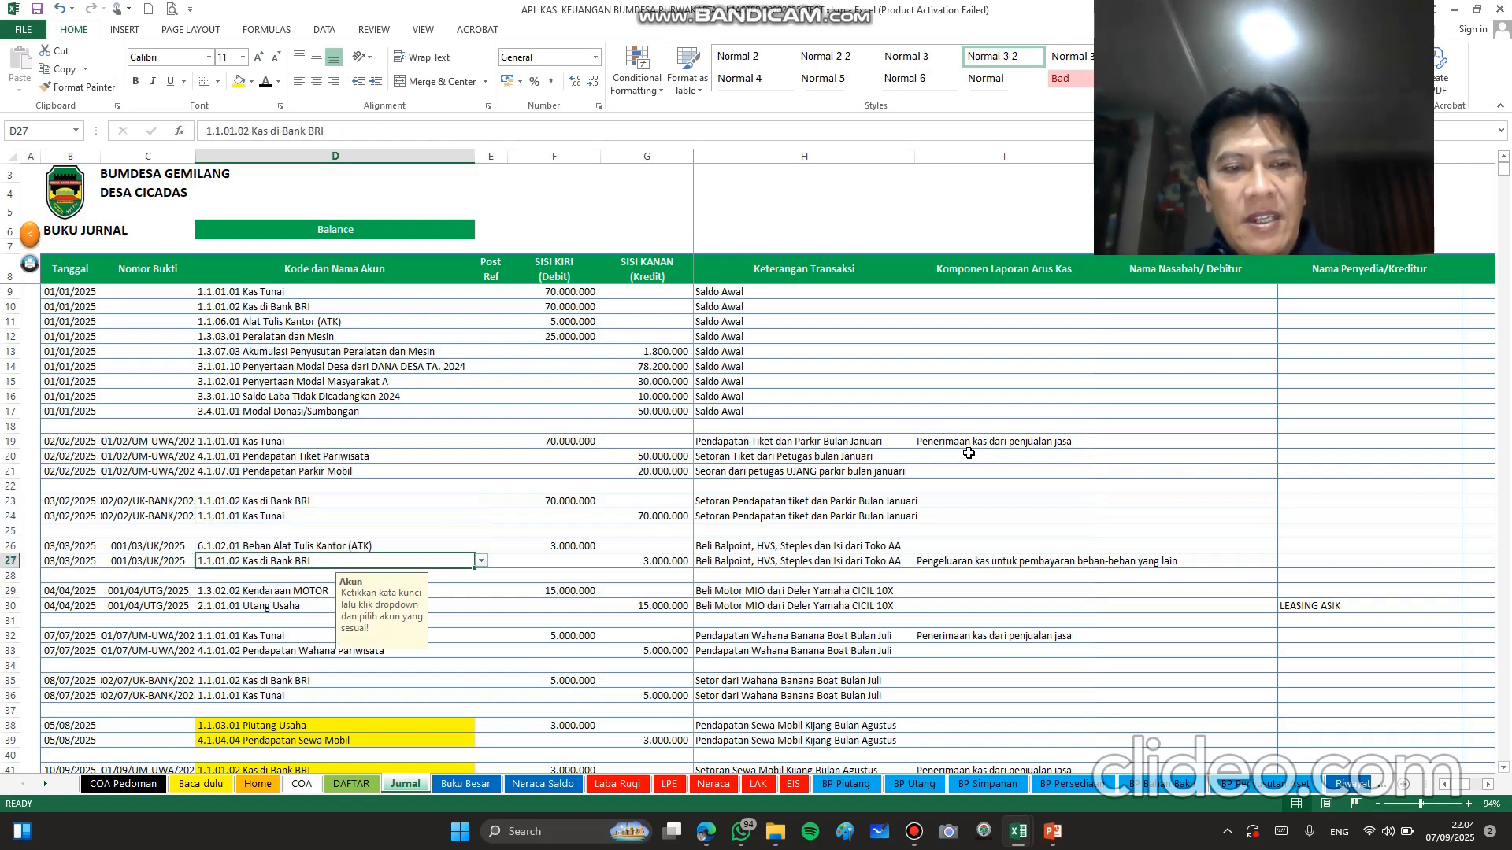
{"action": "key", "text": "Up"}
{"action": "key", "text": "Down"}
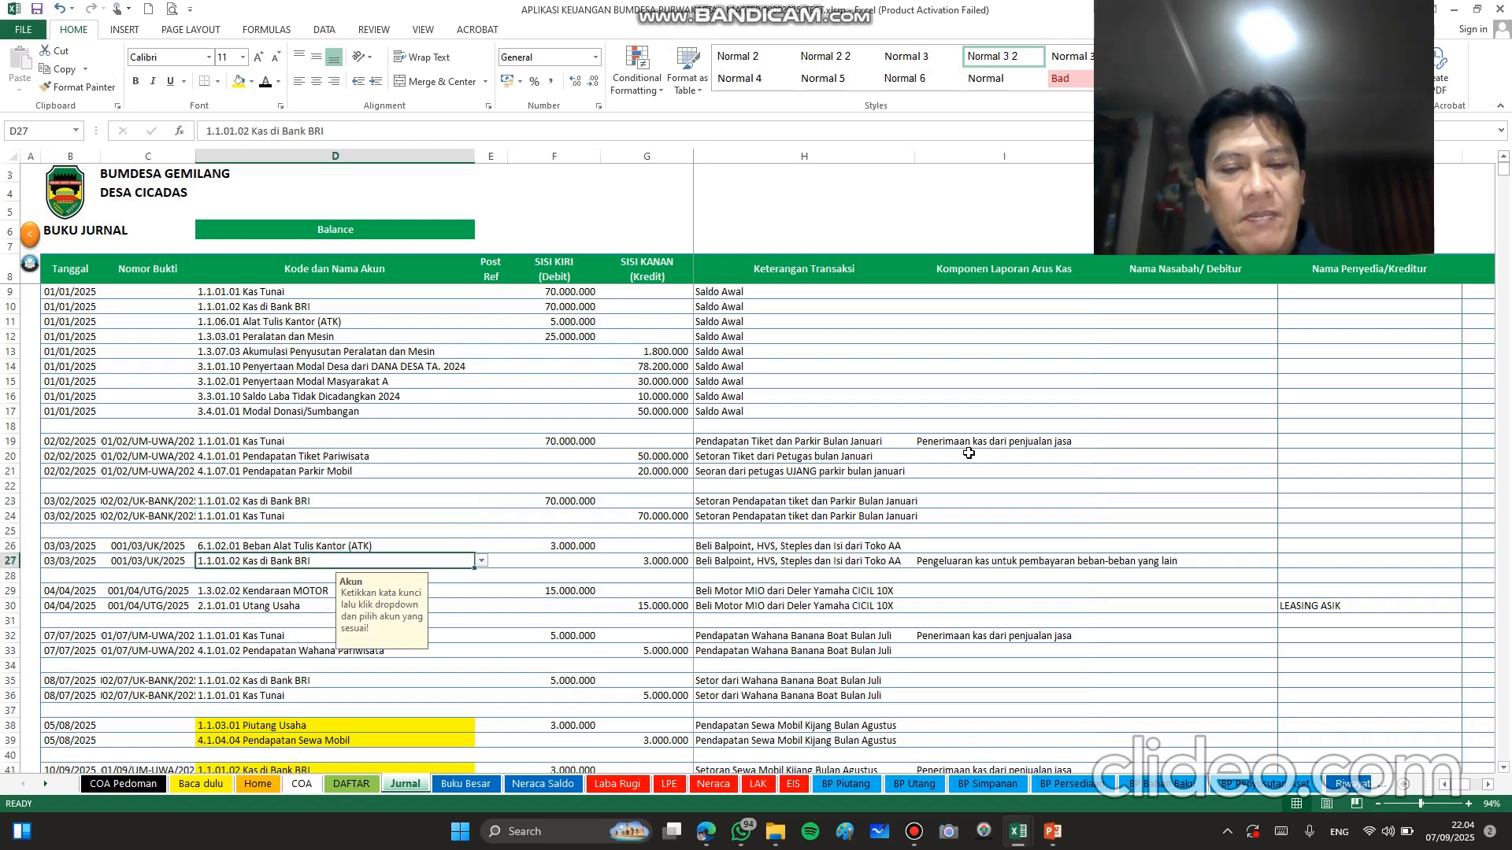
Step: Clear the cash flow component in row 27 and refill it through Kas_Keluar_Operasi with Pengeluaran kas untuk pembayaran beban-beban yang lain
{"action": "key", "text": "Right"}
{"action": "key", "text": "Right"}
{"action": "key", "text": "Right"}
{"action": "key", "text": "Right"}
{"action": "key", "text": "Right"}
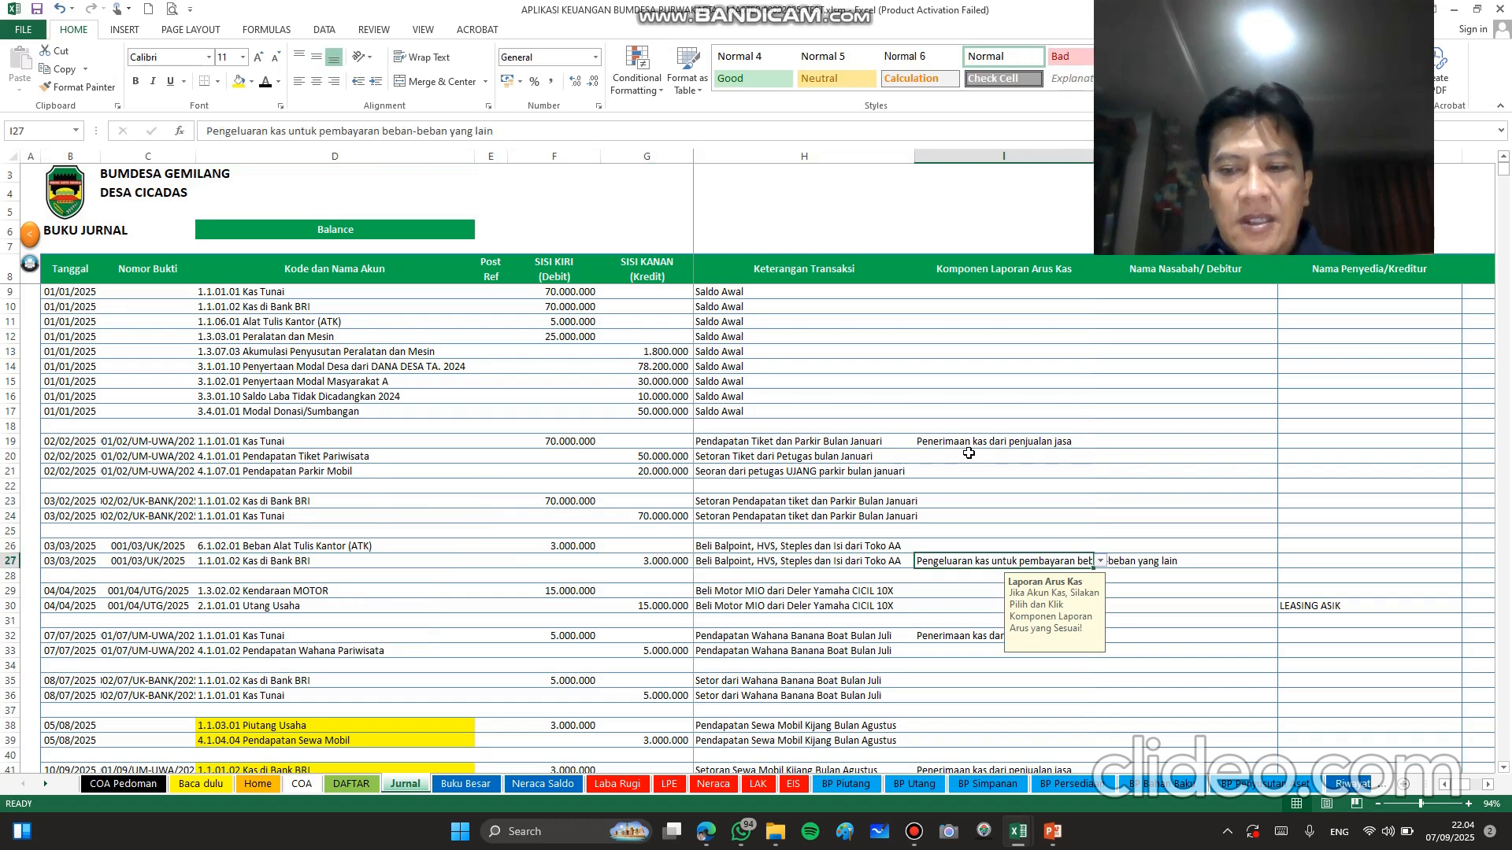
{"action": "key", "text": "Delete"}
{"action": "left_click", "coordinate": [748, 458]}
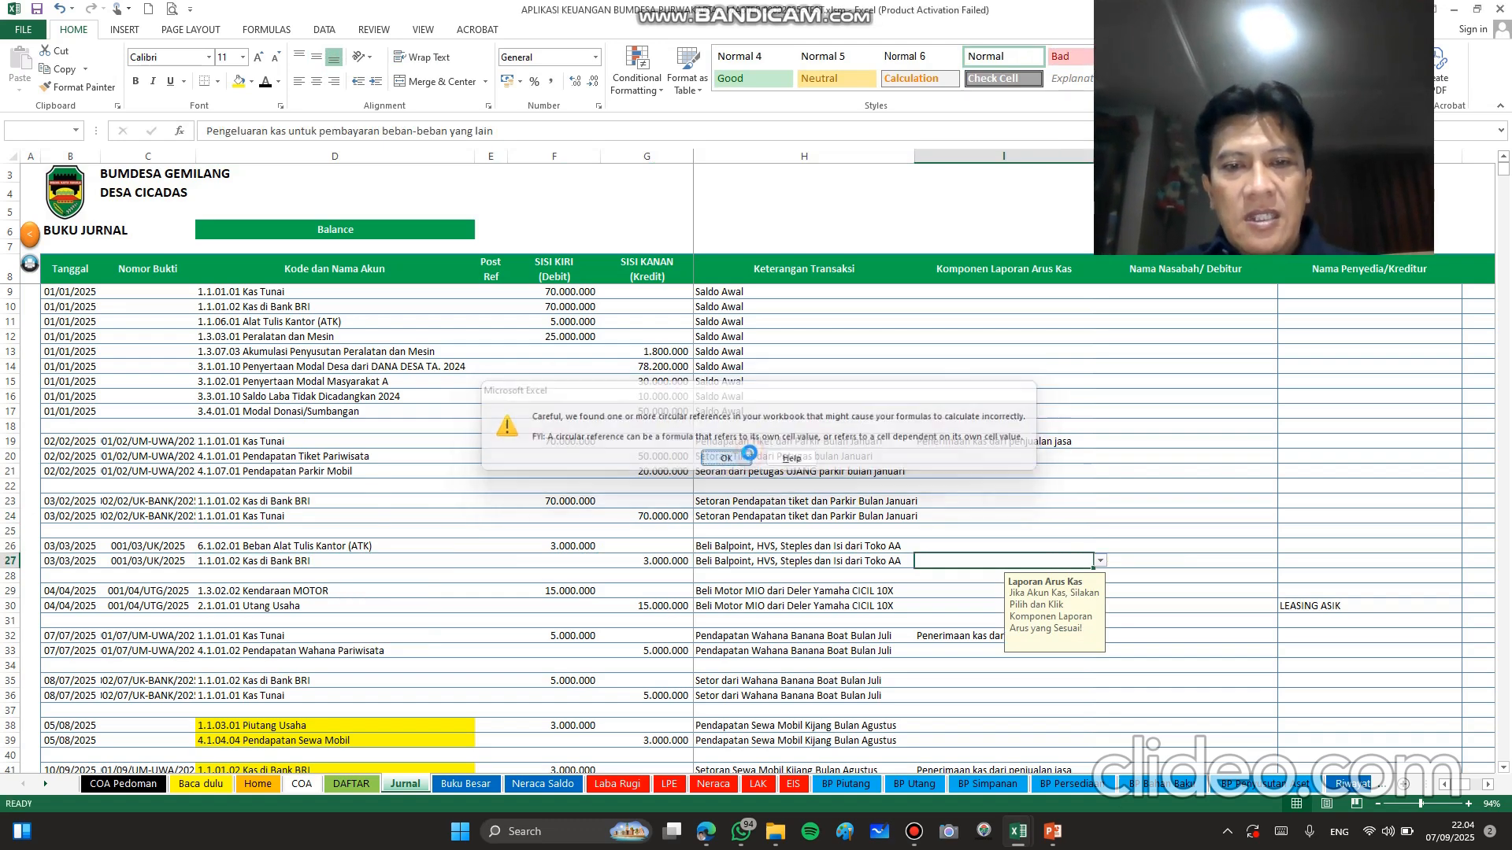
{"action": "left_click", "coordinate": [1100, 561]}
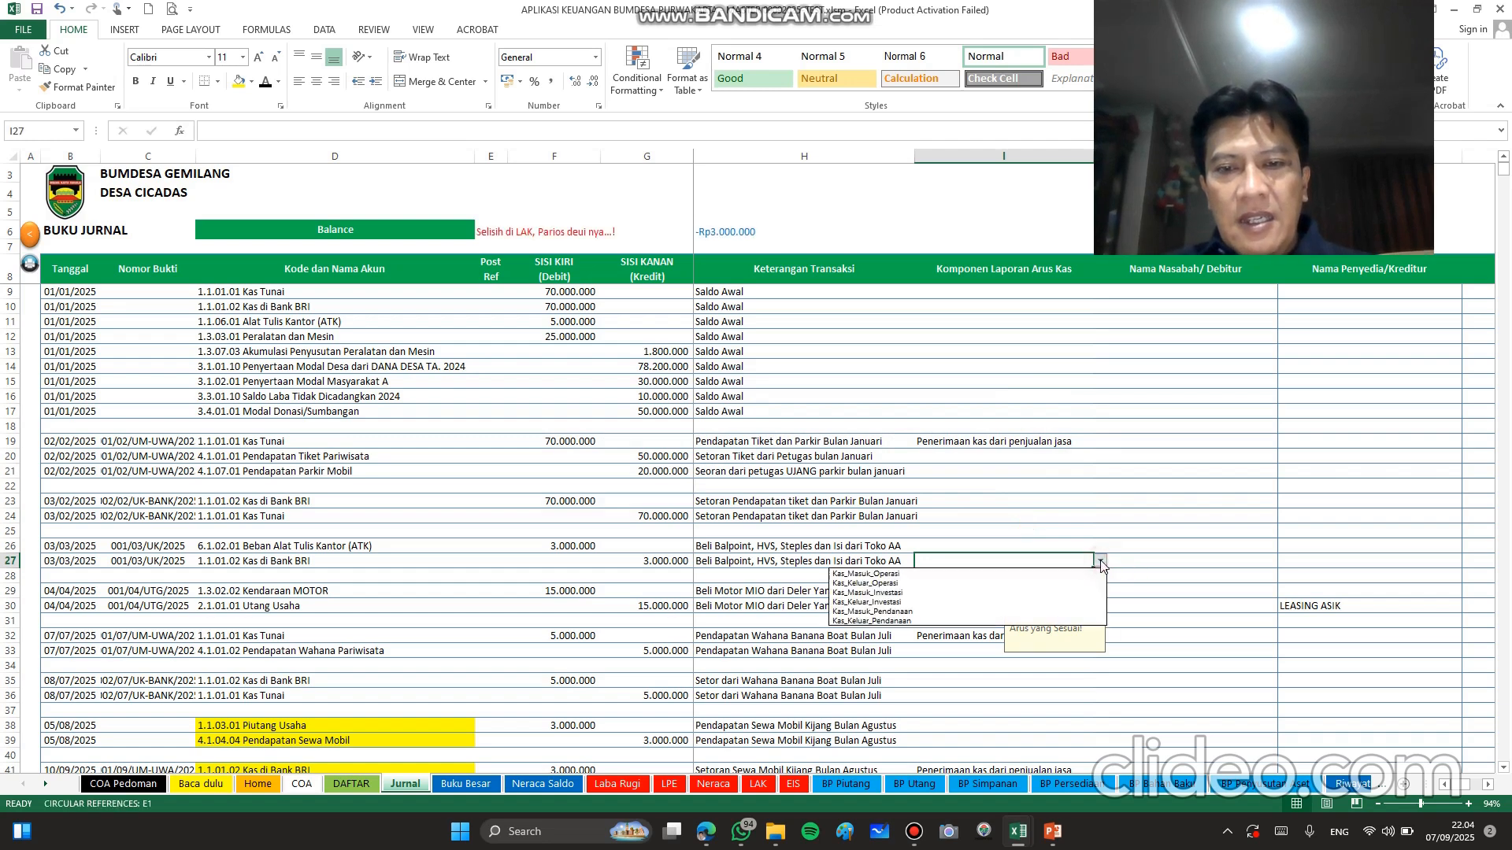
{"action": "left_click", "coordinate": [913, 584]}
{"action": "left_click", "coordinate": [1099, 561]}
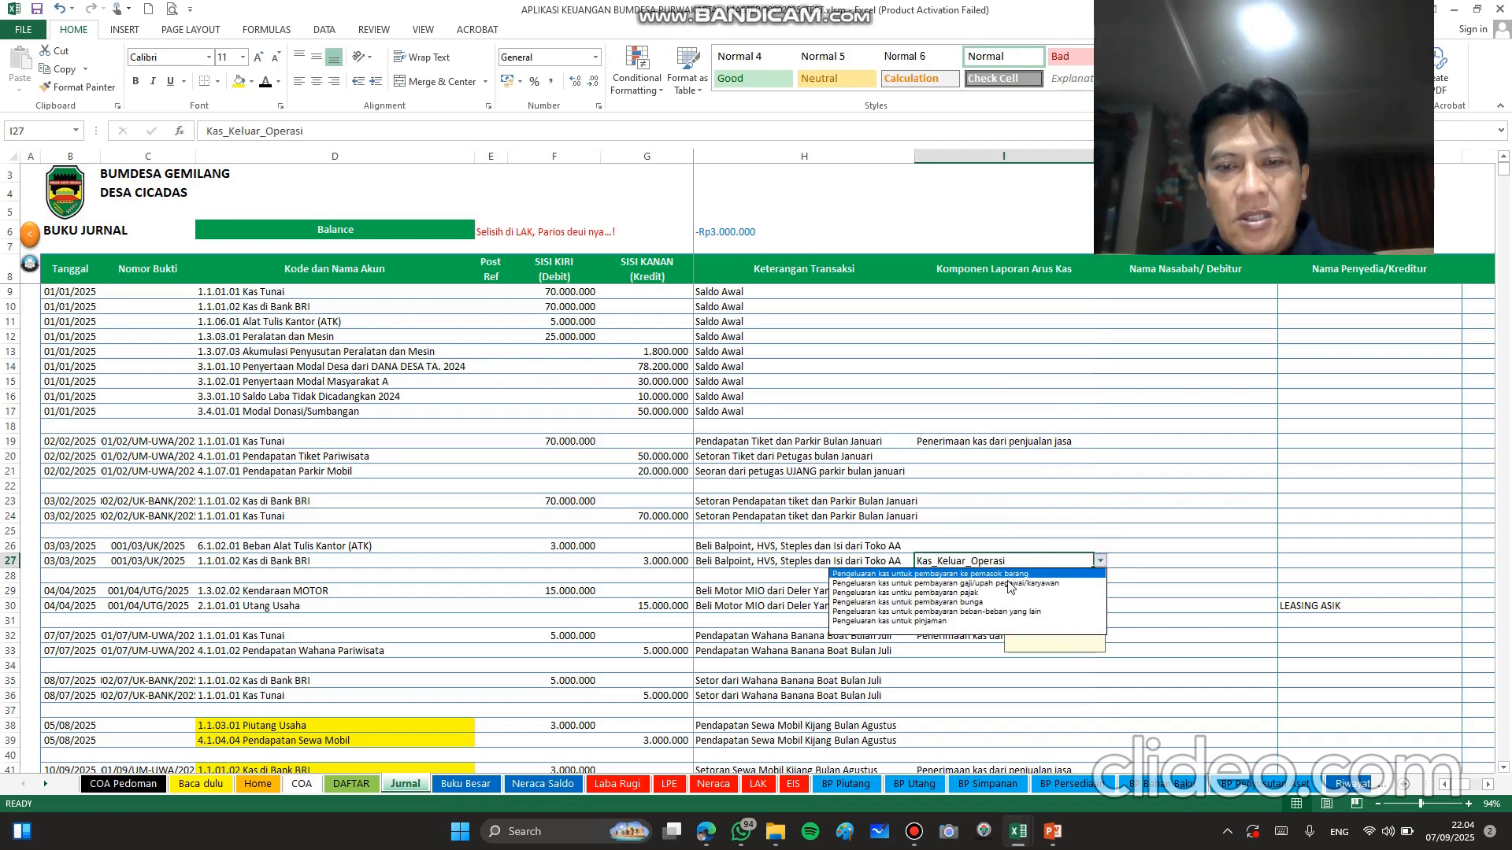
{"action": "left_click", "coordinate": [1014, 612]}
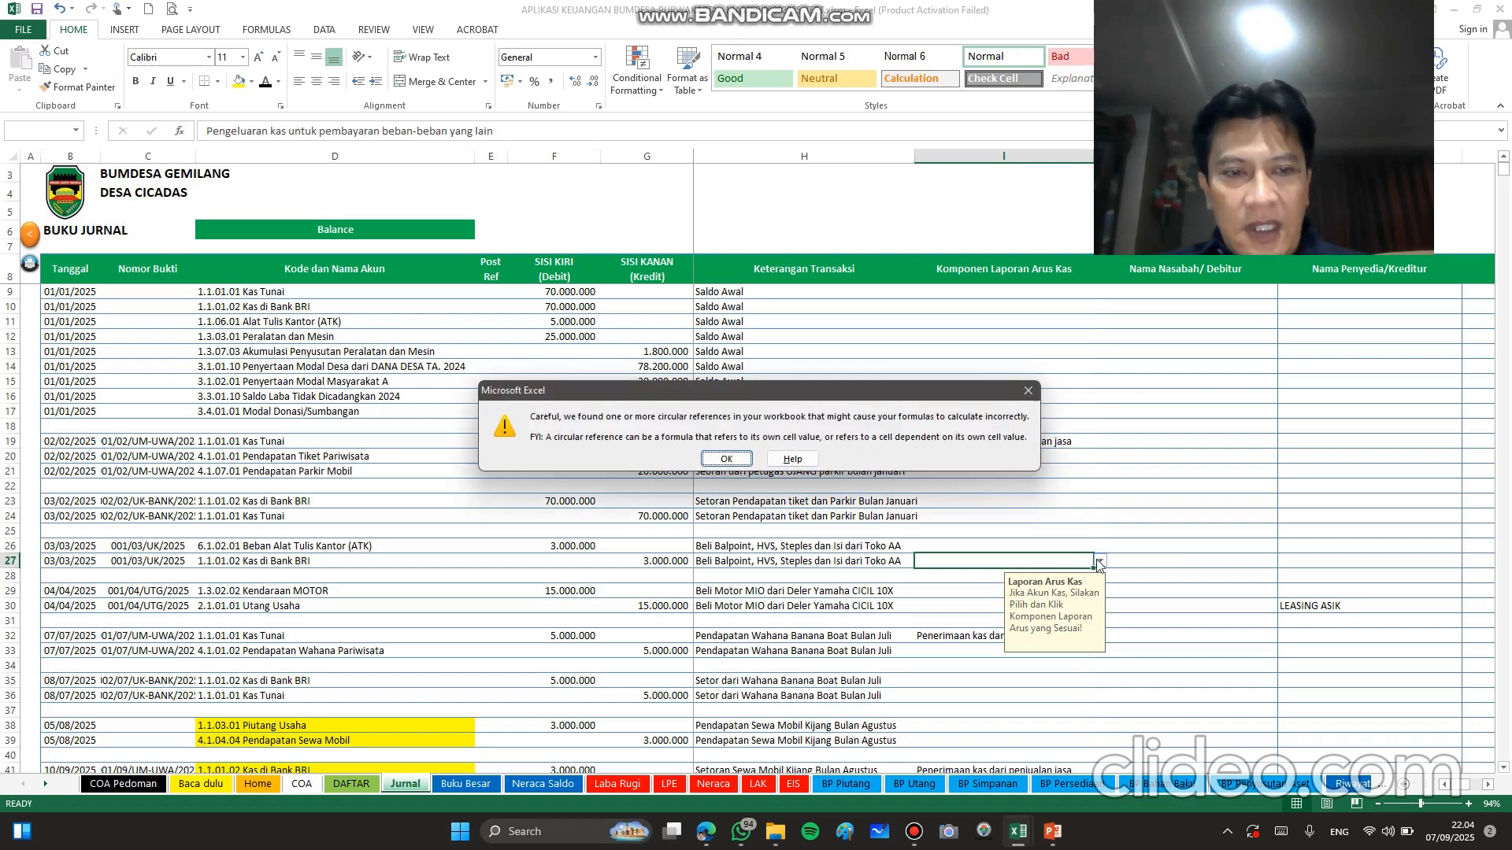
Step: Empty row 27's cash flow component again and fill it through Kas_Keluar_Operasi with Pengeluaran kas untuk pembayaran ke pemasok barang
{"action": "left_click", "coordinate": [729, 459]}
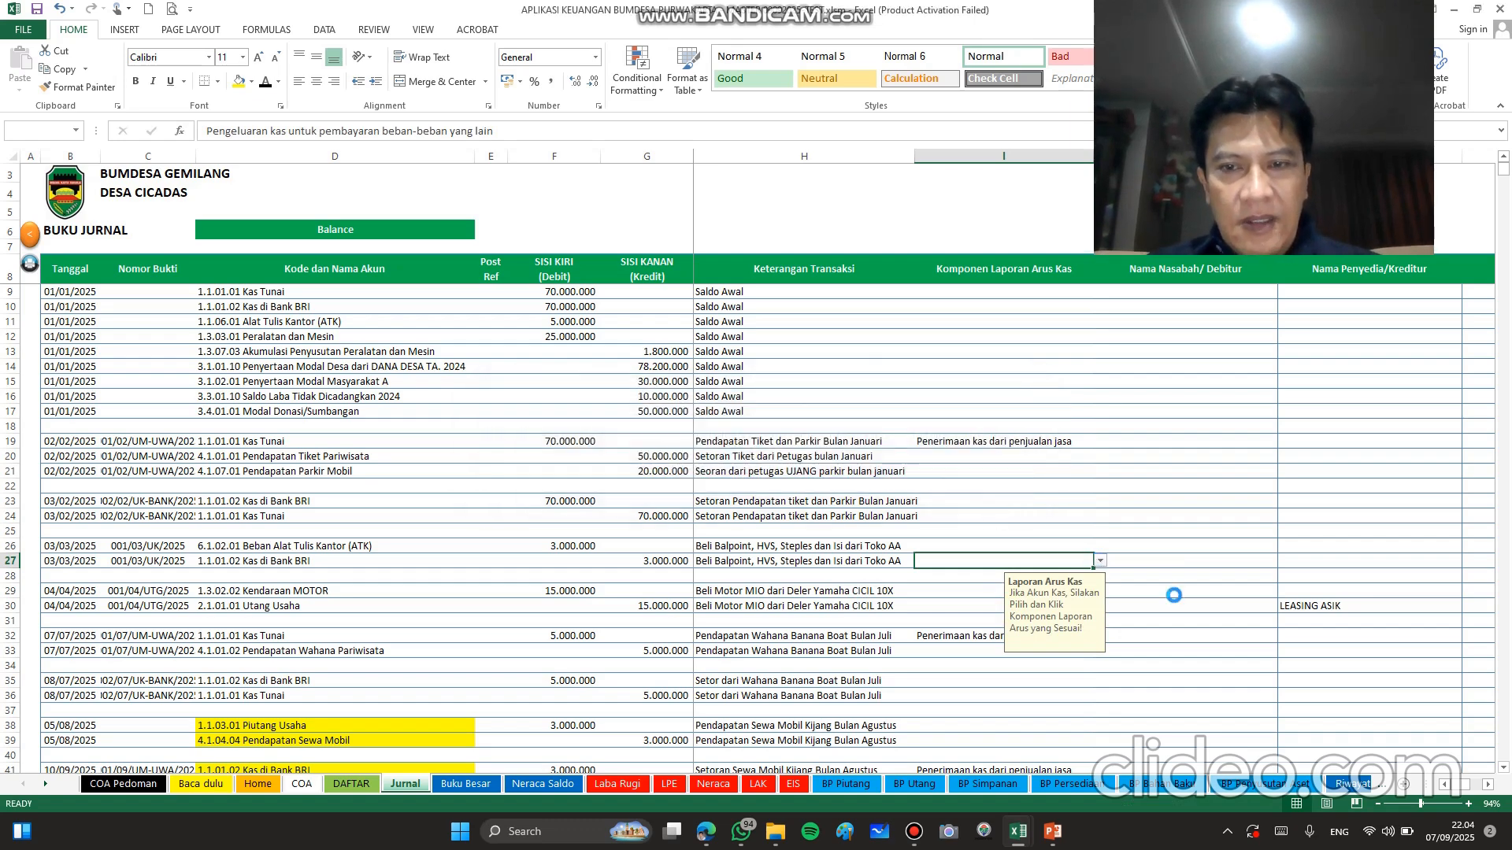
{"action": "left_click", "coordinate": [1099, 561]}
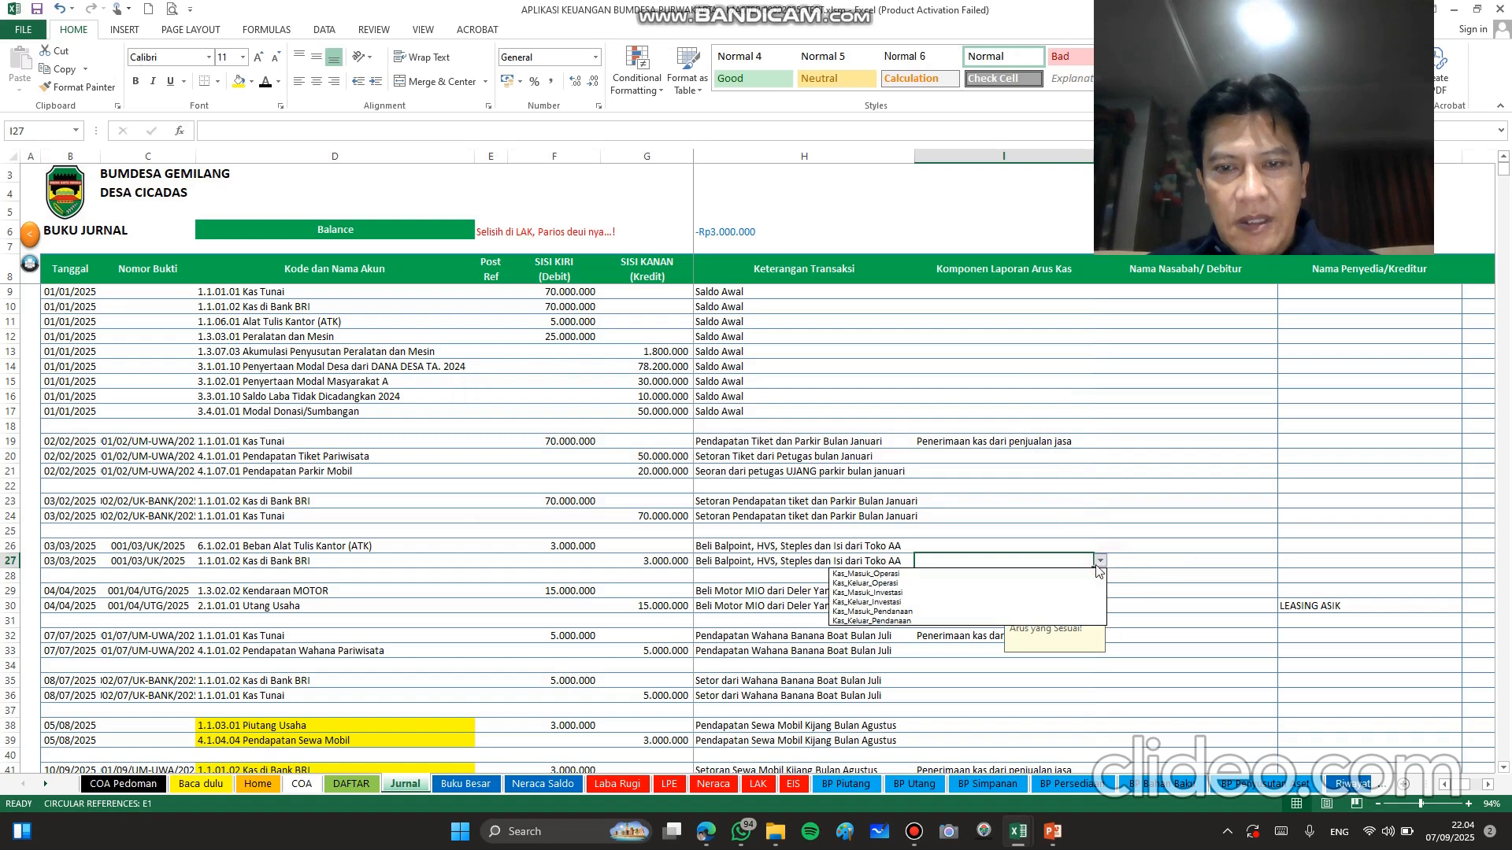
{"action": "left_click", "coordinate": [967, 583]}
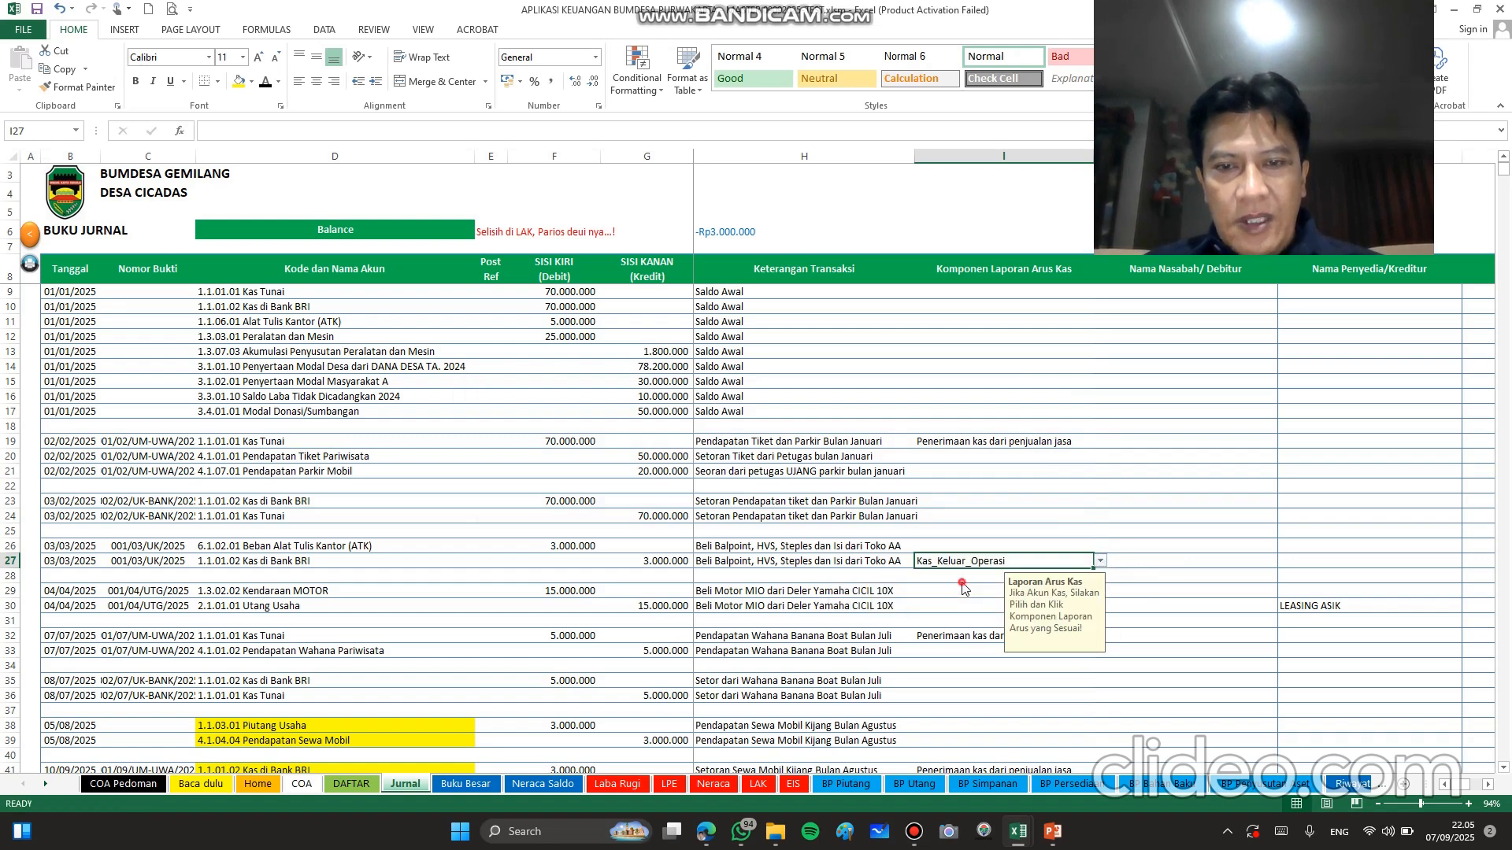
{"action": "left_click", "coordinate": [1026, 575]}
{"action": "left_click", "coordinate": [1082, 562]}
{"action": "left_click", "coordinate": [1100, 562]}
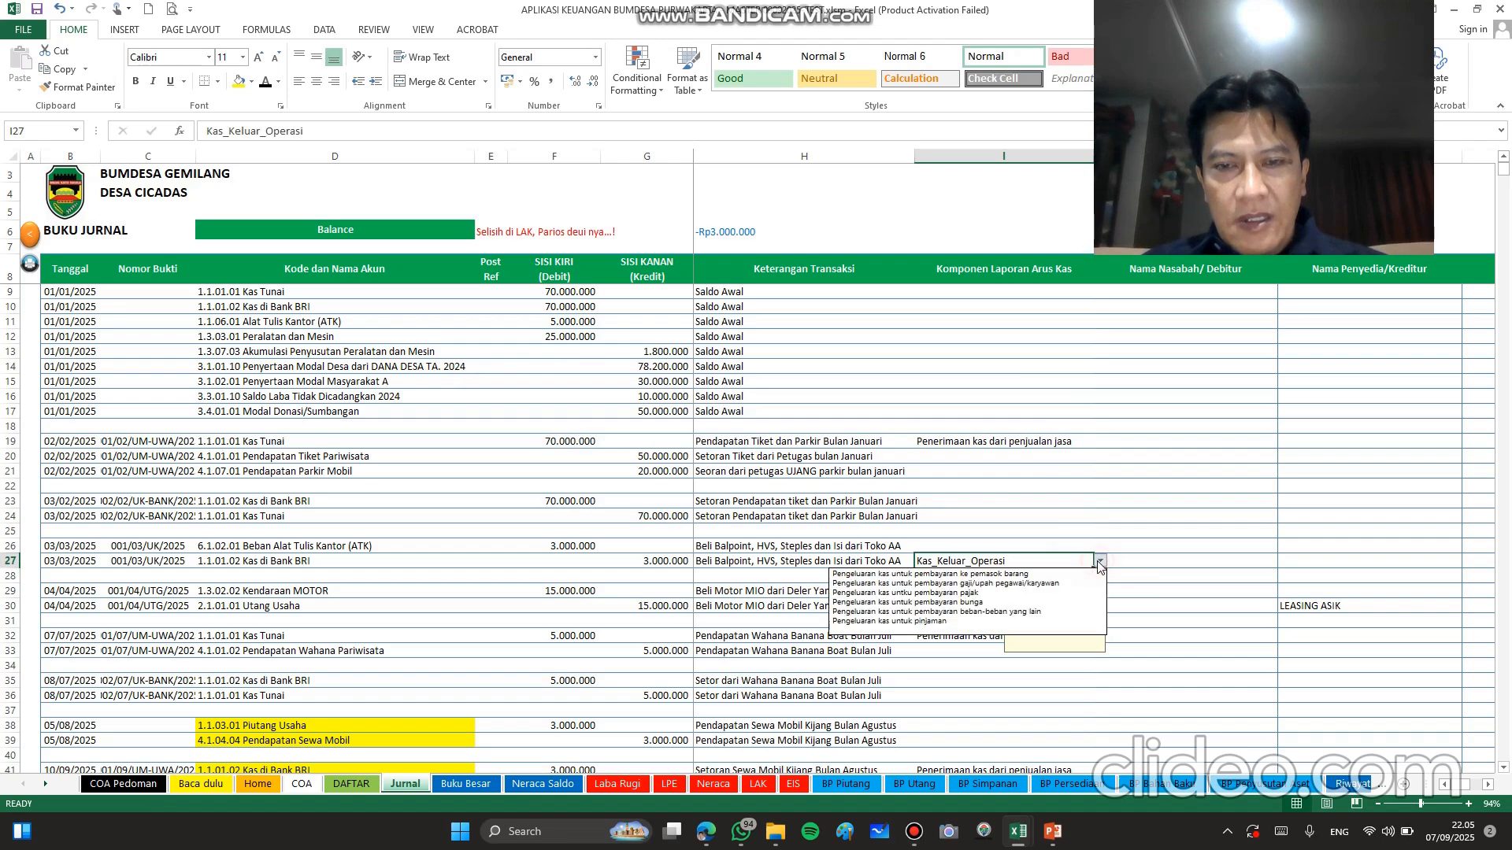
{"action": "left_click", "coordinate": [1018, 576]}
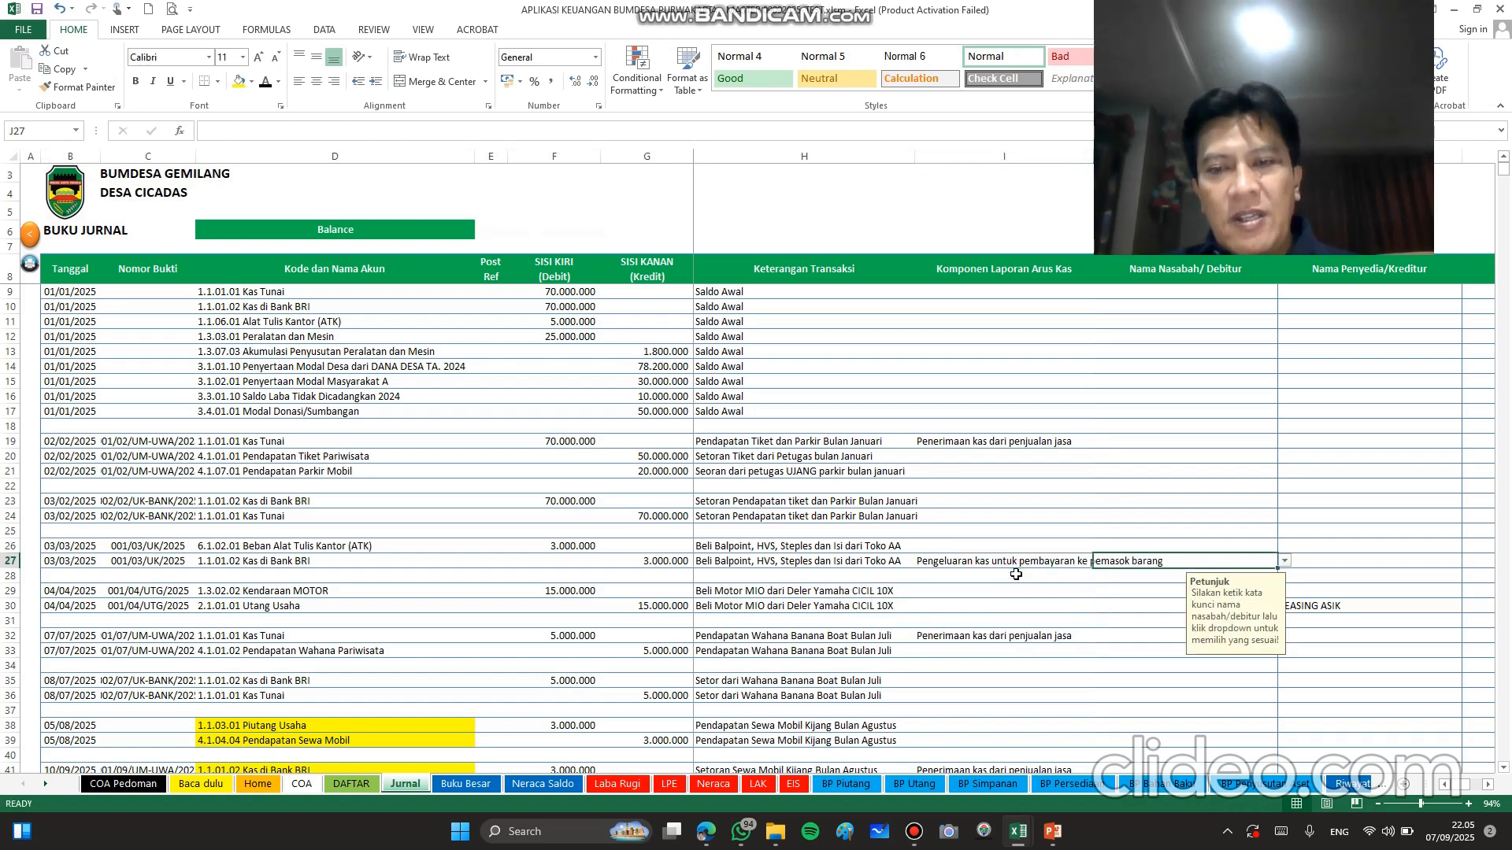
Step: Look back over the cash flow component cells from row 27 up to row 20
{"action": "key", "text": "Up"}
{"action": "key", "text": "Up"}
{"action": "key", "text": "Up"}
{"action": "key", "text": "Up"}
{"action": "key", "text": "Up"}
{"action": "key", "text": "Up"}
{"action": "key", "text": "Up"}
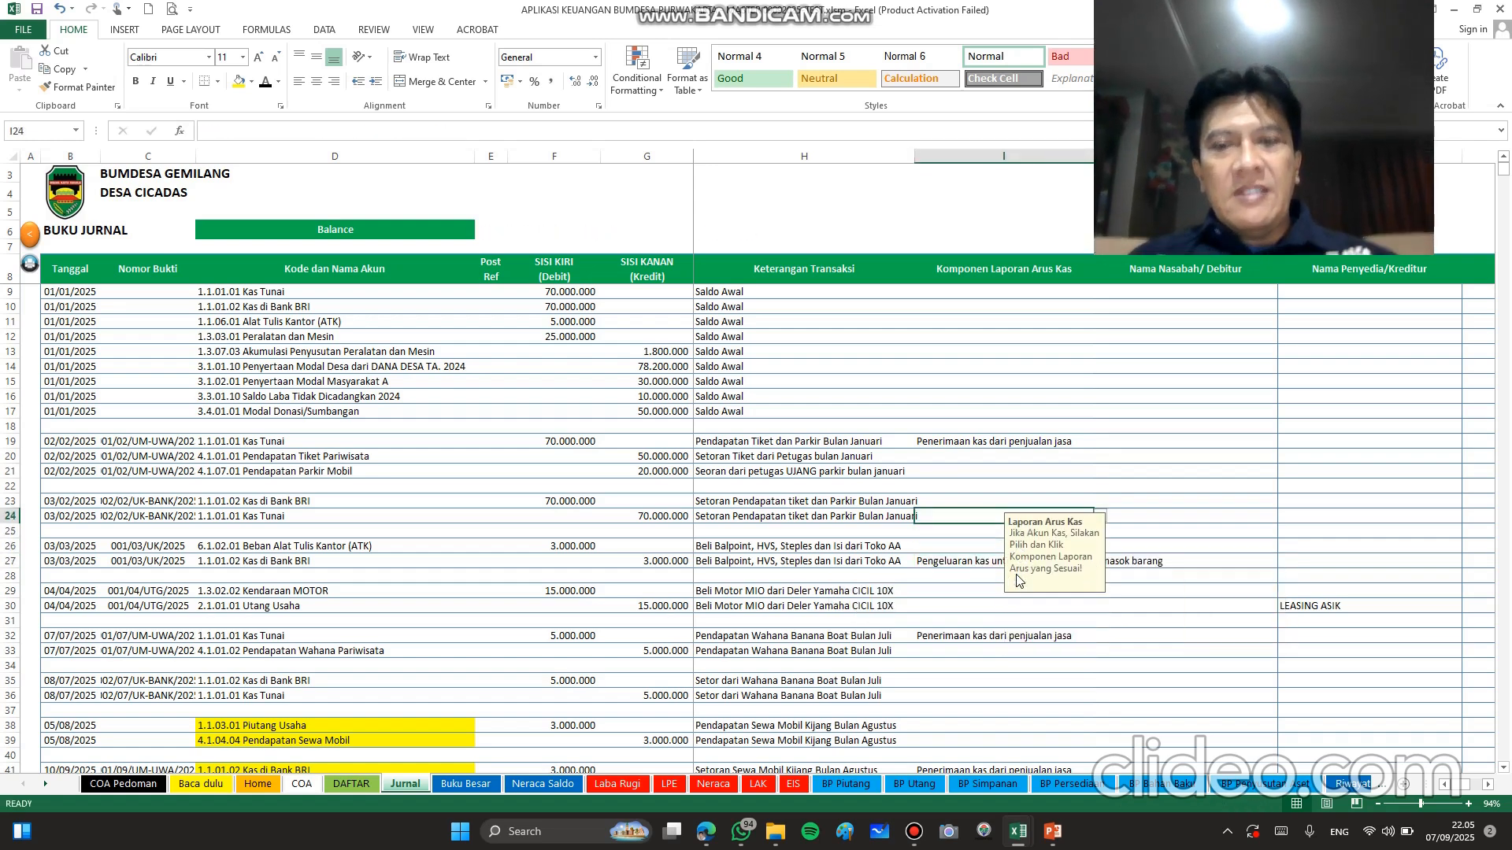
{"action": "key", "text": "Up"}
{"action": "key", "text": "Up"}
{"action": "key", "text": "Up"}
{"action": "key", "text": "Up"}
{"action": "key", "text": "Up"}
{"action": "key", "text": "Up"}
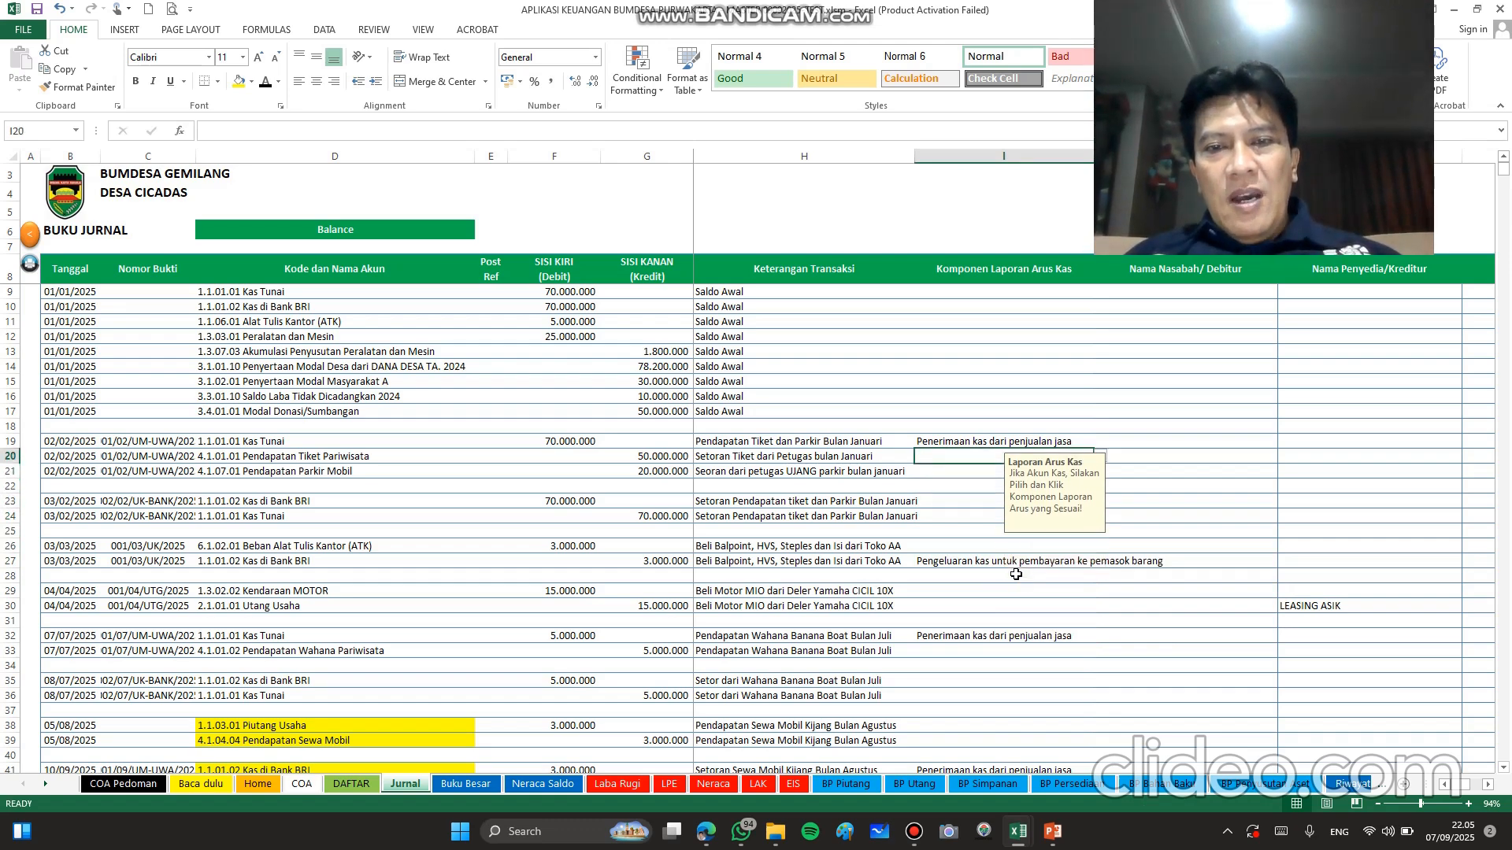
Step: Compare the opening balance accounts in rows 11 and 12: Alat Tulis Kantor (ATK) and Peralatan dan Mesin
{"action": "key", "text": "Left"}
{"action": "key", "text": "Left"}
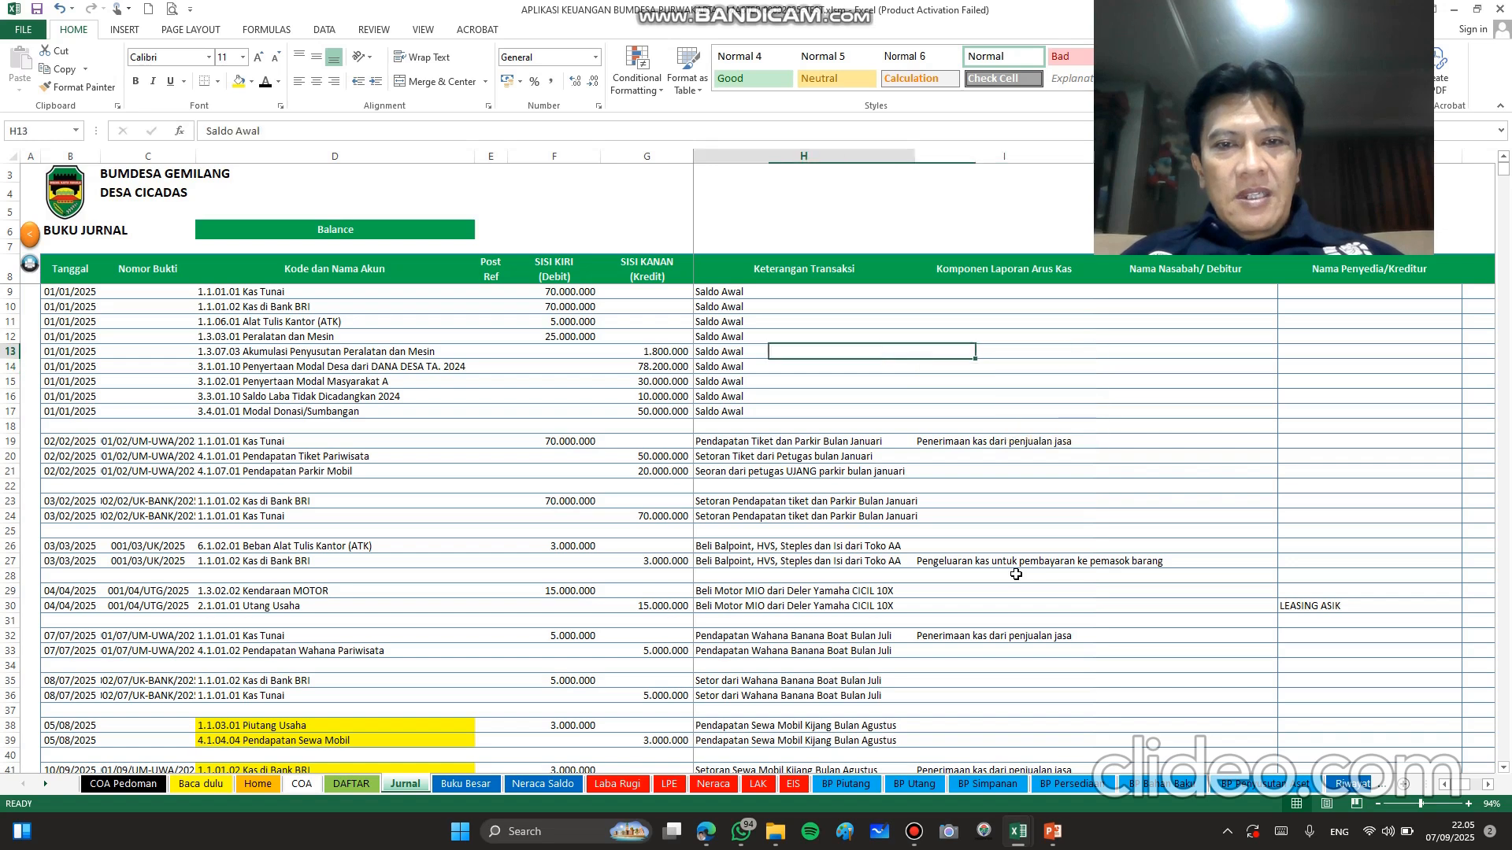
{"action": "key", "text": "Up"}
{"action": "key", "text": "Up"}
{"action": "key", "text": "Up"}
{"action": "key", "text": "Left"}
{"action": "key", "text": "Left"}
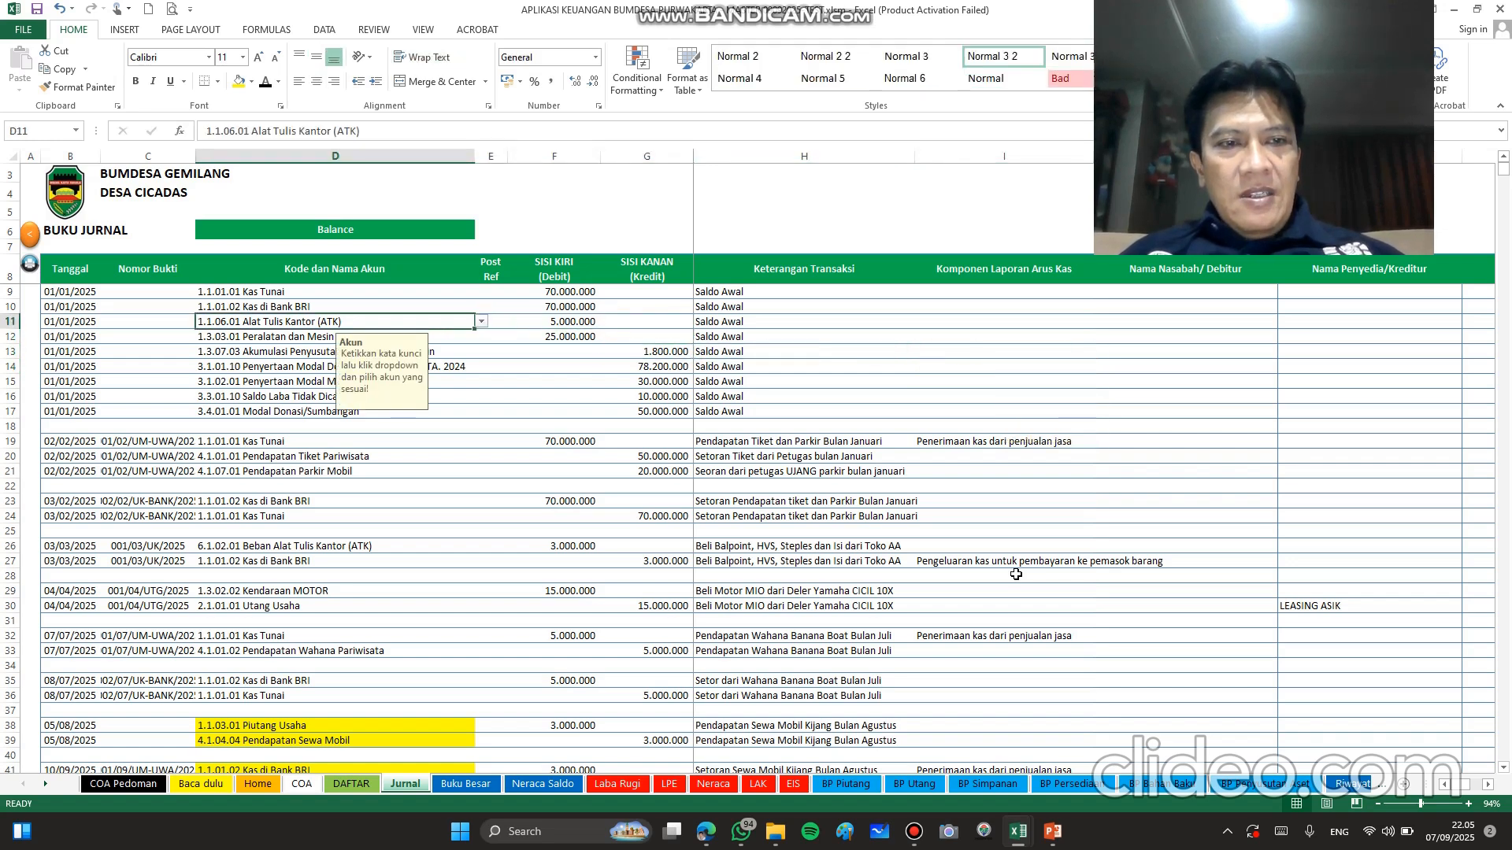
{"action": "key", "text": "Down"}
{"action": "key", "text": "Up"}
{"action": "key", "text": "Down"}
{"action": "key", "text": "Up"}
{"action": "key", "text": "Down"}
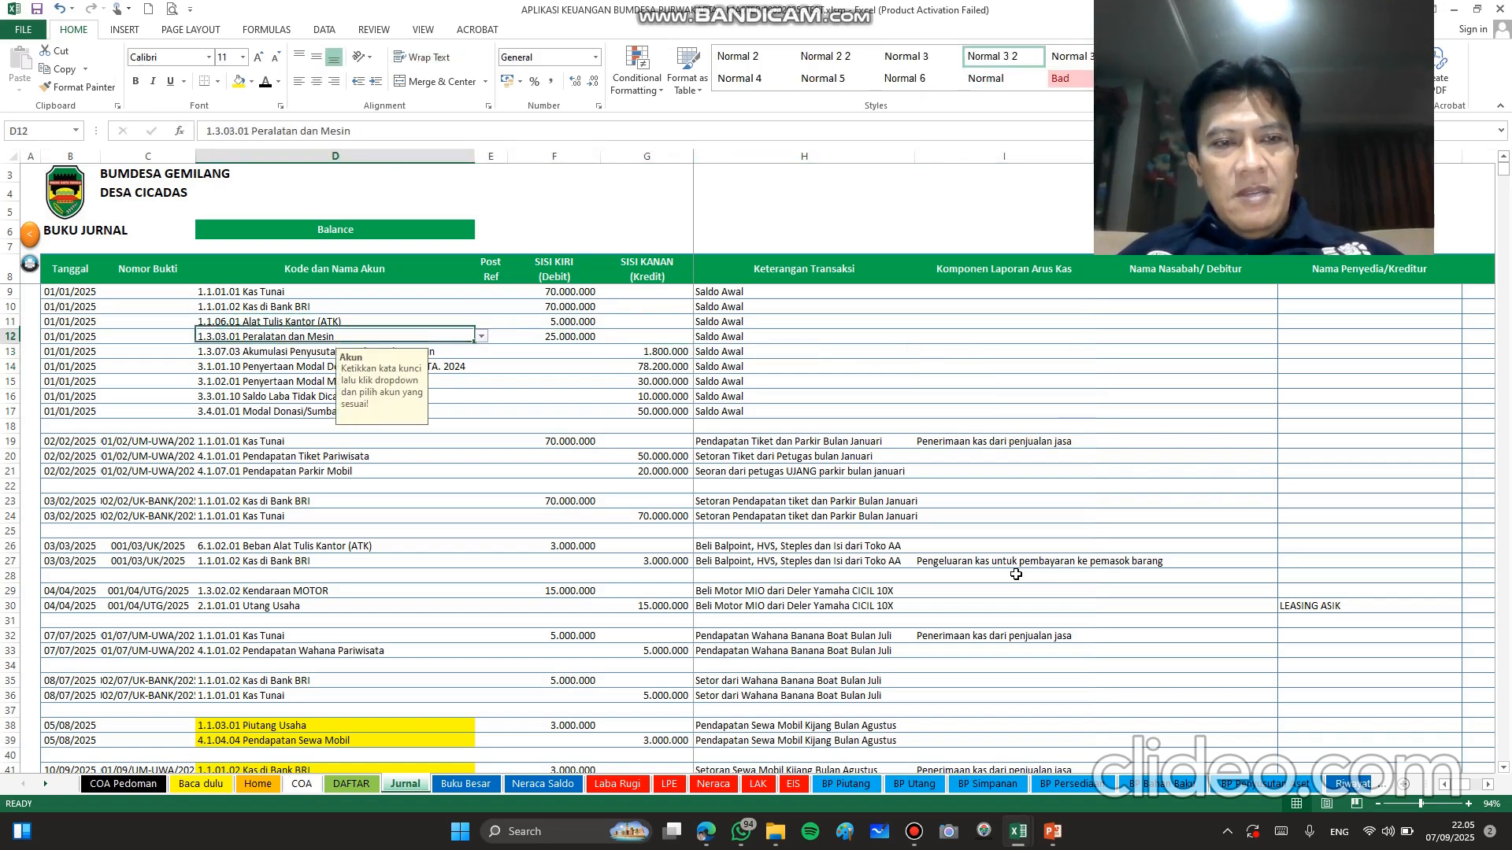
{"action": "key", "text": "Up"}
{"action": "key", "text": "Down"}
{"action": "key", "text": "Up"}
{"action": "key", "text": "Down"}
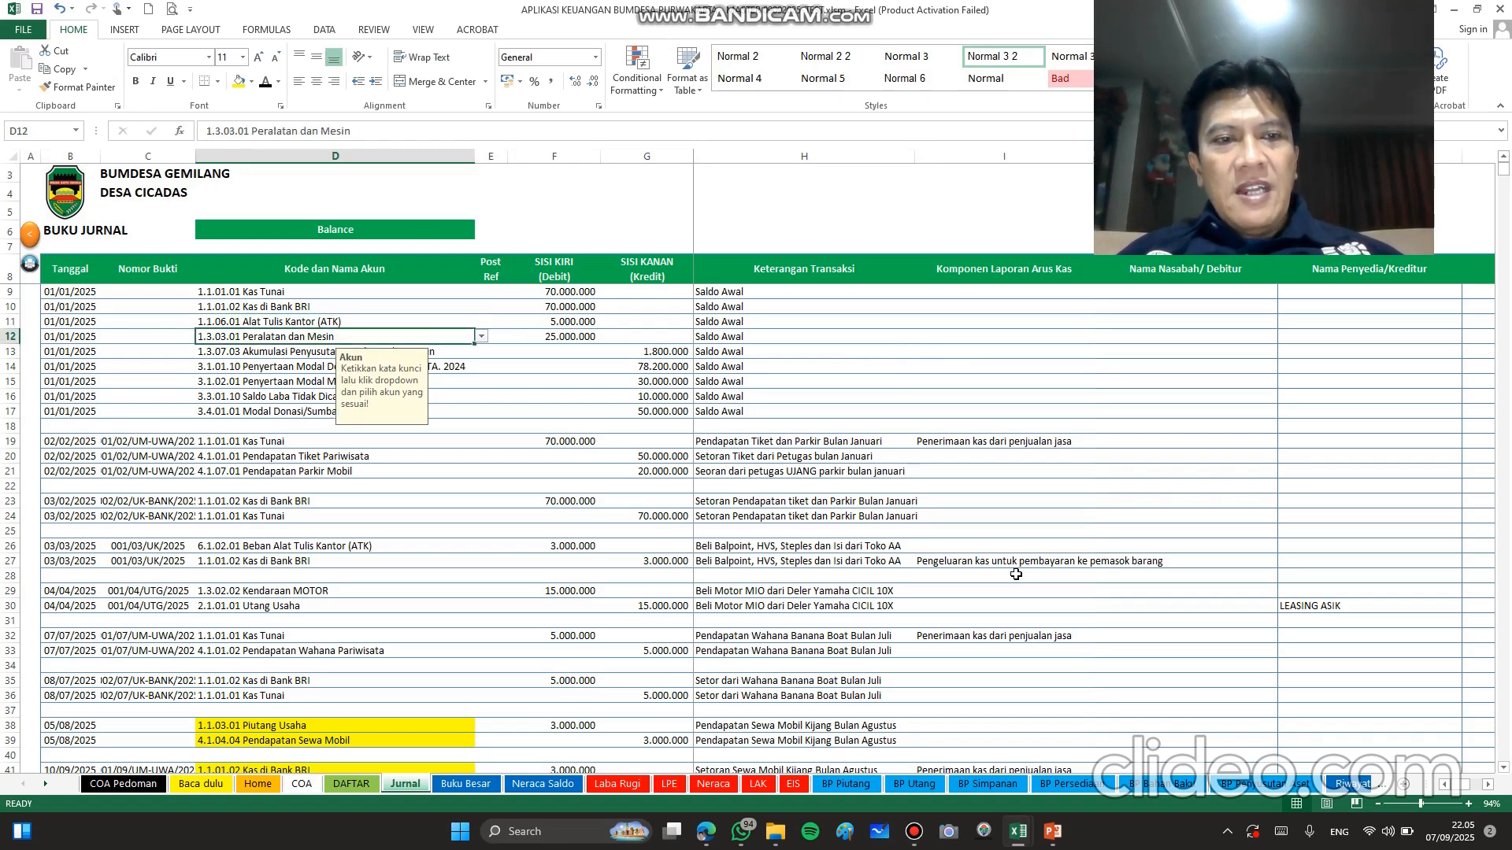
{"action": "key", "text": "Up"}
Step: Check the ATK opening balance in row 11 across to its cash flow component, and review the accounts in rows 11 and 12 again
{"action": "key", "text": "Right"}
{"action": "key", "text": "Right"}
{"action": "key", "text": "Right"}
{"action": "key", "text": "Right"}
{"action": "key", "text": "Right"}
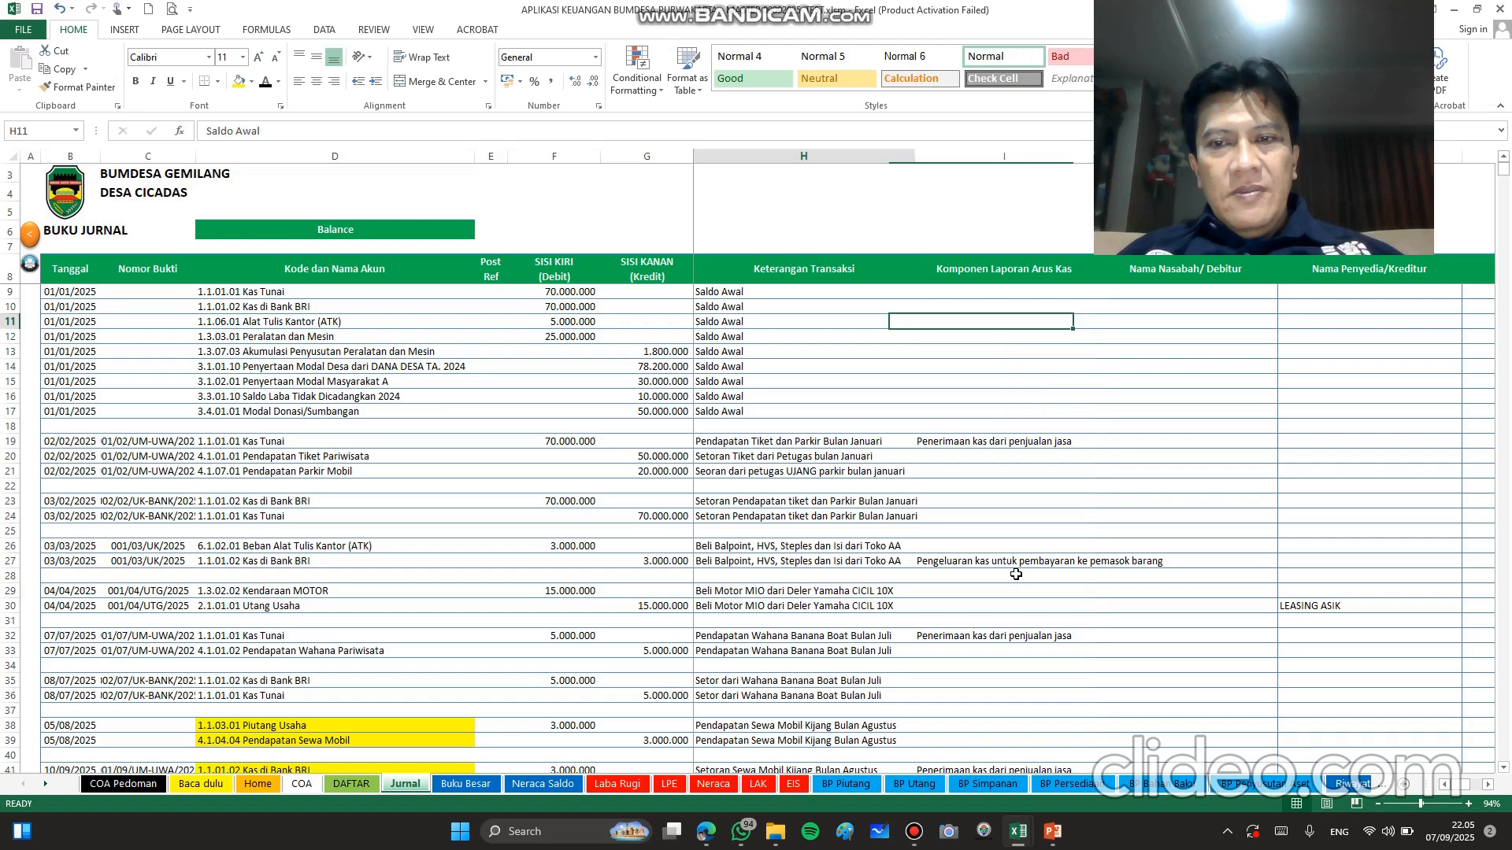
{"action": "key", "text": "Left"}
{"action": "key", "text": "Left"}
{"action": "key", "text": "Left"}
{"action": "key", "text": "Left"}
{"action": "key", "text": "Left"}
{"action": "key", "text": "Down"}
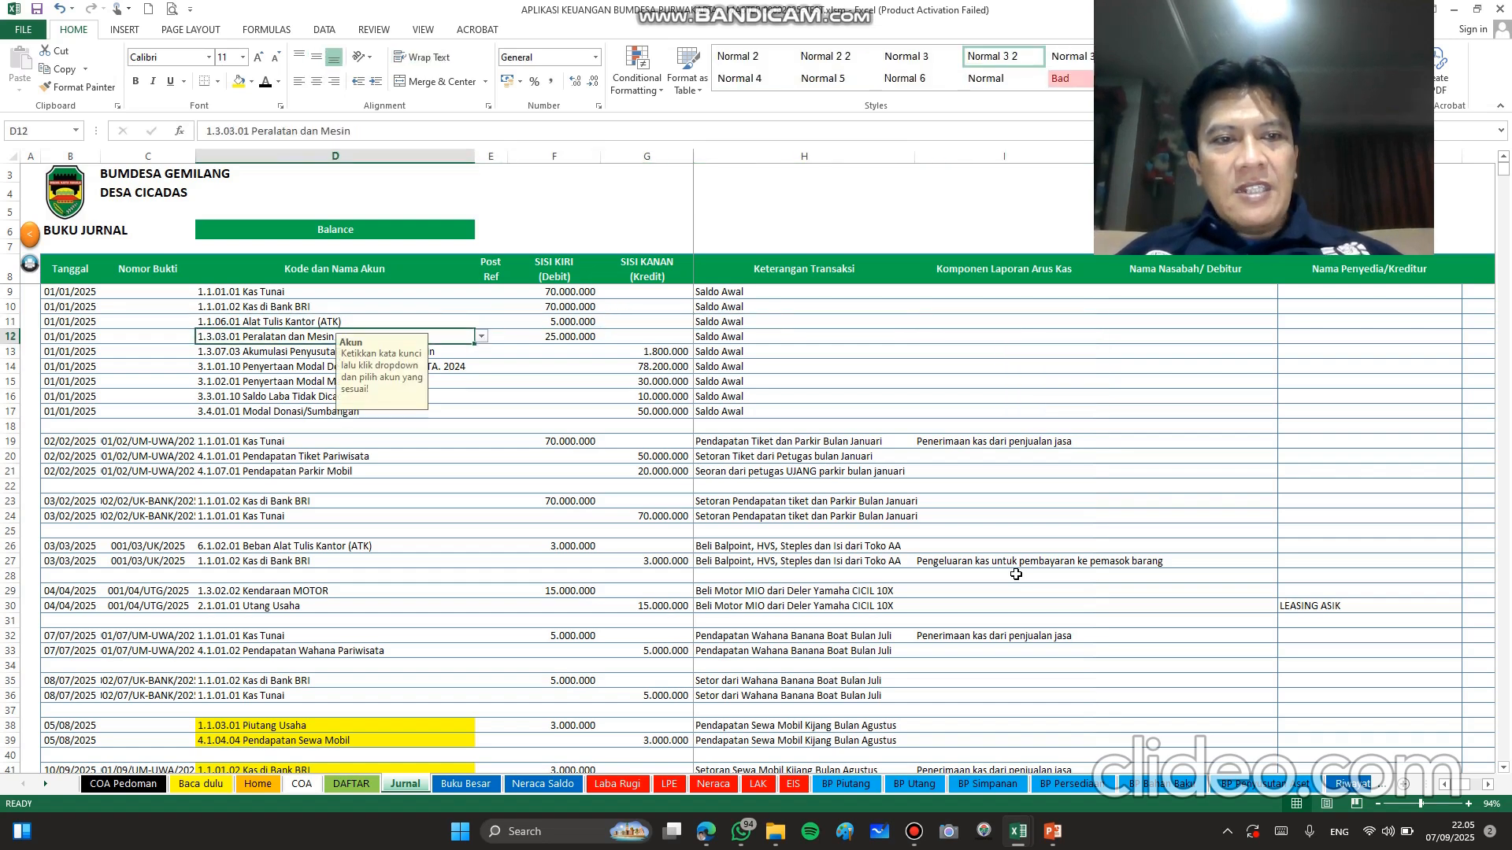
{"action": "key", "text": "Up"}
{"action": "key", "text": "Down"}
{"action": "key", "text": "Up"}
Step: Follow the ATK opening balance in row 11 across to its Nama Persediaan entry
{"action": "key", "text": "Right"}
{"action": "key", "text": "Right"}
{"action": "key", "text": "Right"}
{"action": "key", "text": "Right"}
{"action": "key", "text": "Right"}
{"action": "key", "text": "Right"}
{"action": "key", "text": "Right"}
{"action": "key", "text": "Right"}
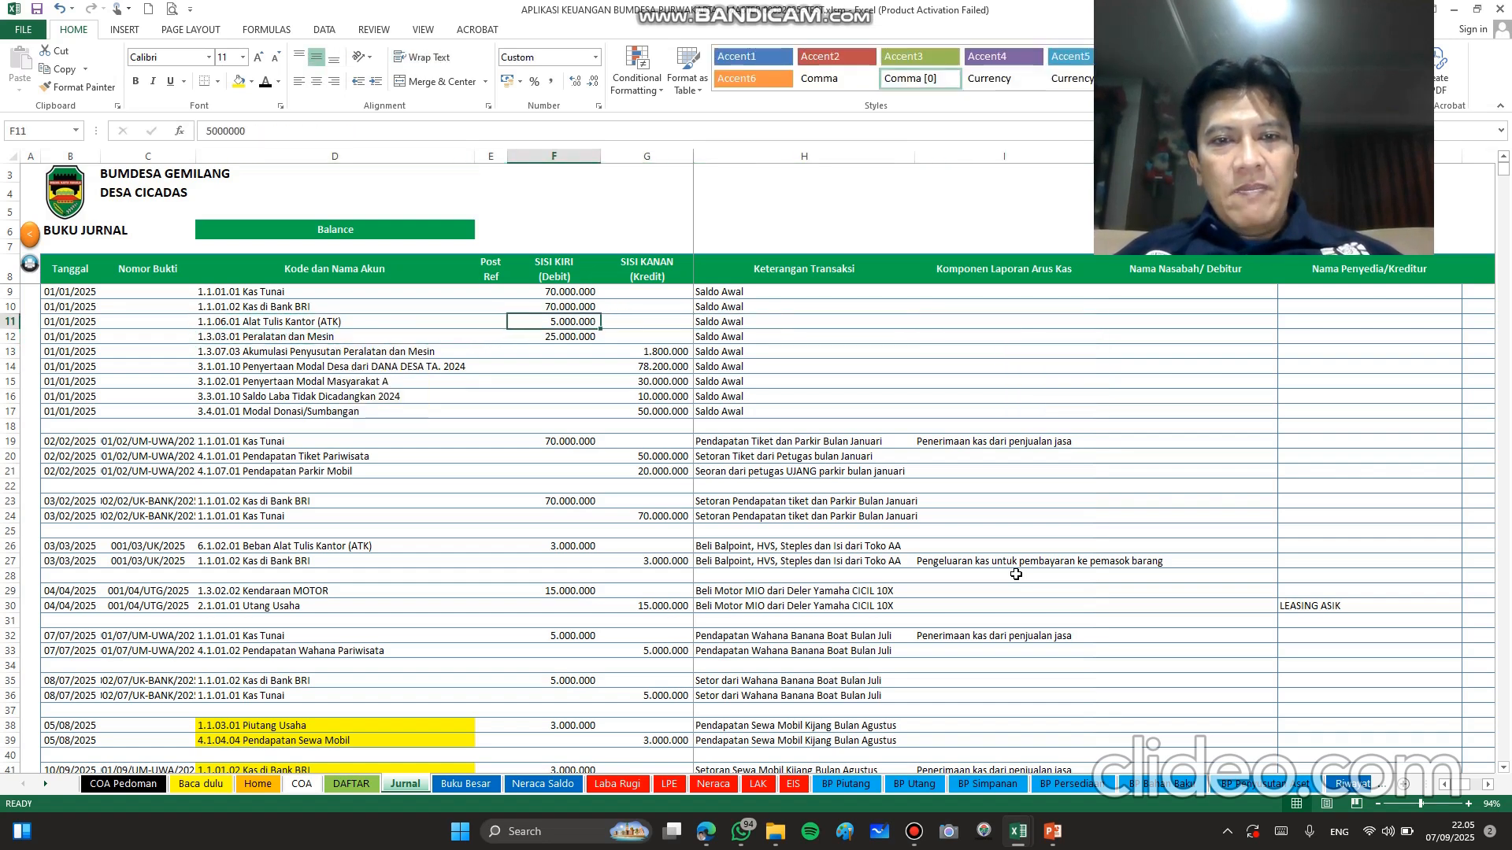
{"action": "key", "text": "Right"}
{"action": "key", "text": "Right"}
{"action": "key", "text": "Right"}
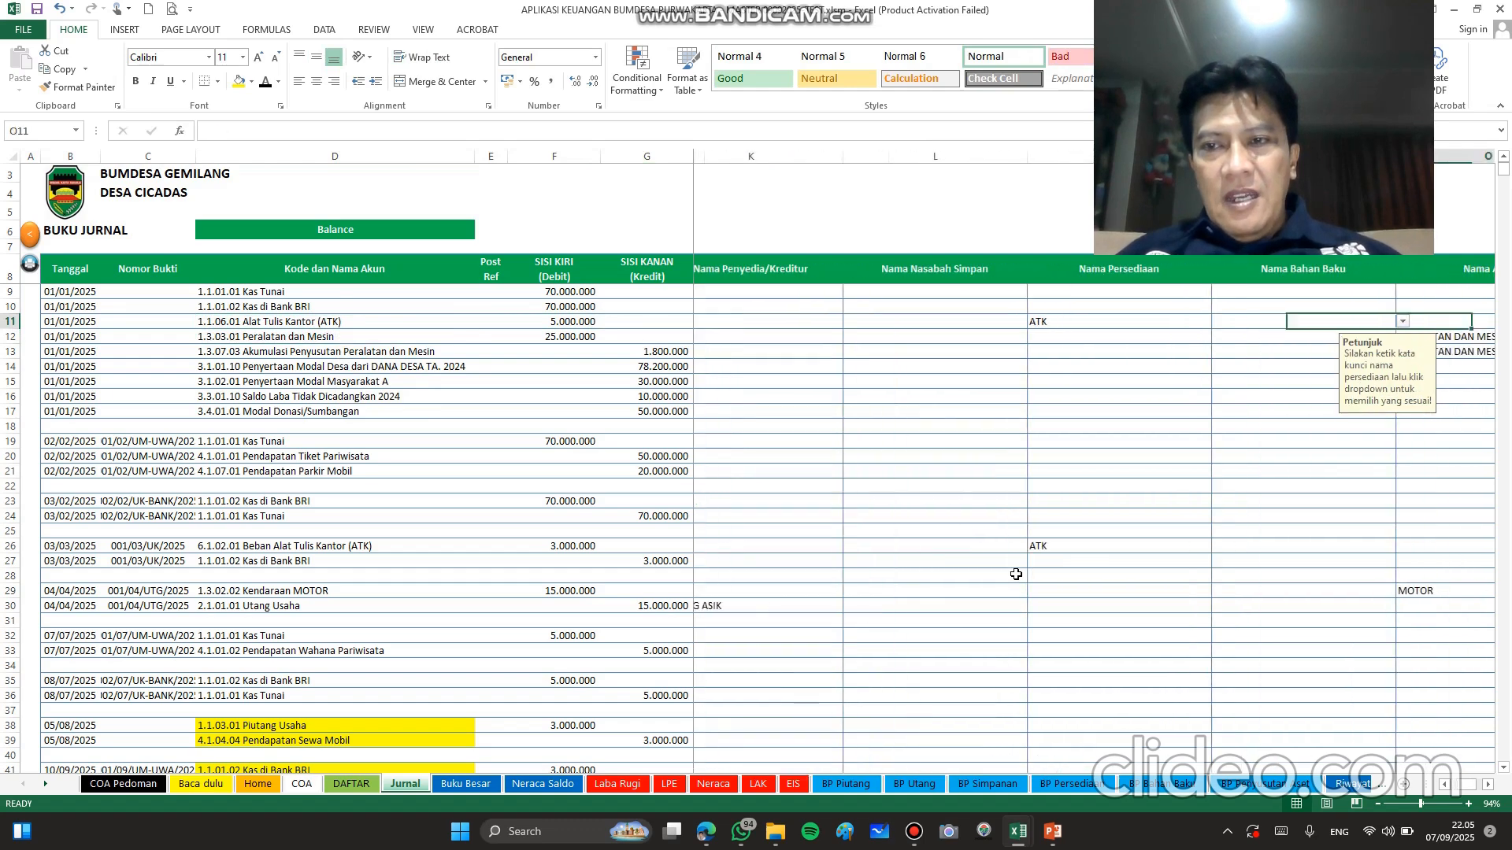
{"action": "key", "text": "Left"}
{"action": "key", "text": "Left"}
{"action": "key", "text": "Left"}
{"action": "key", "text": "Right"}
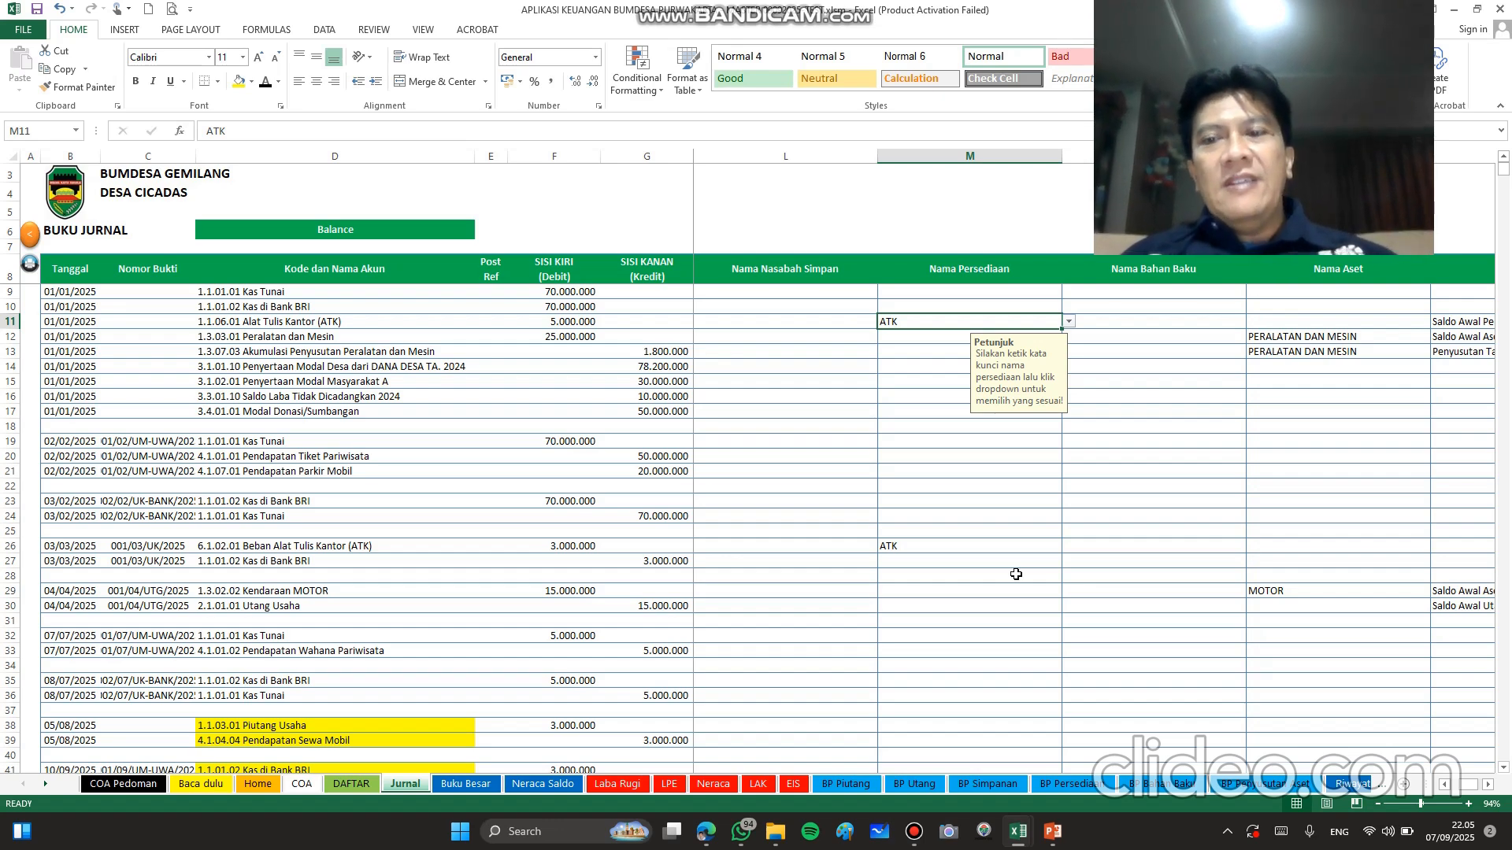
Step: Compare row 11's Nama Persediaan entry with its neighbouring Nama Nasabah Simpan and Nama Bahan Baku cells
{"action": "key", "text": "Right"}
{"action": "key", "text": "Right"}
{"action": "key", "text": "Left"}
{"action": "key", "text": "Left"}
{"action": "key", "text": "Left"}
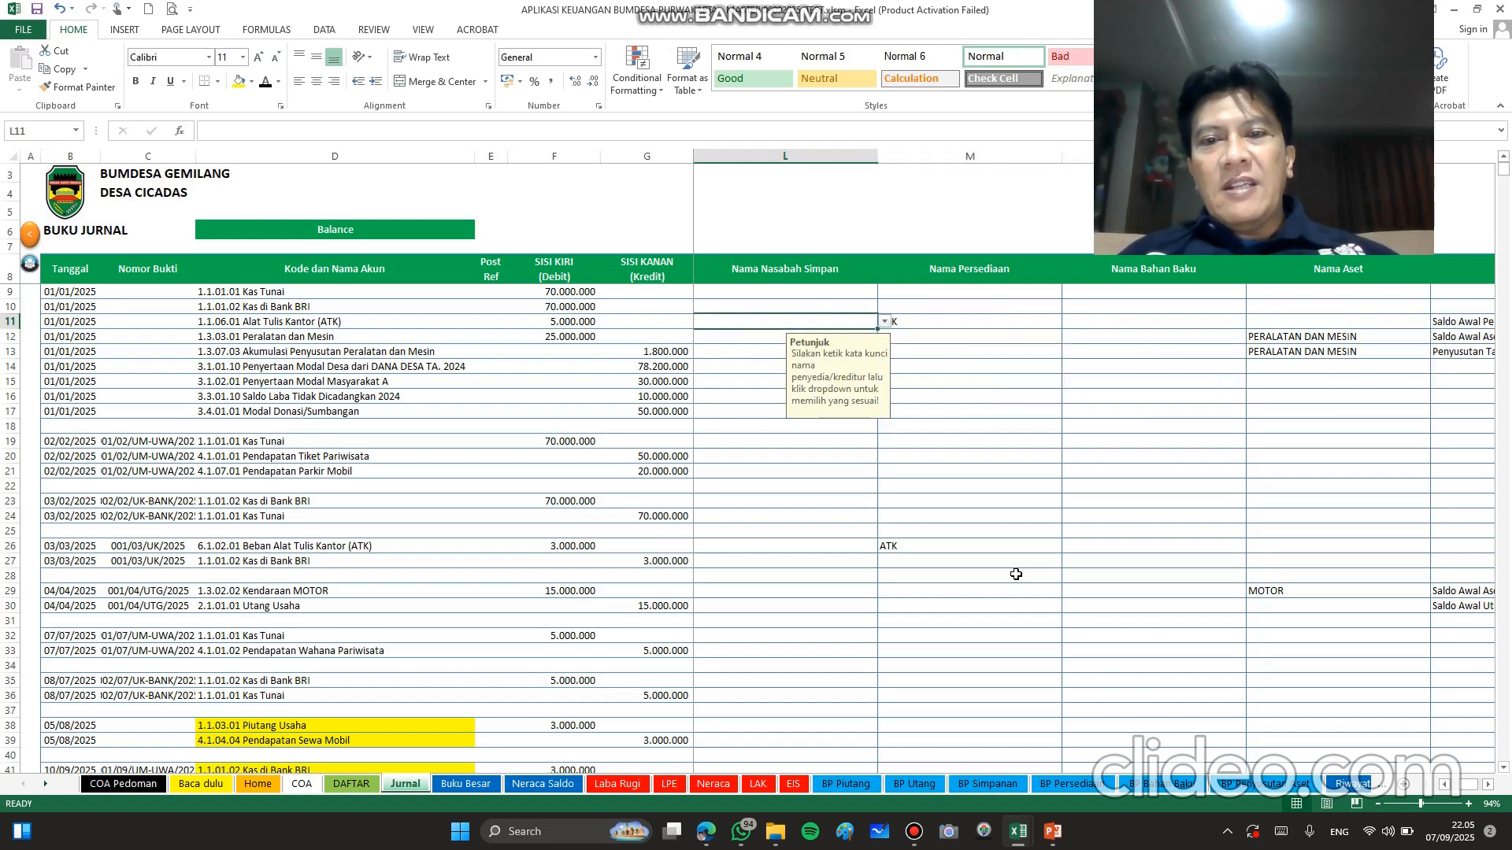
{"action": "key", "text": "Right"}
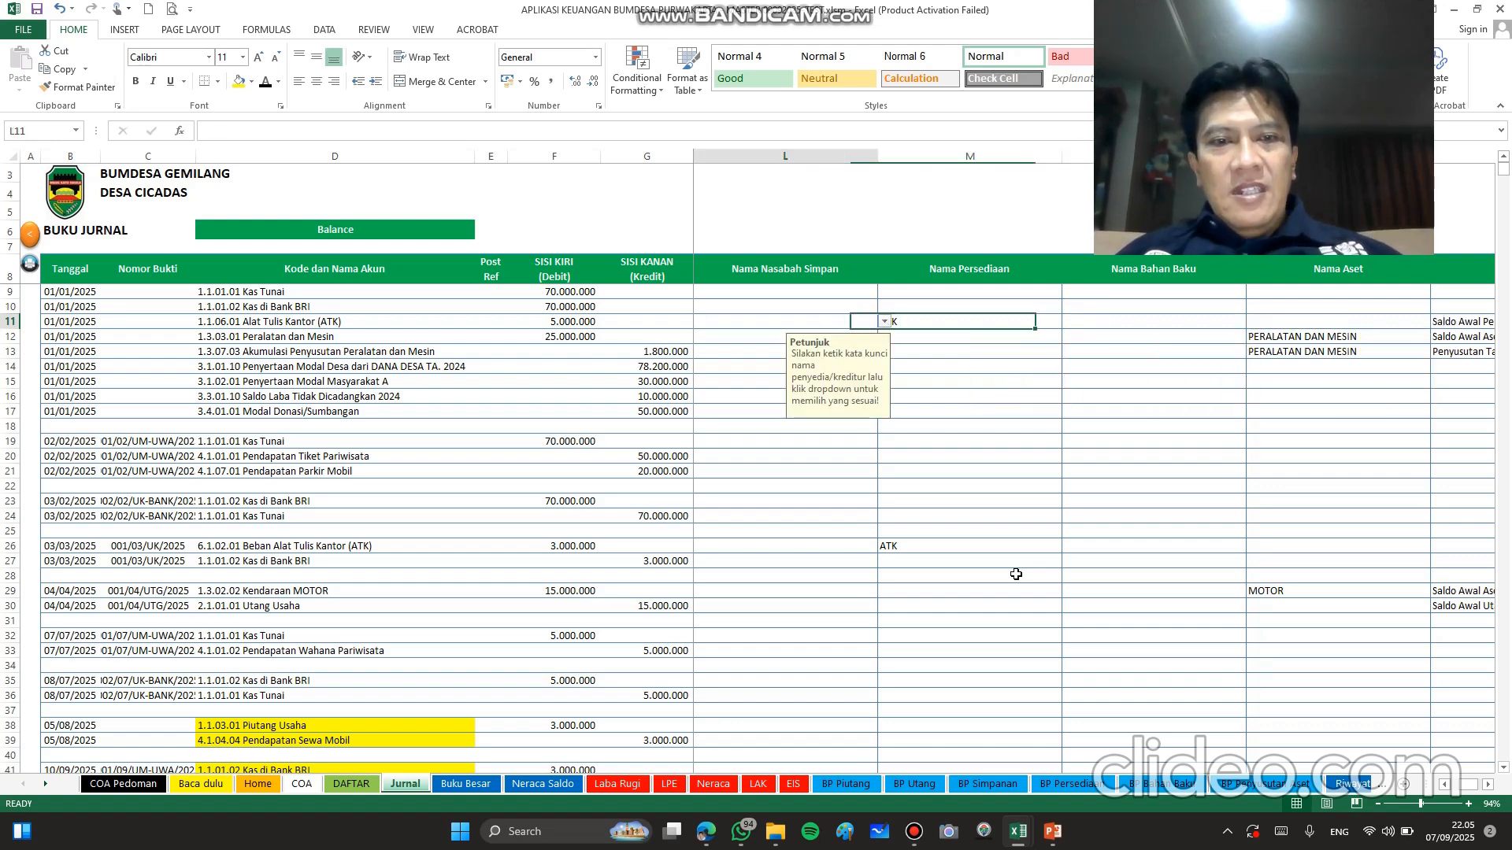
{"action": "key", "text": "Left"}
{"action": "key", "text": "Left"}
{"action": "key", "text": "Right"}
{"action": "key", "text": "Right"}
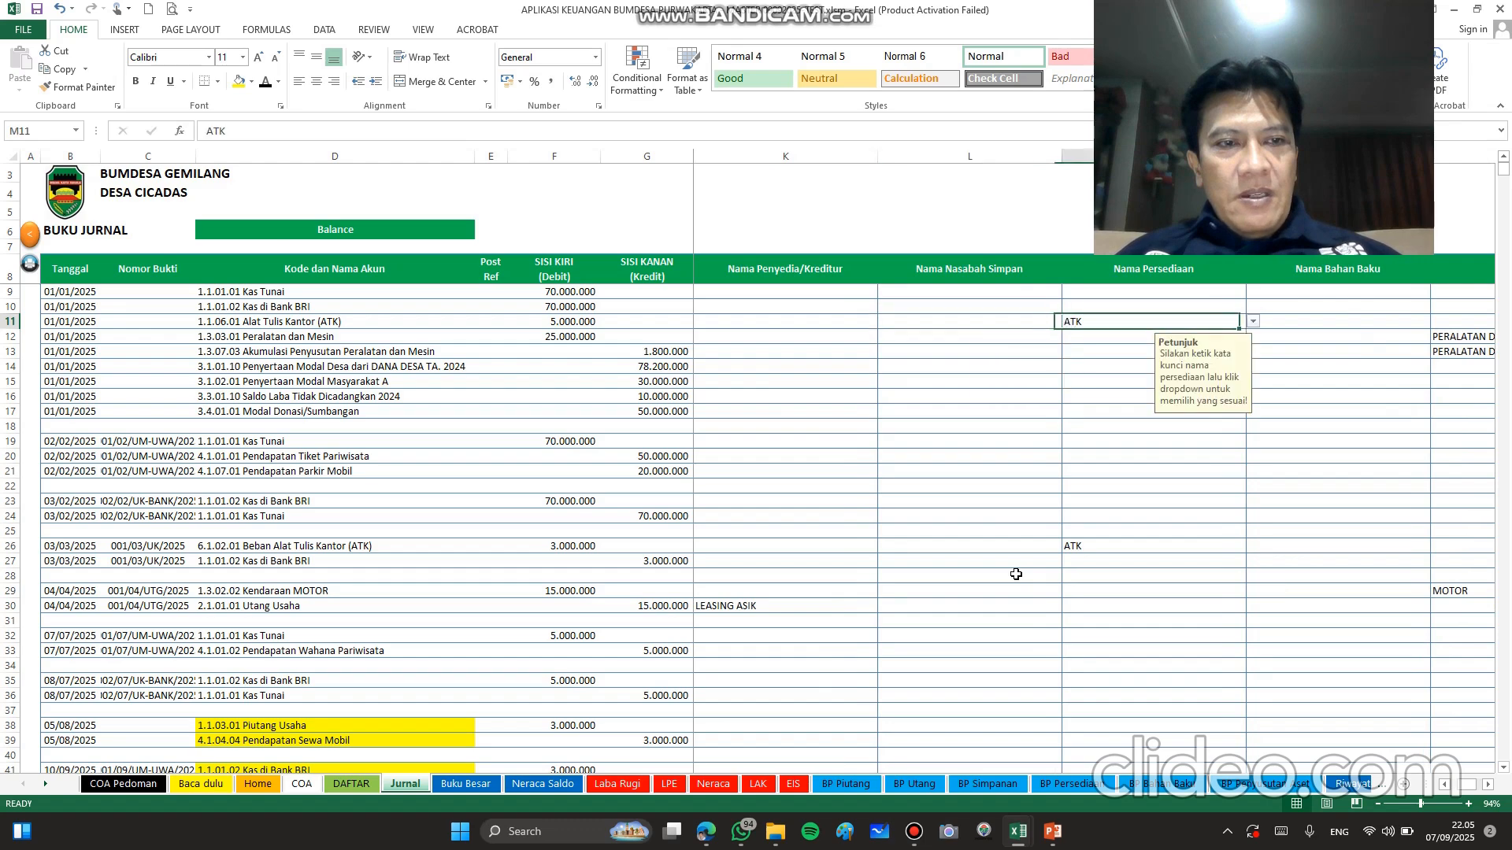
{"action": "key", "text": "Right"}
{"action": "key", "text": "Right"}
{"action": "key", "text": "Left"}
{"action": "key", "text": "Left"}
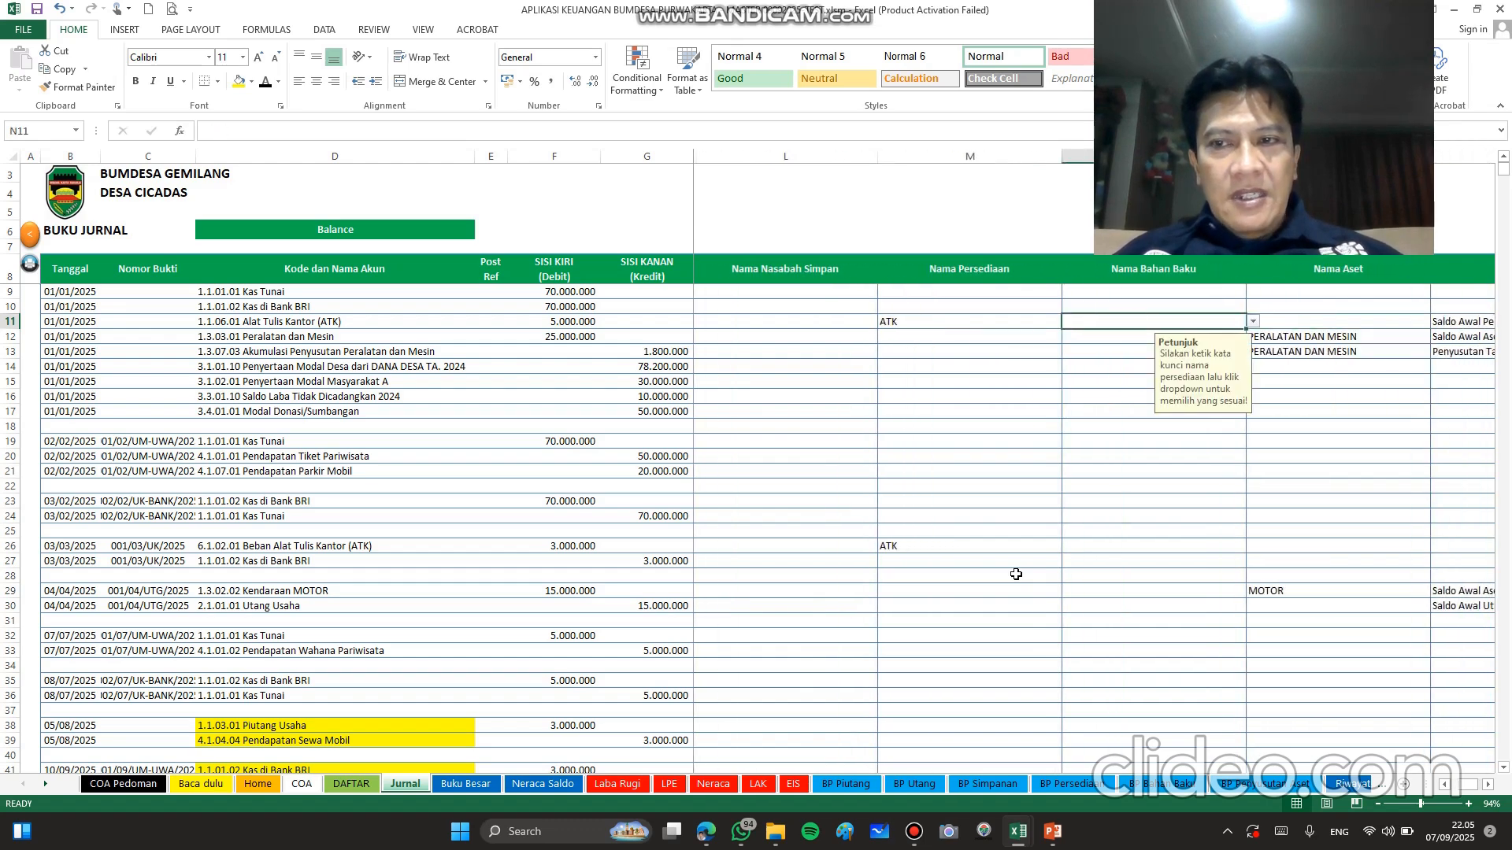
Step: Compare the inventory, raw material and asset name cells of the ATK and Peralatan dan Mesin opening balances in rows 11 and 12
{"action": "key", "text": "Down"}
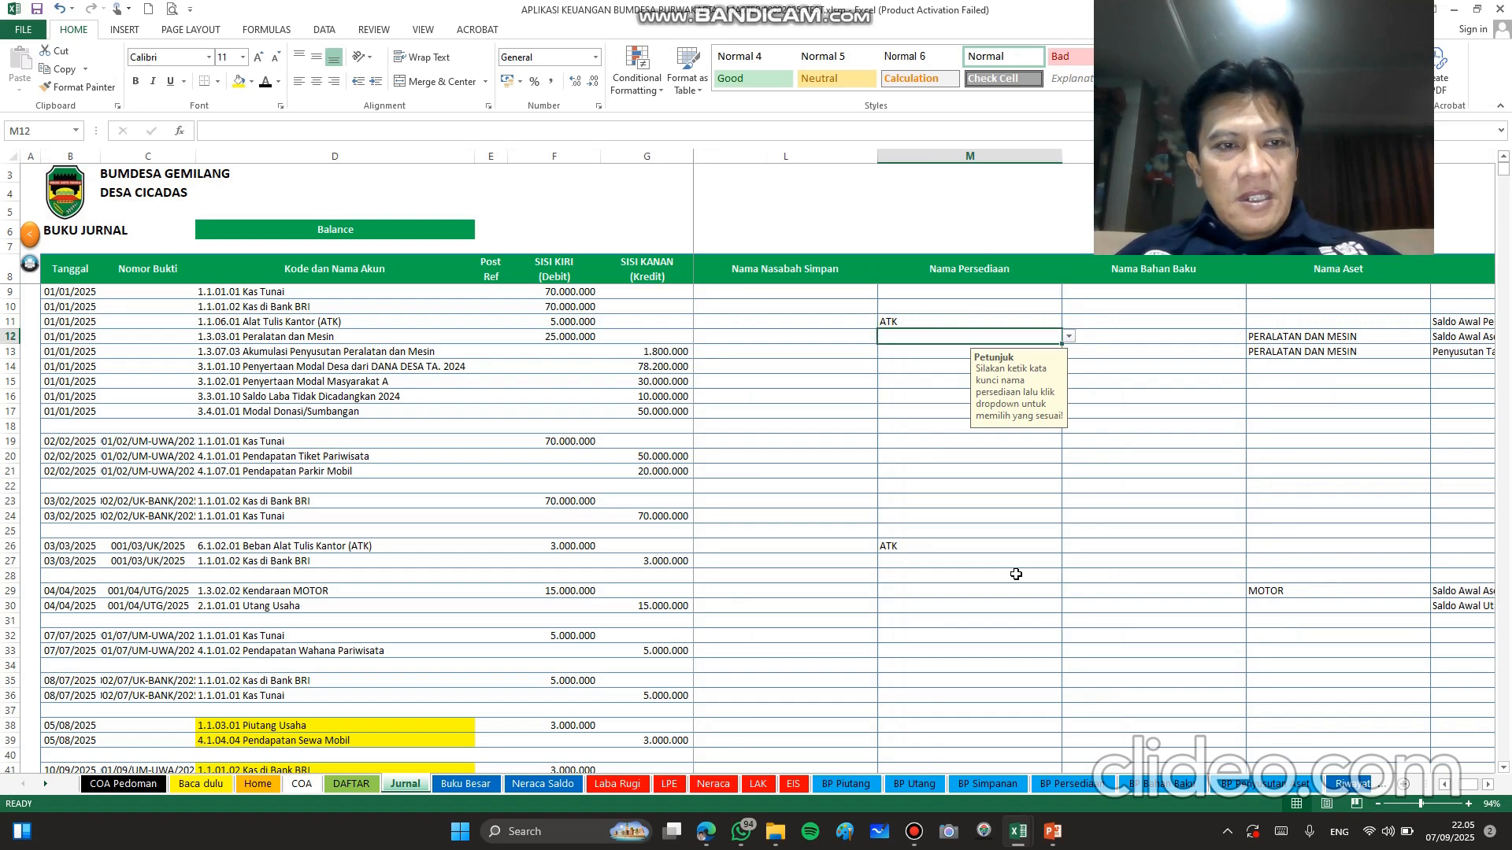
{"action": "key", "text": "Up"}
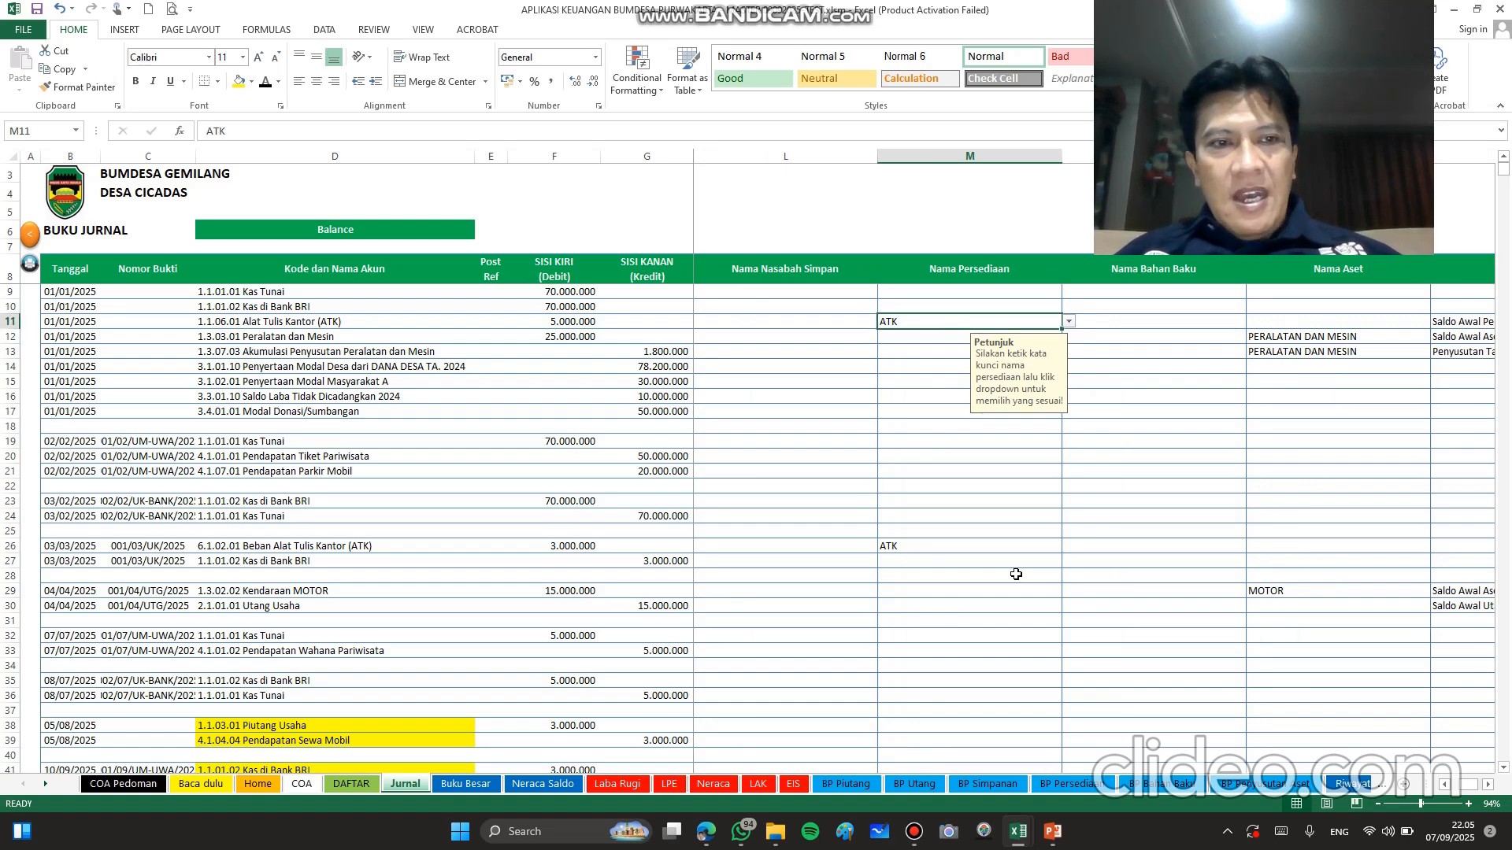
{"action": "key", "text": "Left"}
{"action": "key", "text": "Right"}
{"action": "key", "text": "Right"}
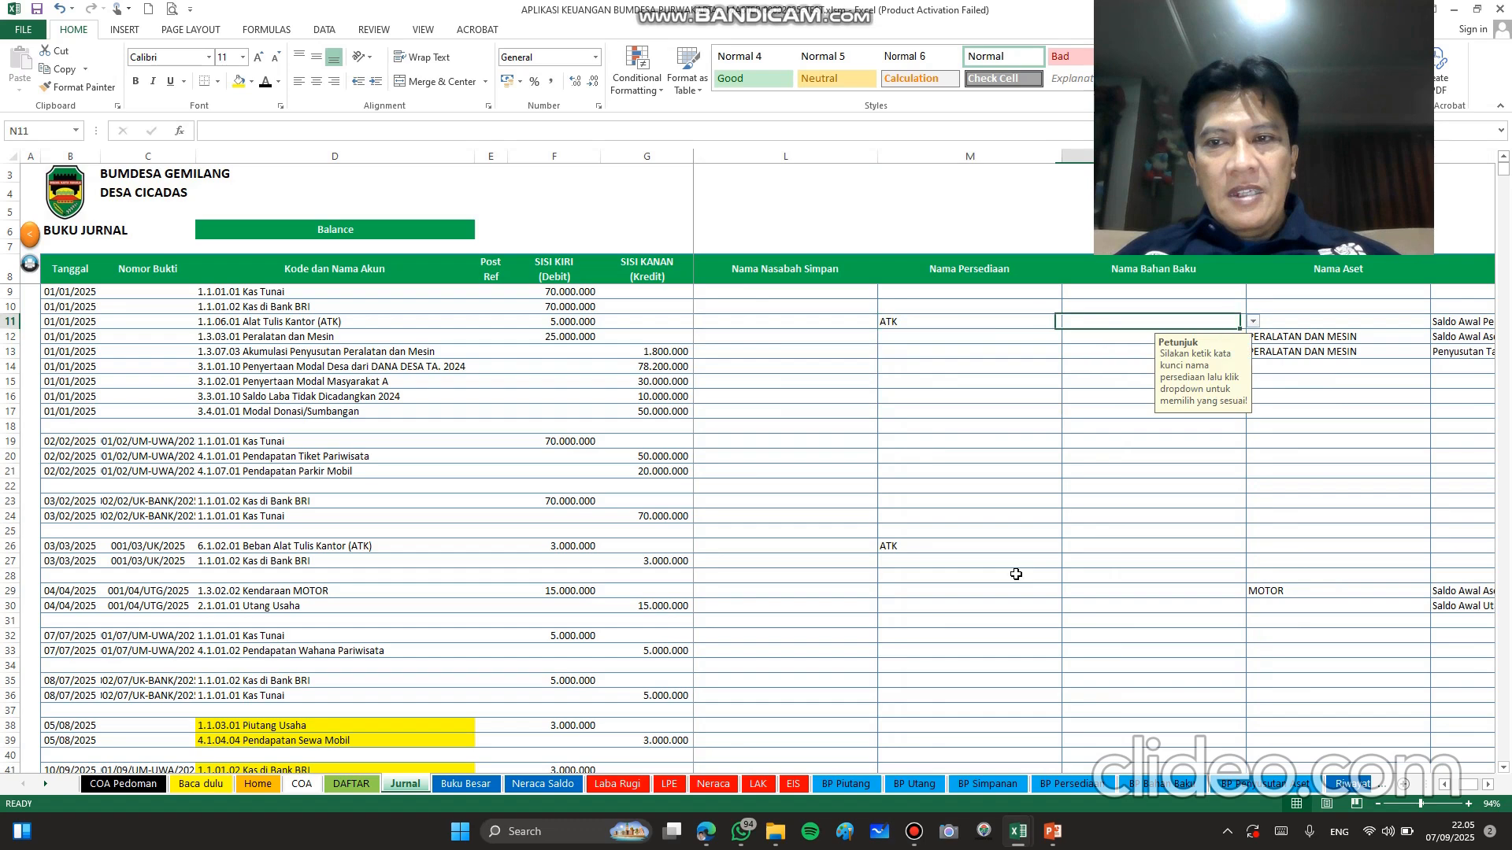
{"action": "key", "text": "Right"}
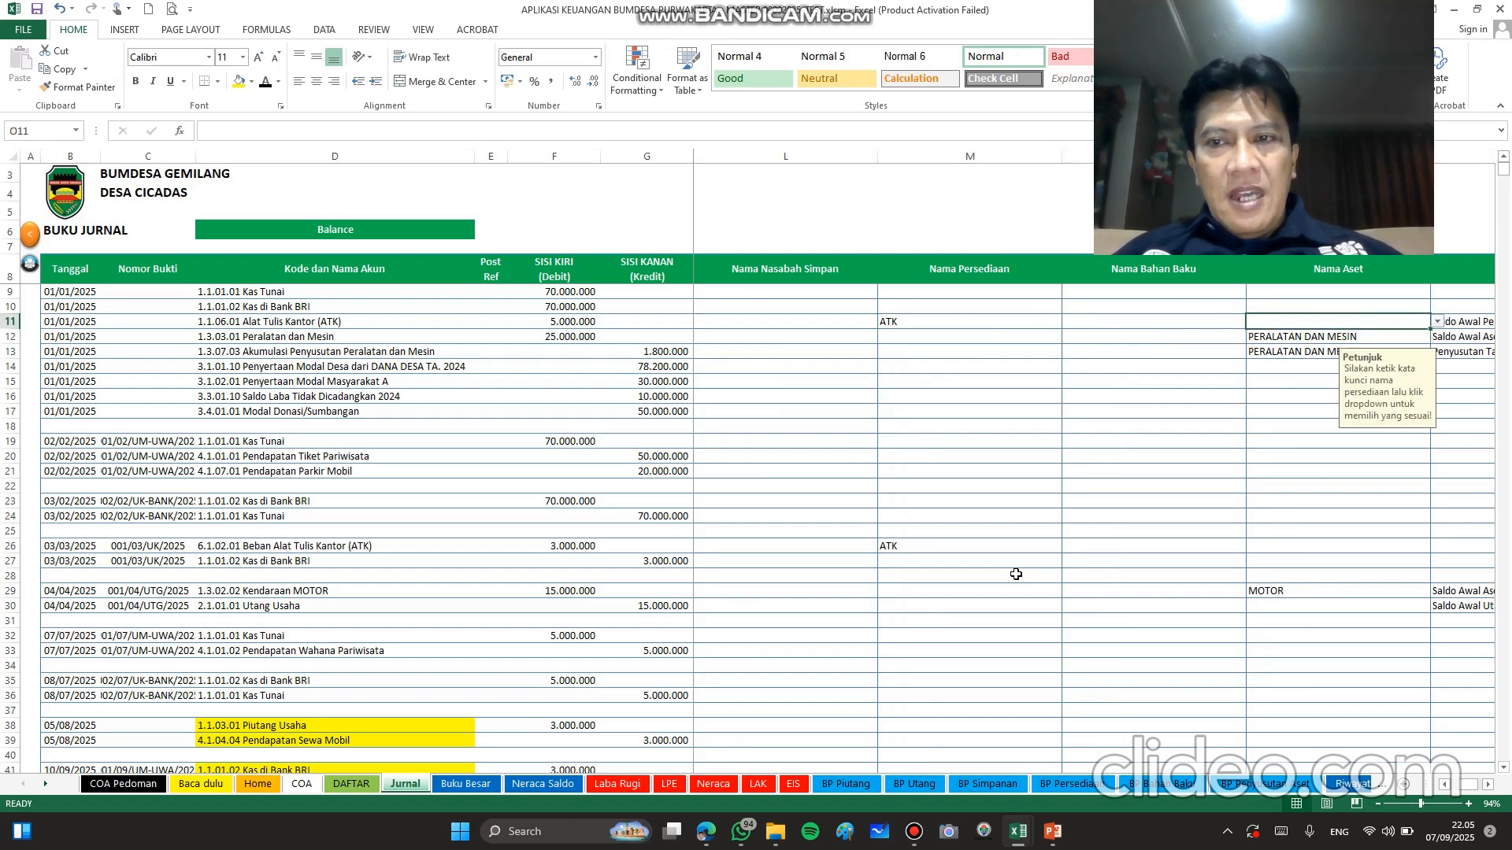
{"action": "key", "text": "Down"}
{"action": "key", "text": "Left"}
{"action": "key", "text": "Left"}
{"action": "key", "text": "Left"}
{"action": "key", "text": "Up"}
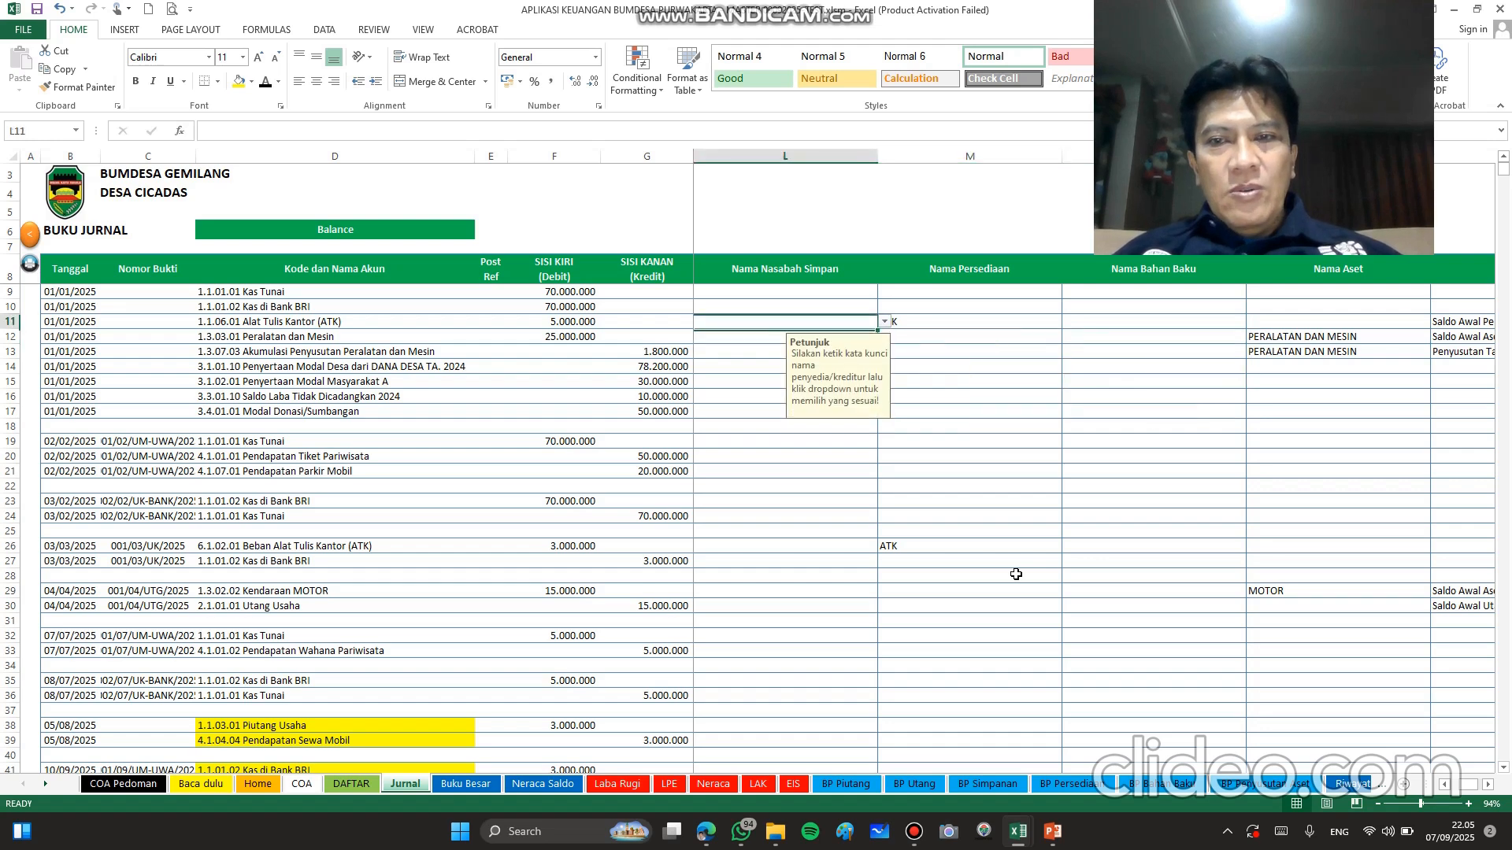
Step: Examine the Status entries of the opening inventory and asset balances in rows 11 and 12
{"action": "key", "text": "Right"}
{"action": "key", "text": "Right"}
{"action": "key", "text": "Right"}
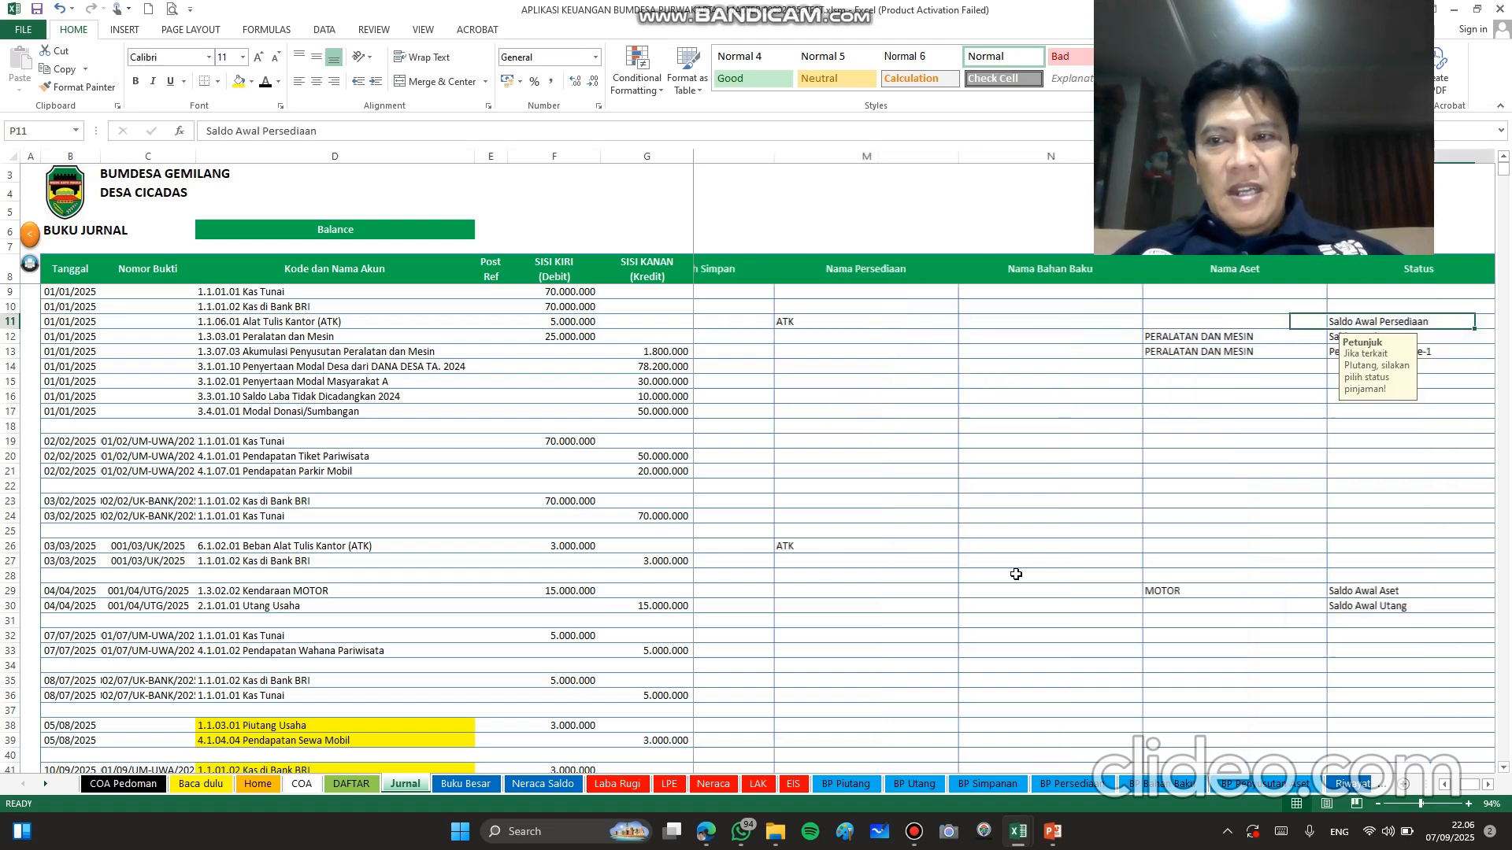
{"action": "key", "text": "Right"}
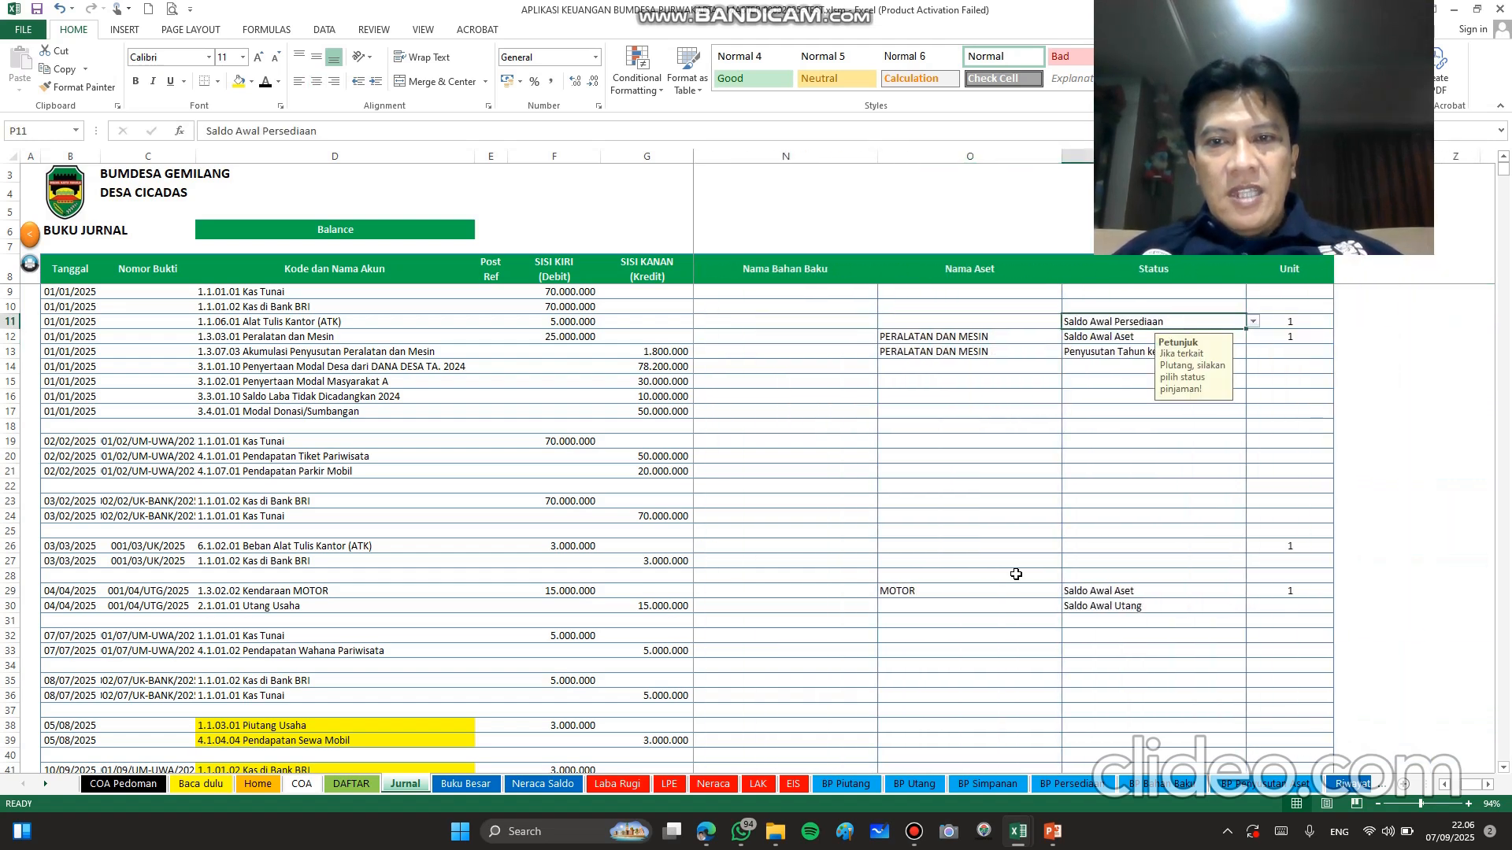
{"action": "key", "text": "Down"}
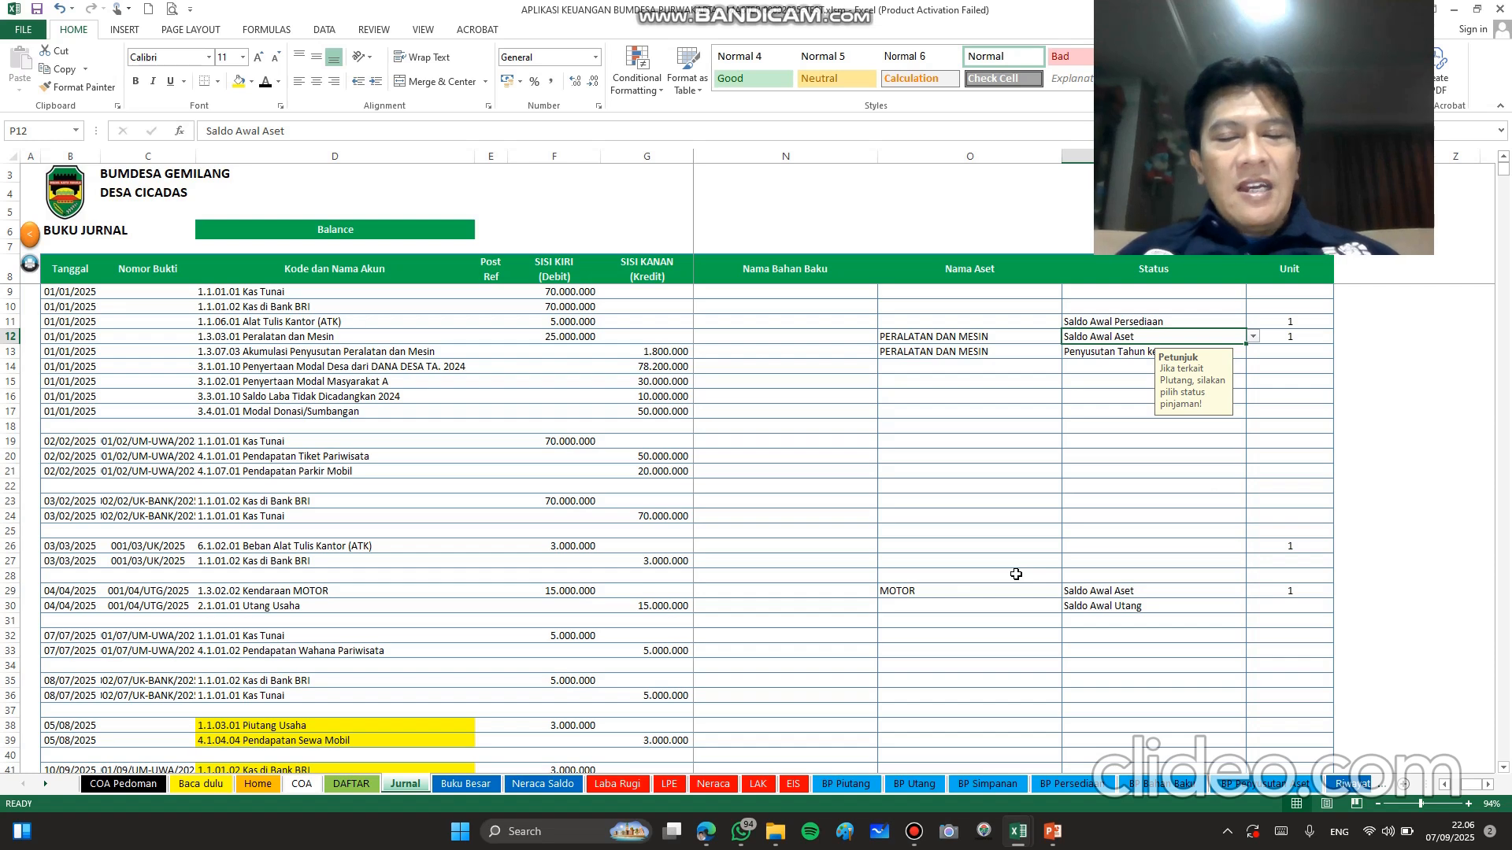
Step: Examine the Nama Aset, Status and Unit cells of the Akumulasi Penyusutan Peralatan dan Mesin entry in row 13
{"action": "key", "text": "Left"}
{"action": "key", "text": "Left"}
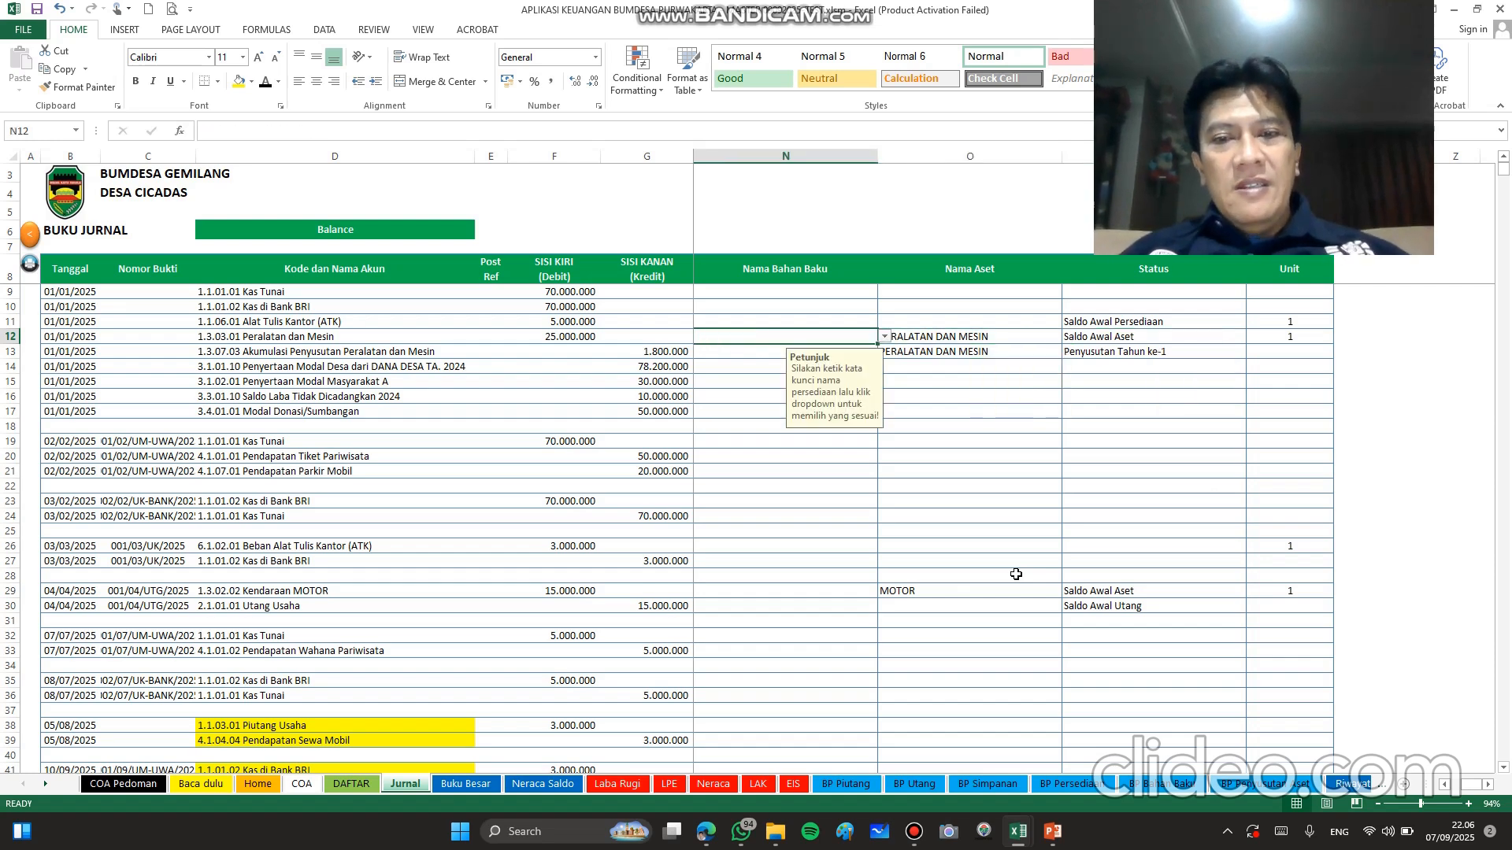
{"action": "key", "text": "Down"}
{"action": "key", "text": "Right"}
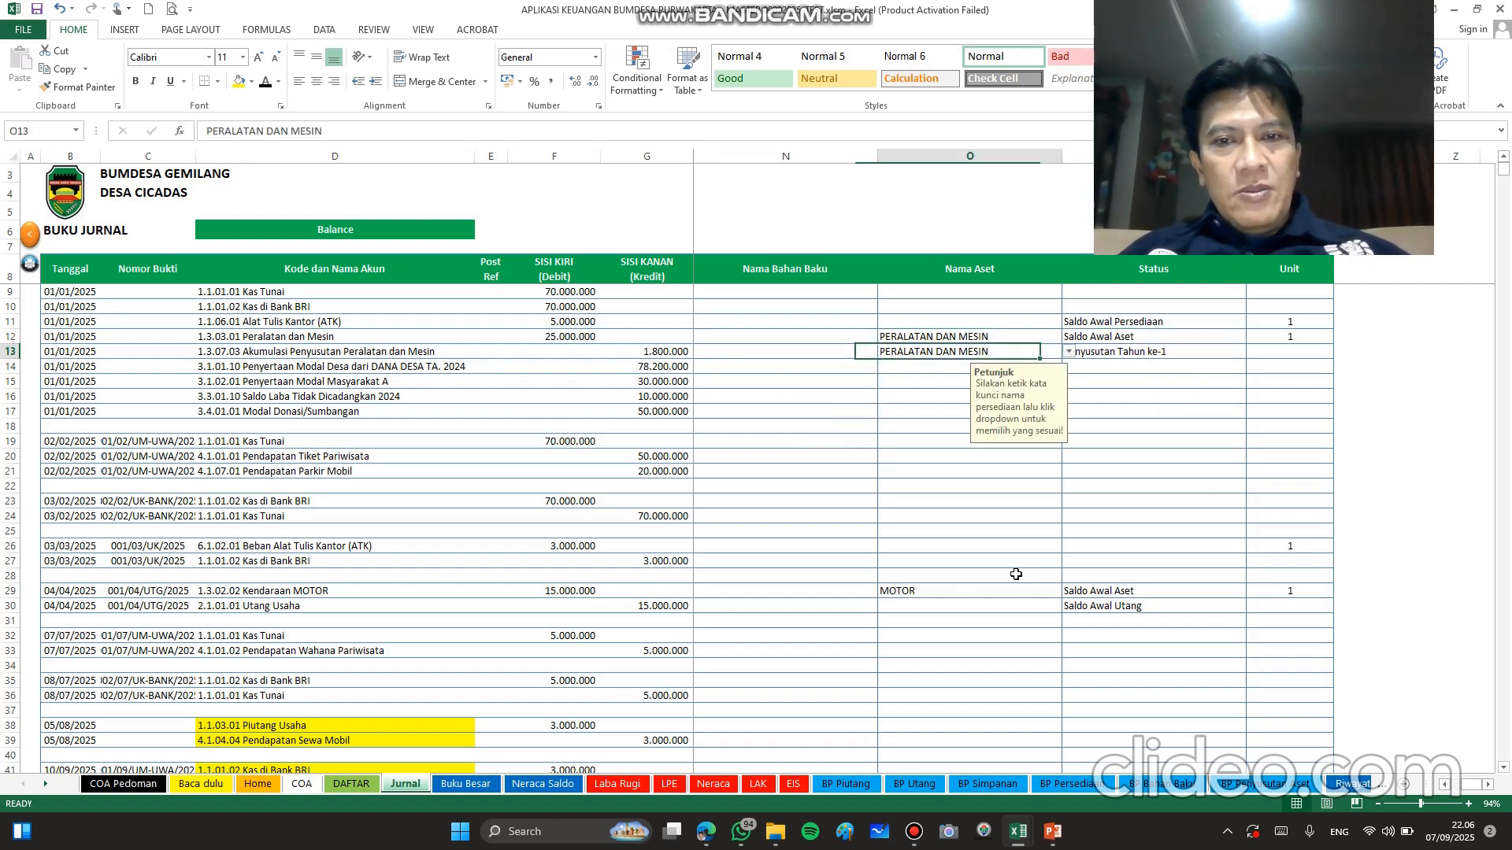
{"action": "key", "text": "Right"}
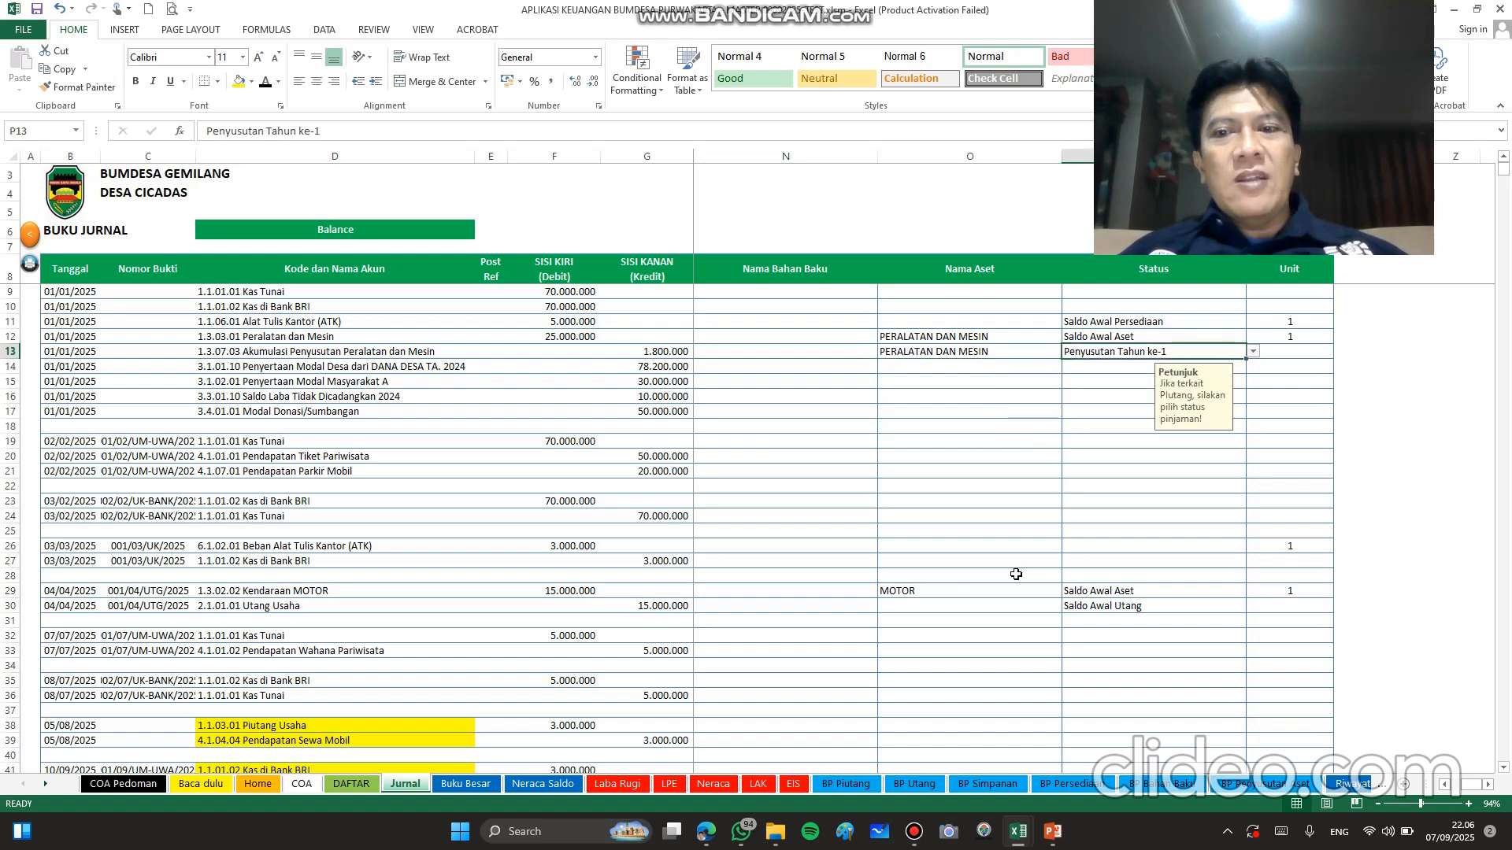
{"action": "key", "text": "Left"}
{"action": "key", "text": "Left"}
{"action": "key", "text": "Right"}
{"action": "key", "text": "Right"}
{"action": "key", "text": "Right"}
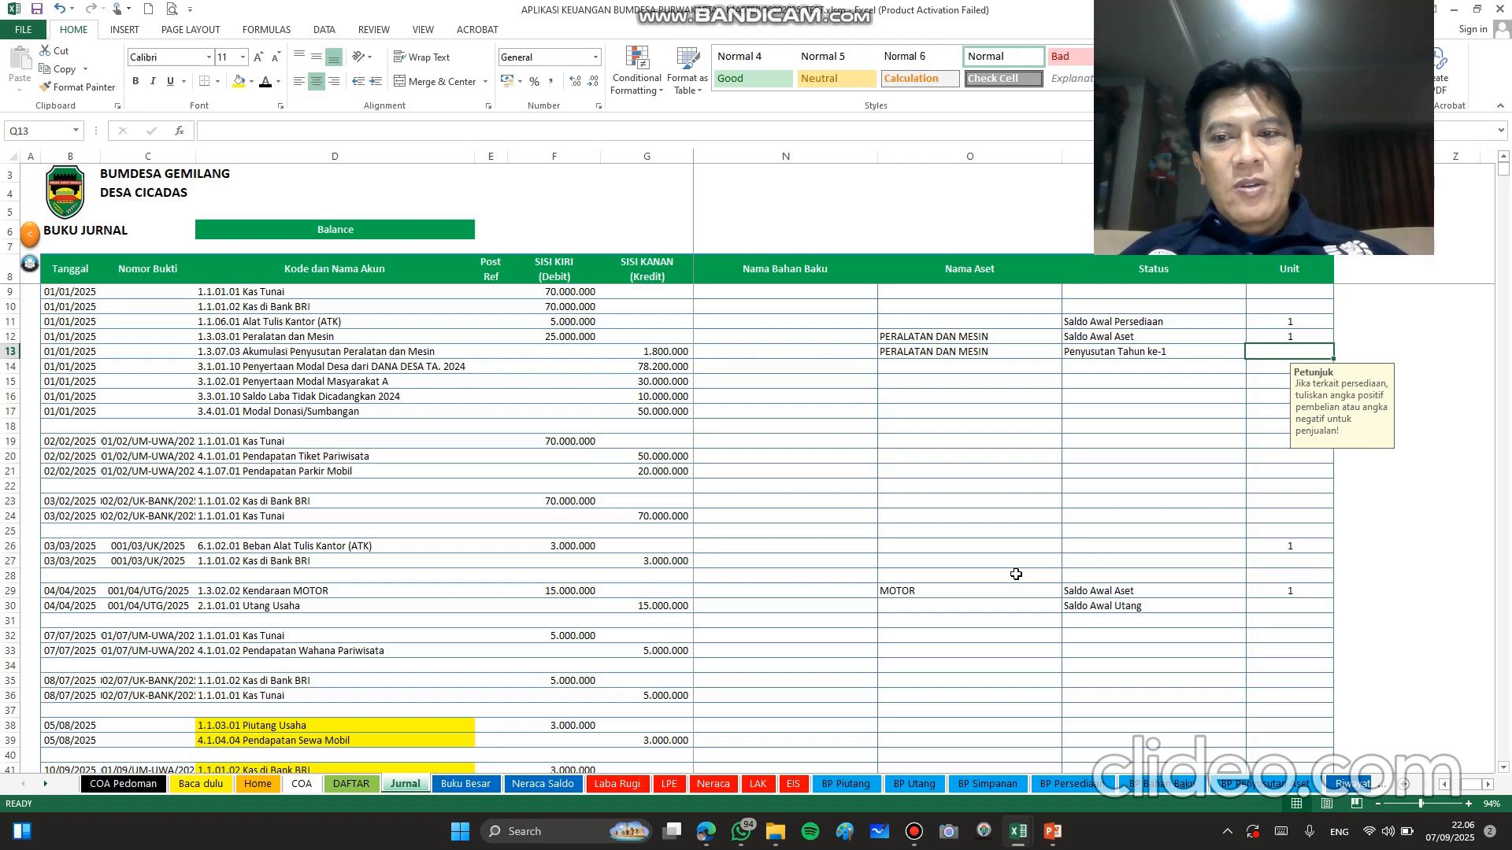
Step: Compare the Status and Unit entries of the ATK and Peralatan dan Mesin opening balances in rows 11 and 12
{"action": "key", "text": "Up"}
{"action": "key", "text": "Up"}
{"action": "key", "text": "Left"}
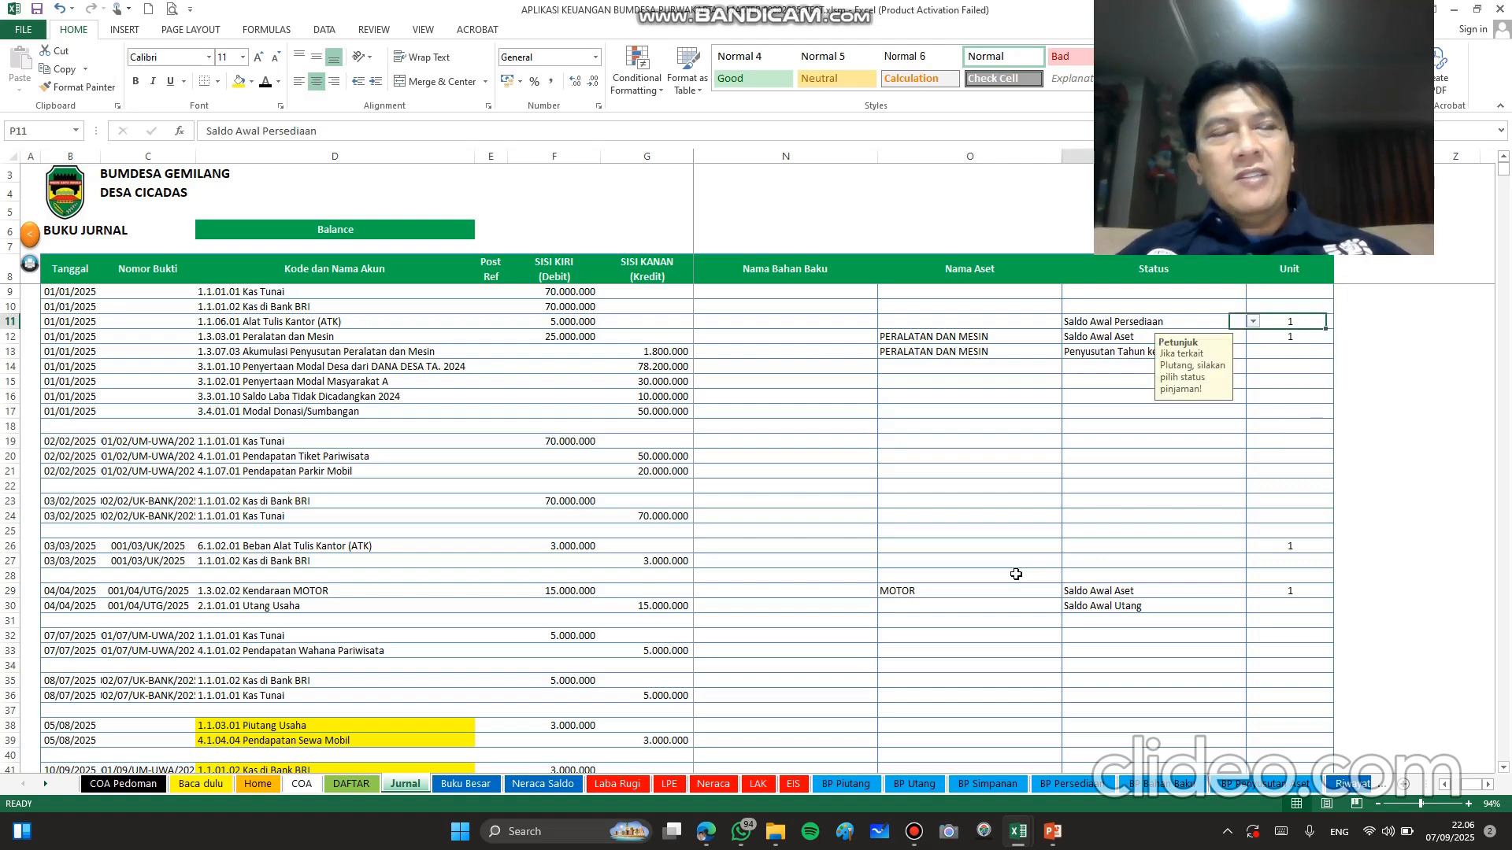
{"action": "key", "text": "Right"}
{"action": "key", "text": "Down"}
{"action": "key", "text": "Left"}
{"action": "key", "text": "Up"}
{"action": "key", "text": "Right"}
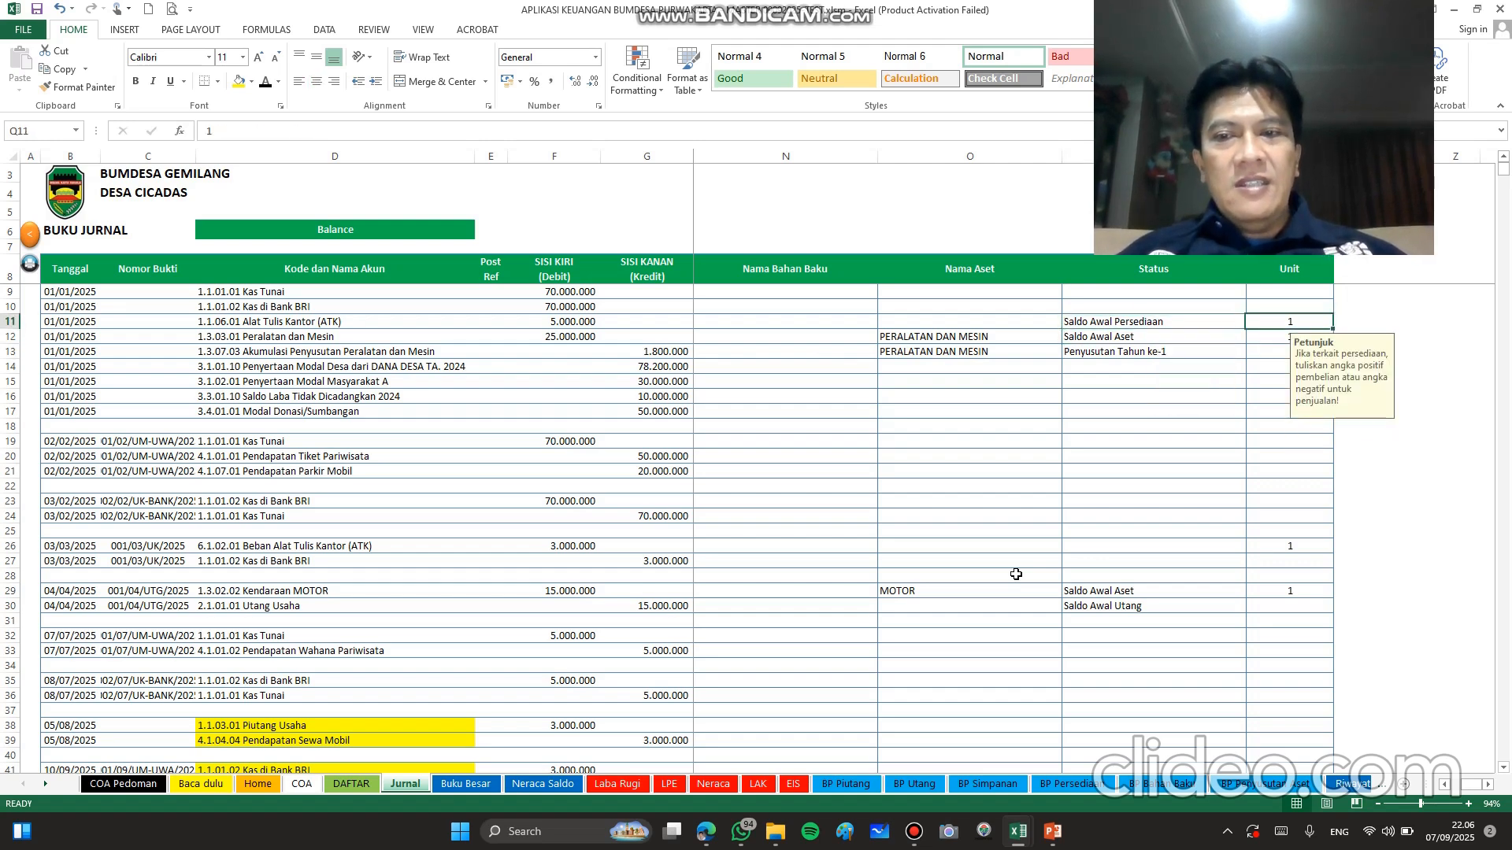
Step: Trace the Peralatan dan Mesin opening balance in row 12 back to its Komponen Laporan Arus Kas cell
{"action": "key", "text": "Down"}
{"action": "key", "text": "Left"}
{"action": "key", "text": "Left"}
{"action": "key", "text": "Left"}
{"action": "key", "text": "Left"}
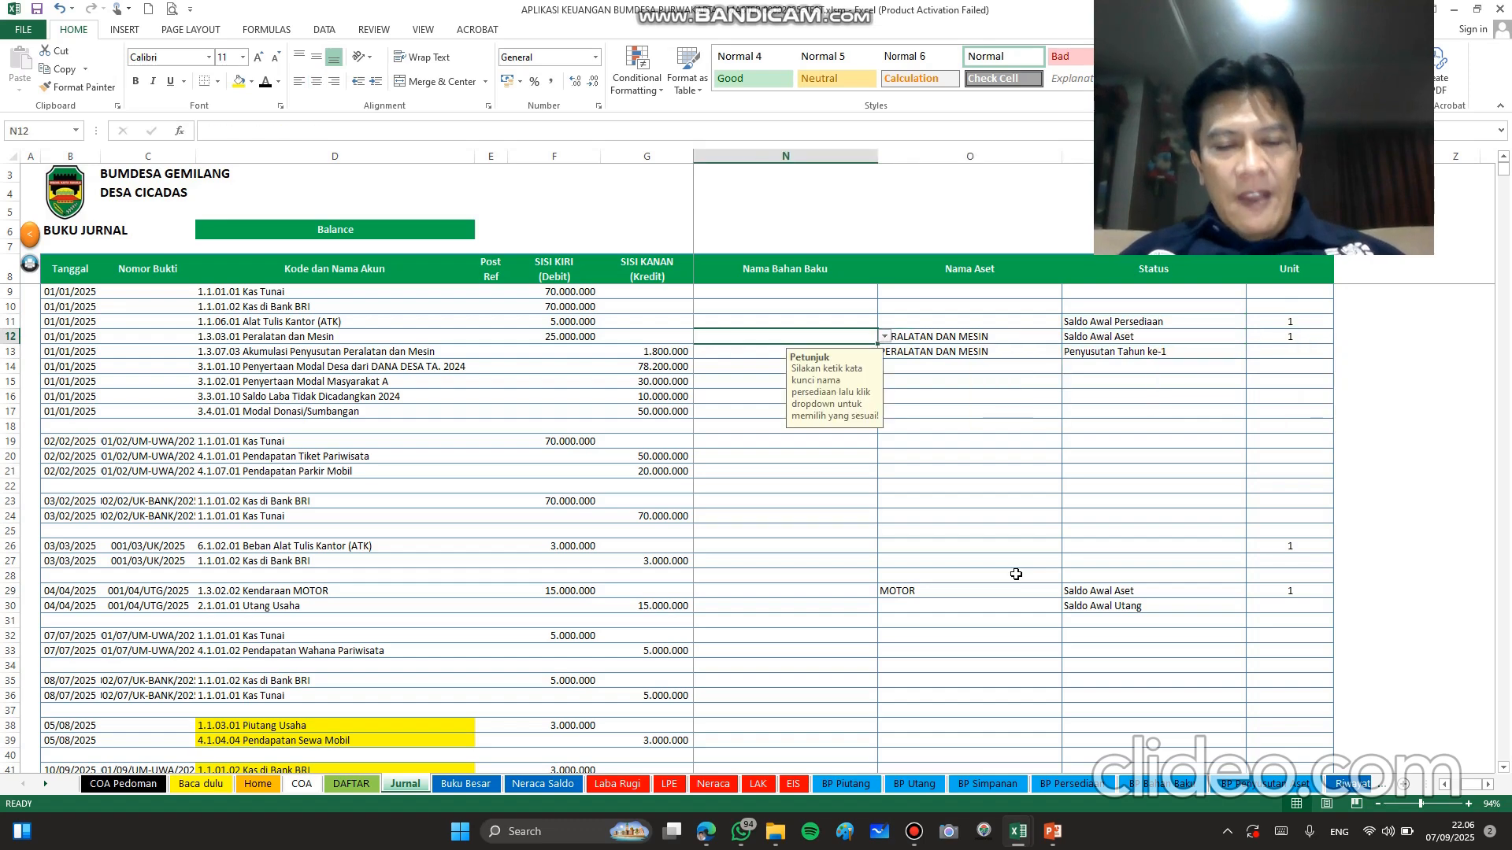
{"action": "key", "text": "Left"}
{"action": "key", "text": "Left"}
{"action": "key", "text": "Left"}
{"action": "key", "text": "Left"}
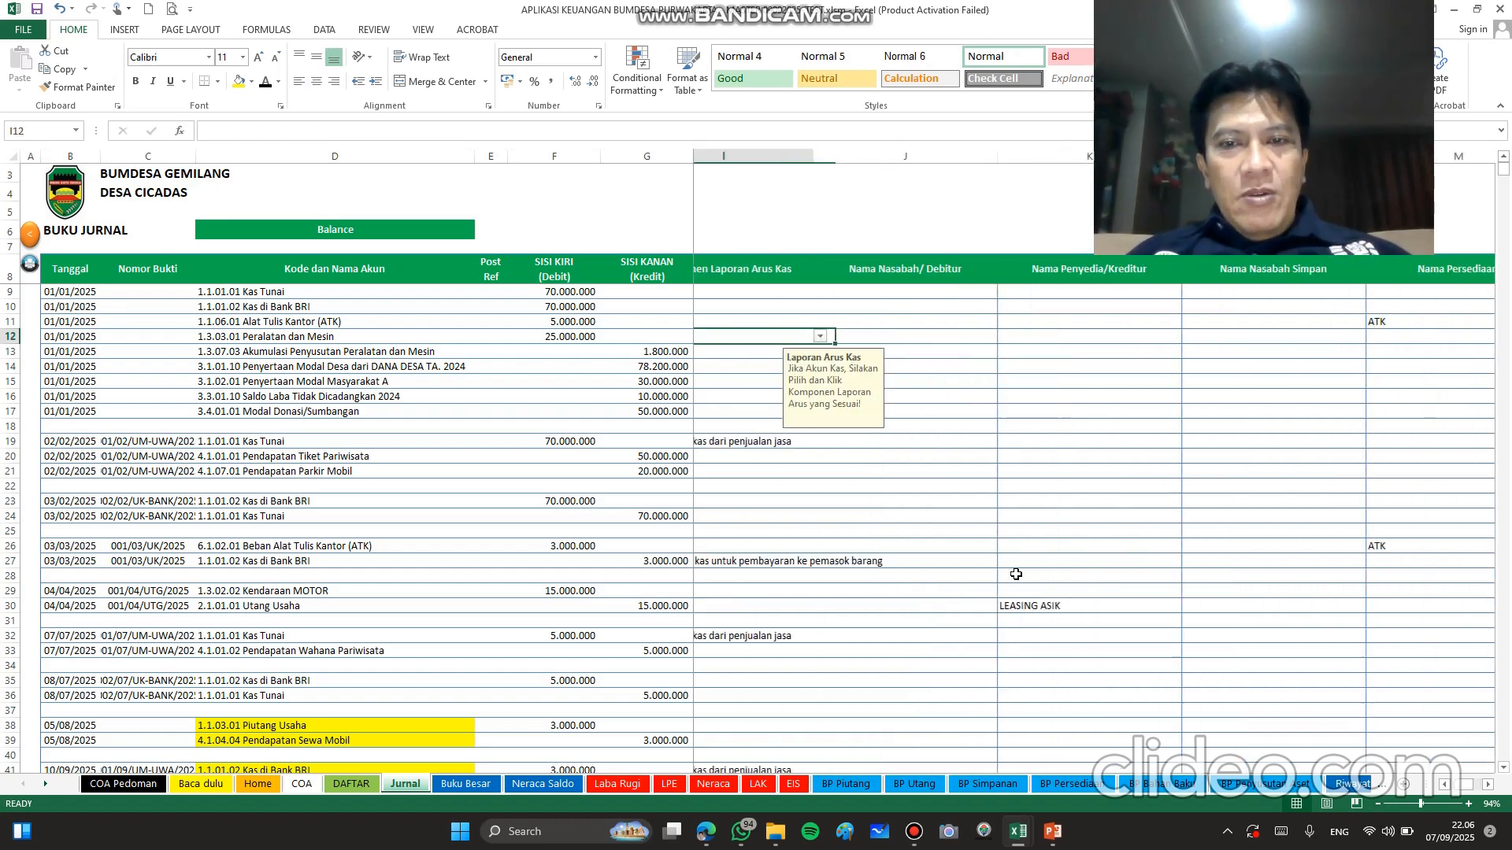
Step: Review the borrower, supplier, inventory, saver, asset and raw material name lists on the DAFTAR sheet and return to the Jurnal sheet
{"action": "left_click", "coordinate": [351, 784]}
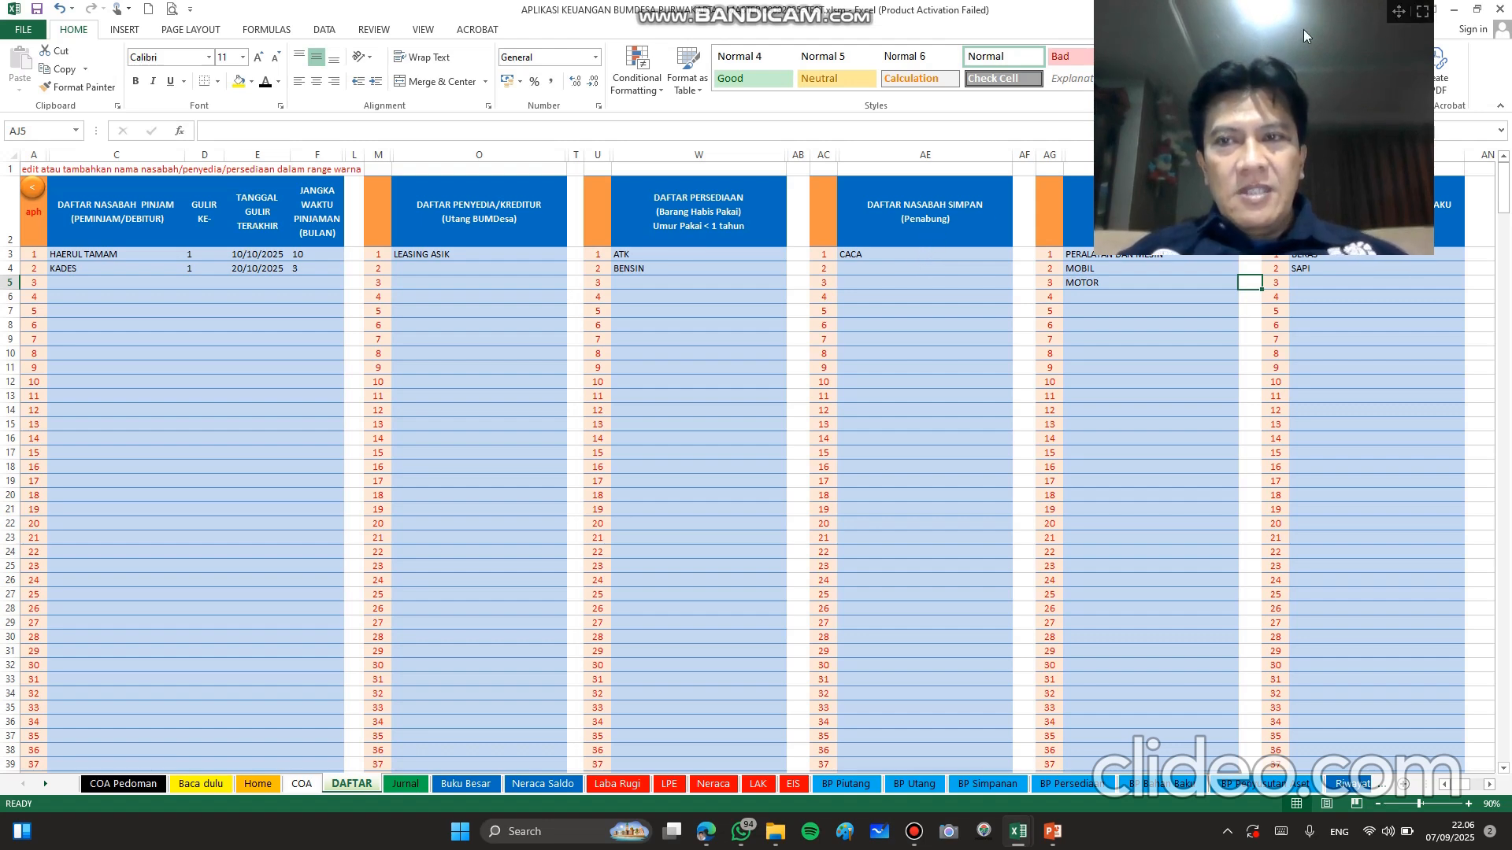
{"action": "mouse_move", "coordinate": [1398, 8]}
{"action": "left_click_drag", "start_coordinate": [1399, 8], "coordinate": [966, 8]}
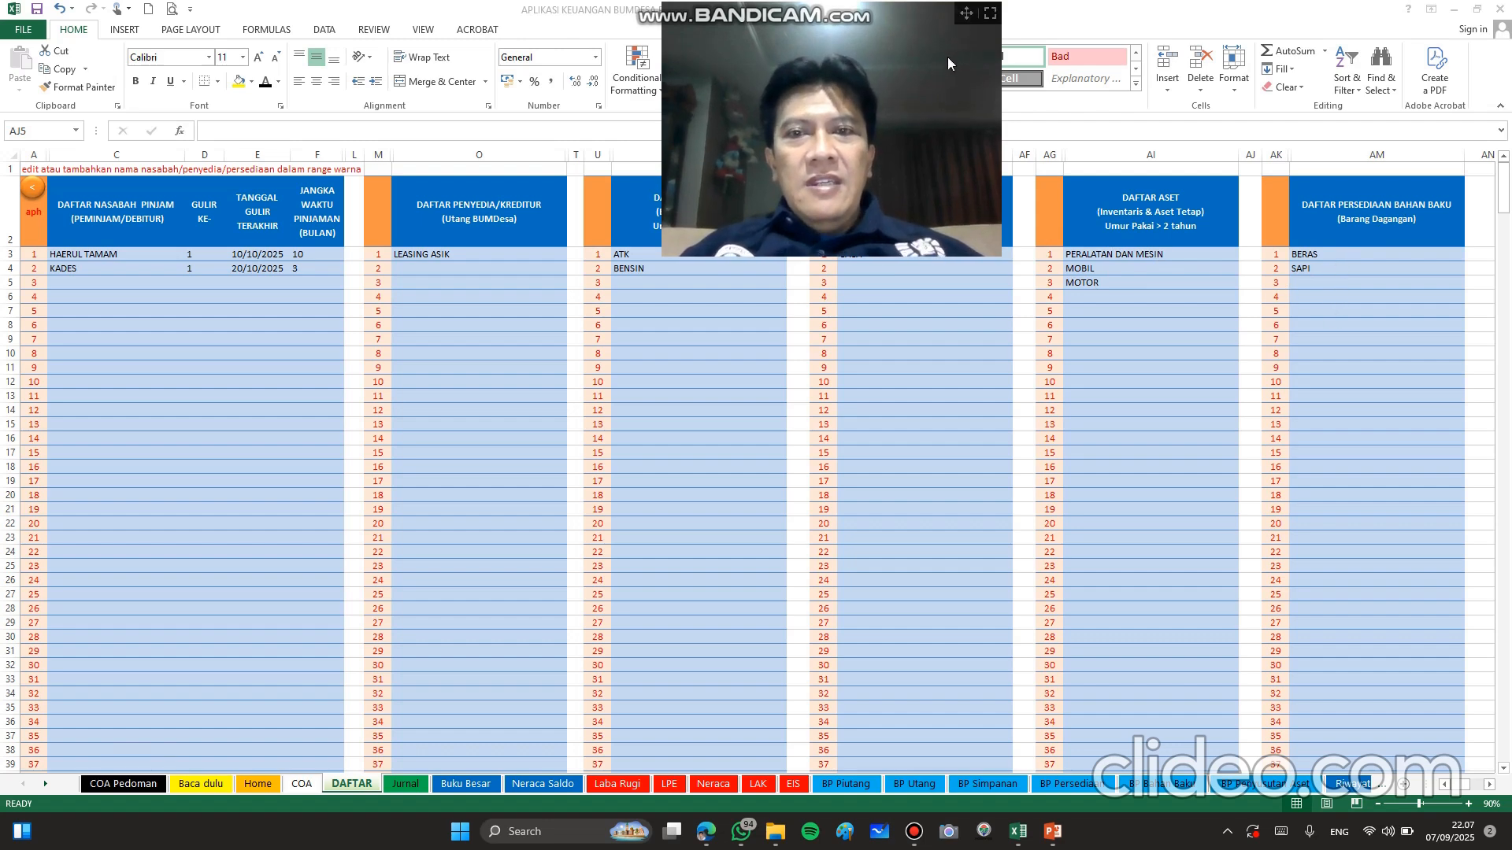
{"action": "left_click_drag", "start_coordinate": [968, 15], "coordinate": [1443, 8]}
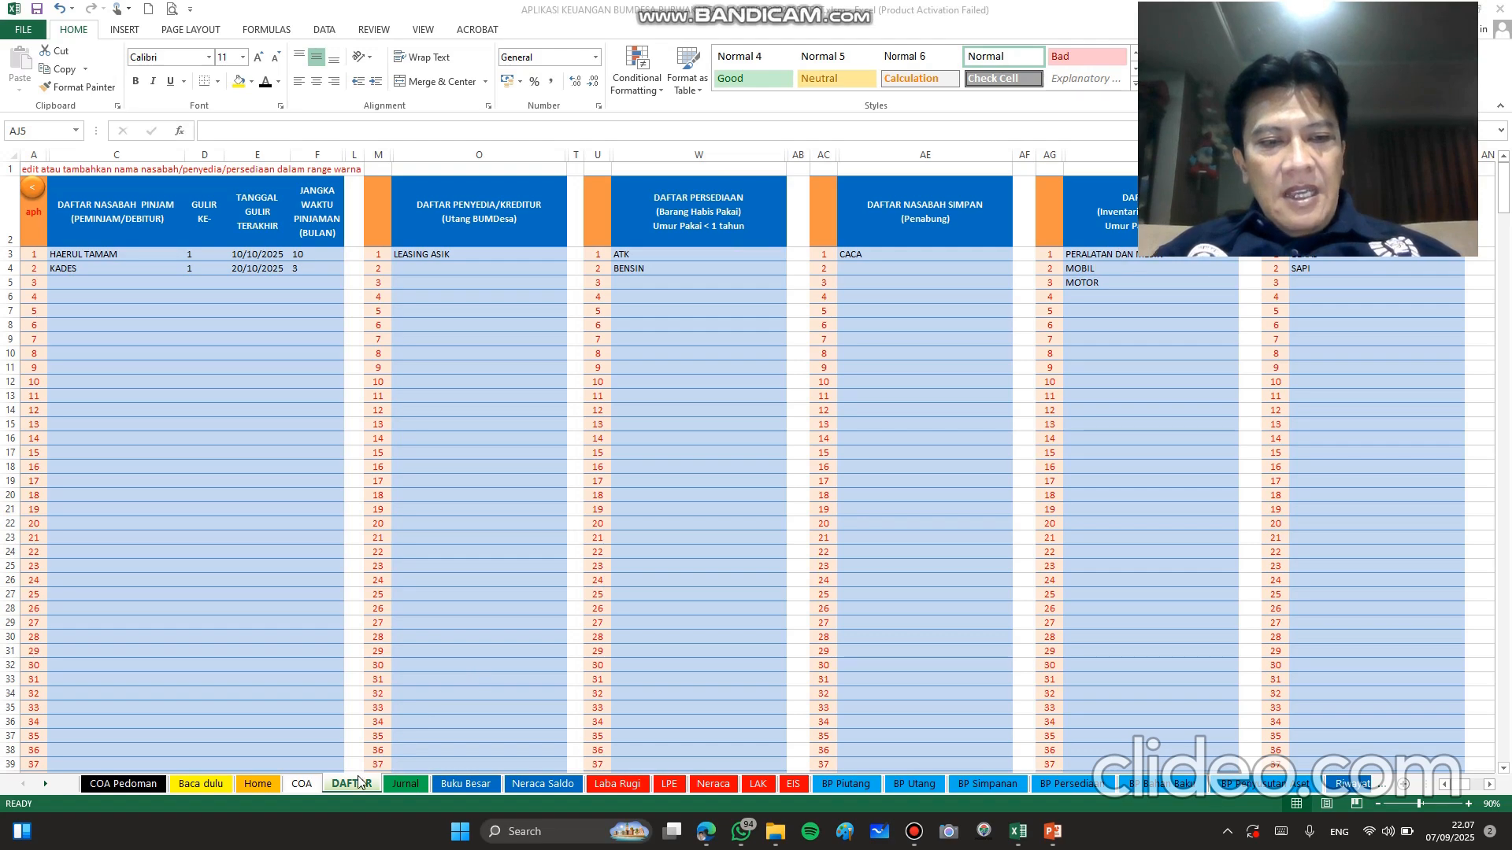
{"action": "left_click", "coordinate": [414, 787]}
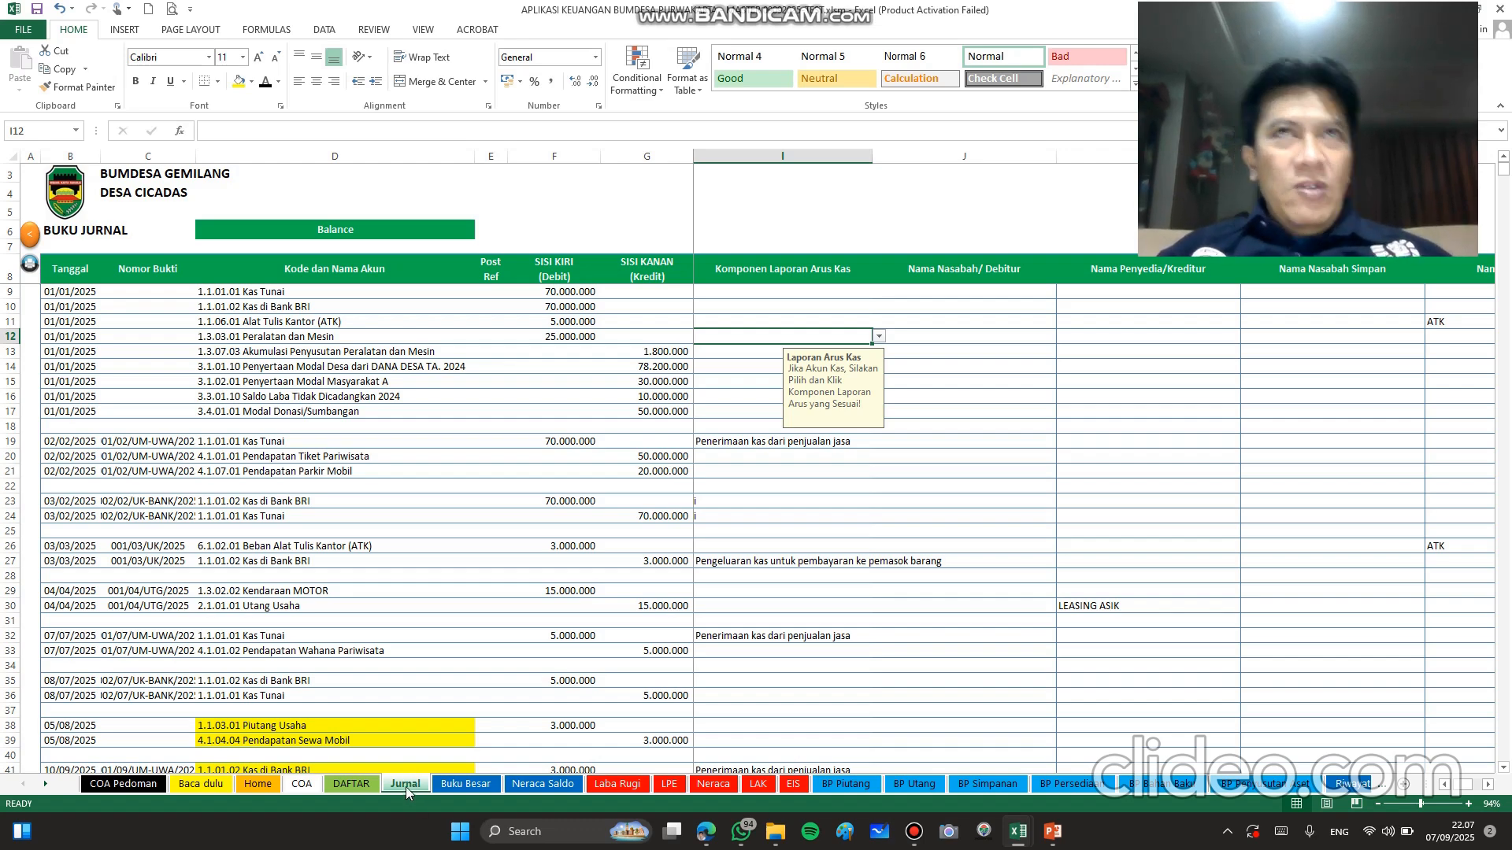
{"action": "left_click", "coordinate": [349, 788]}
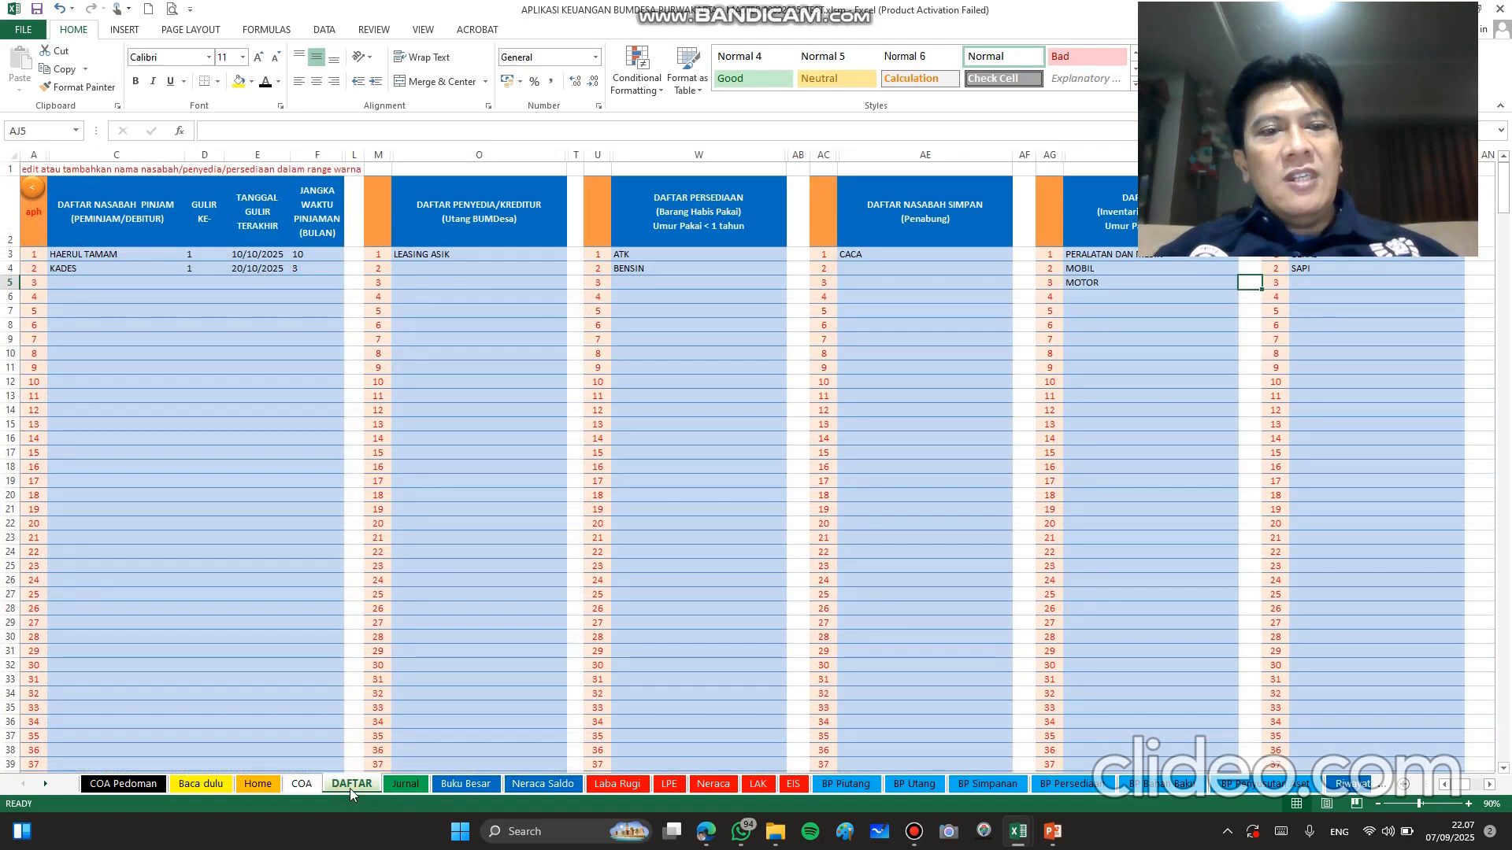
{"action": "left_click", "coordinate": [404, 784]}
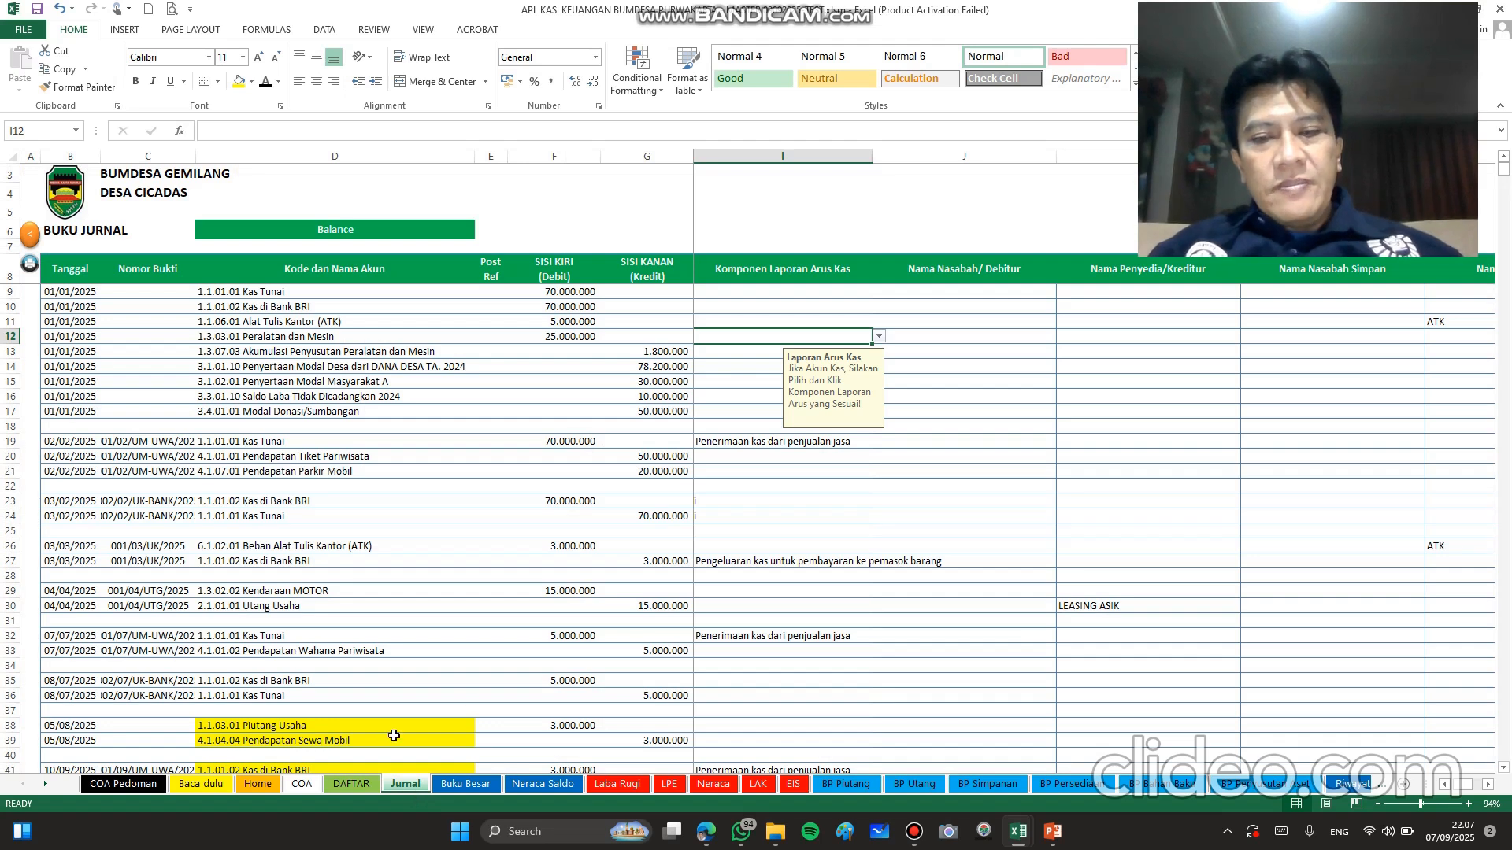
Step: Check the inventory and asset depreciation subsidiary ledgers on their BP sheets and return to the Jurnal sheet
{"action": "left_click", "coordinate": [1070, 784]}
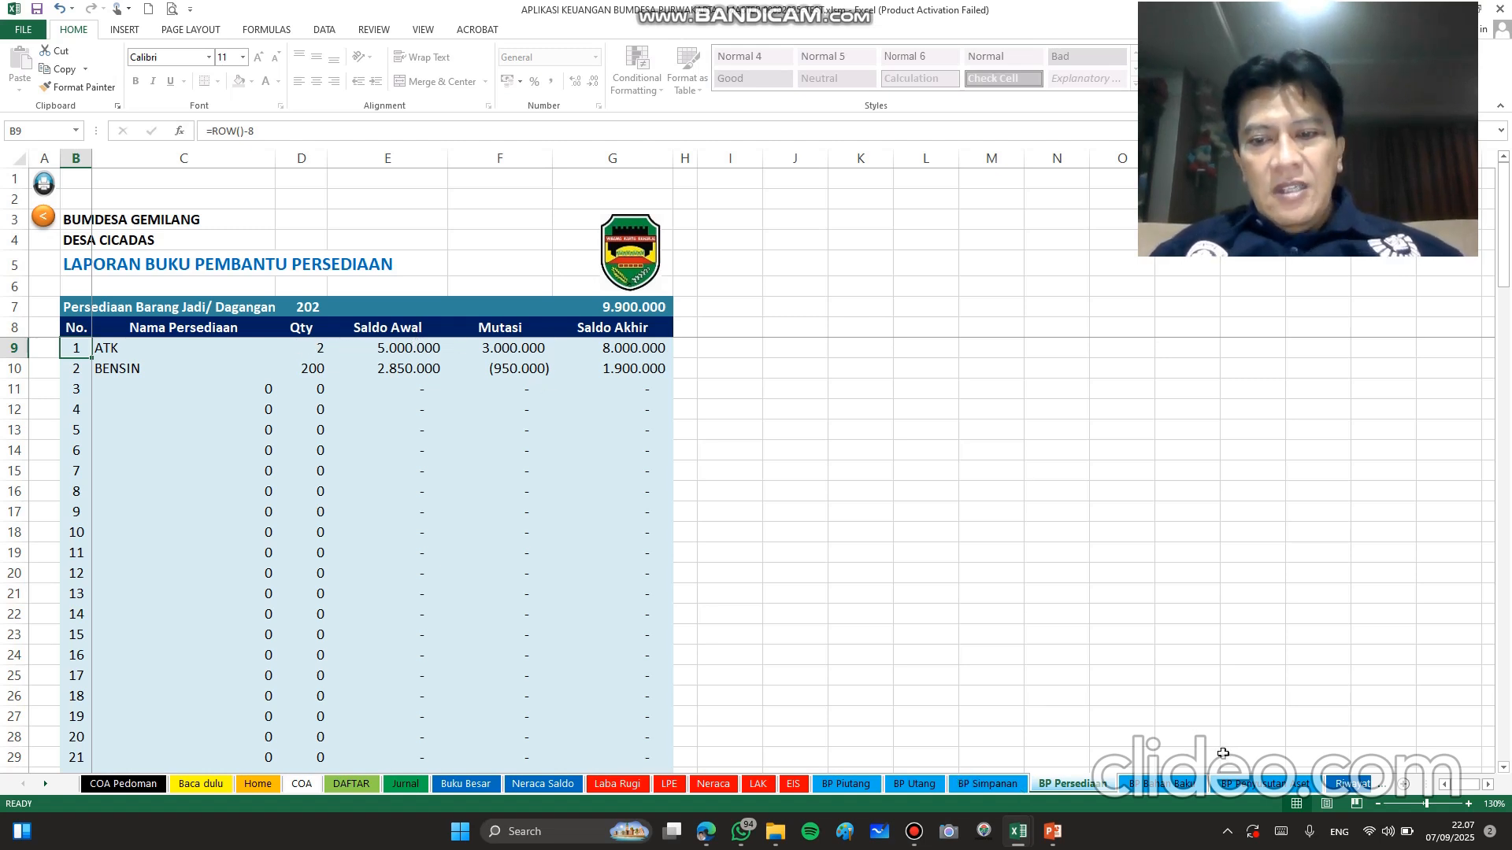
{"action": "left_click", "coordinate": [1226, 785]}
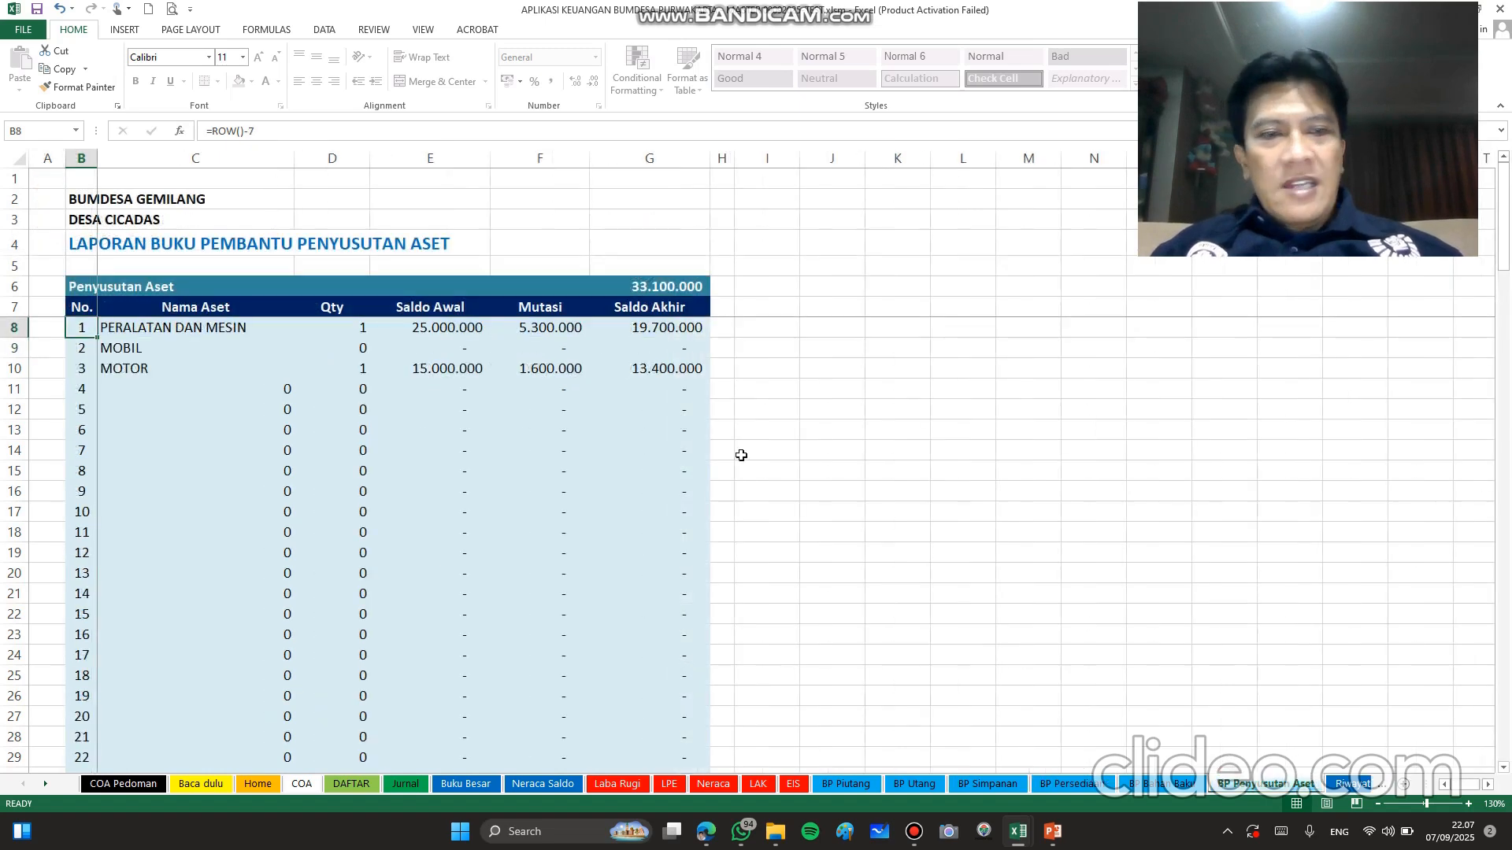
{"action": "left_click", "coordinate": [407, 783]}
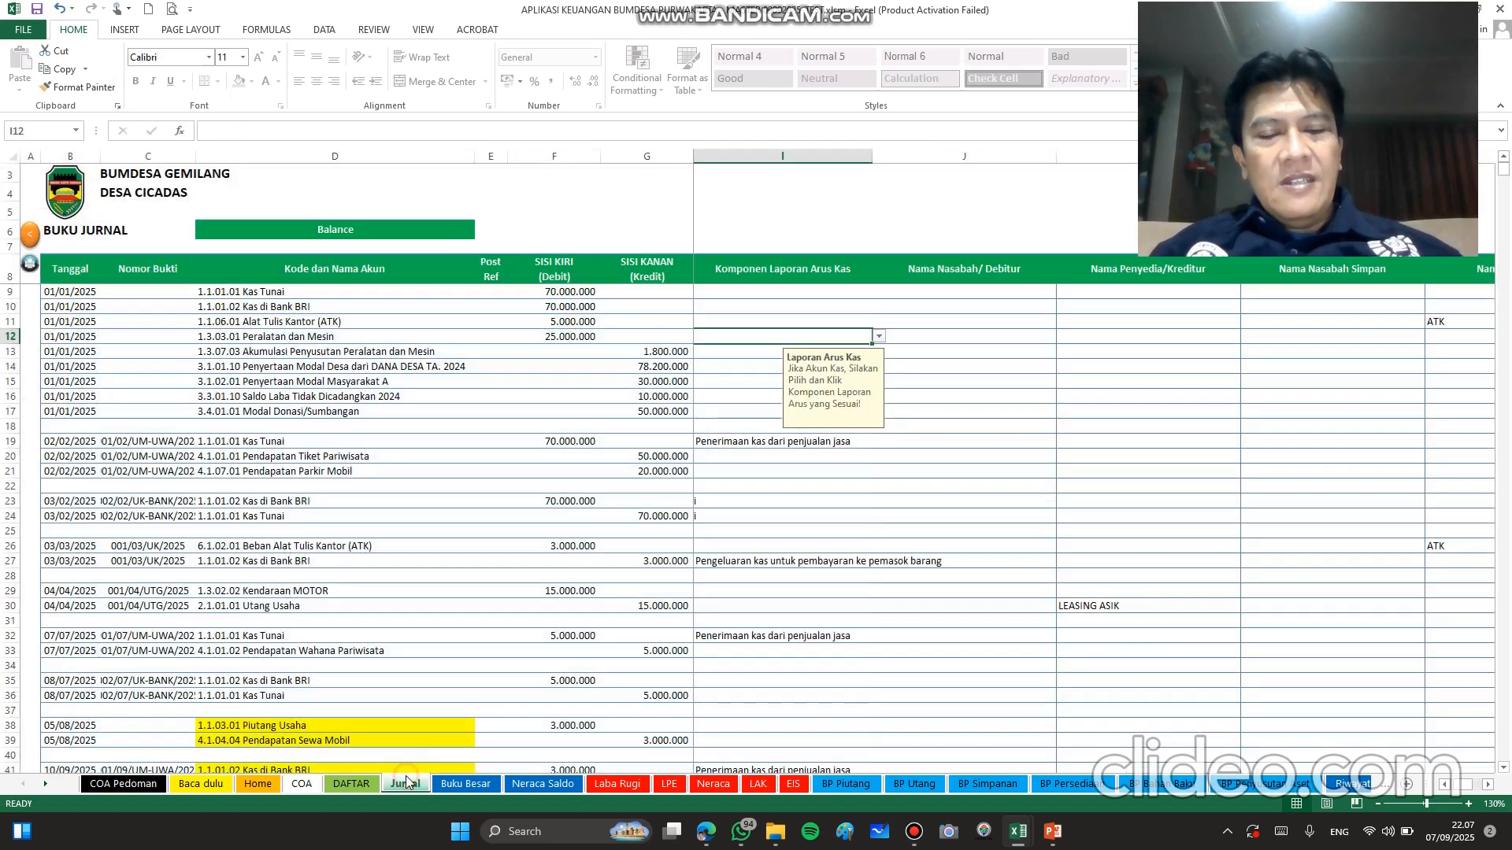
Step: Inspect the debit and credit cells of the Pendapatan Tiket Pariwisata entry in row 20
{"action": "left_click", "coordinate": [483, 443]}
{"action": "key", "text": "Down"}
{"action": "key", "text": "Right"}
{"action": "key", "text": "Right"}
{"action": "key", "text": "Right"}
{"action": "key", "text": "Right"}
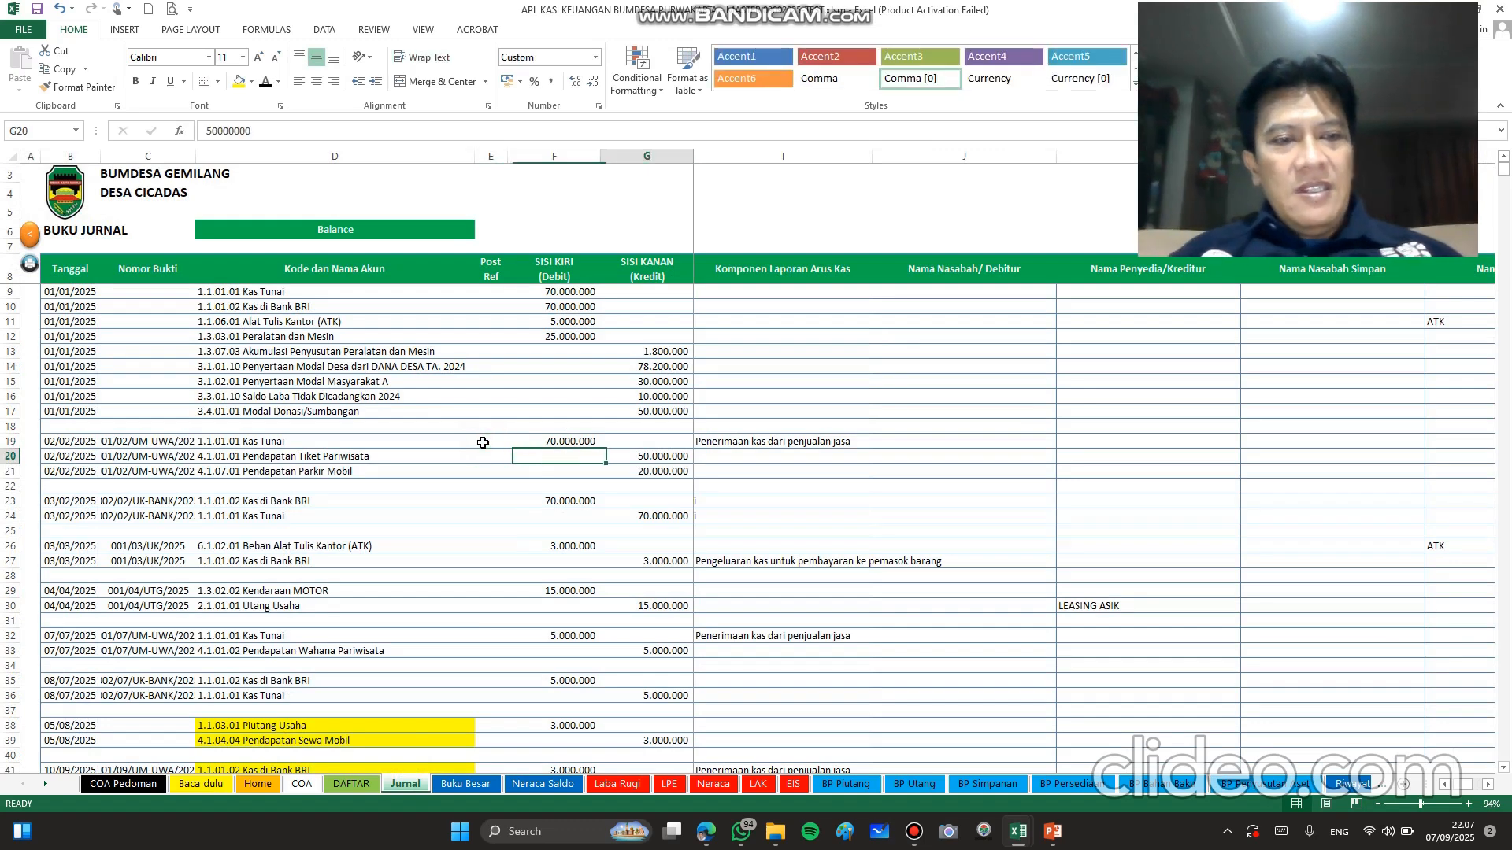
Step: Go to the debit amount of the Beban Alat Tulis Kantor (ATK) transaction in row 26
{"action": "key", "text": "Left"}
{"action": "key", "text": "Left"}
{"action": "key", "text": "Left"}
{"action": "key", "text": "Down"}
{"action": "key", "text": "Down"}
{"action": "key", "text": "Down"}
{"action": "key", "text": "Down"}
{"action": "key", "text": "Down"}
{"action": "key", "text": "Down"}
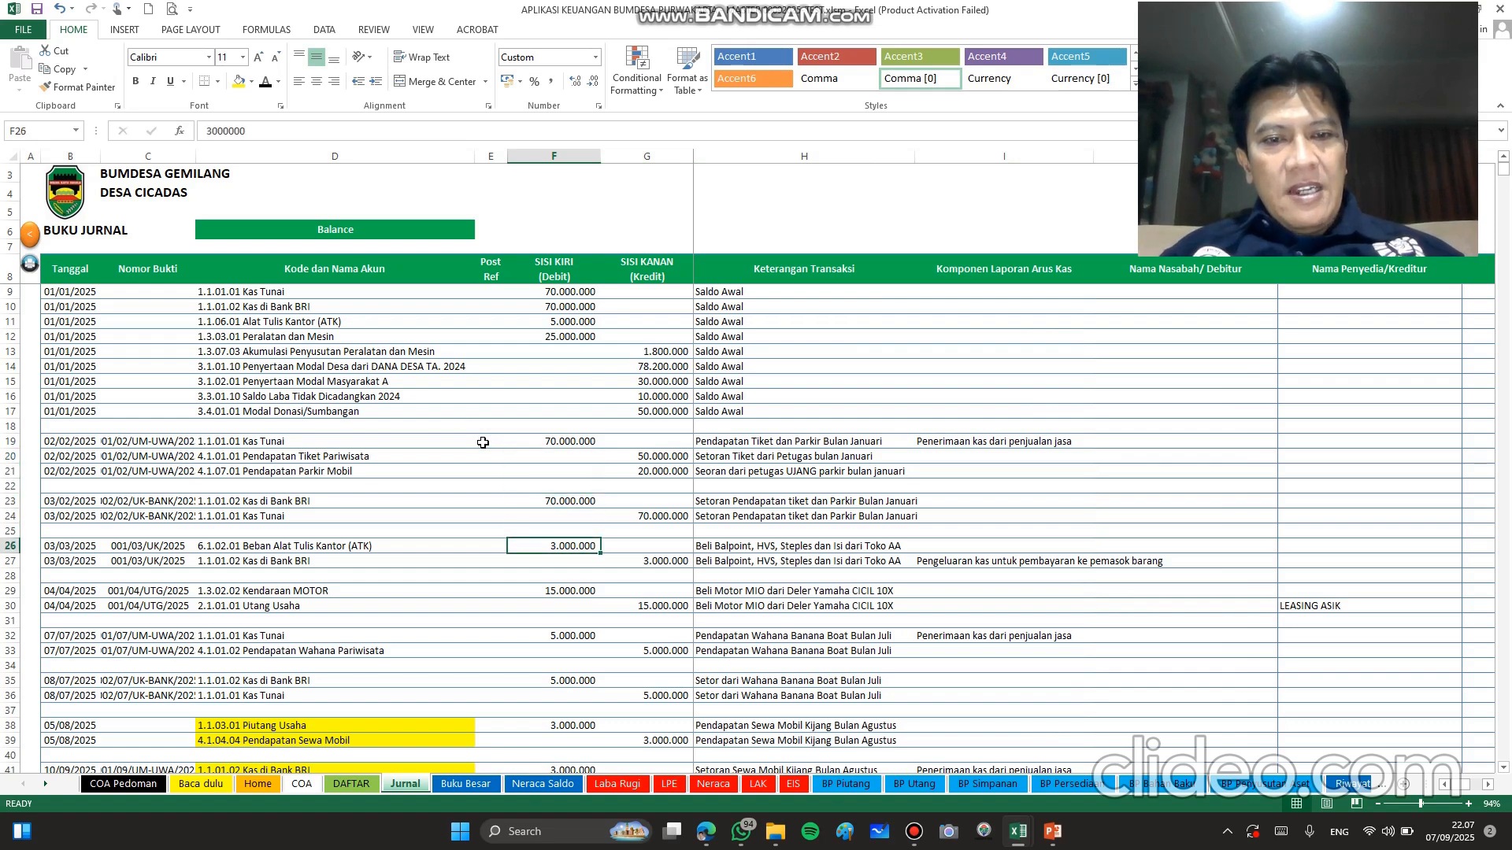
Step: Follow the ATK expense in row 26 across to its Nama Persediaan and Unit entries
{"action": "key", "text": "Right"}
{"action": "key", "text": "Right"}
{"action": "key", "text": "Right"}
{"action": "key", "text": "Right"}
{"action": "key", "text": "Right"}
{"action": "key", "text": "Right"}
{"action": "key", "text": "Right"}
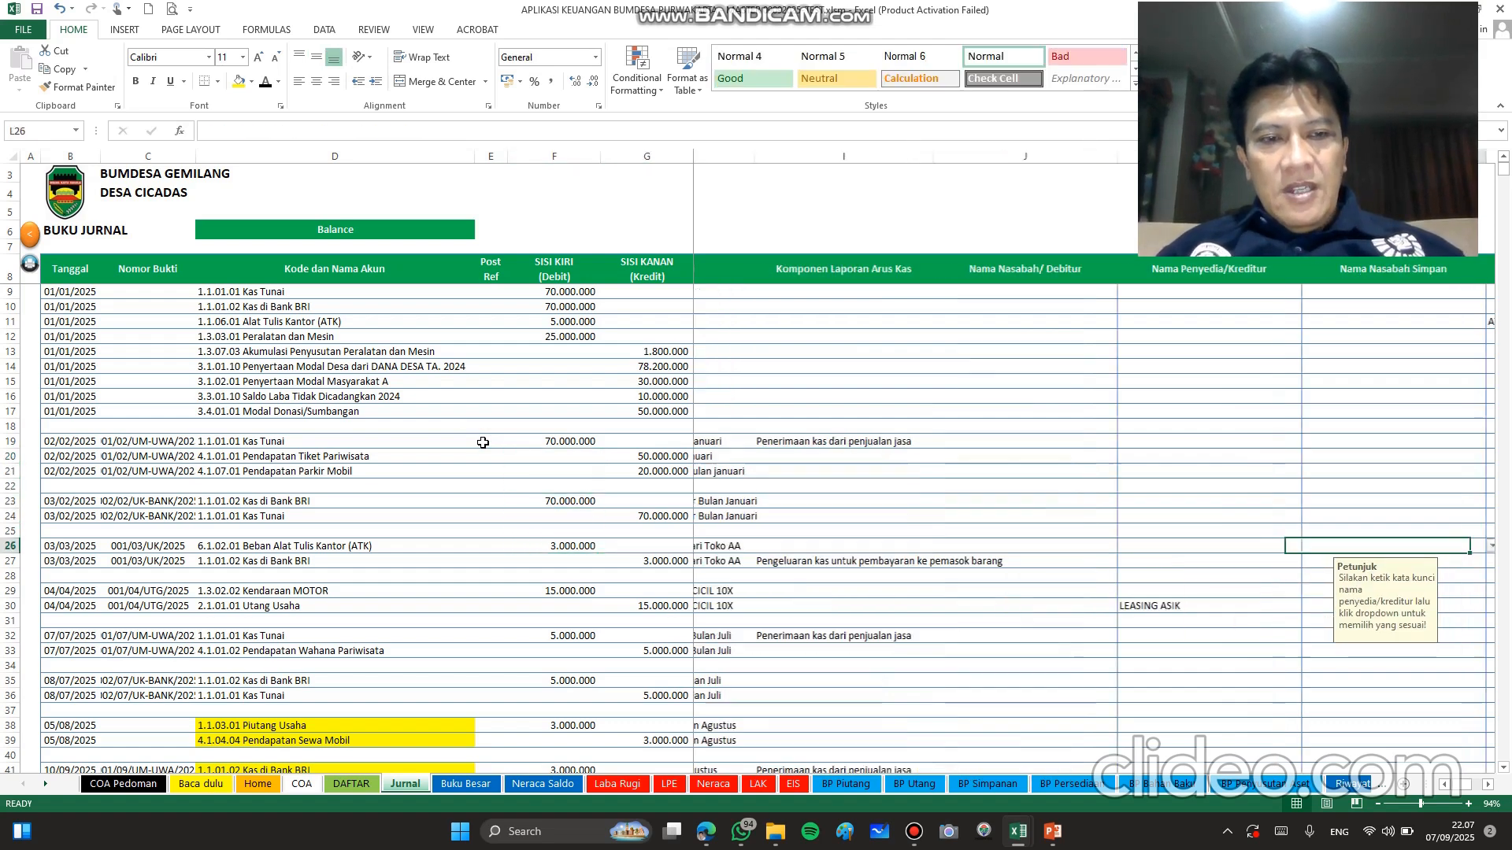
{"action": "key", "text": "Right"}
{"action": "key", "text": "Right"}
{"action": "key", "text": "Right"}
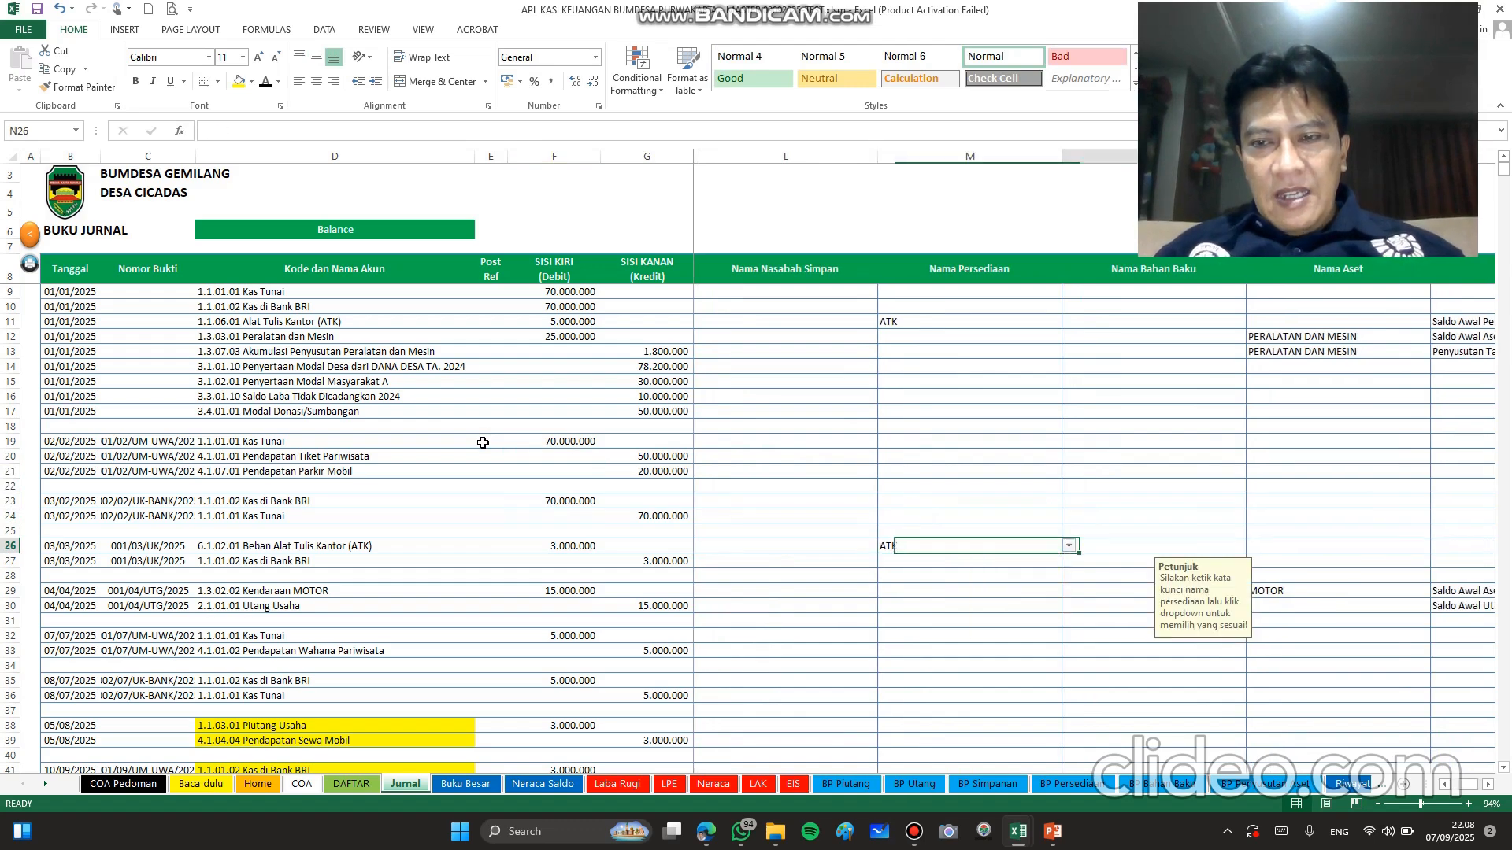
{"action": "key", "text": "Right"}
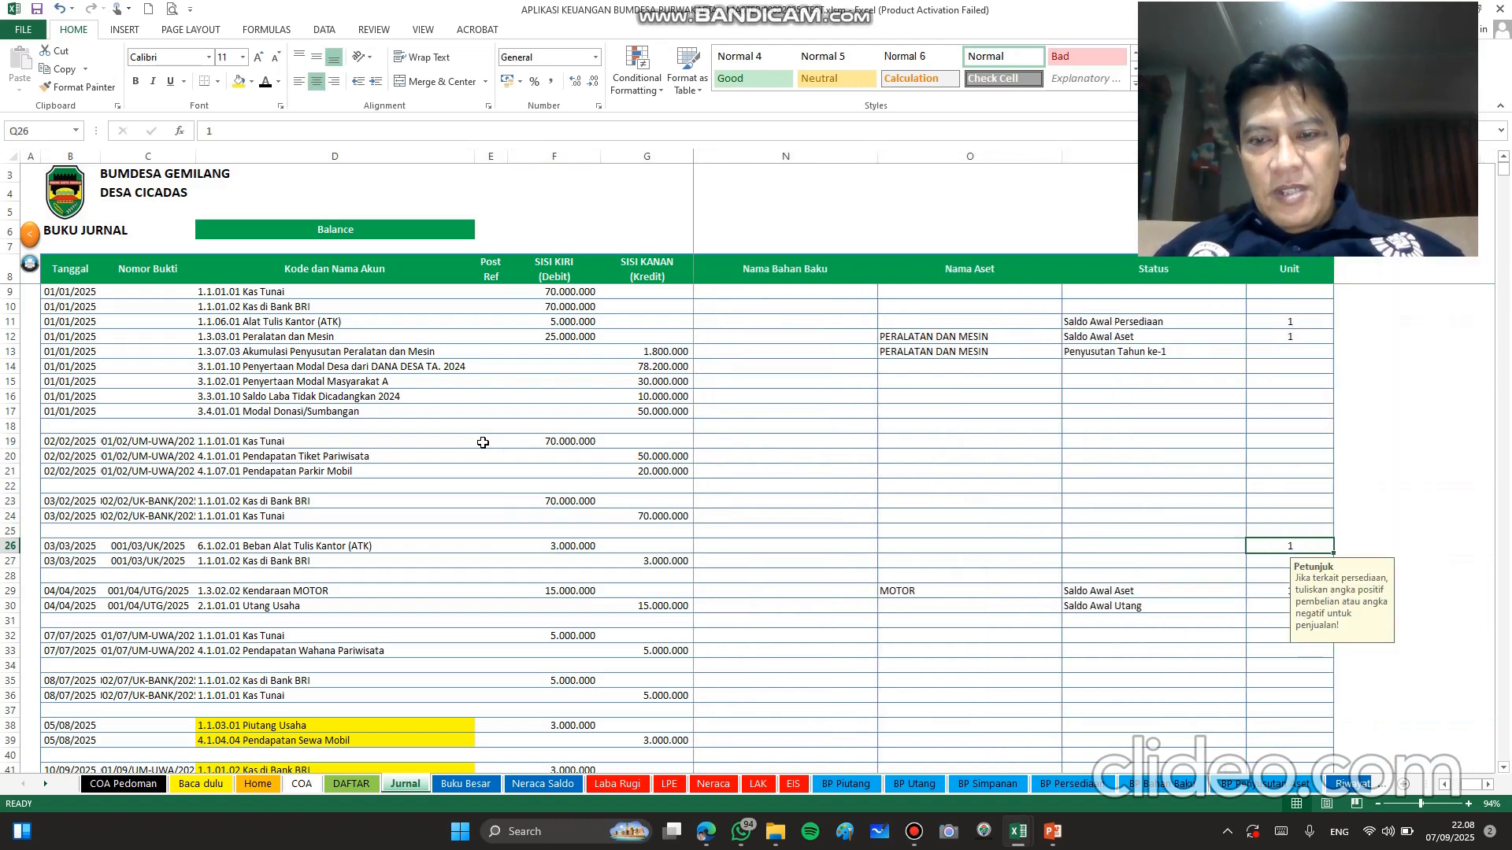
Step: Check the ATK line on the BP Persediaan sheet and return to row 26's Komponen Laporan Arus Kas cell in Jurnal
{"action": "left_click", "coordinate": [1069, 787]}
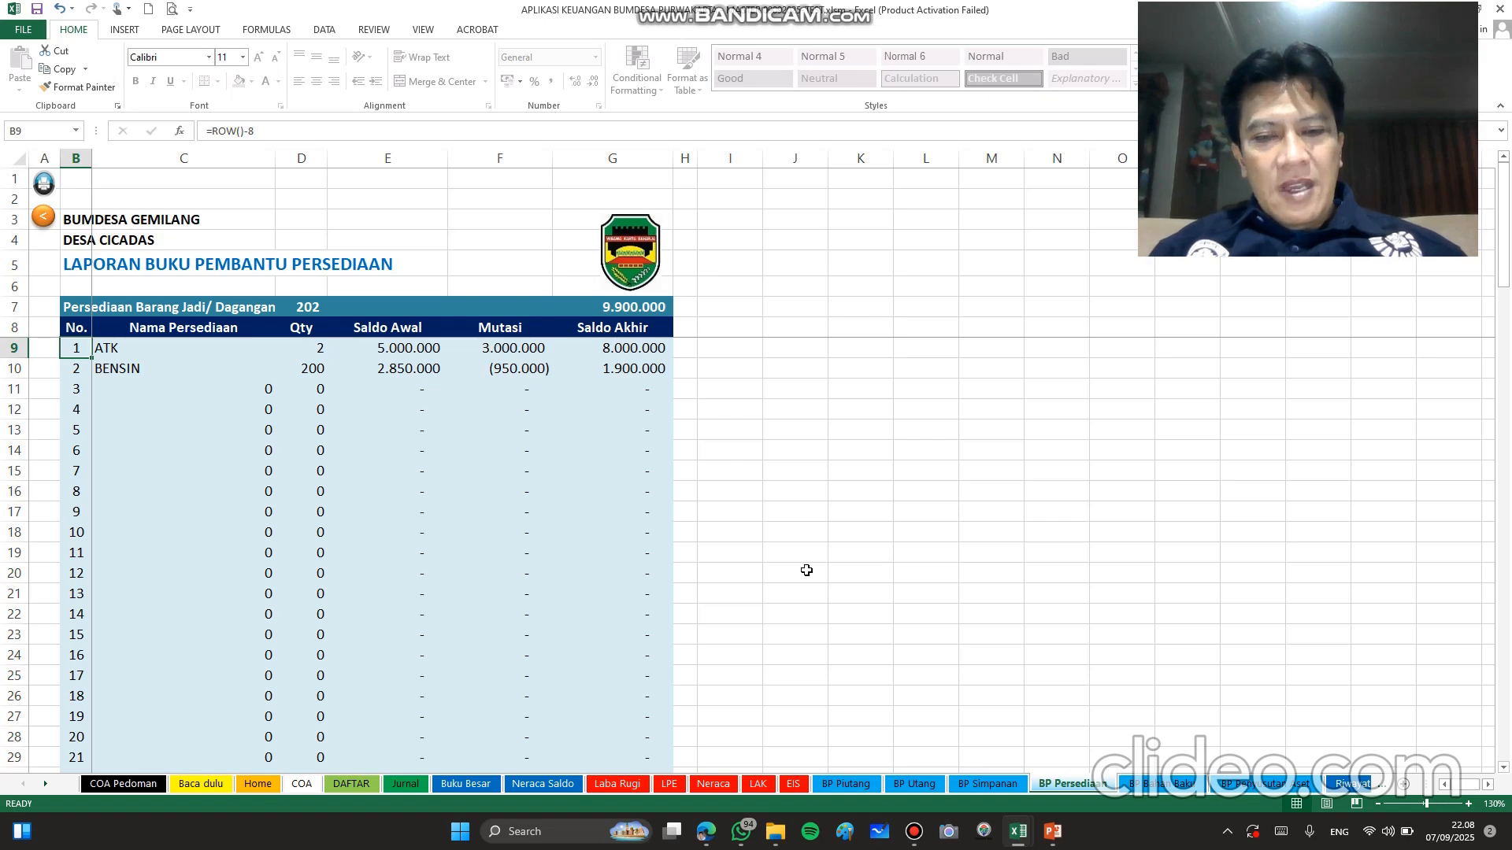
{"action": "left_click", "coordinate": [406, 785]}
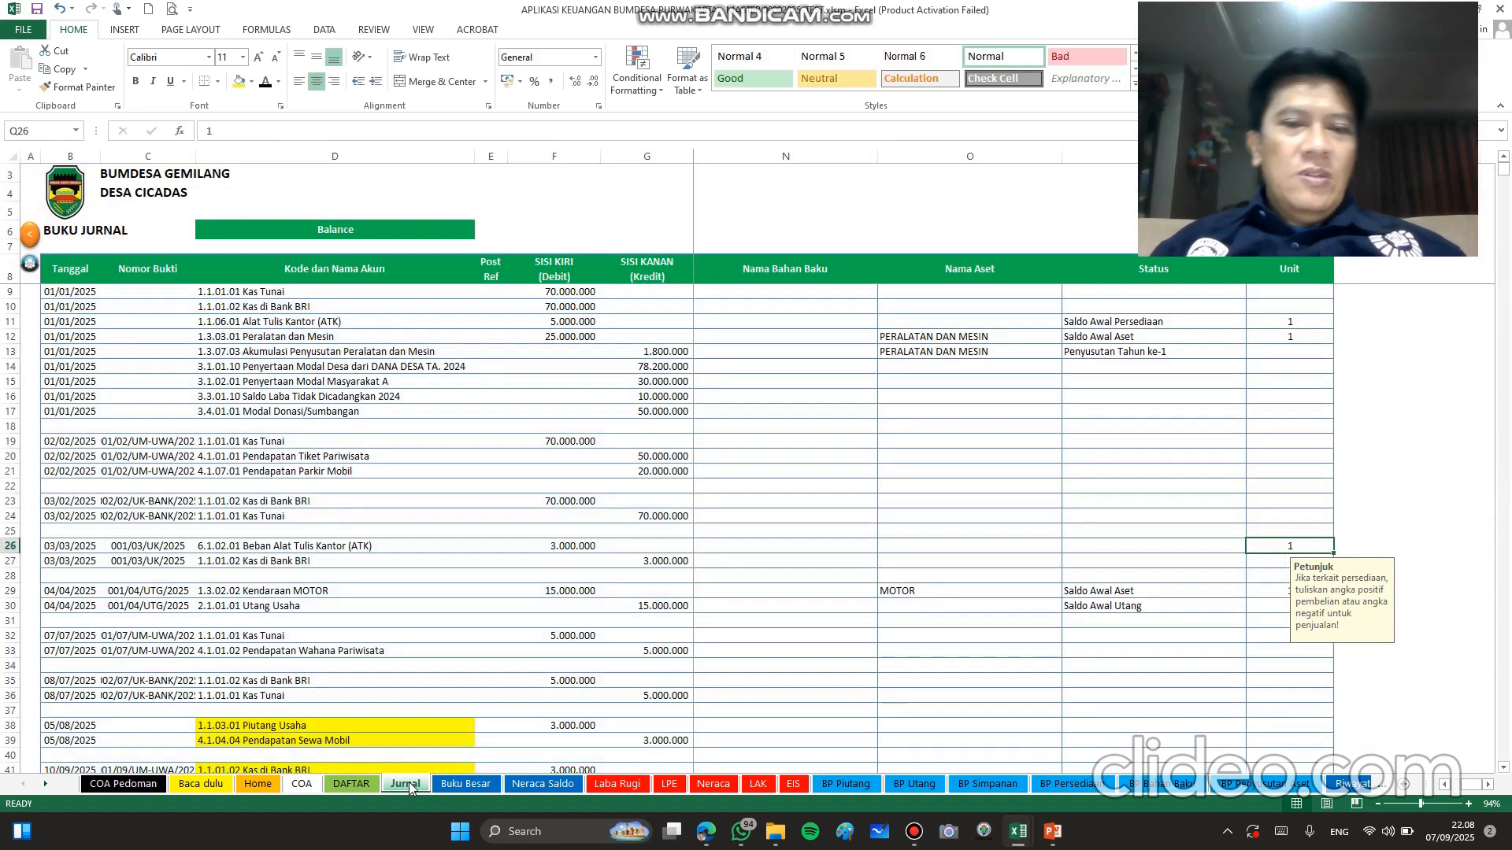
{"action": "key", "text": "Left"}
{"action": "key", "text": "Left"}
{"action": "key", "text": "Left"}
{"action": "key", "text": "Left"}
{"action": "key", "text": "Left"}
{"action": "key", "text": "Left"}
{"action": "key", "text": "Left"}
{"action": "key", "text": "Left"}
{"action": "key", "text": "Left"}
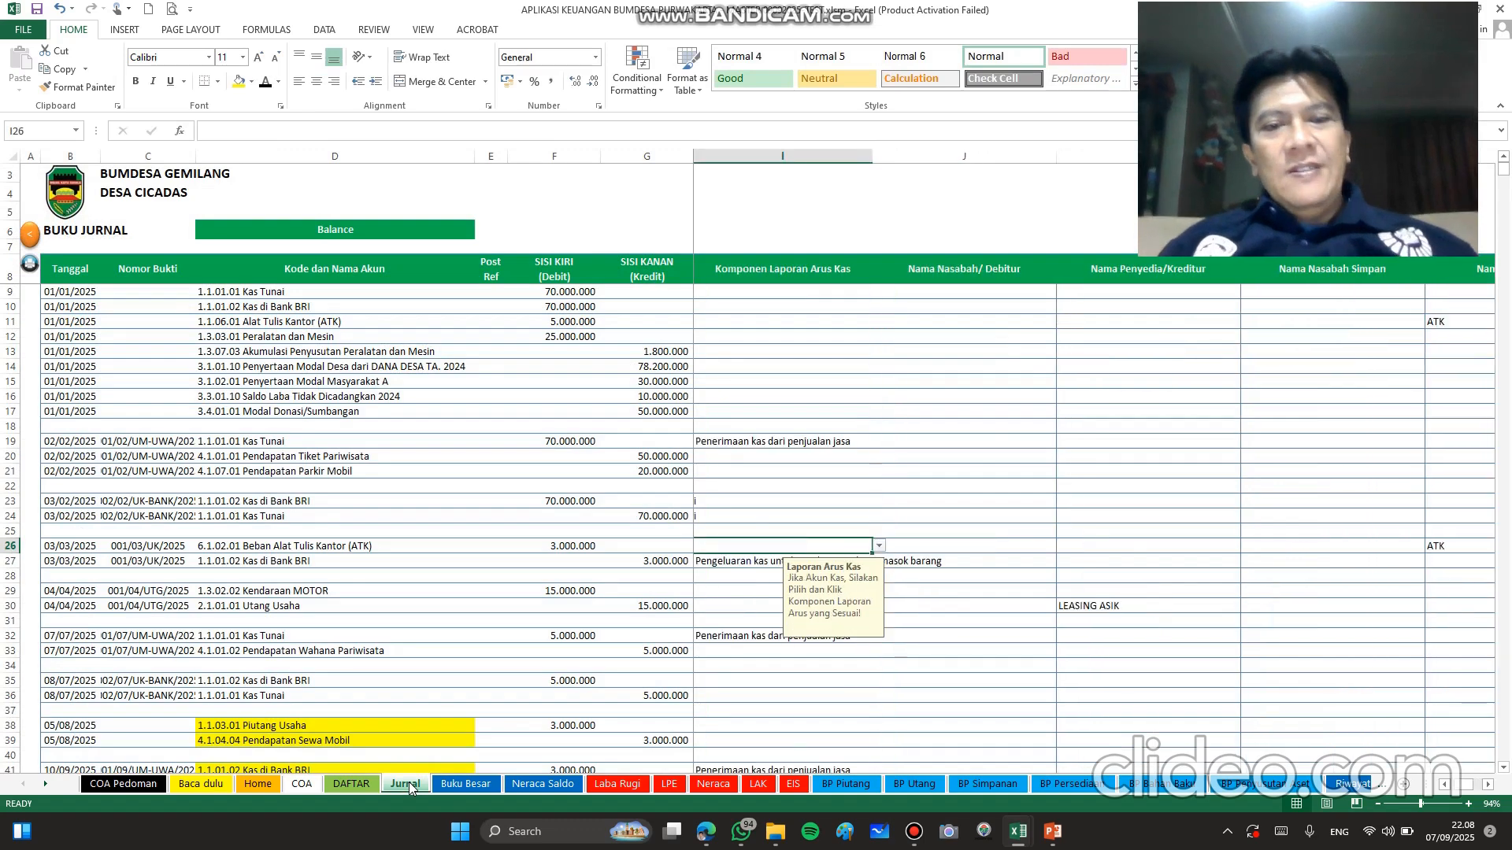
Step: Examine the Nomor Bukti, Kode dan Nama Akun and Post Ref cells of the ATK expense in row 26
{"action": "key", "text": "Left"}
{"action": "key", "text": "Left"}
{"action": "key", "text": "Left"}
{"action": "key", "text": "Left"}
{"action": "key", "text": "Left"}
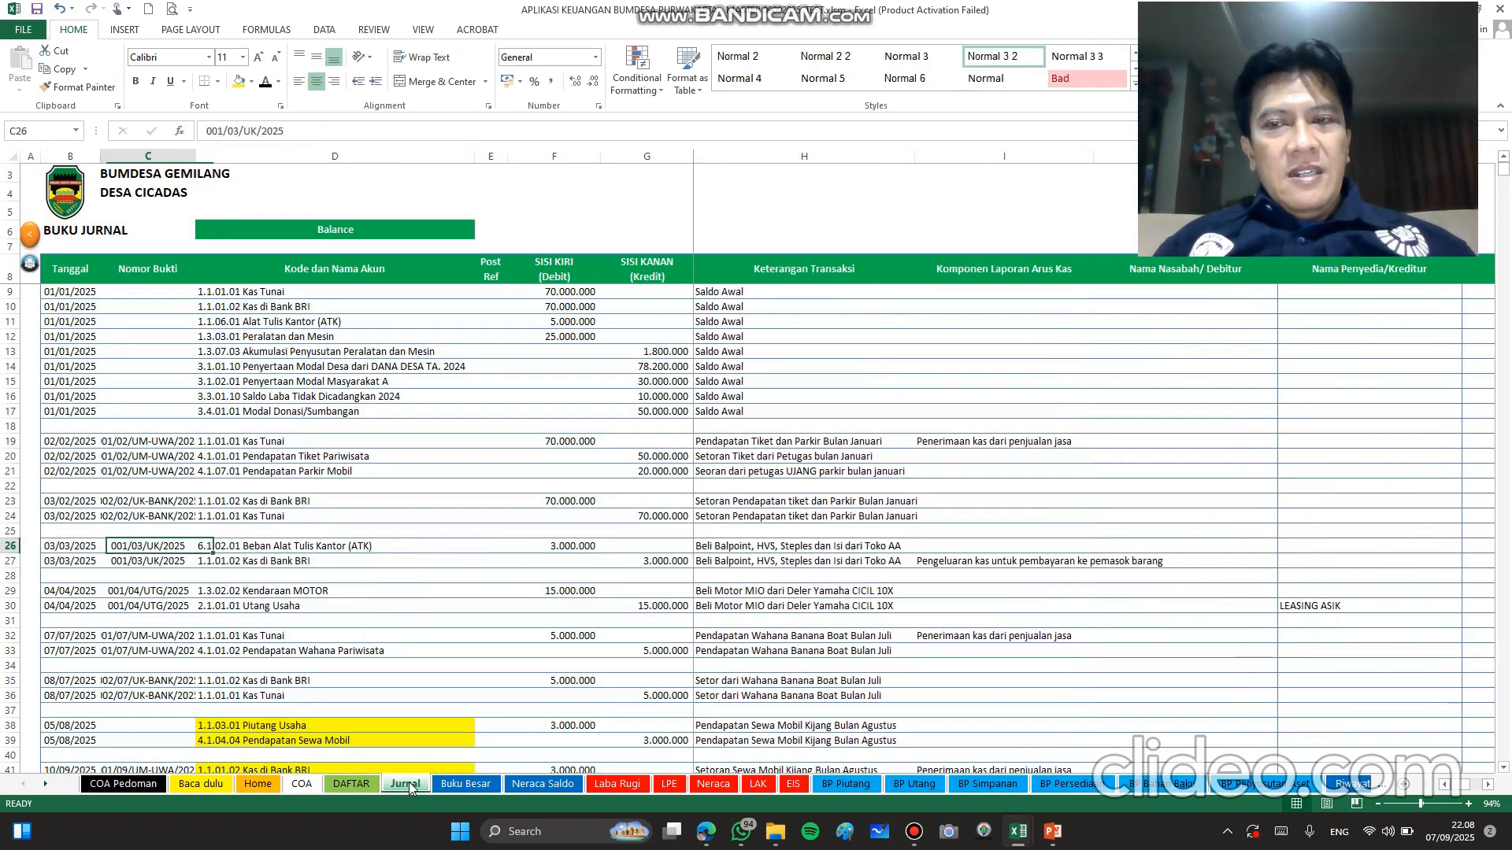
{"action": "key", "text": "Right"}
{"action": "key", "text": "Right"}
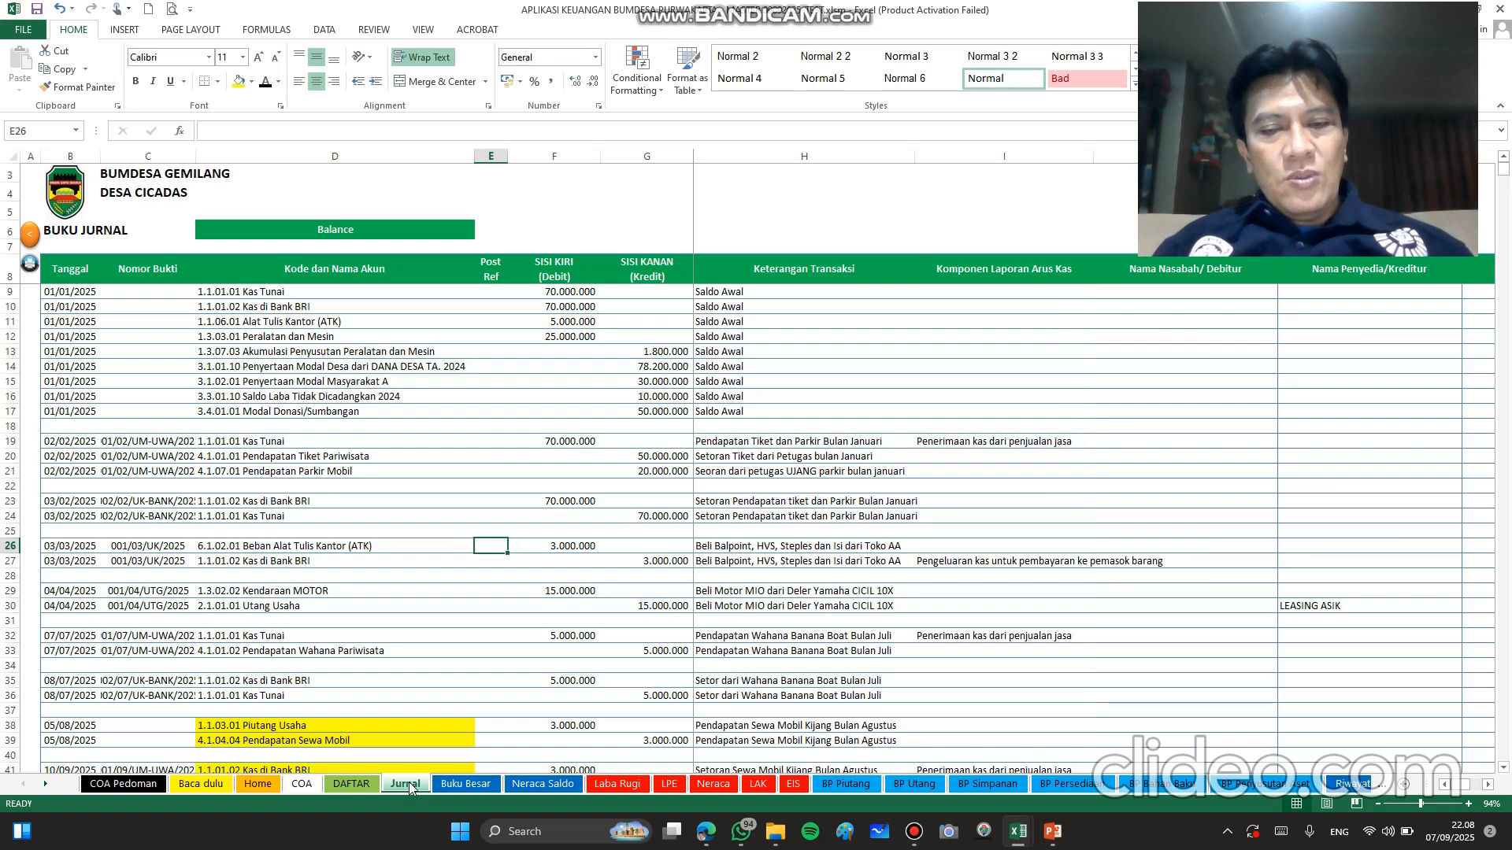
{"action": "key", "text": "Left"}
{"action": "key", "text": "Left"}
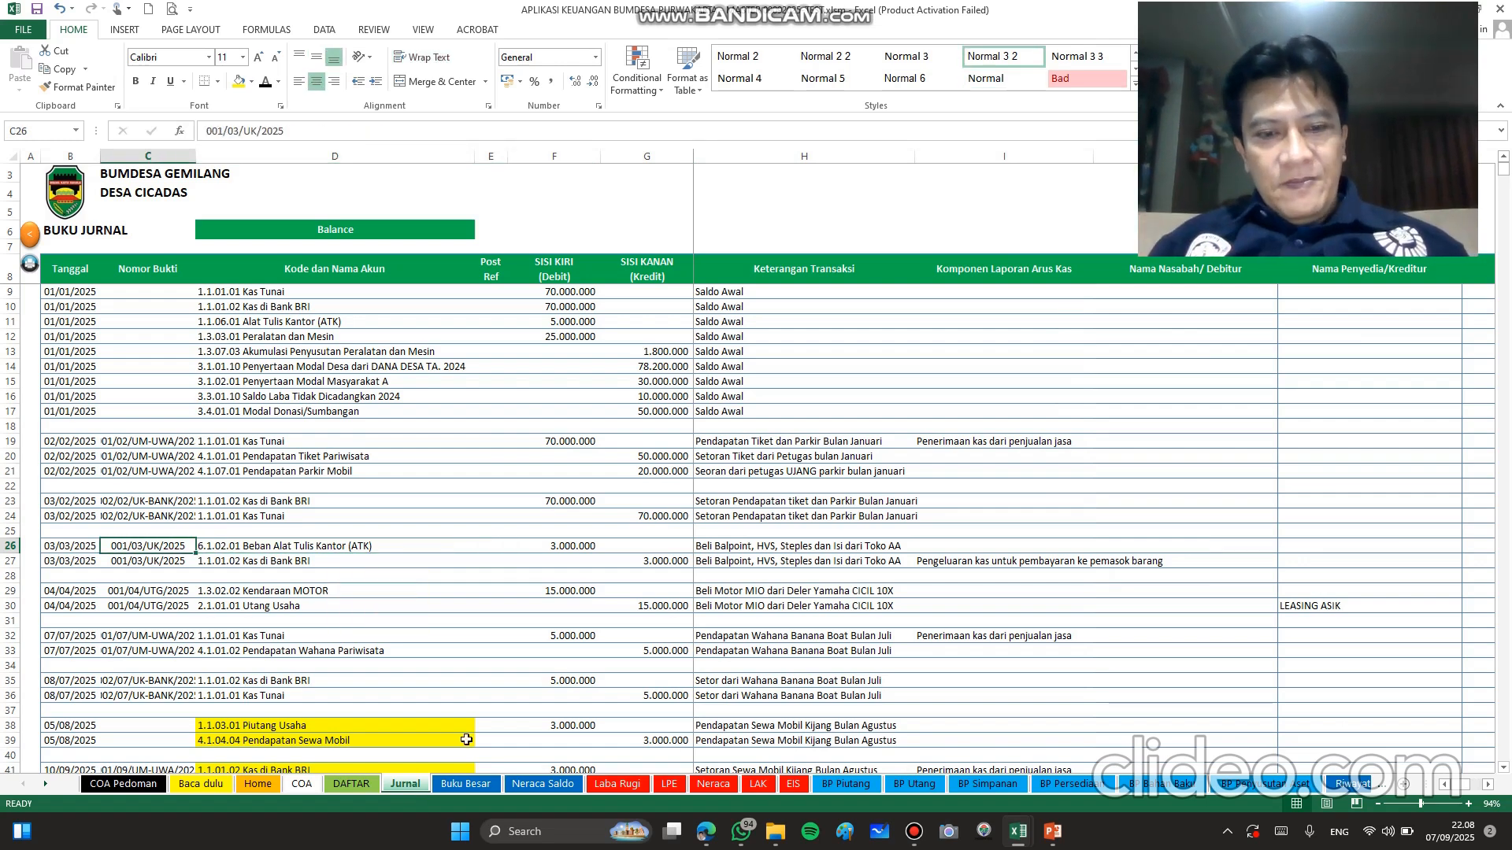
{"action": "left_click", "coordinate": [913, 831]}
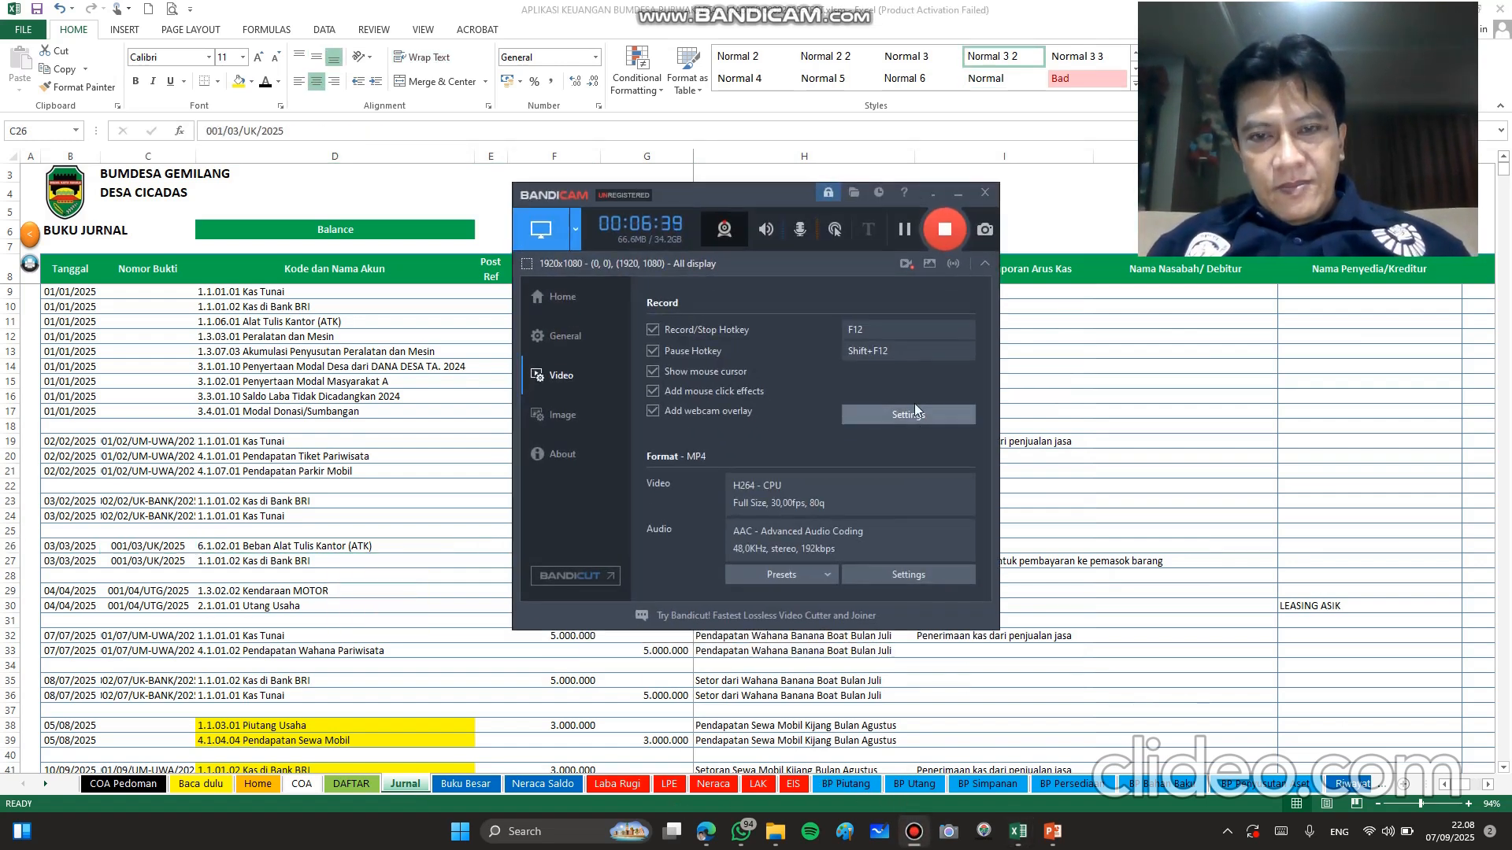